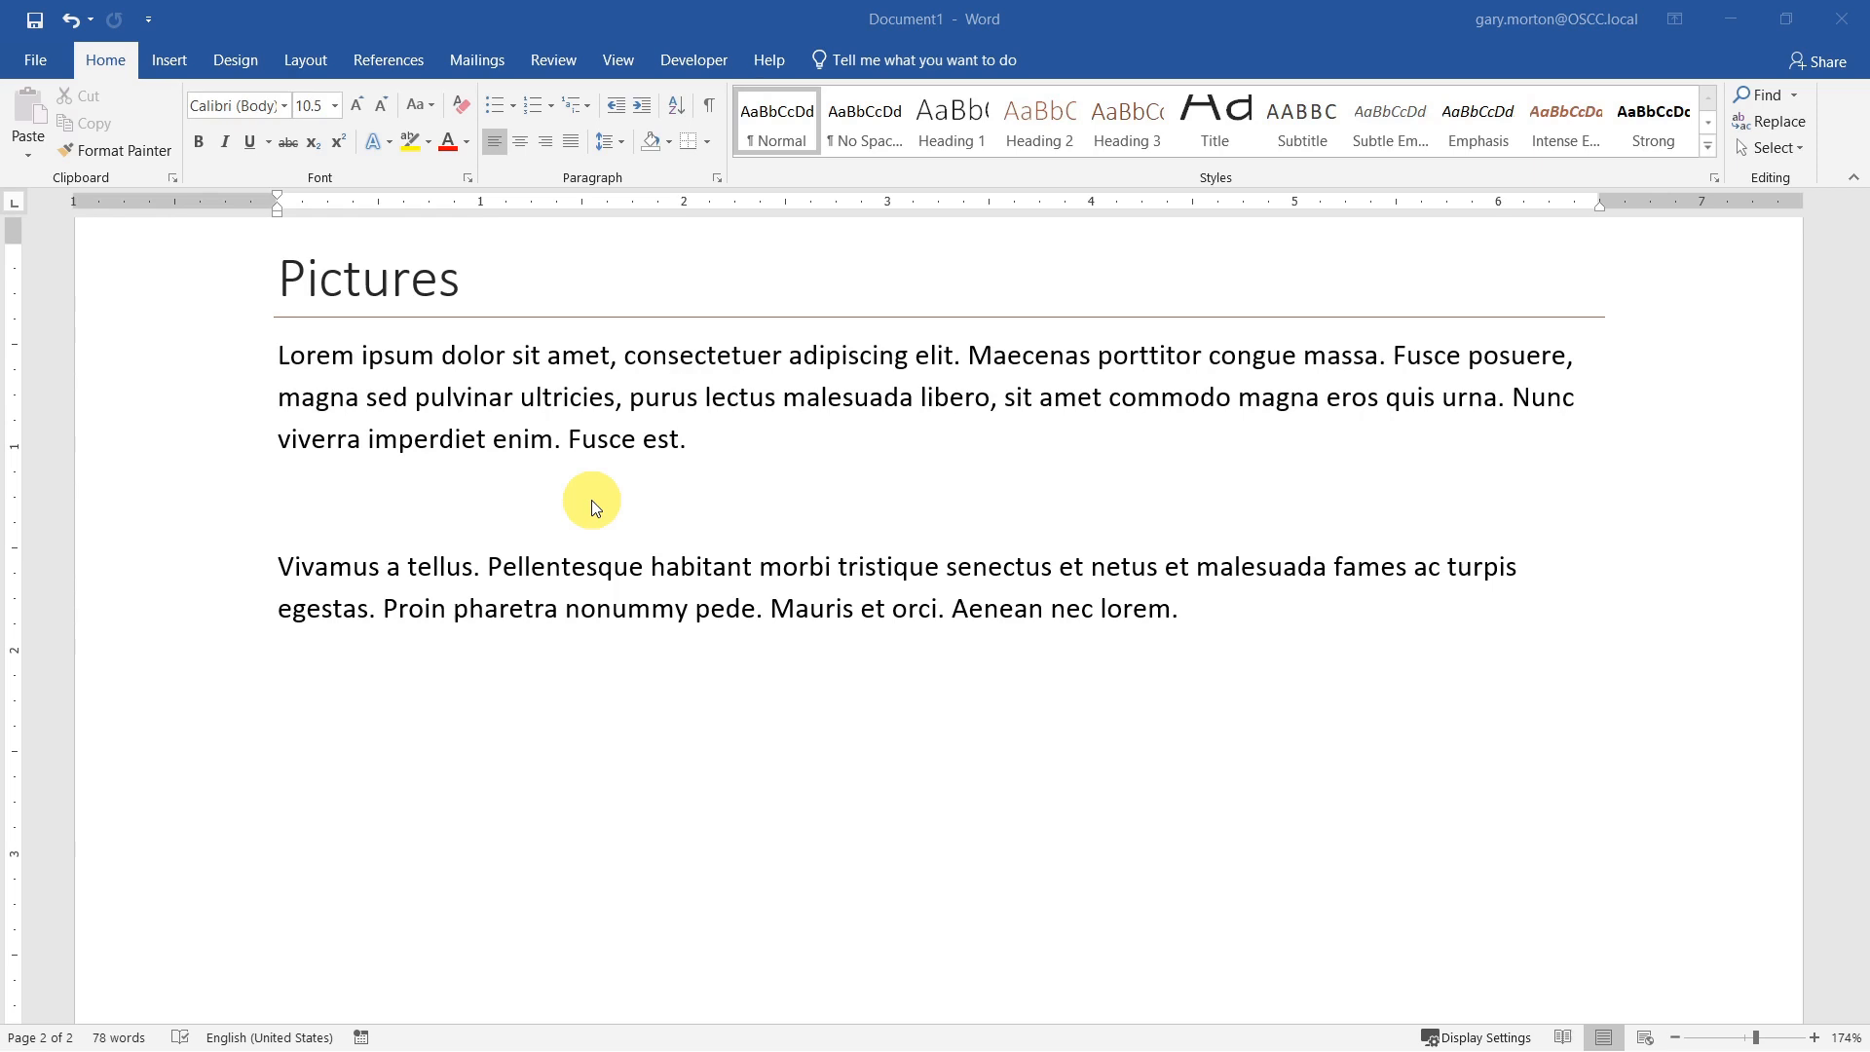
# Step: Insert the picture Hat.png from the Pictures folder on the empty line between the two paragraphs under the Pictures heading
pyautogui.click(279, 505)
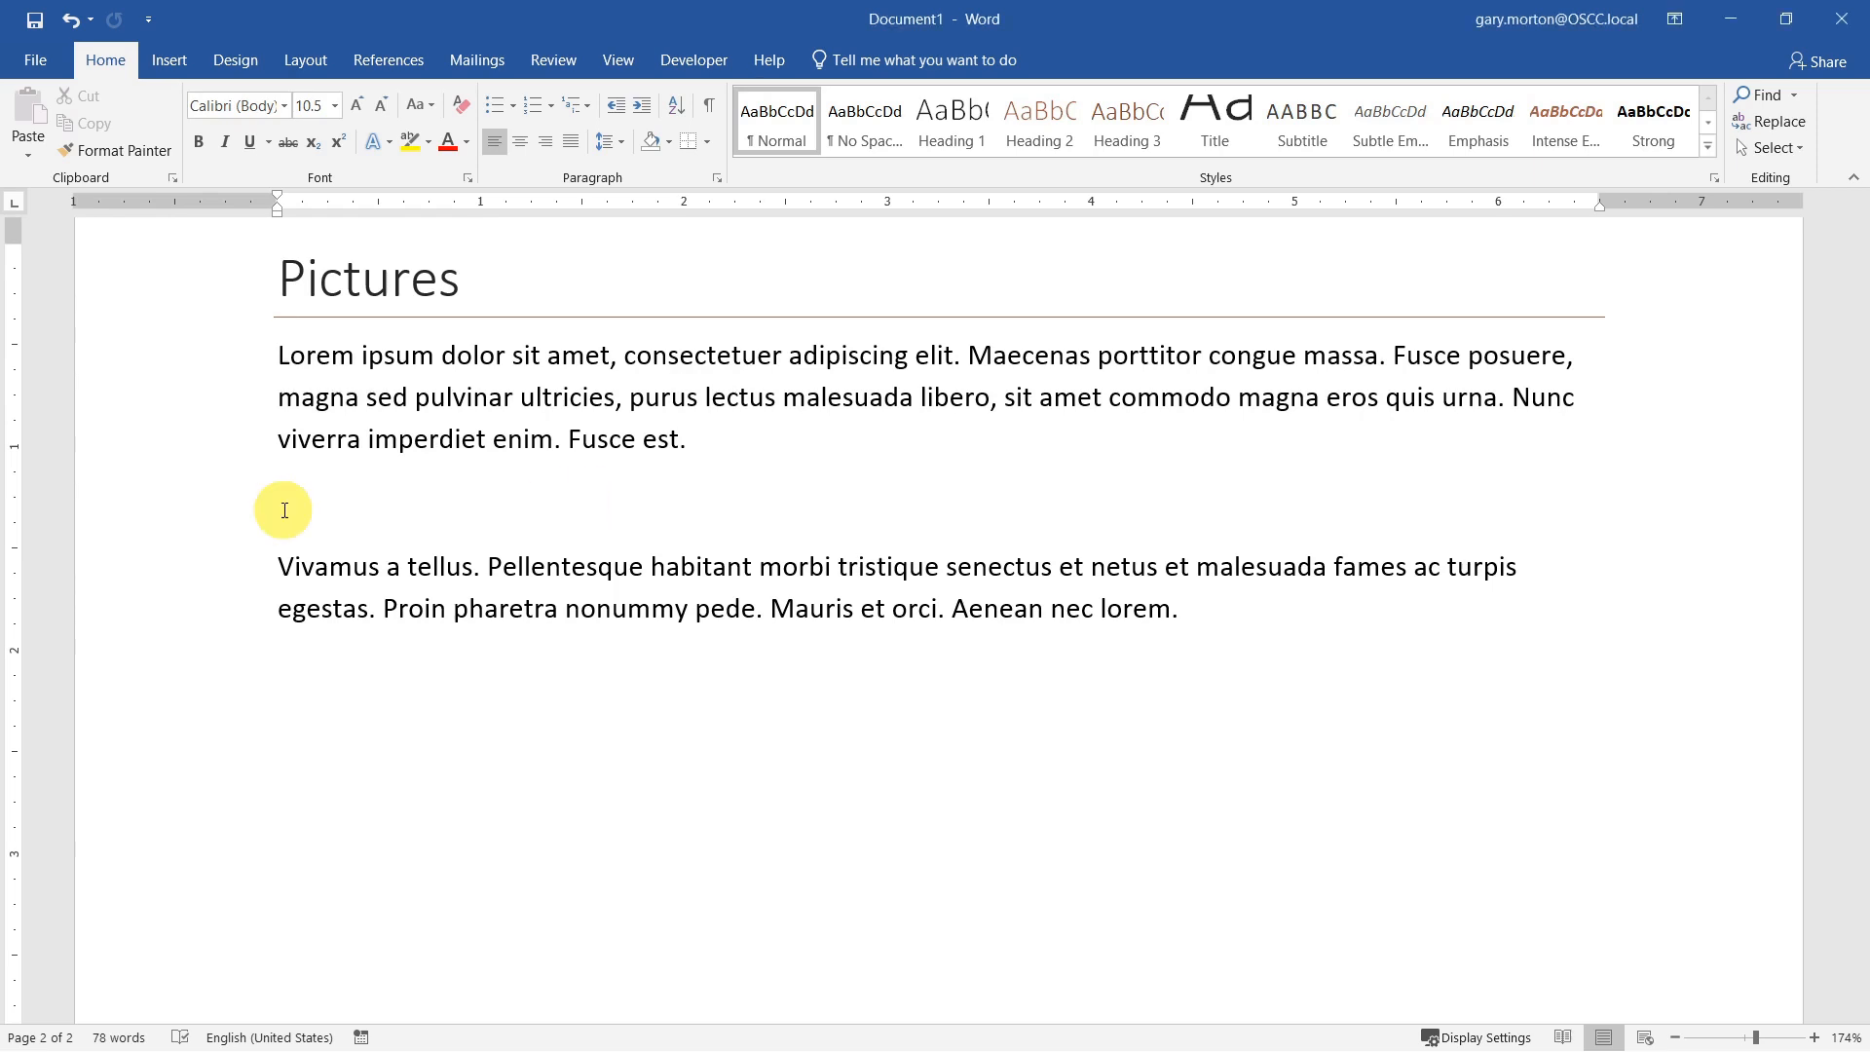
pyautogui.click(172, 62)
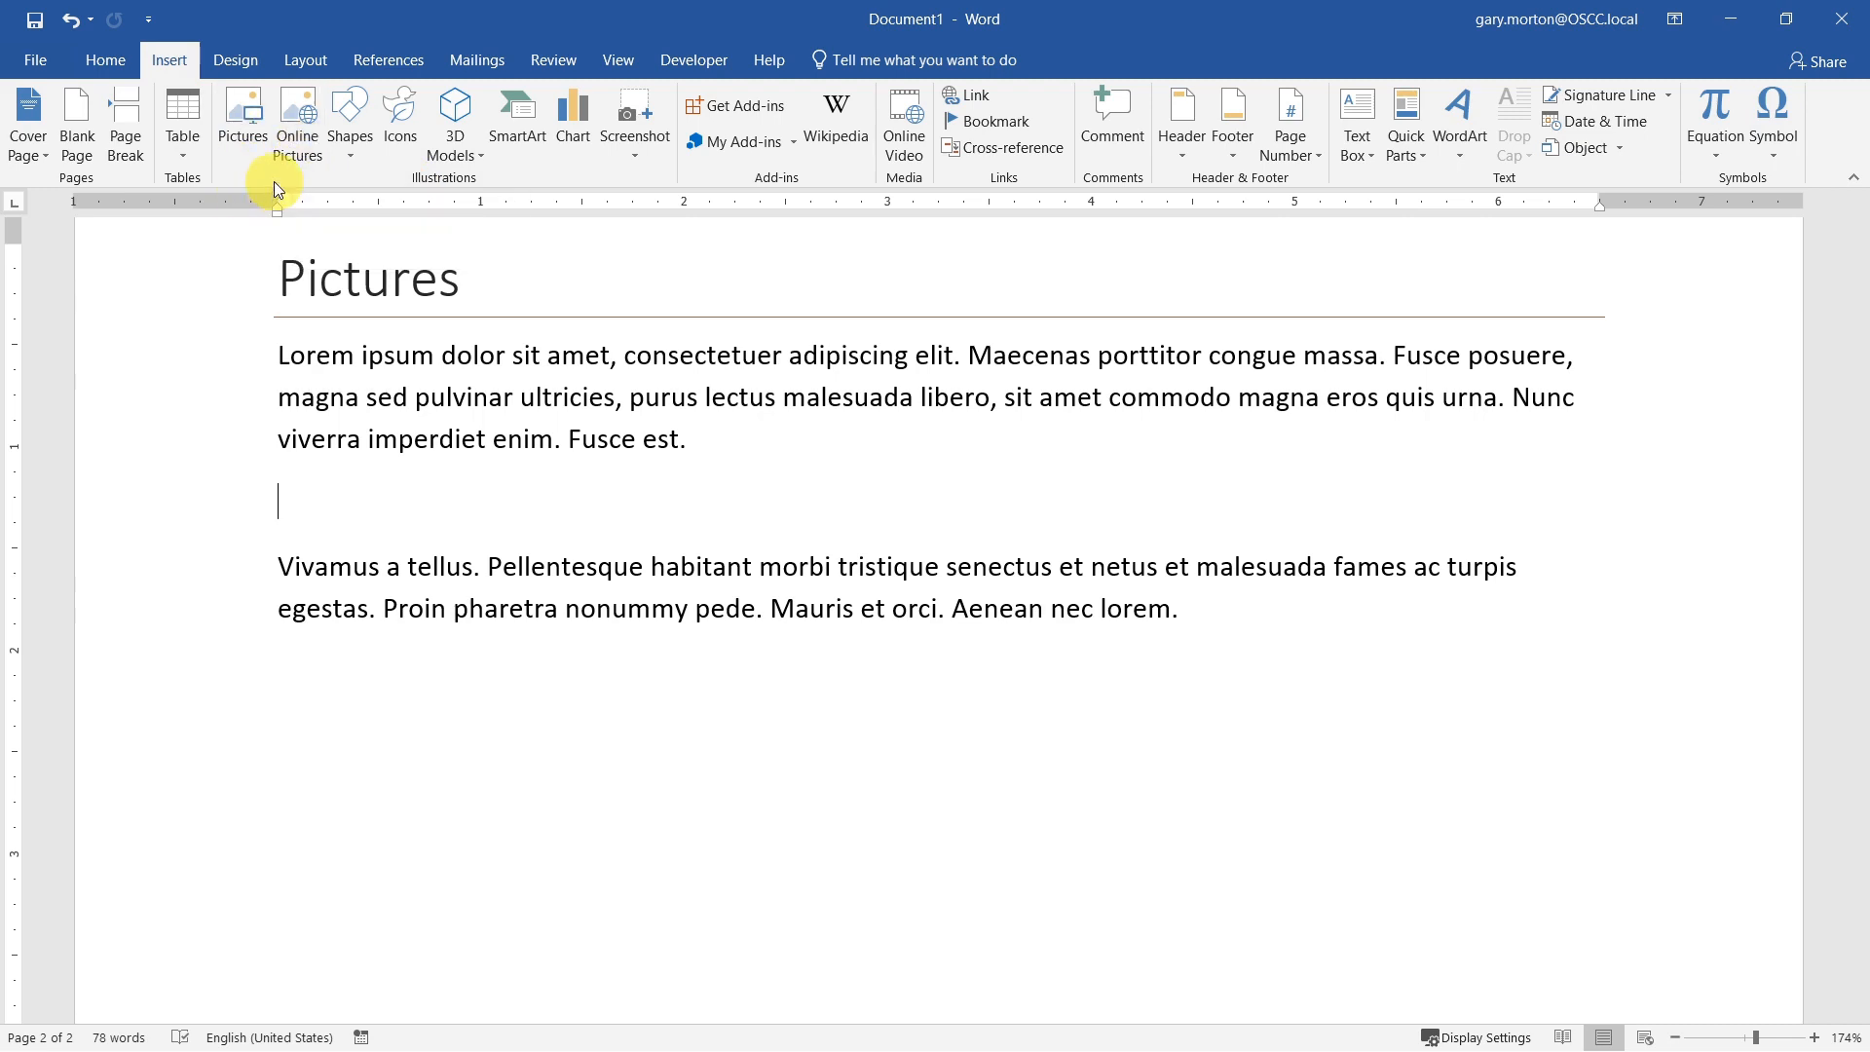
pyautogui.click(237, 119)
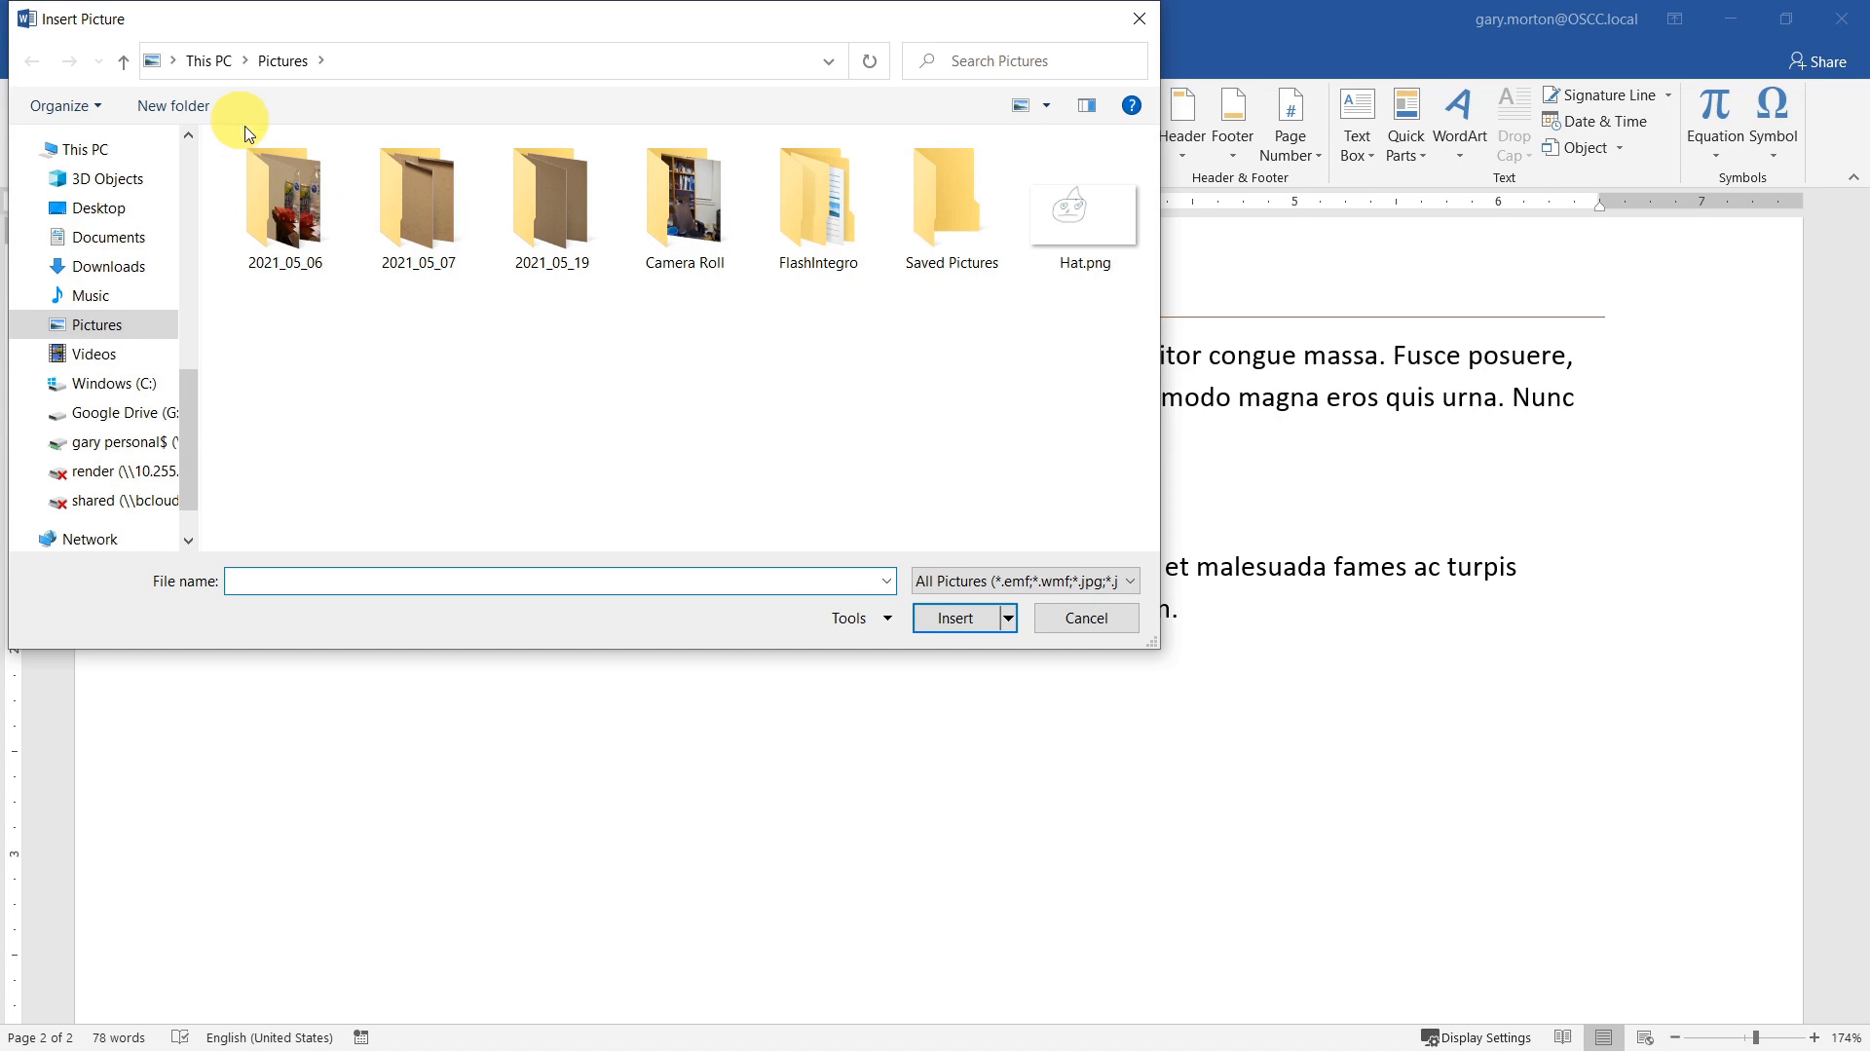
pyautogui.click(1077, 238)
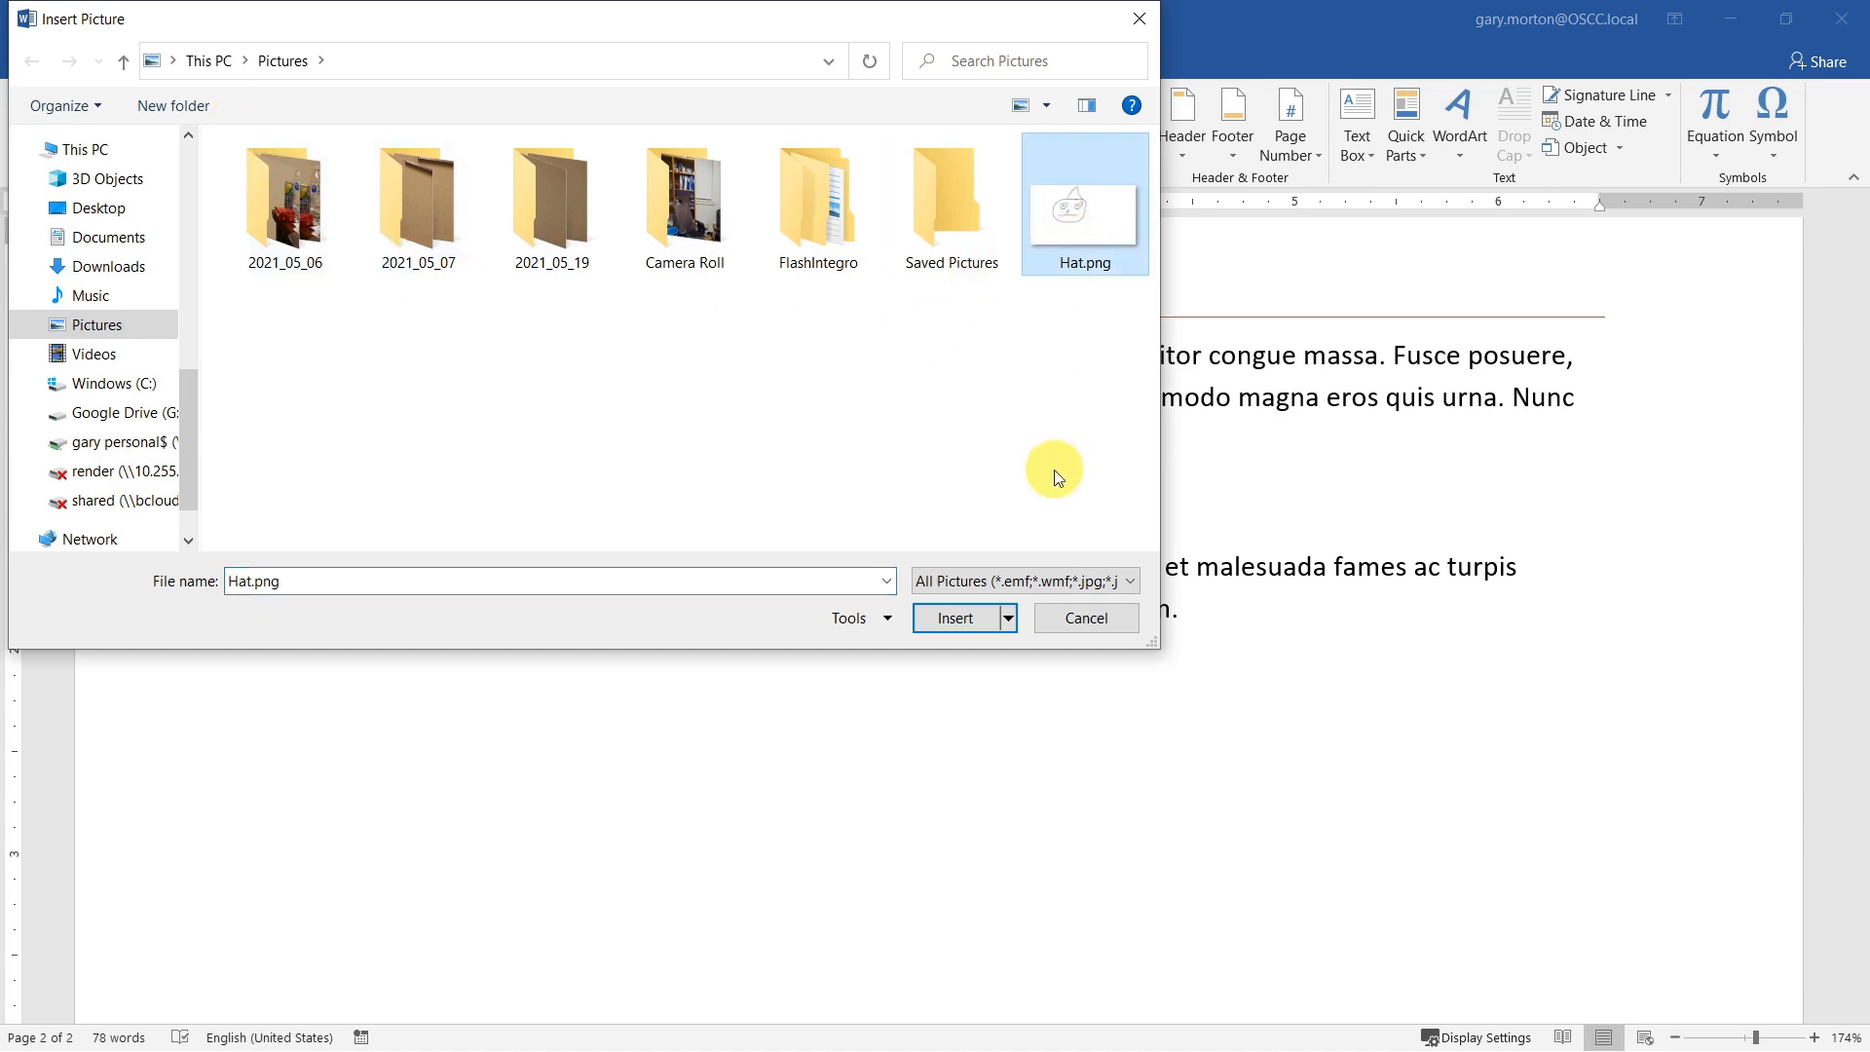
pyautogui.click(951, 620)
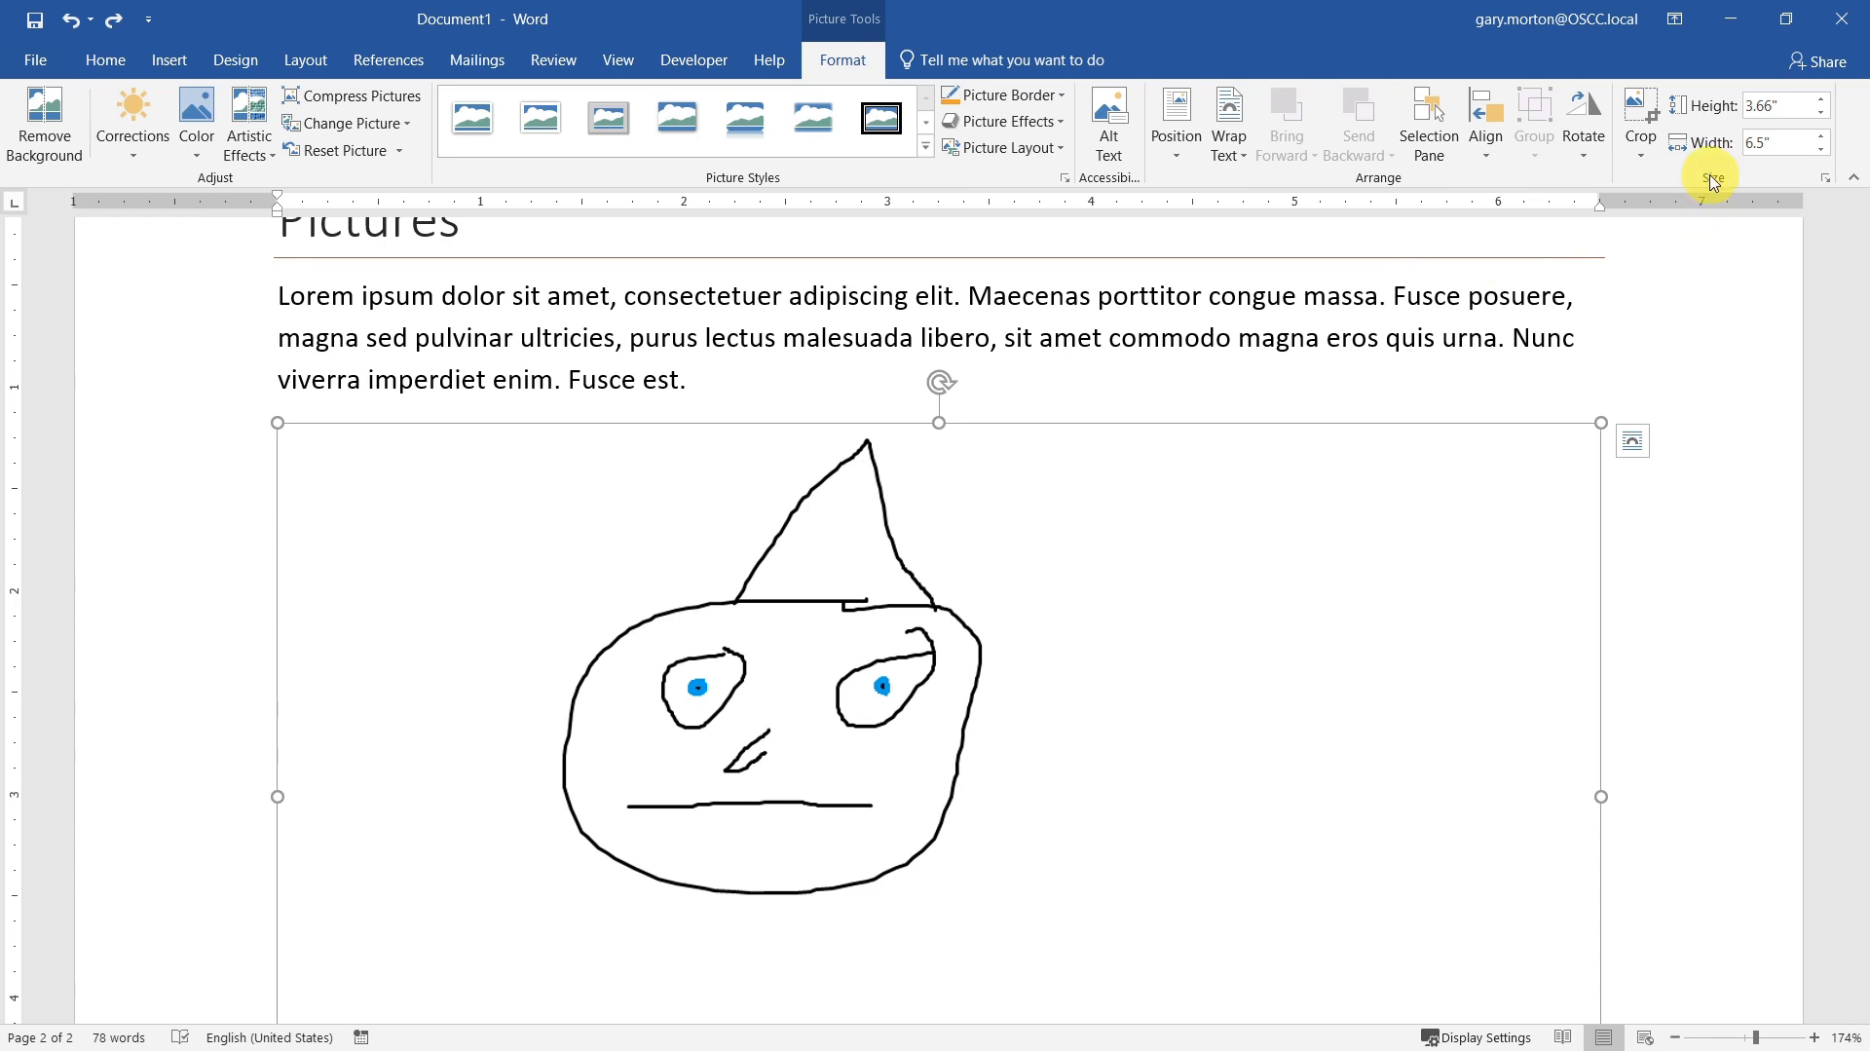
# Step: Crop the inserted picture closely around the face and hat, to about 2.36" high and 2.17" wide
pyautogui.click(1642, 112)
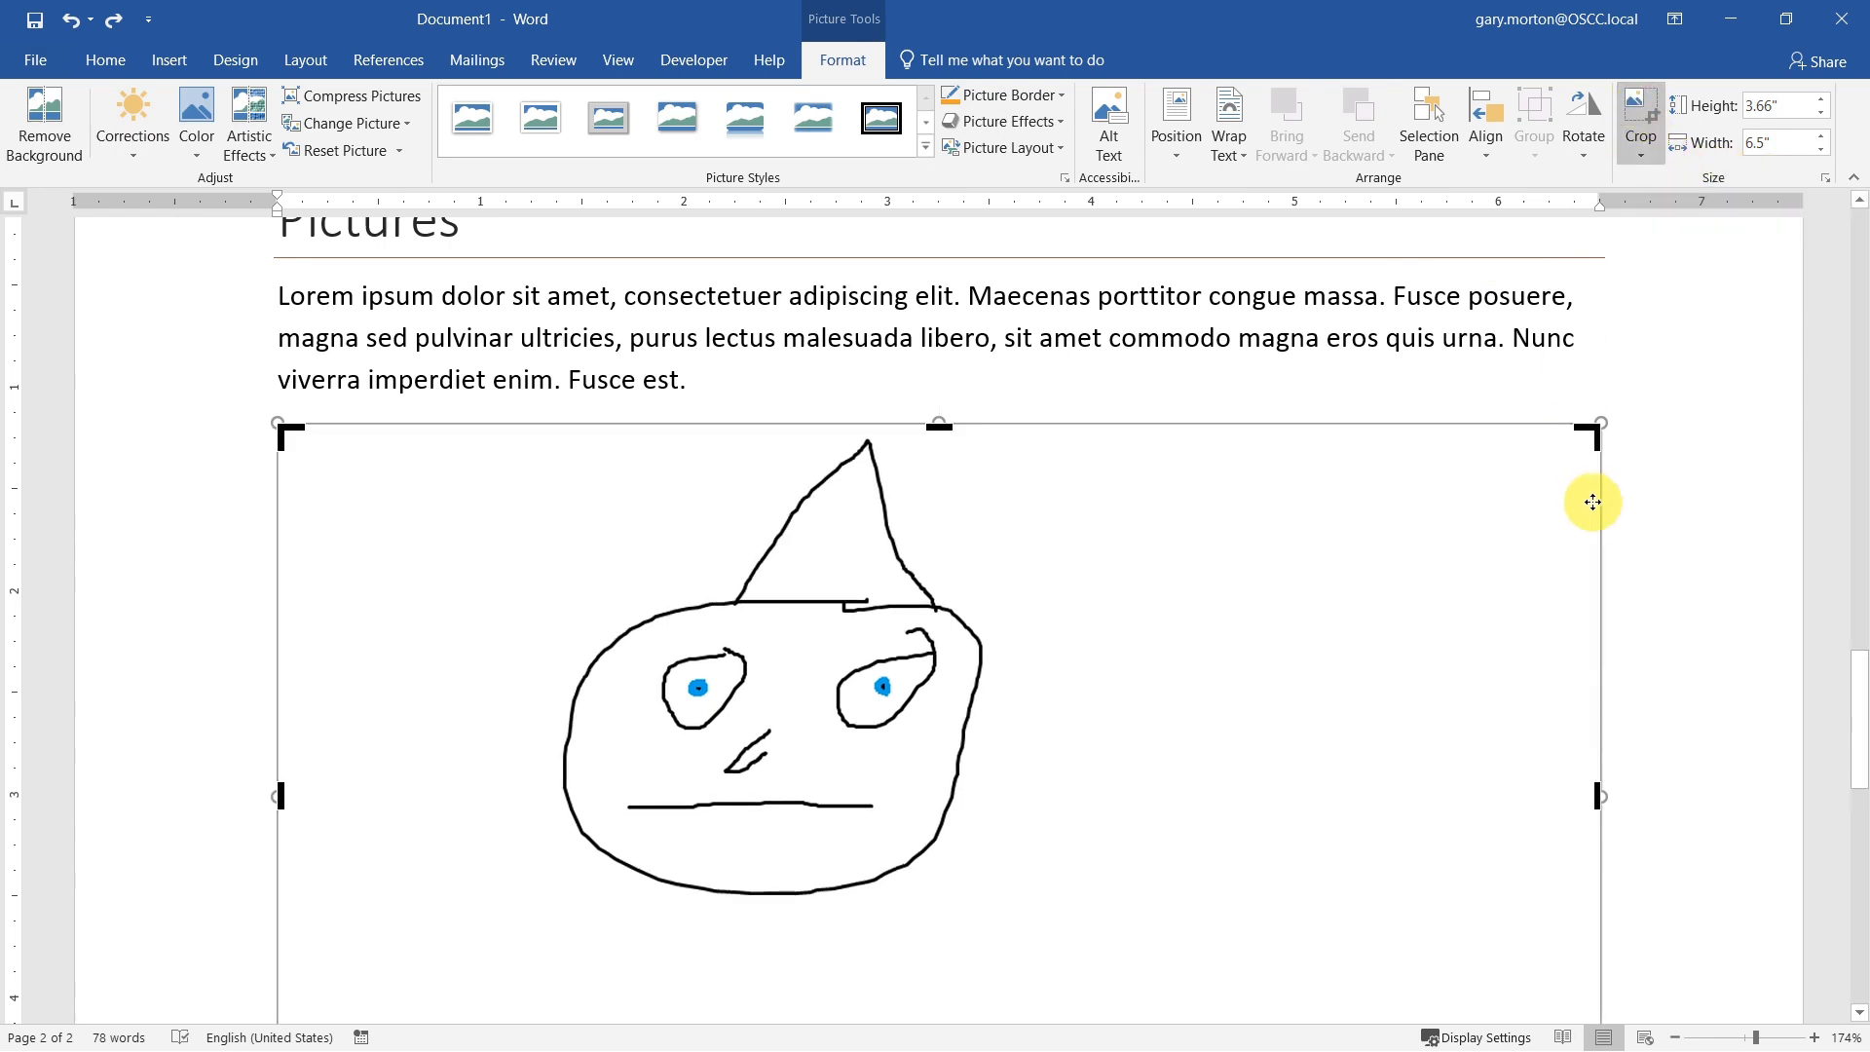
pyautogui.scroll(-3, 1603, 584)
pyautogui.moveTo(1588, 863); pyautogui.dragTo(989, 612)
pyautogui.scroll(4, 818, 633)
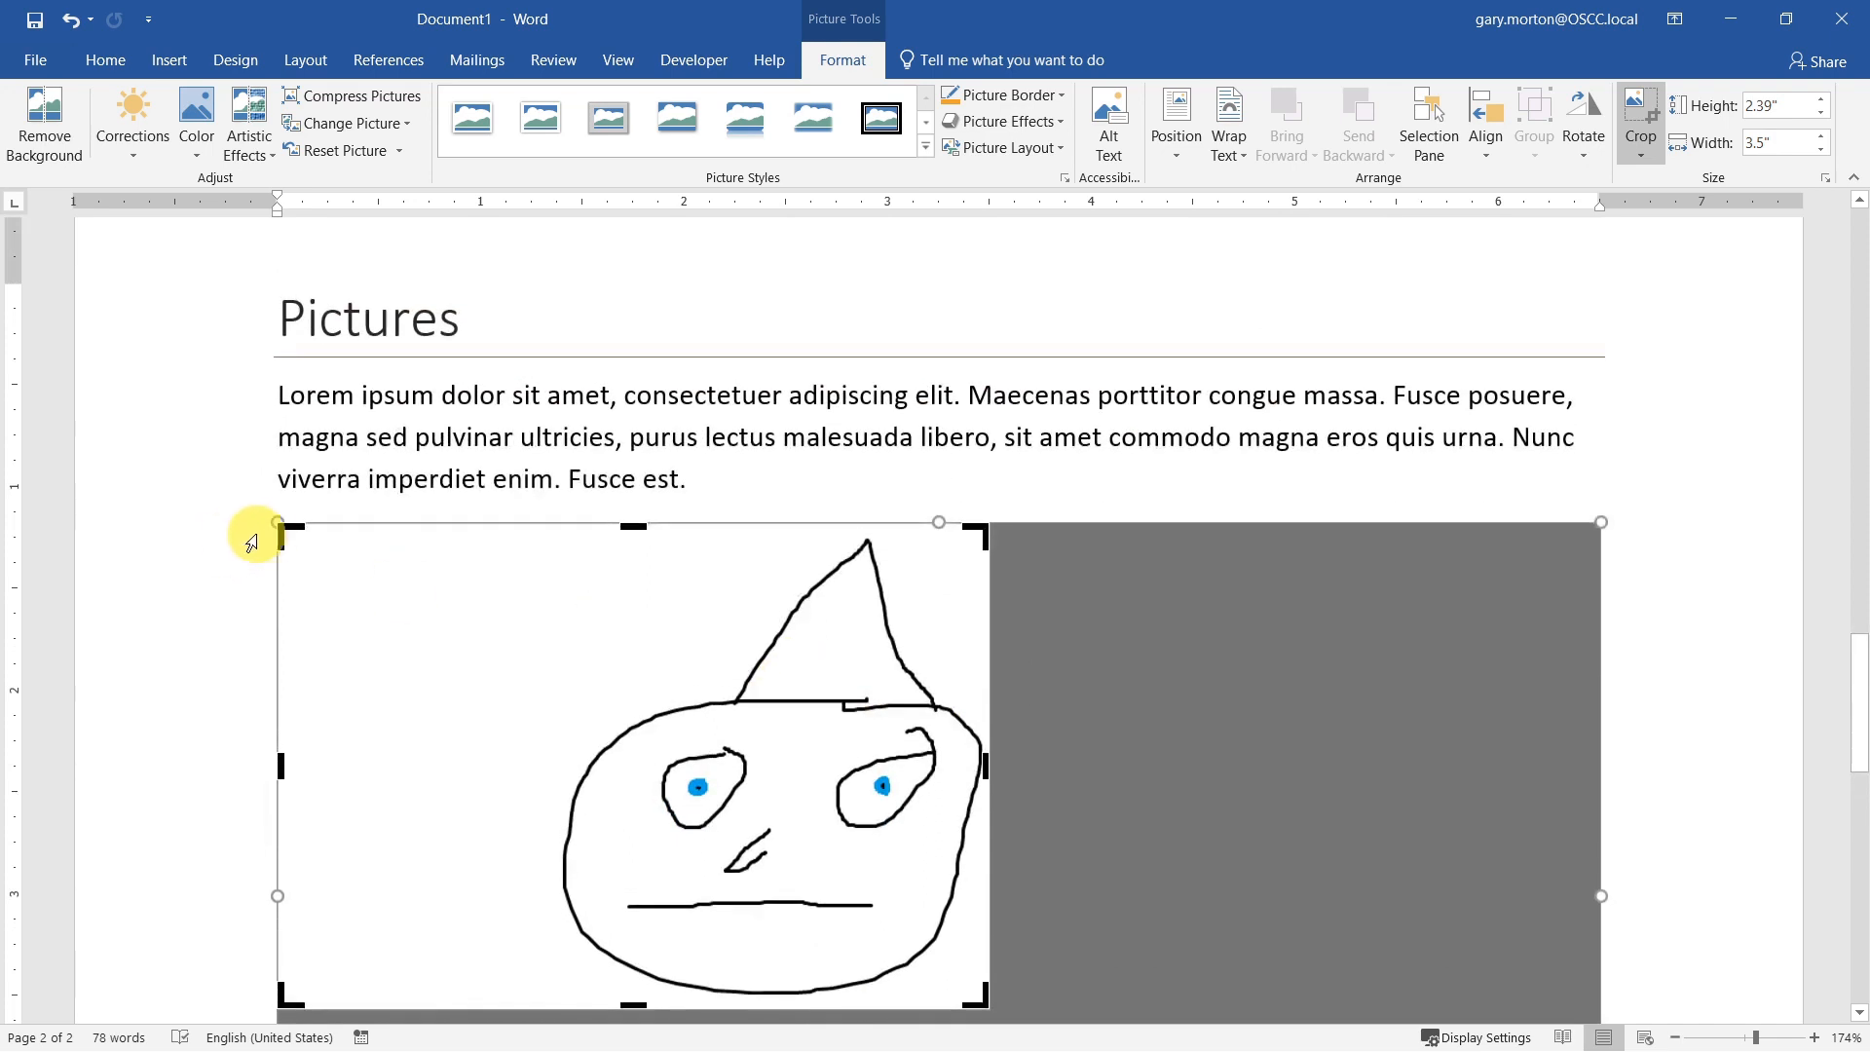
pyautogui.click(281, 526)
pyautogui.moveTo(281, 526); pyautogui.dragTo(548, 529)
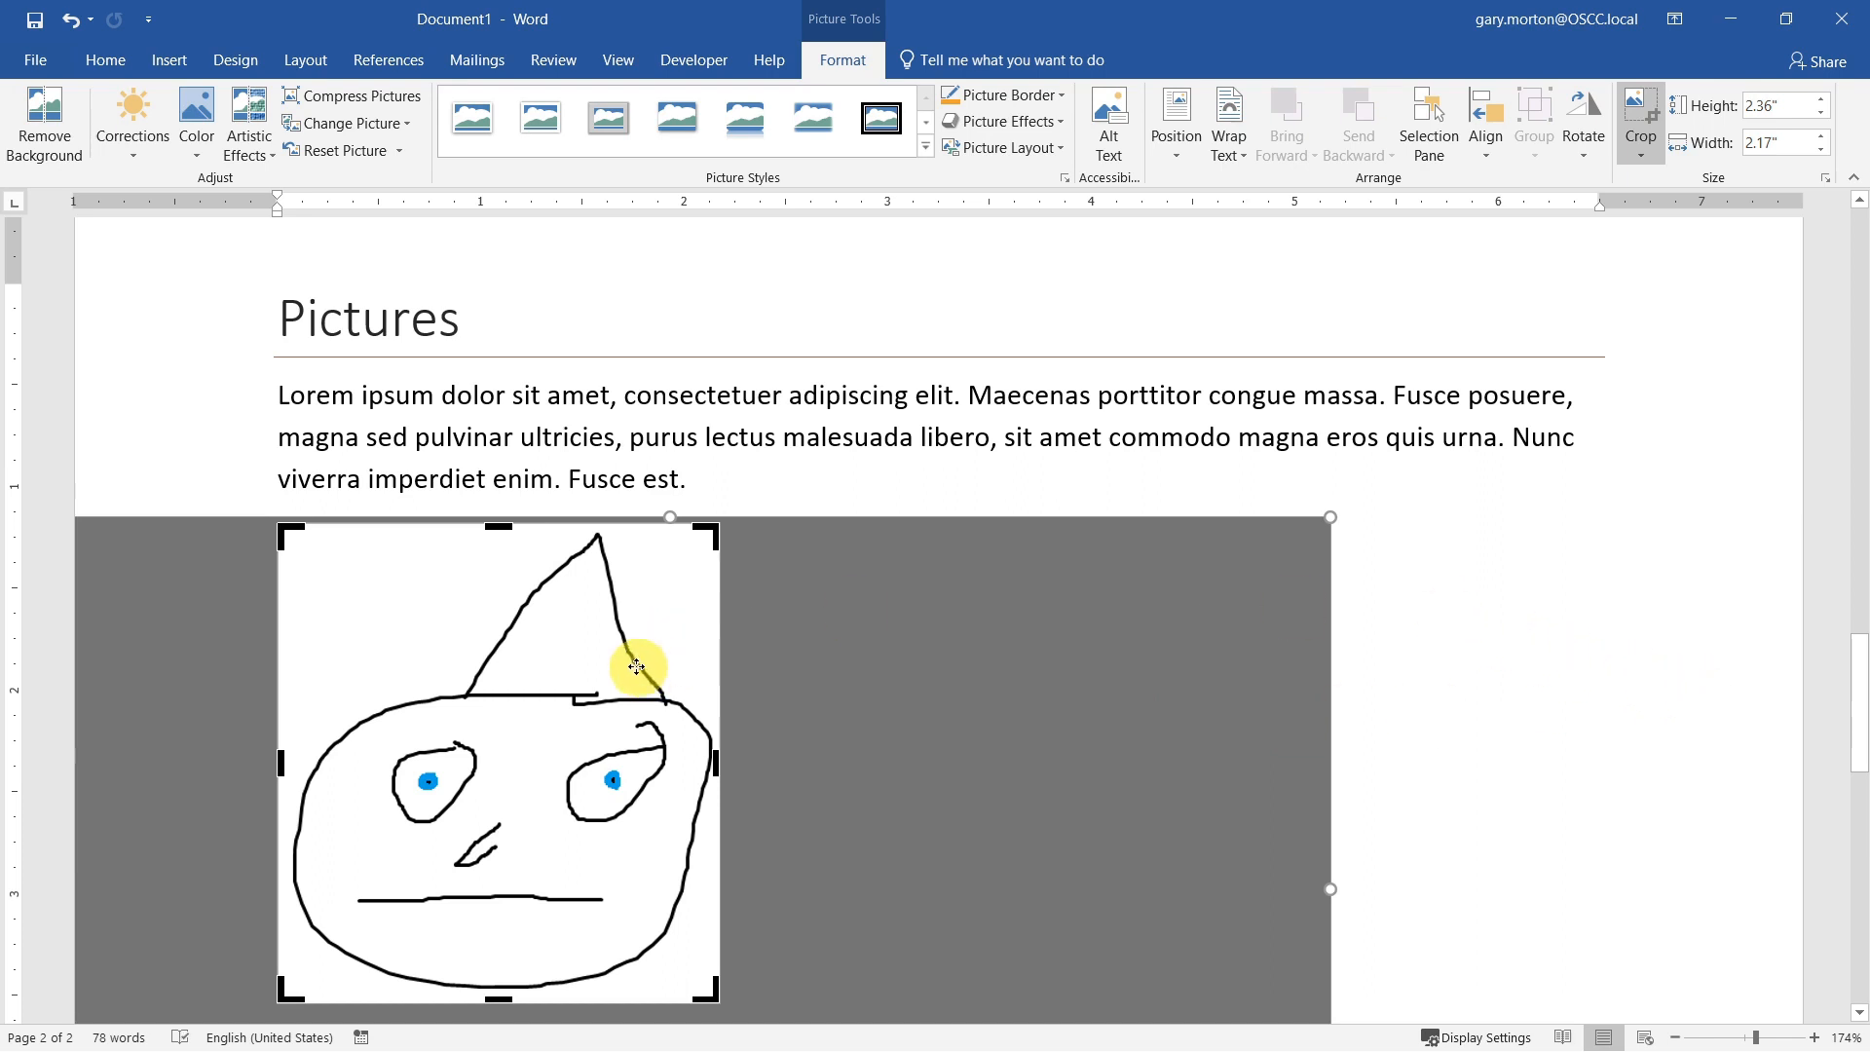
pyautogui.click(923, 663)
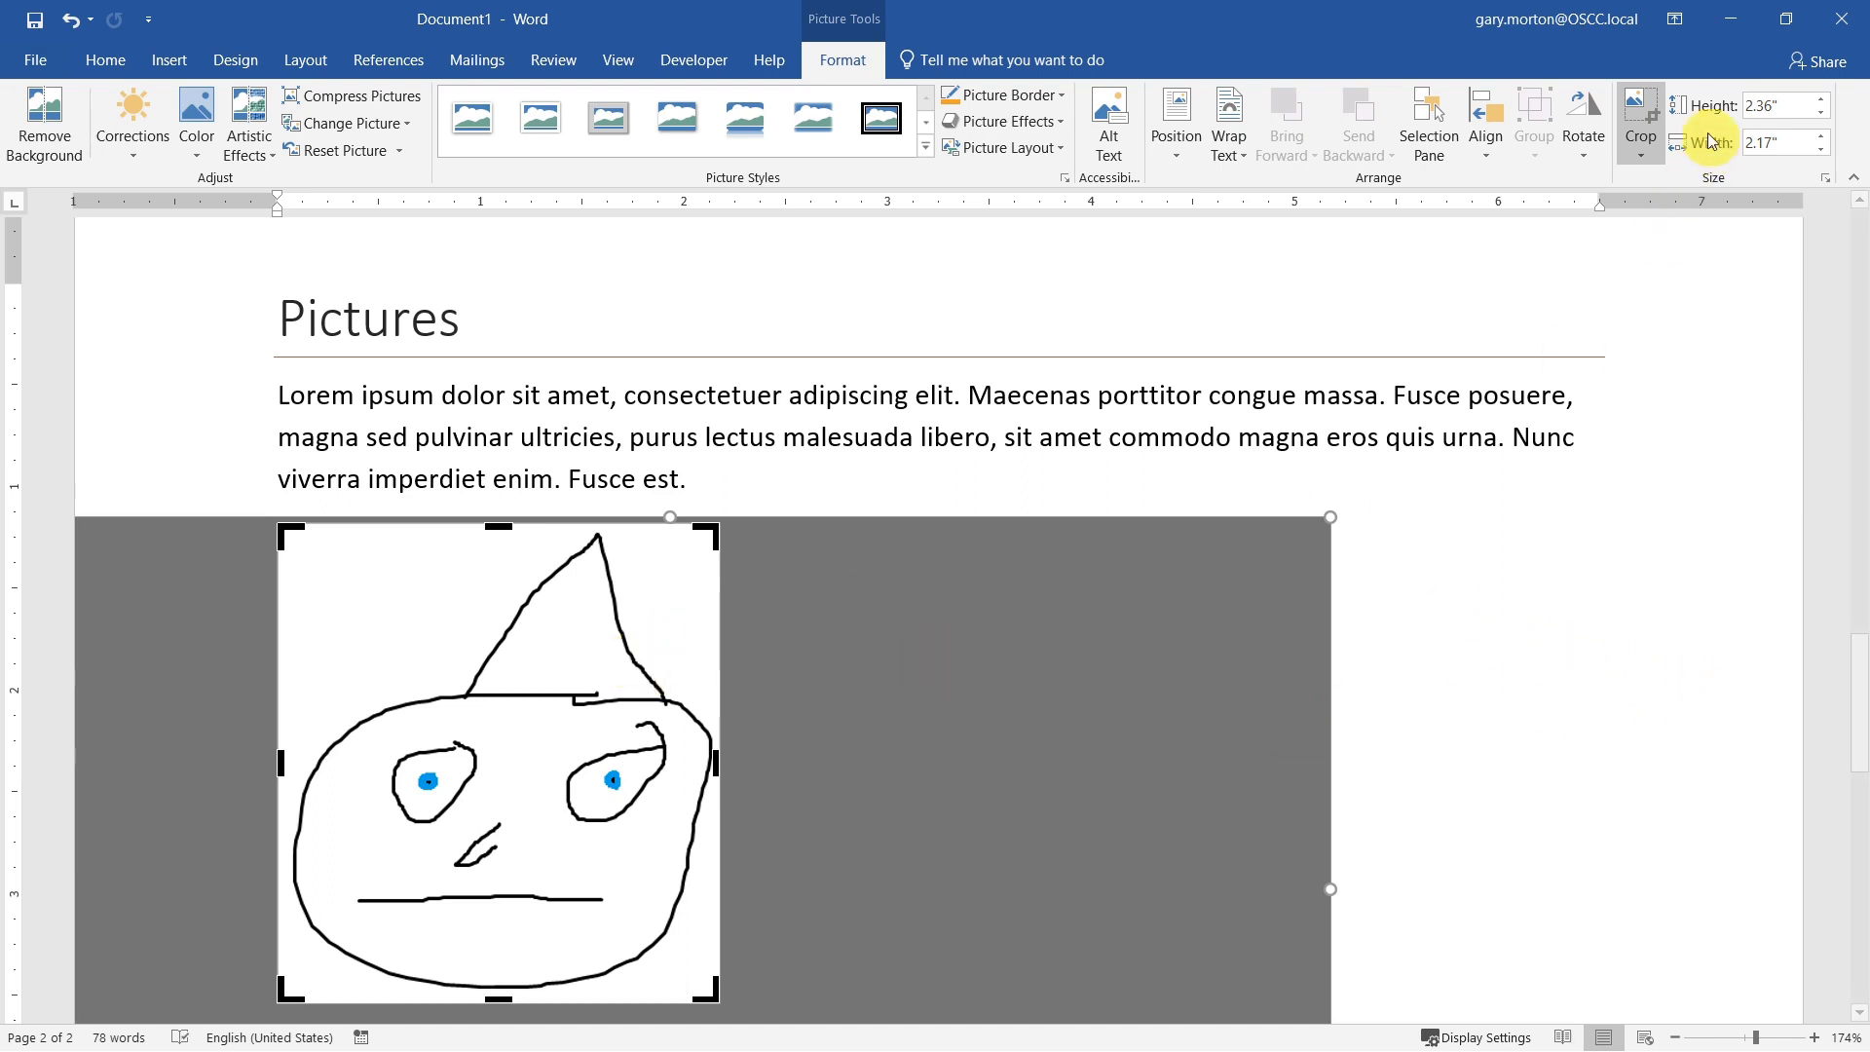
pyautogui.click(1640, 115)
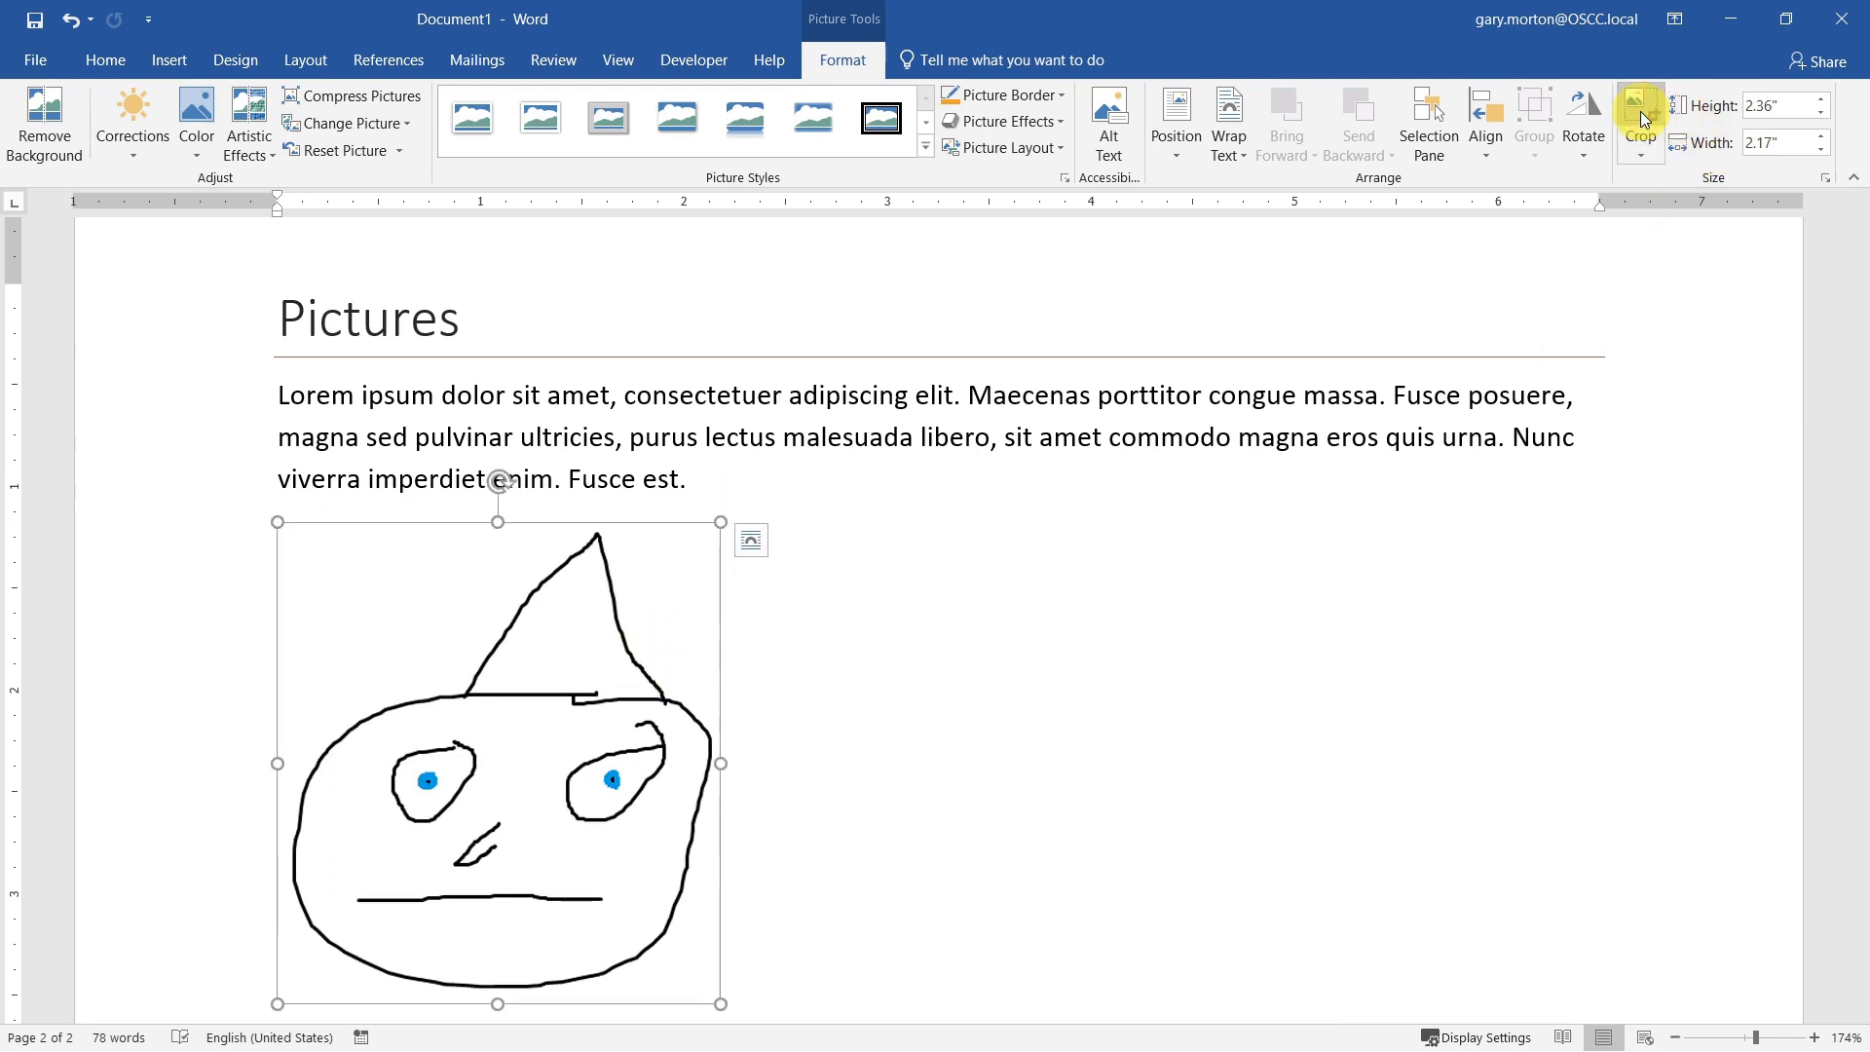
# Step: Shrink the cropped picture to about 1.38" high and 1.56" wide
pyautogui.scroll(-1, 679, 625)
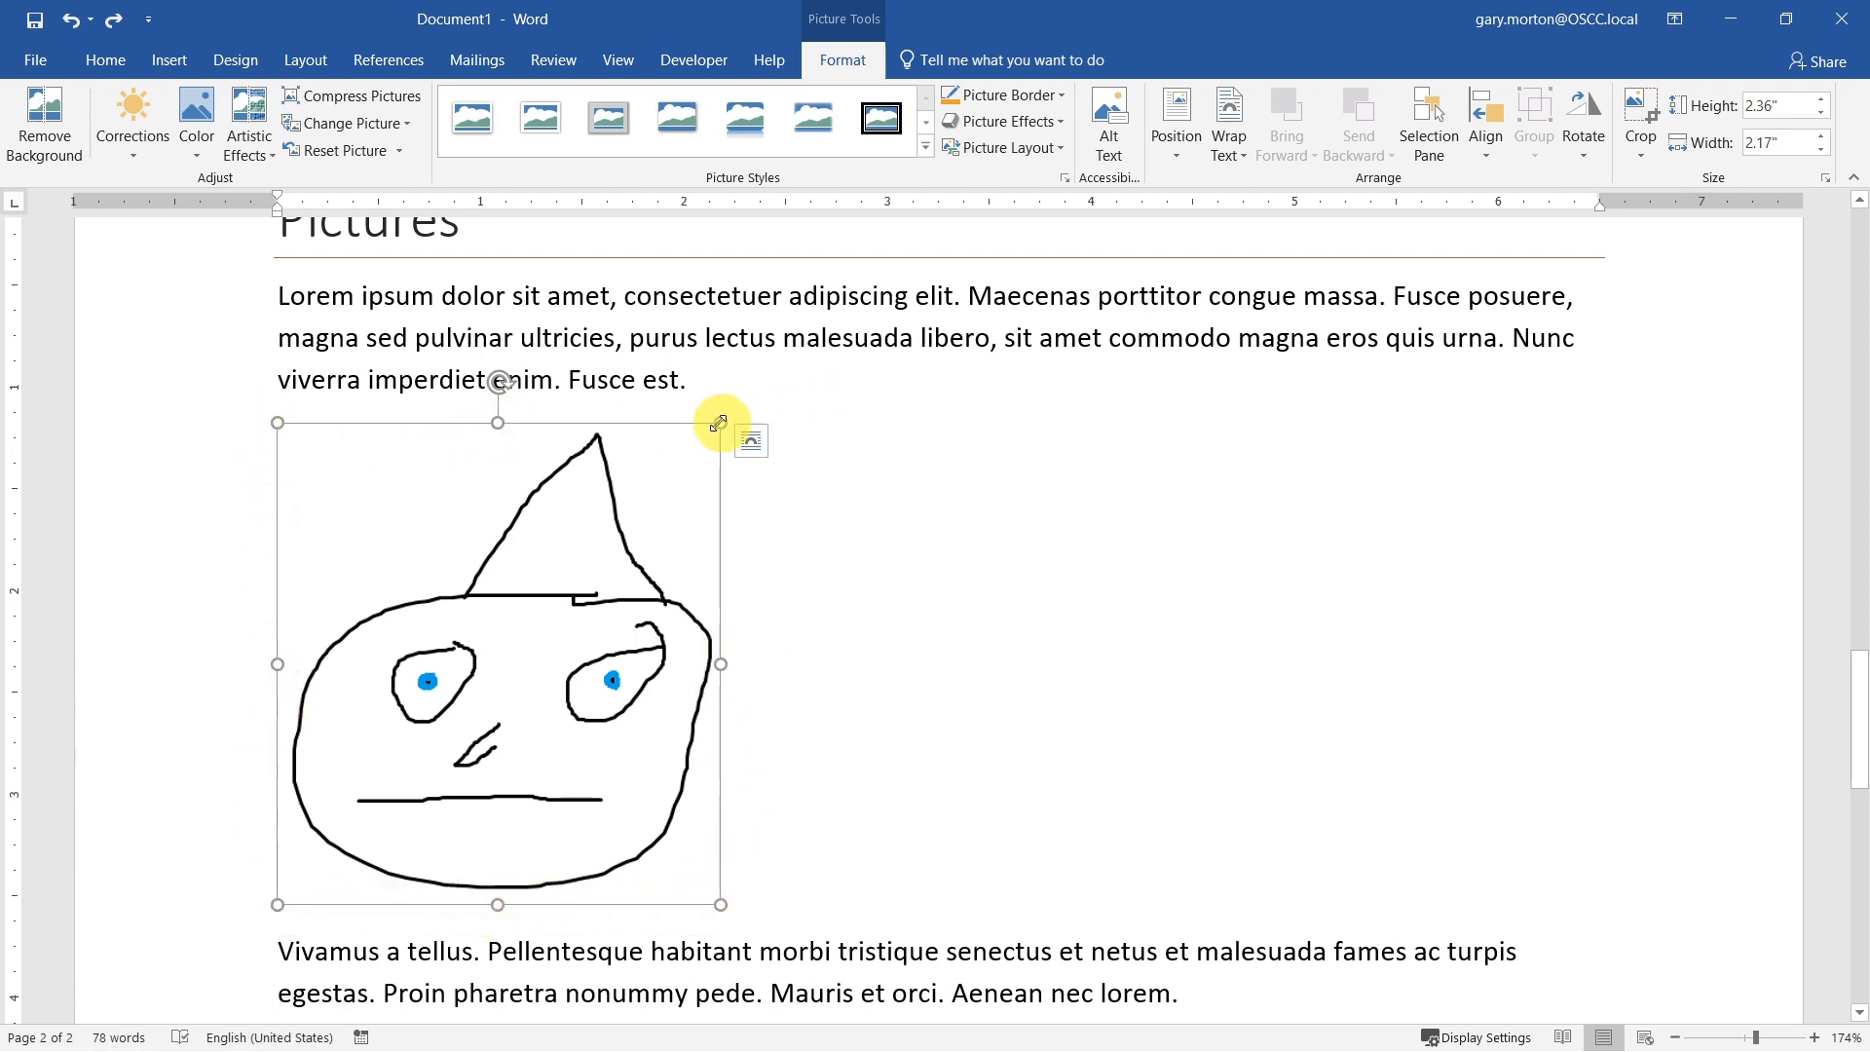
pyautogui.moveTo(722, 907); pyautogui.dragTo(536, 704)
pyautogui.moveTo(536, 558); pyautogui.dragTo(595, 603)
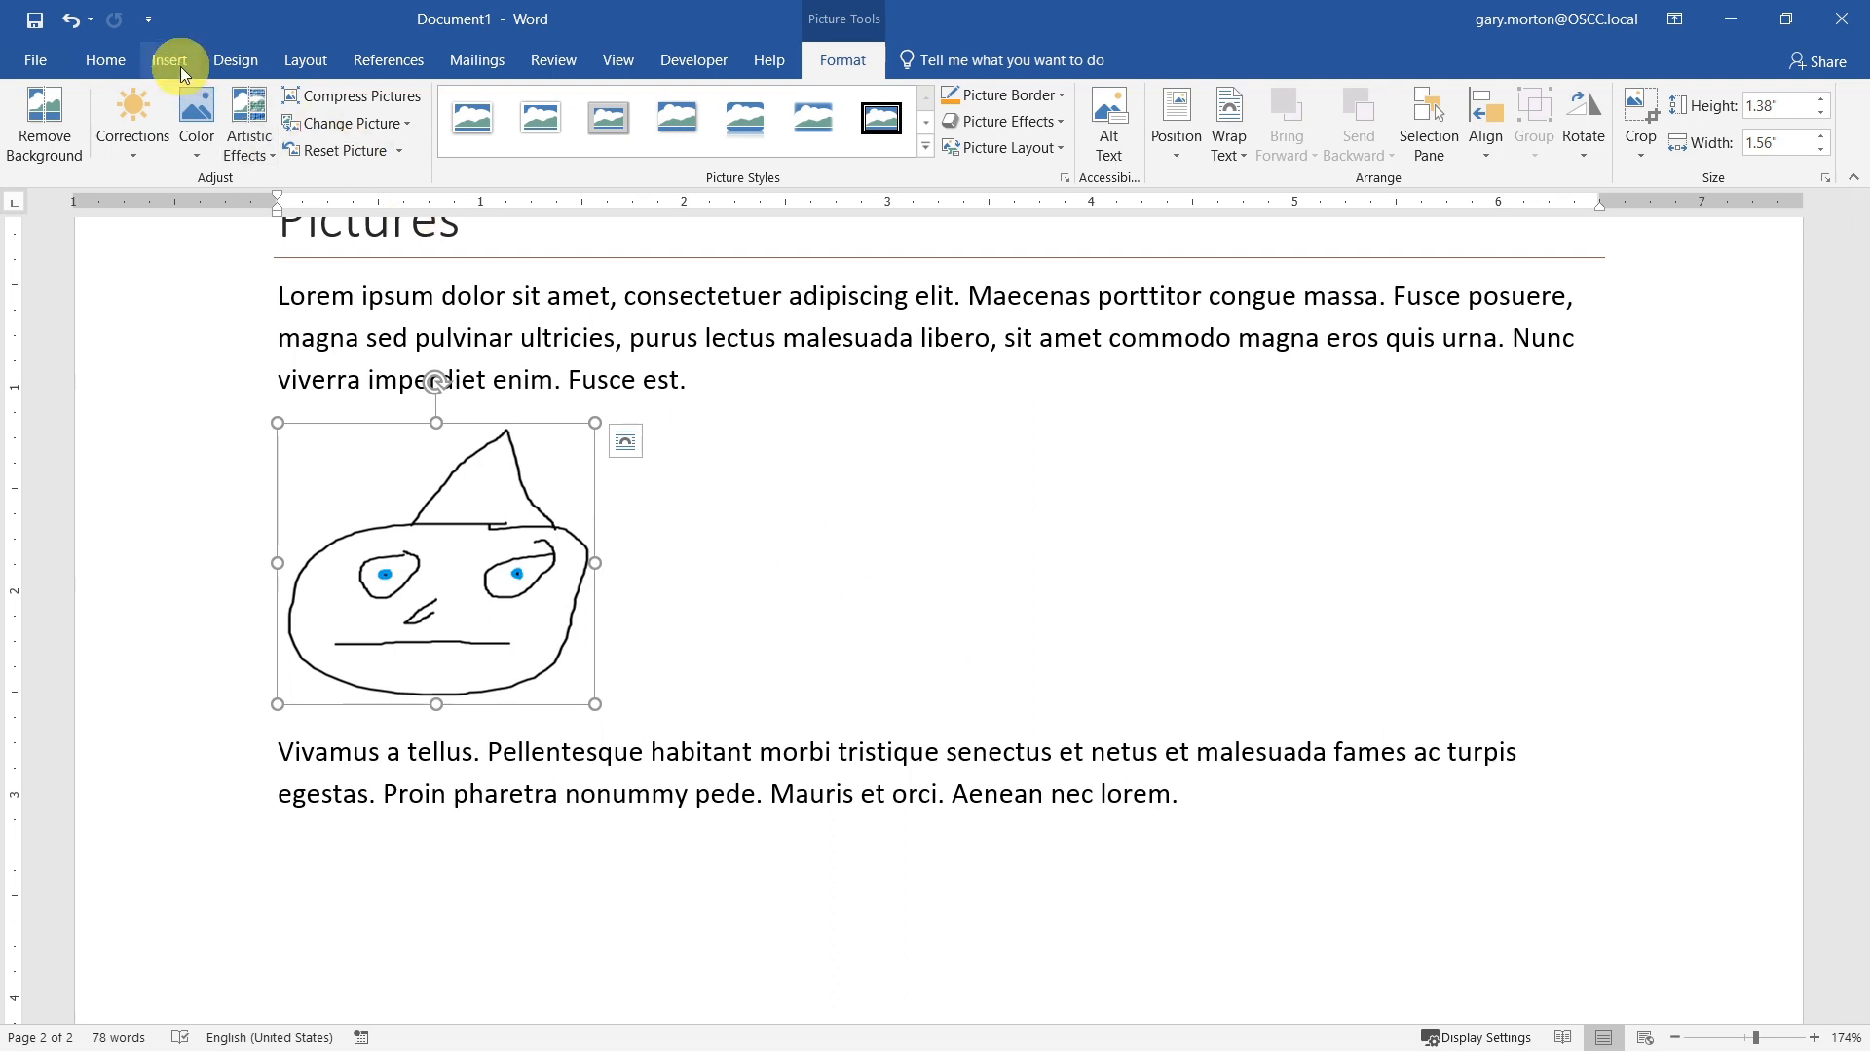
# Step: Center the hat picture horizontally between the page margins
pyautogui.click(103, 60)
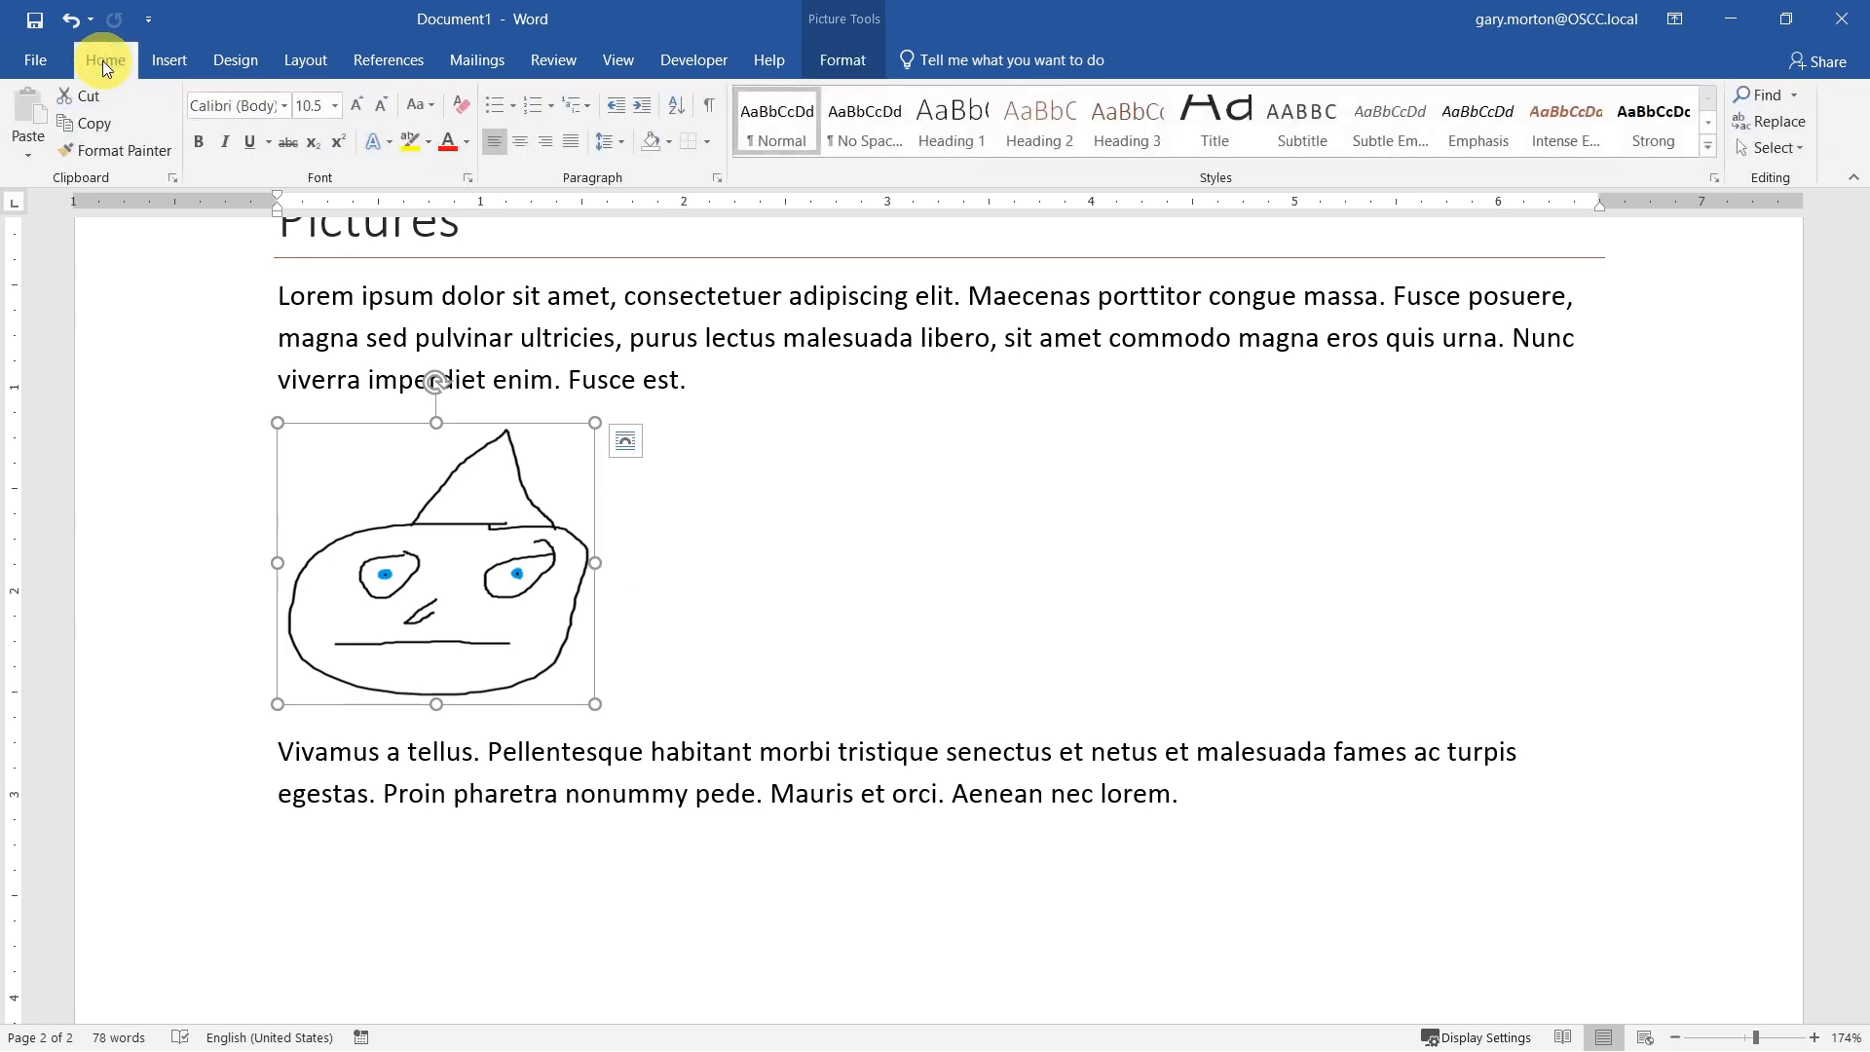
pyautogui.click(302, 56)
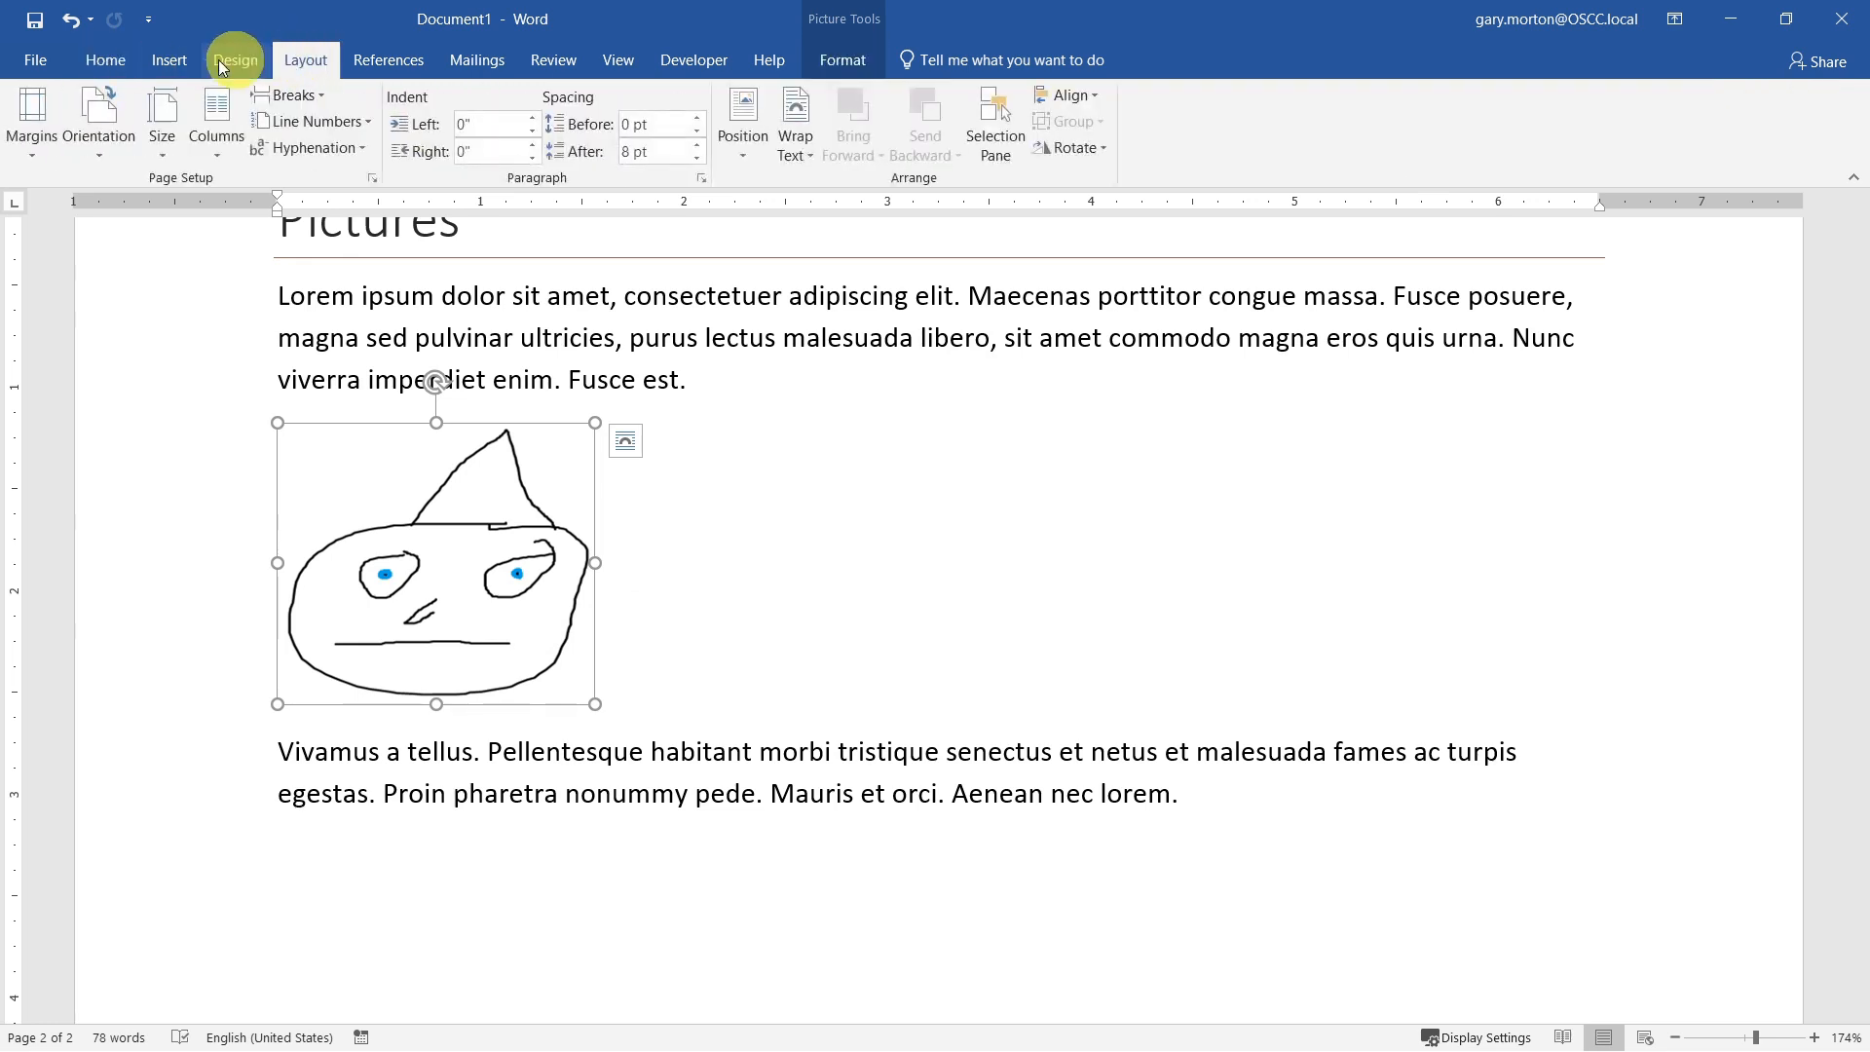
pyautogui.click(101, 62)
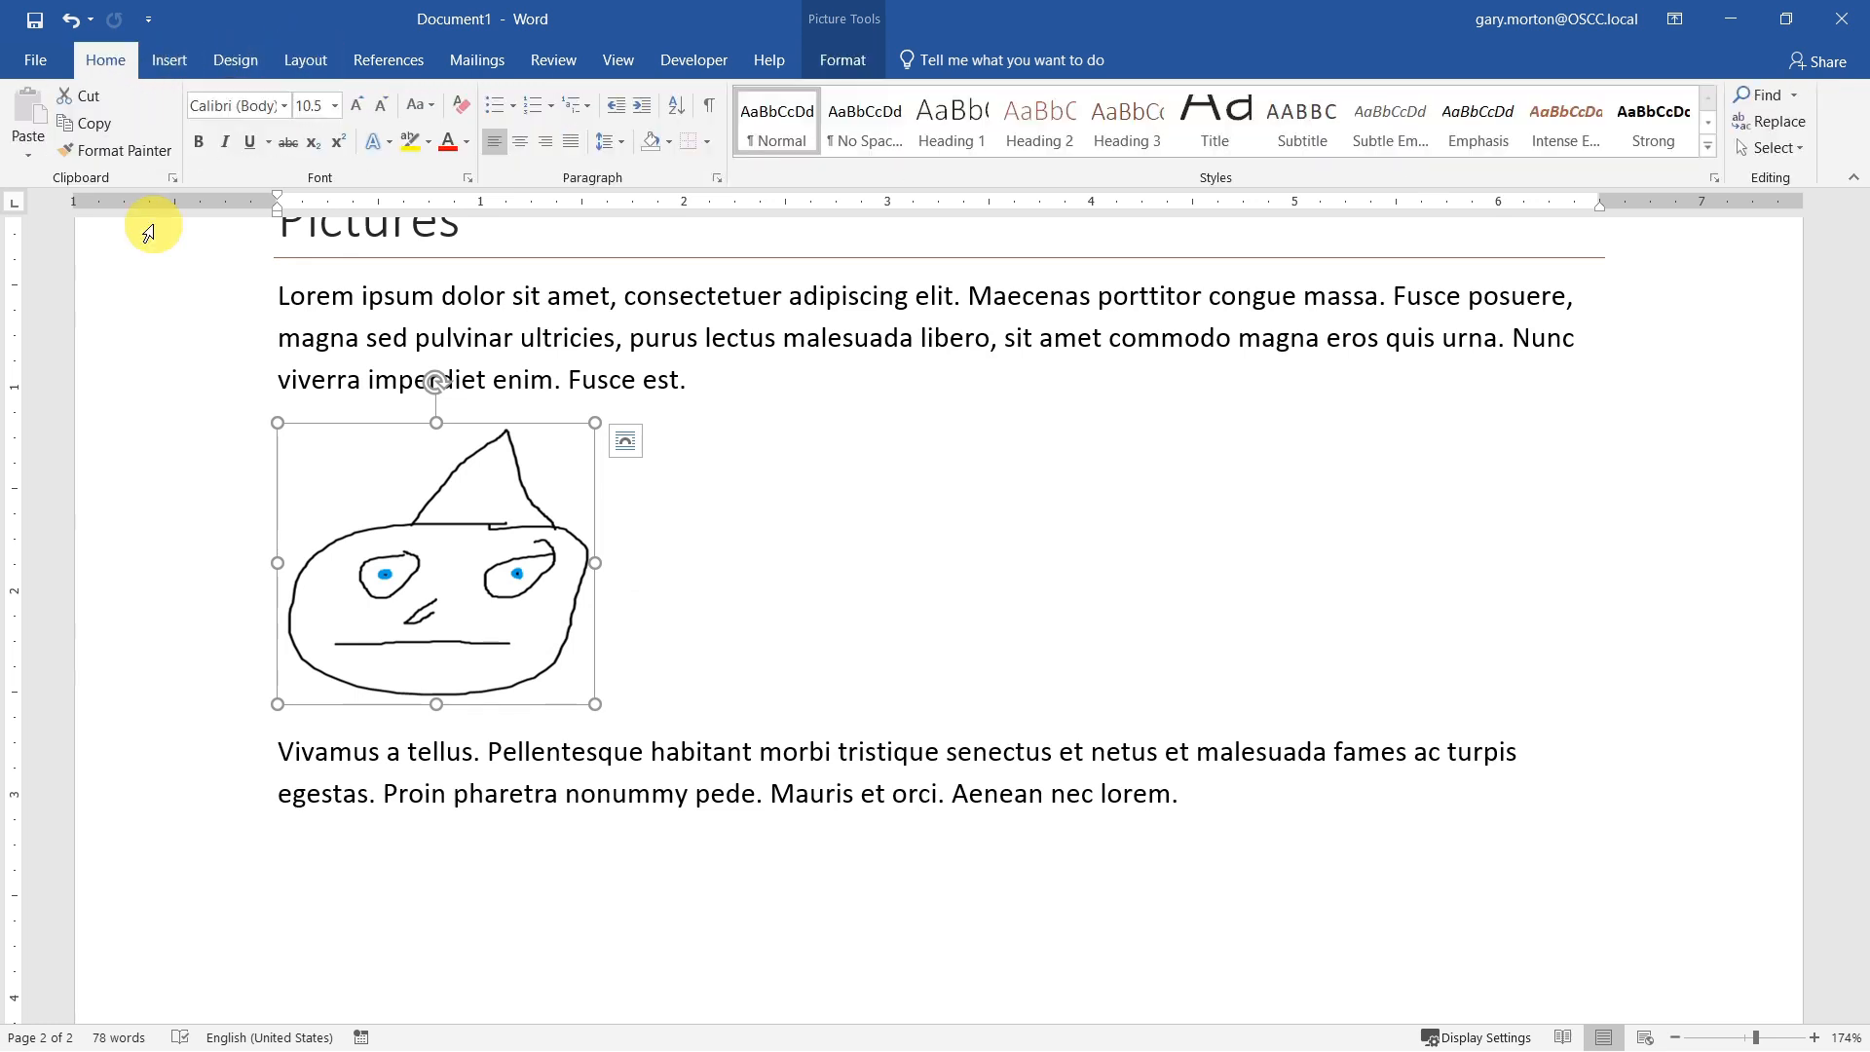
pyautogui.click(528, 142)
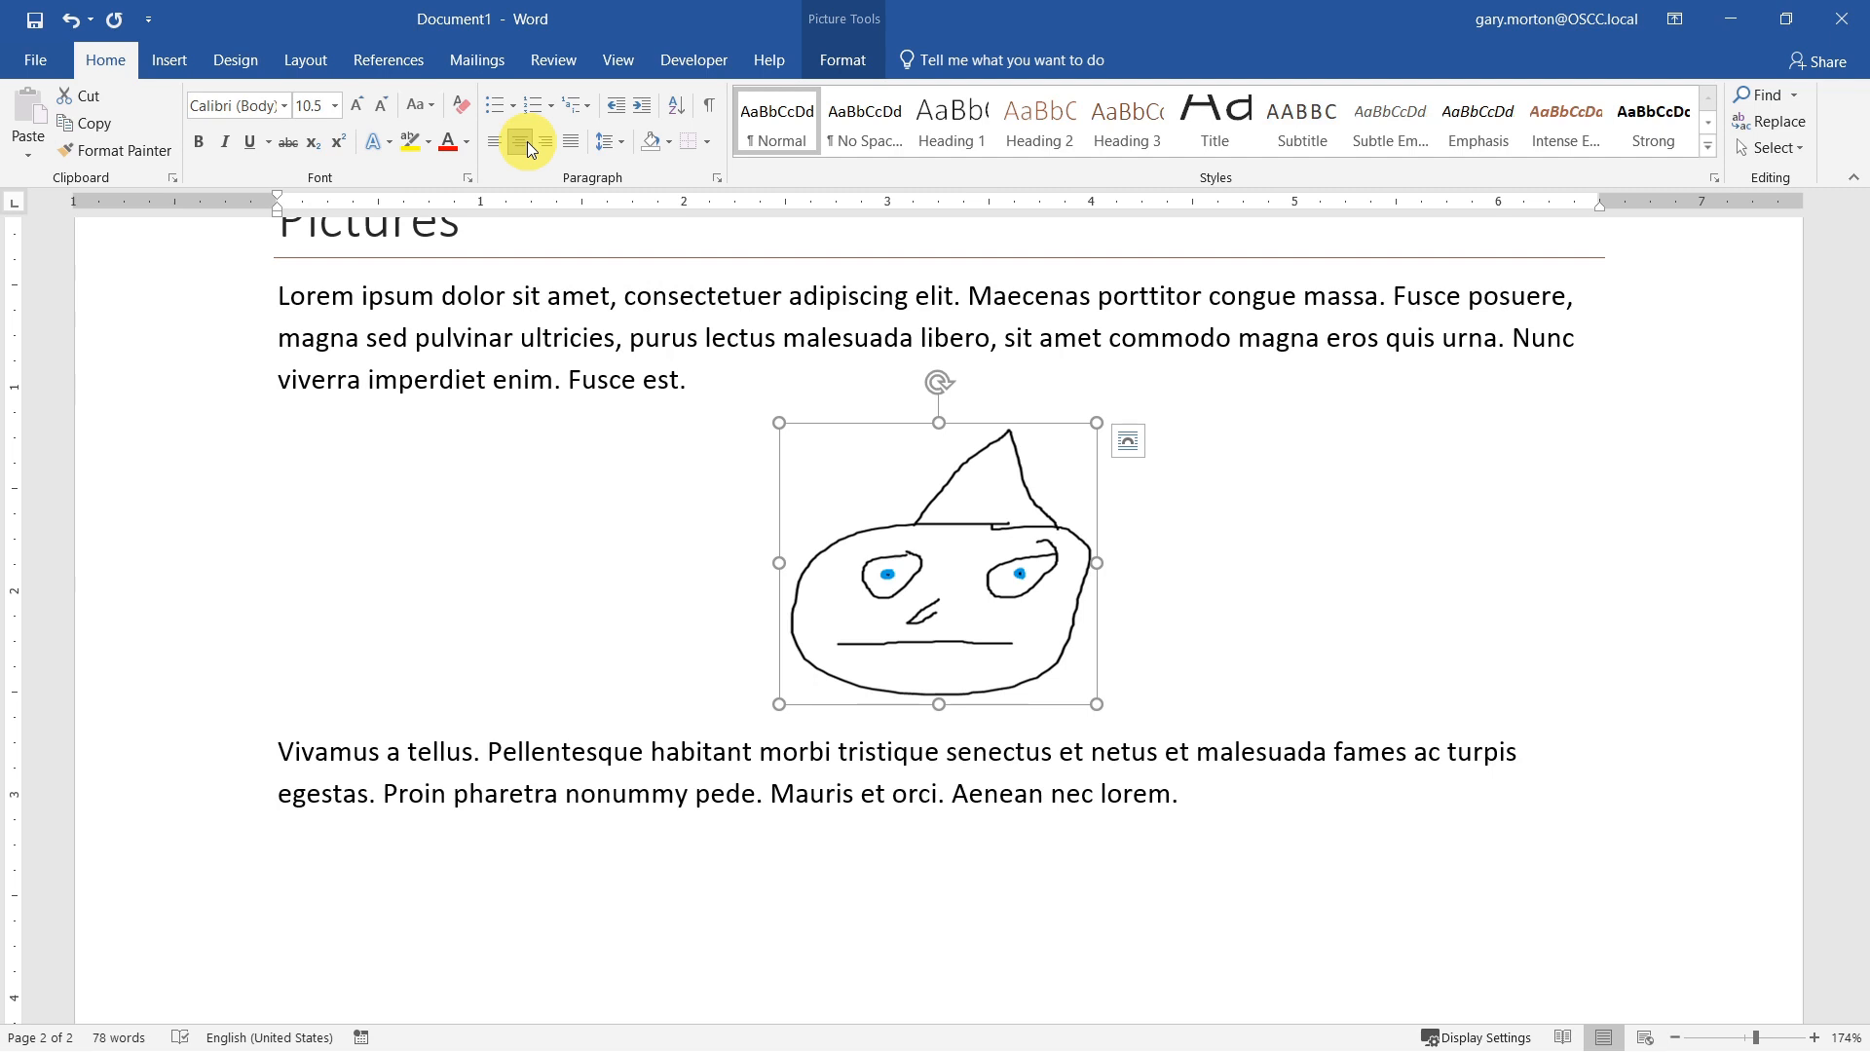
# Step: Set the picture's paragraph spacing to 18 pt both before and after
pyautogui.click(308, 60)
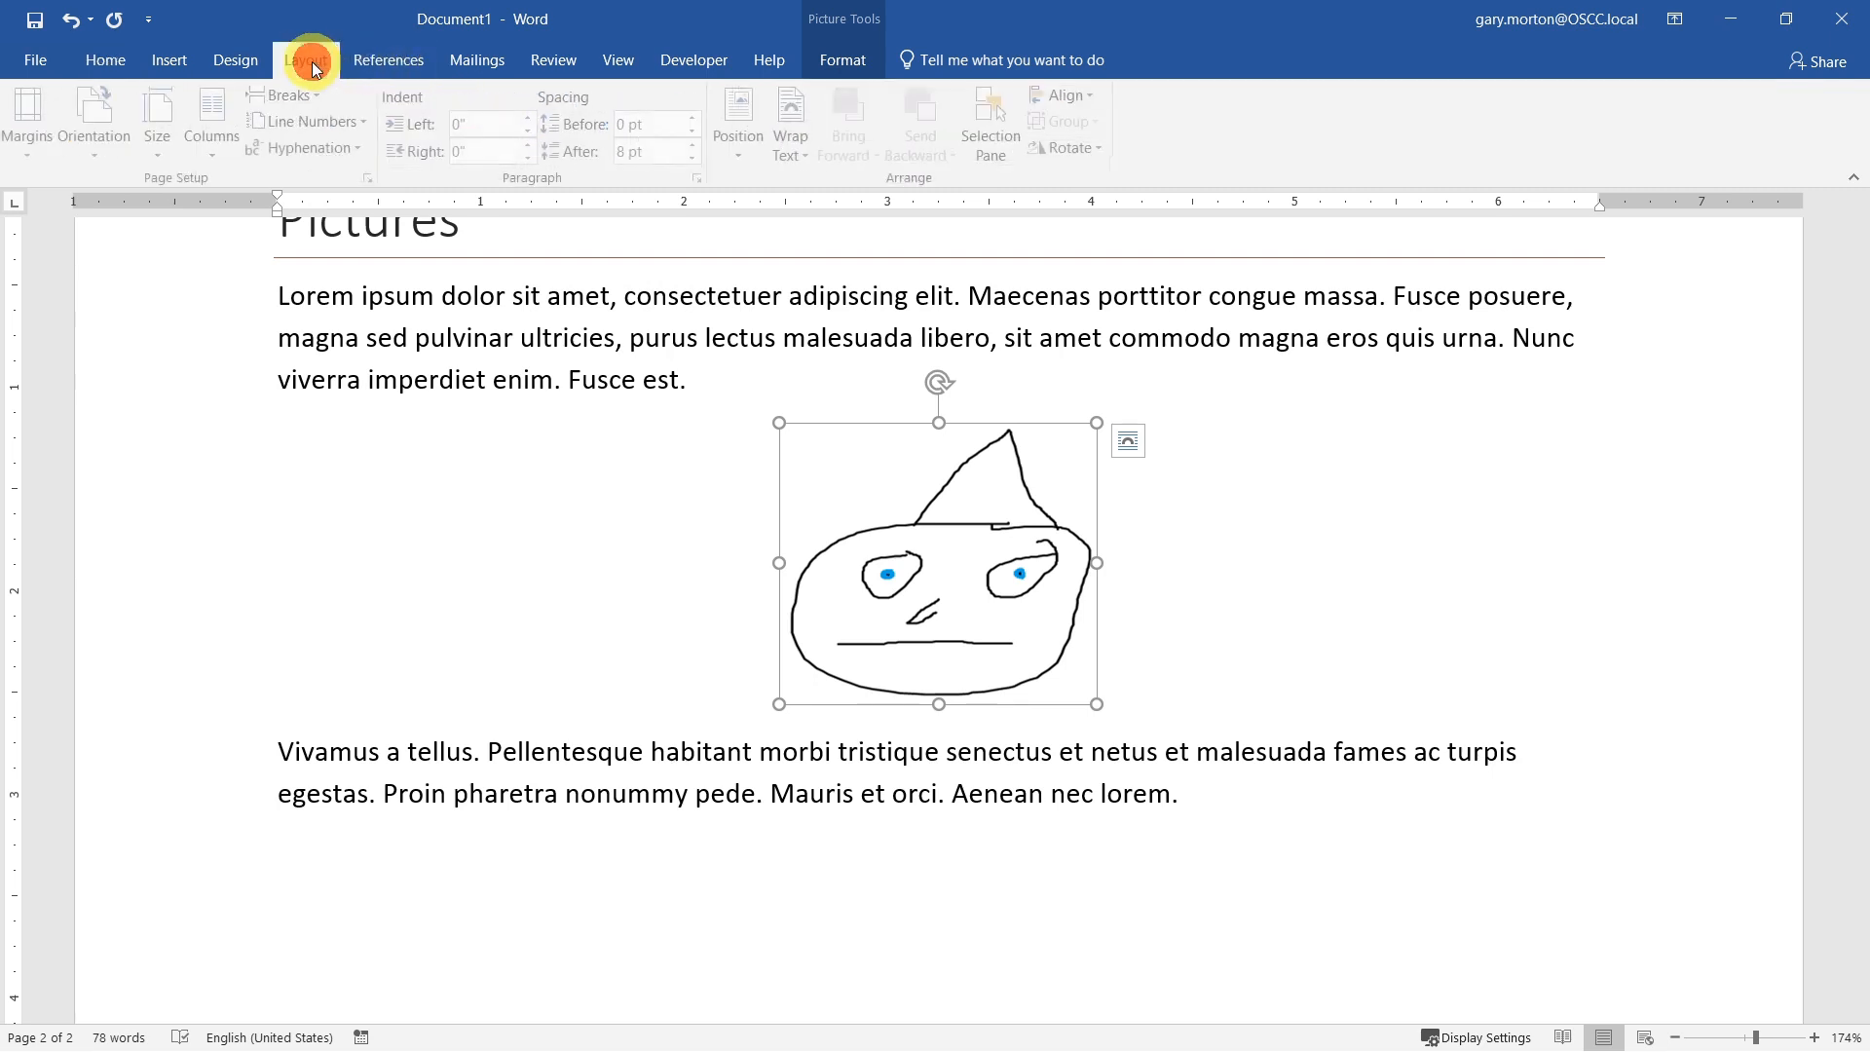
pyautogui.click(698, 157)
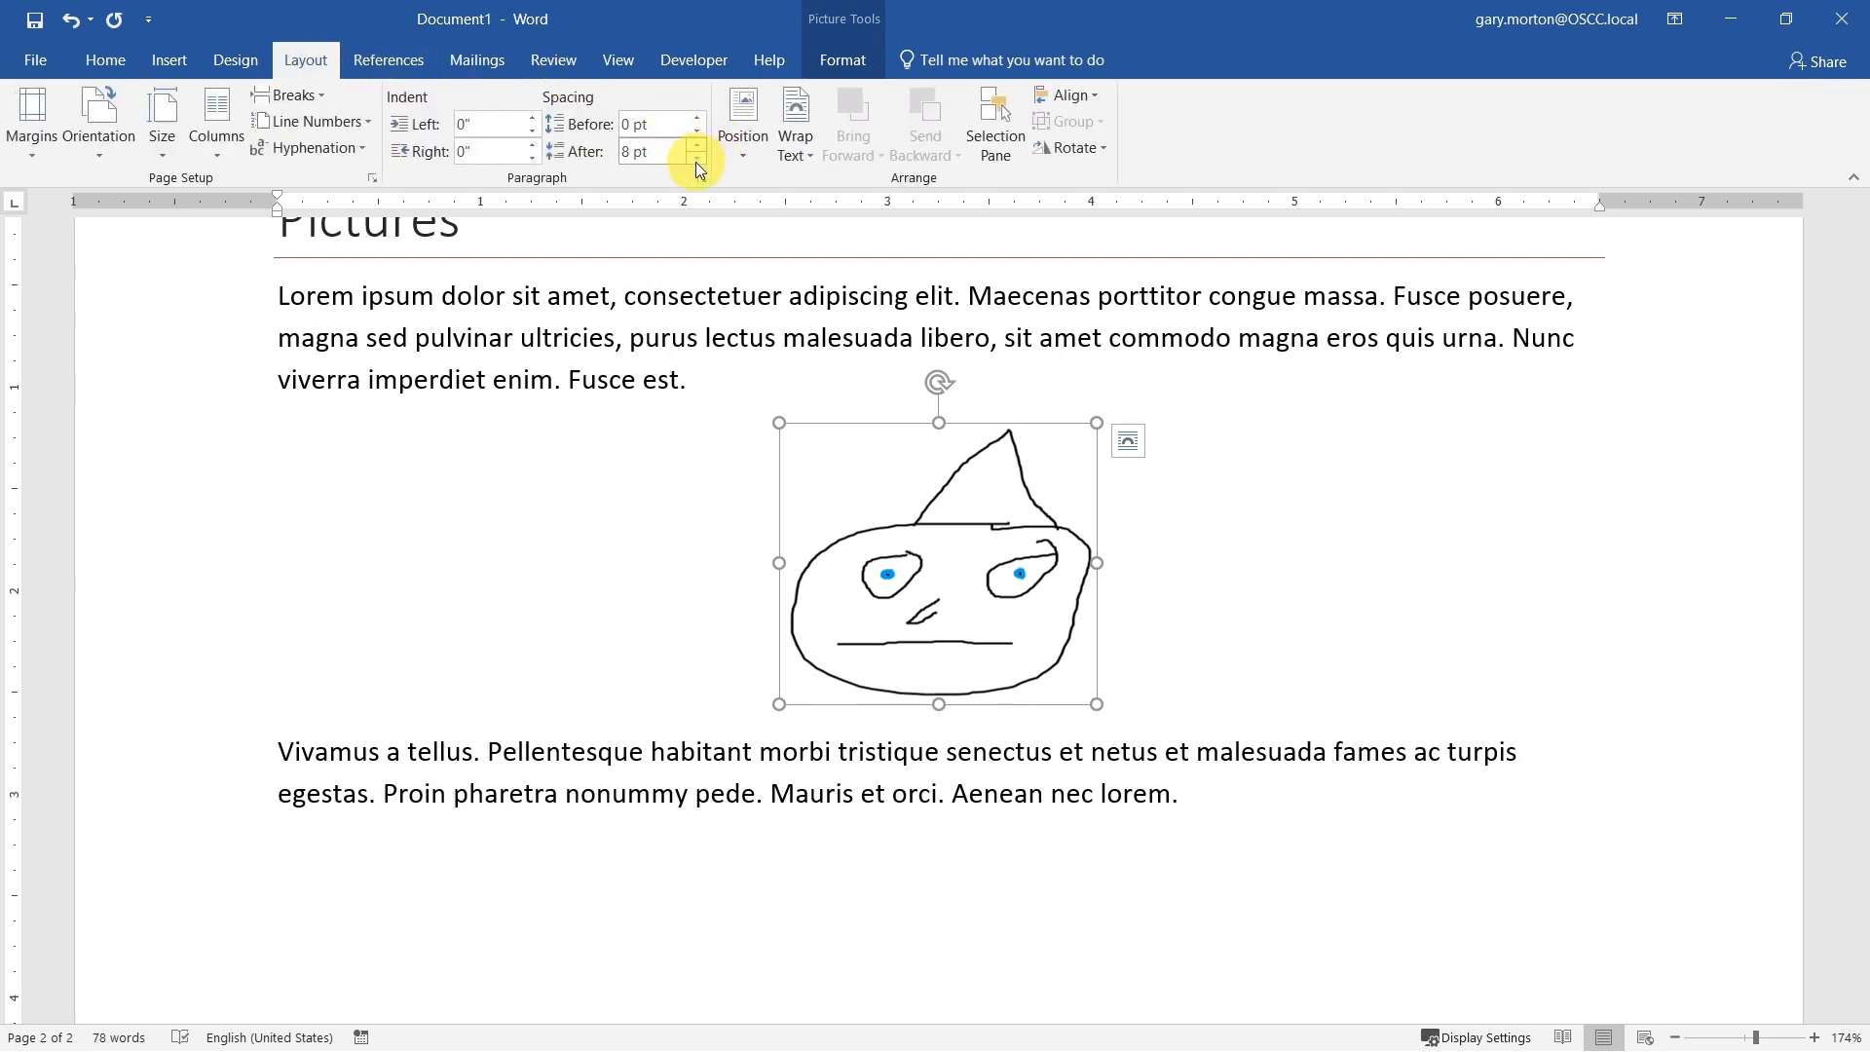
pyautogui.click(697, 144)
pyautogui.click(697, 144)
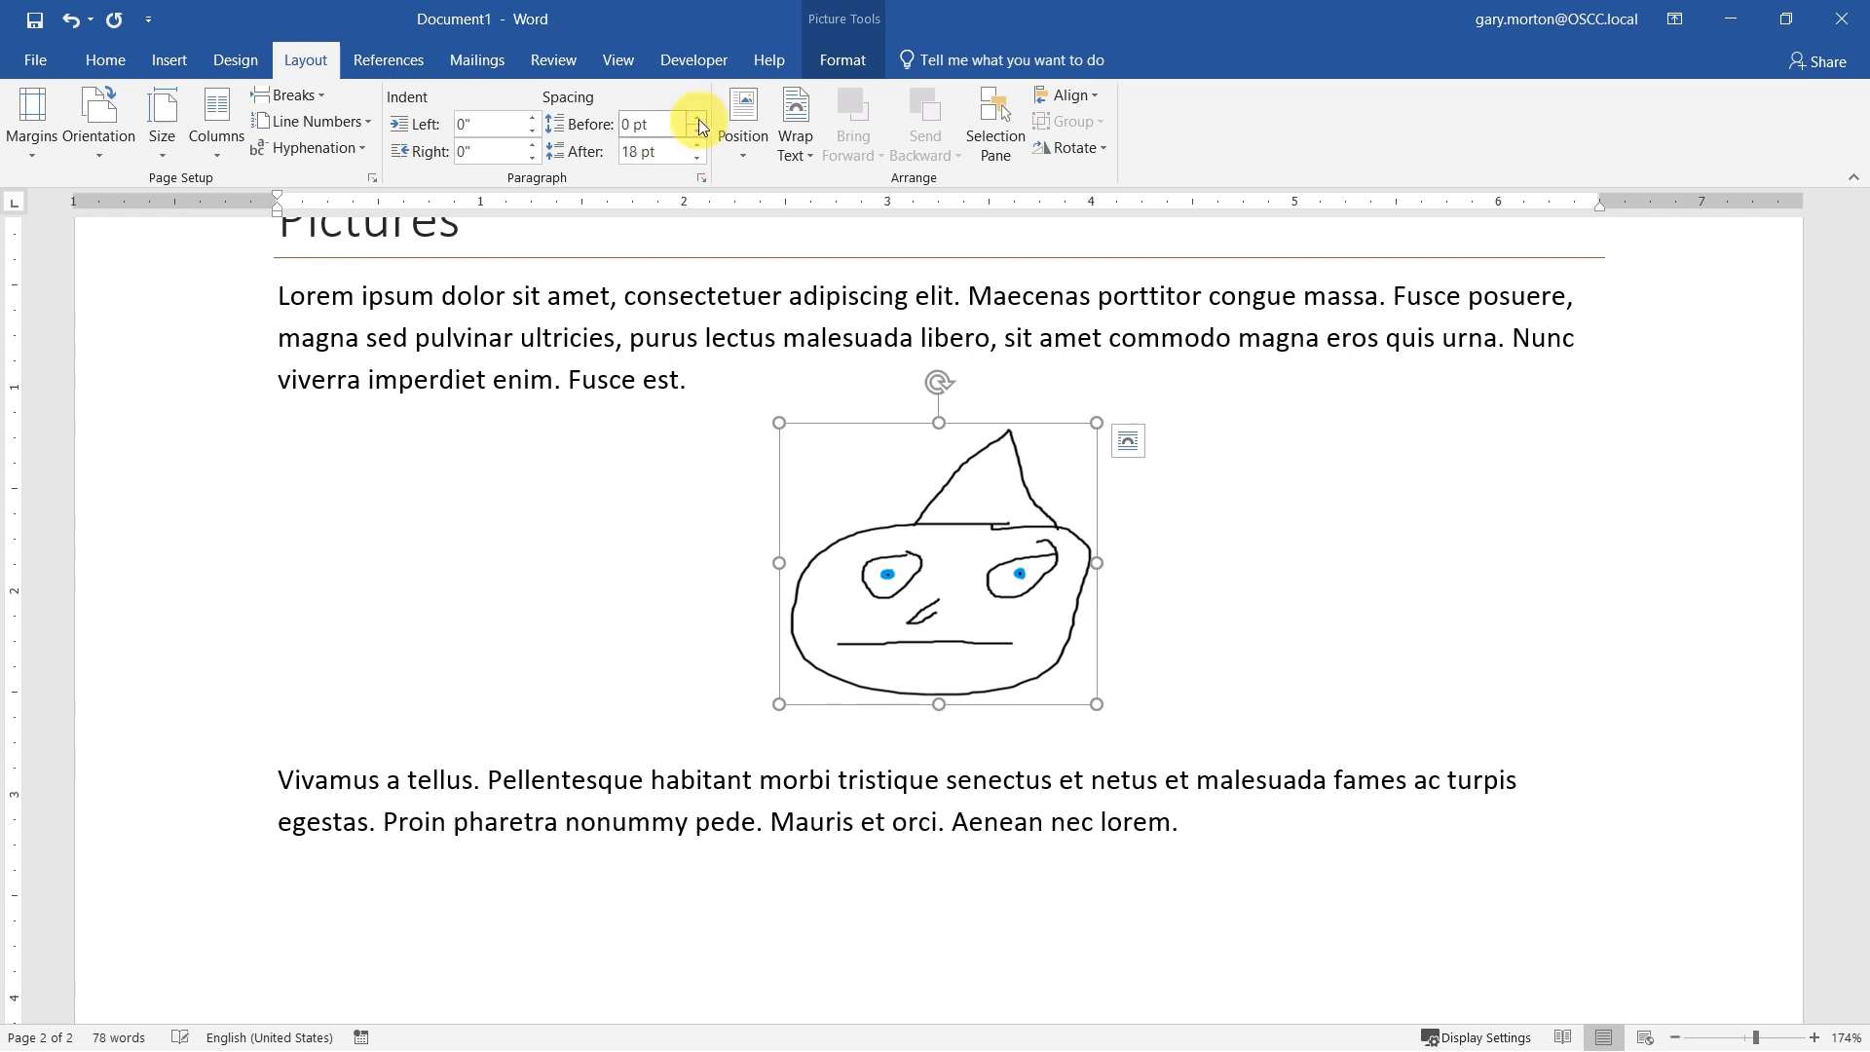
pyautogui.click(697, 119)
pyautogui.click(697, 119)
pyautogui.click(697, 119)
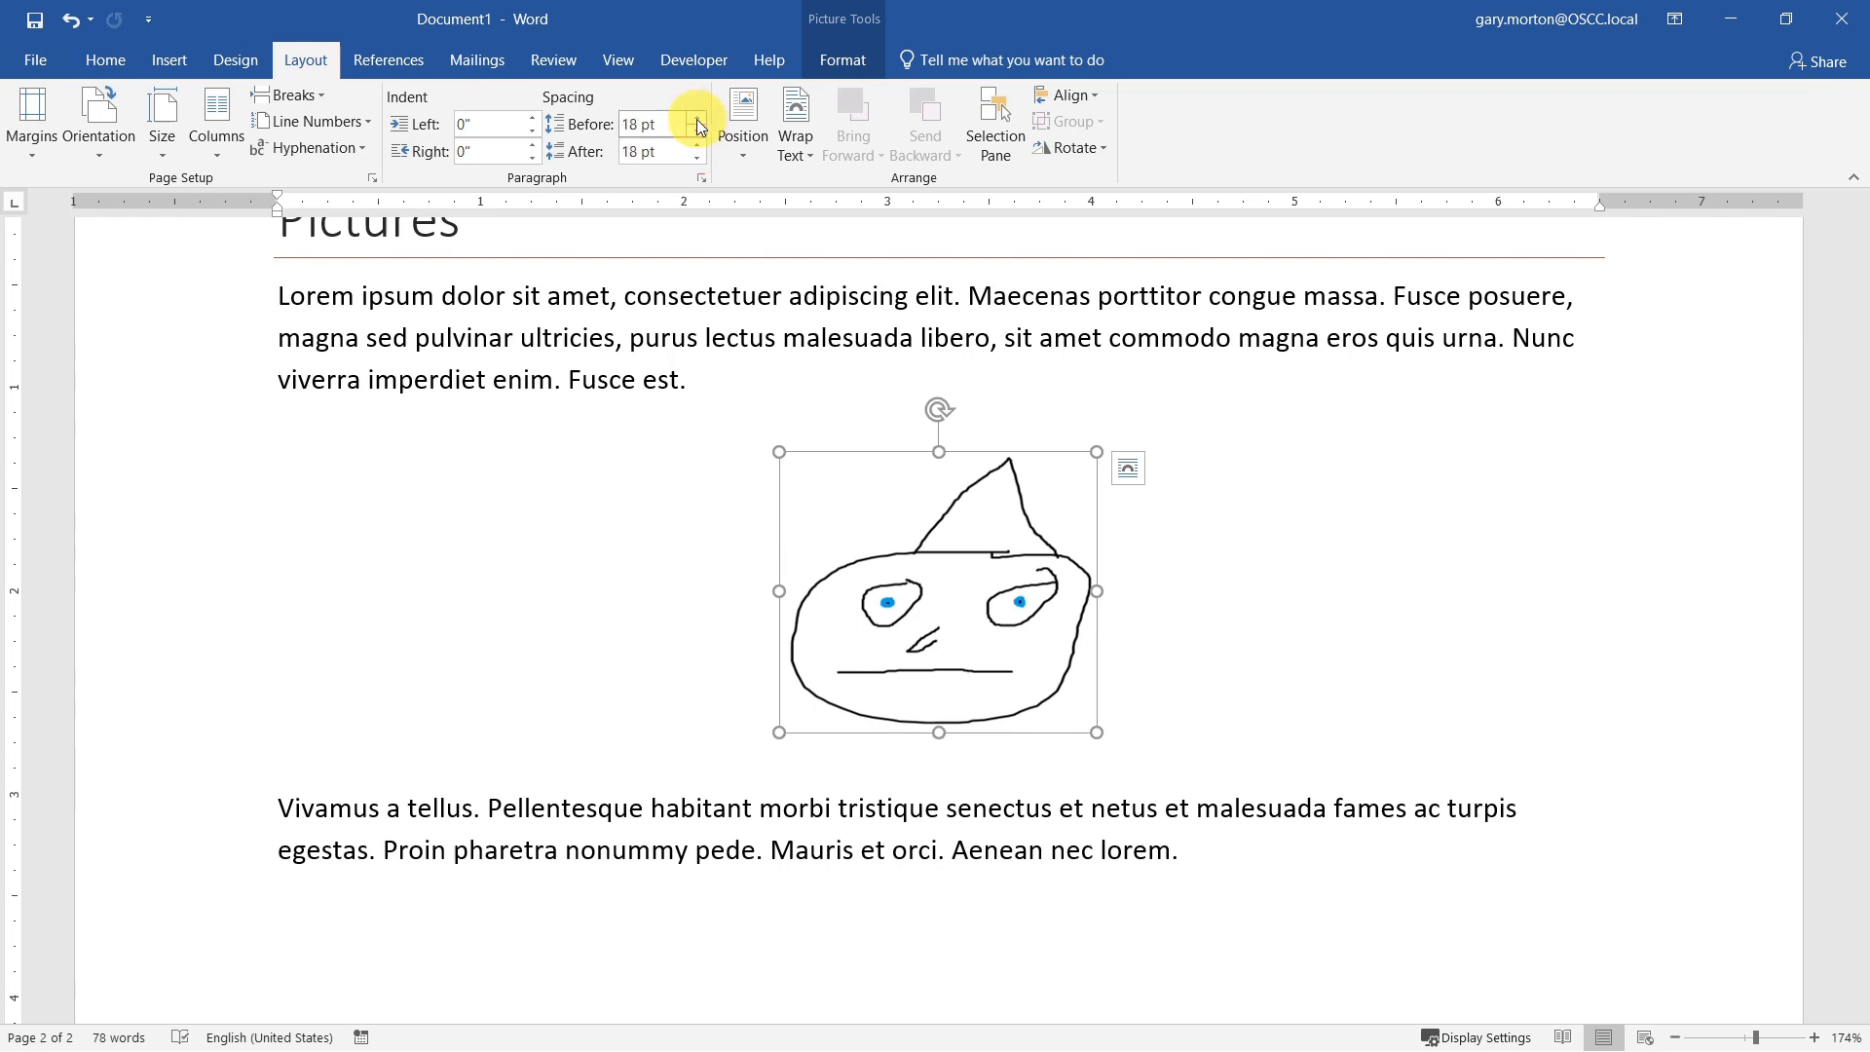
# Step: Start a new paragraph after the text below the picture and search online pictures for "pear"
pyautogui.click(1244, 853)
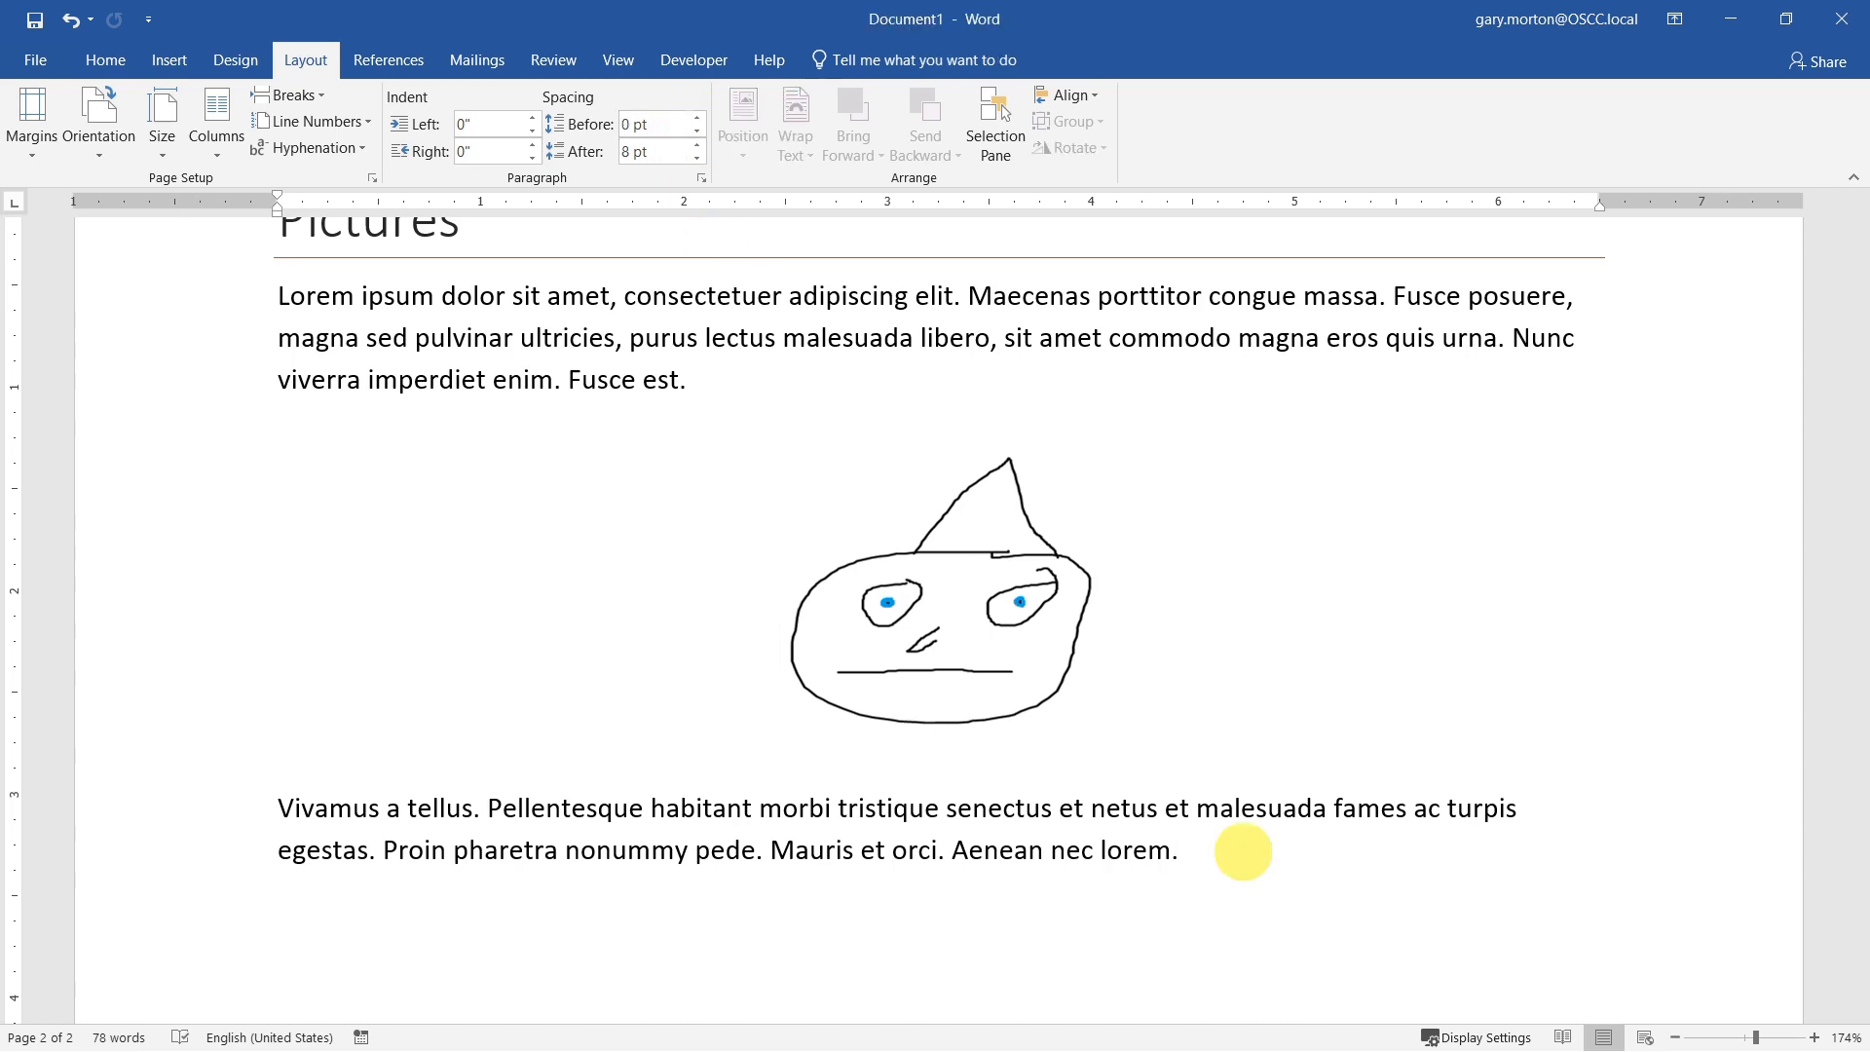
pyautogui.press('Return')
pyautogui.scroll(-5, 1135, 660)
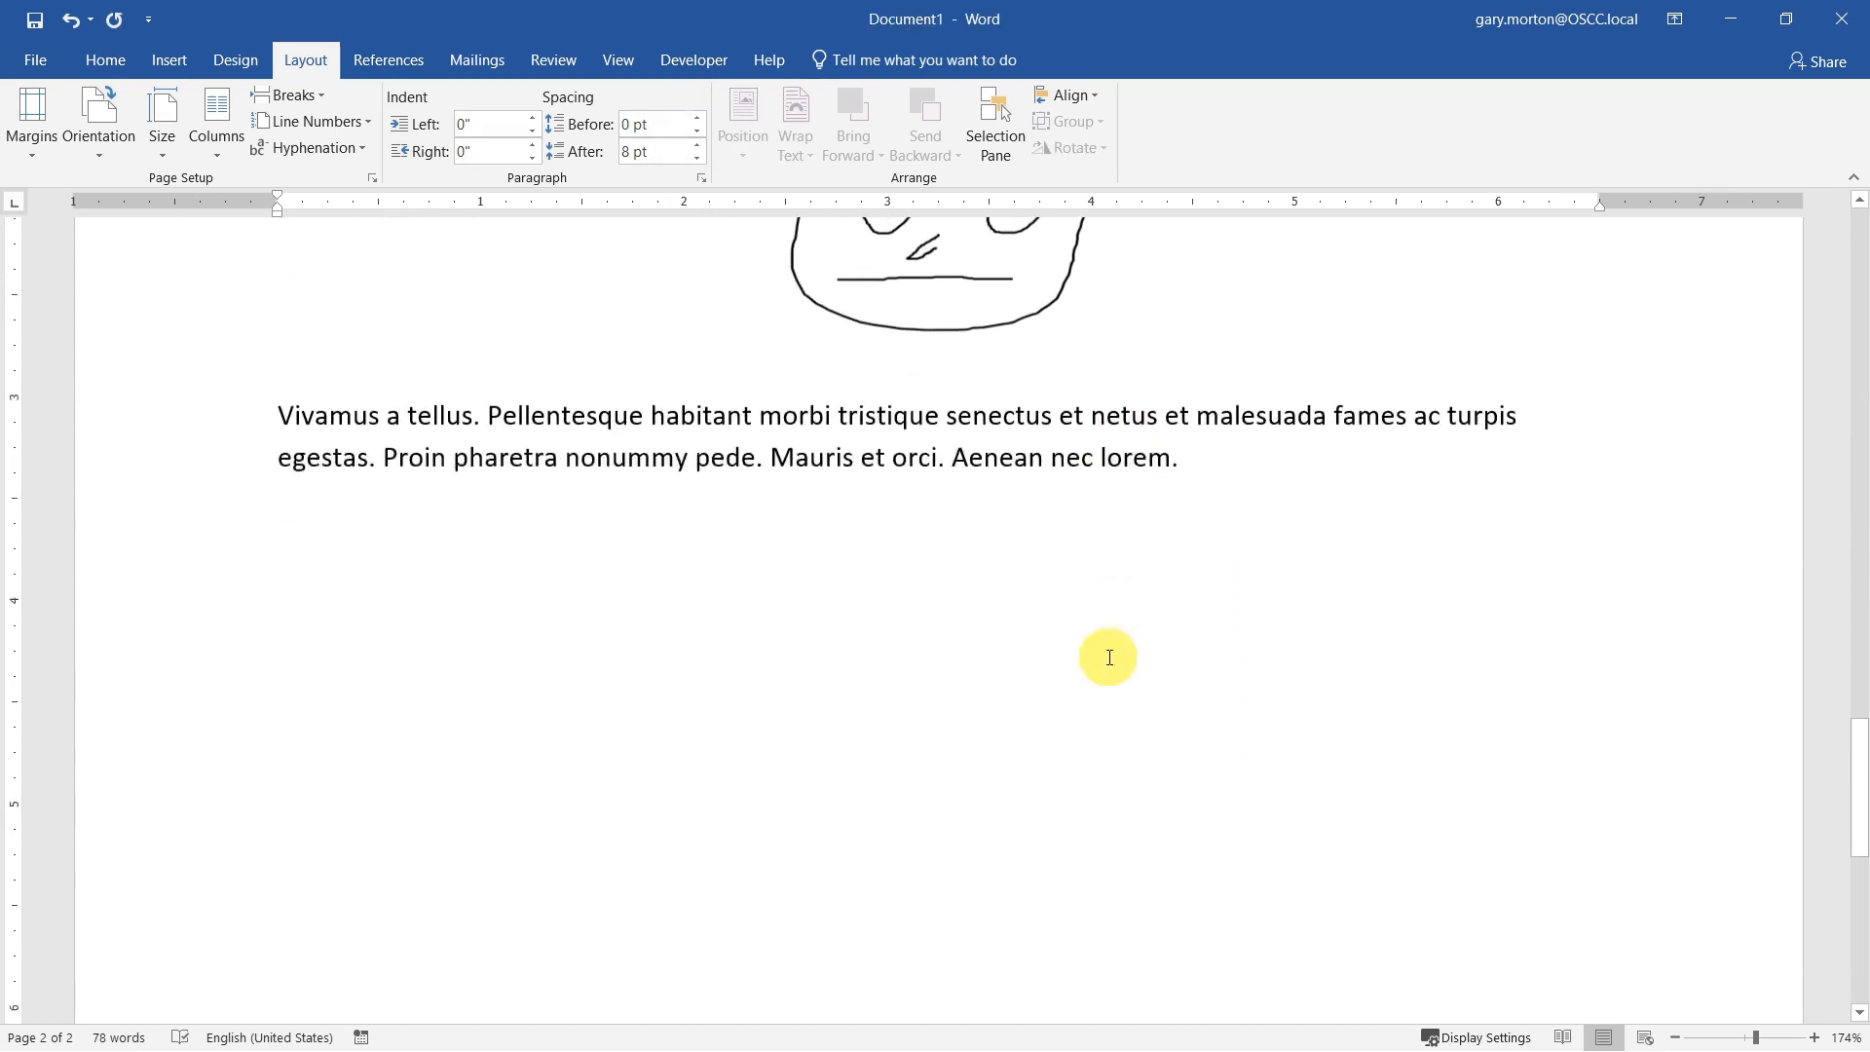
pyautogui.click(164, 62)
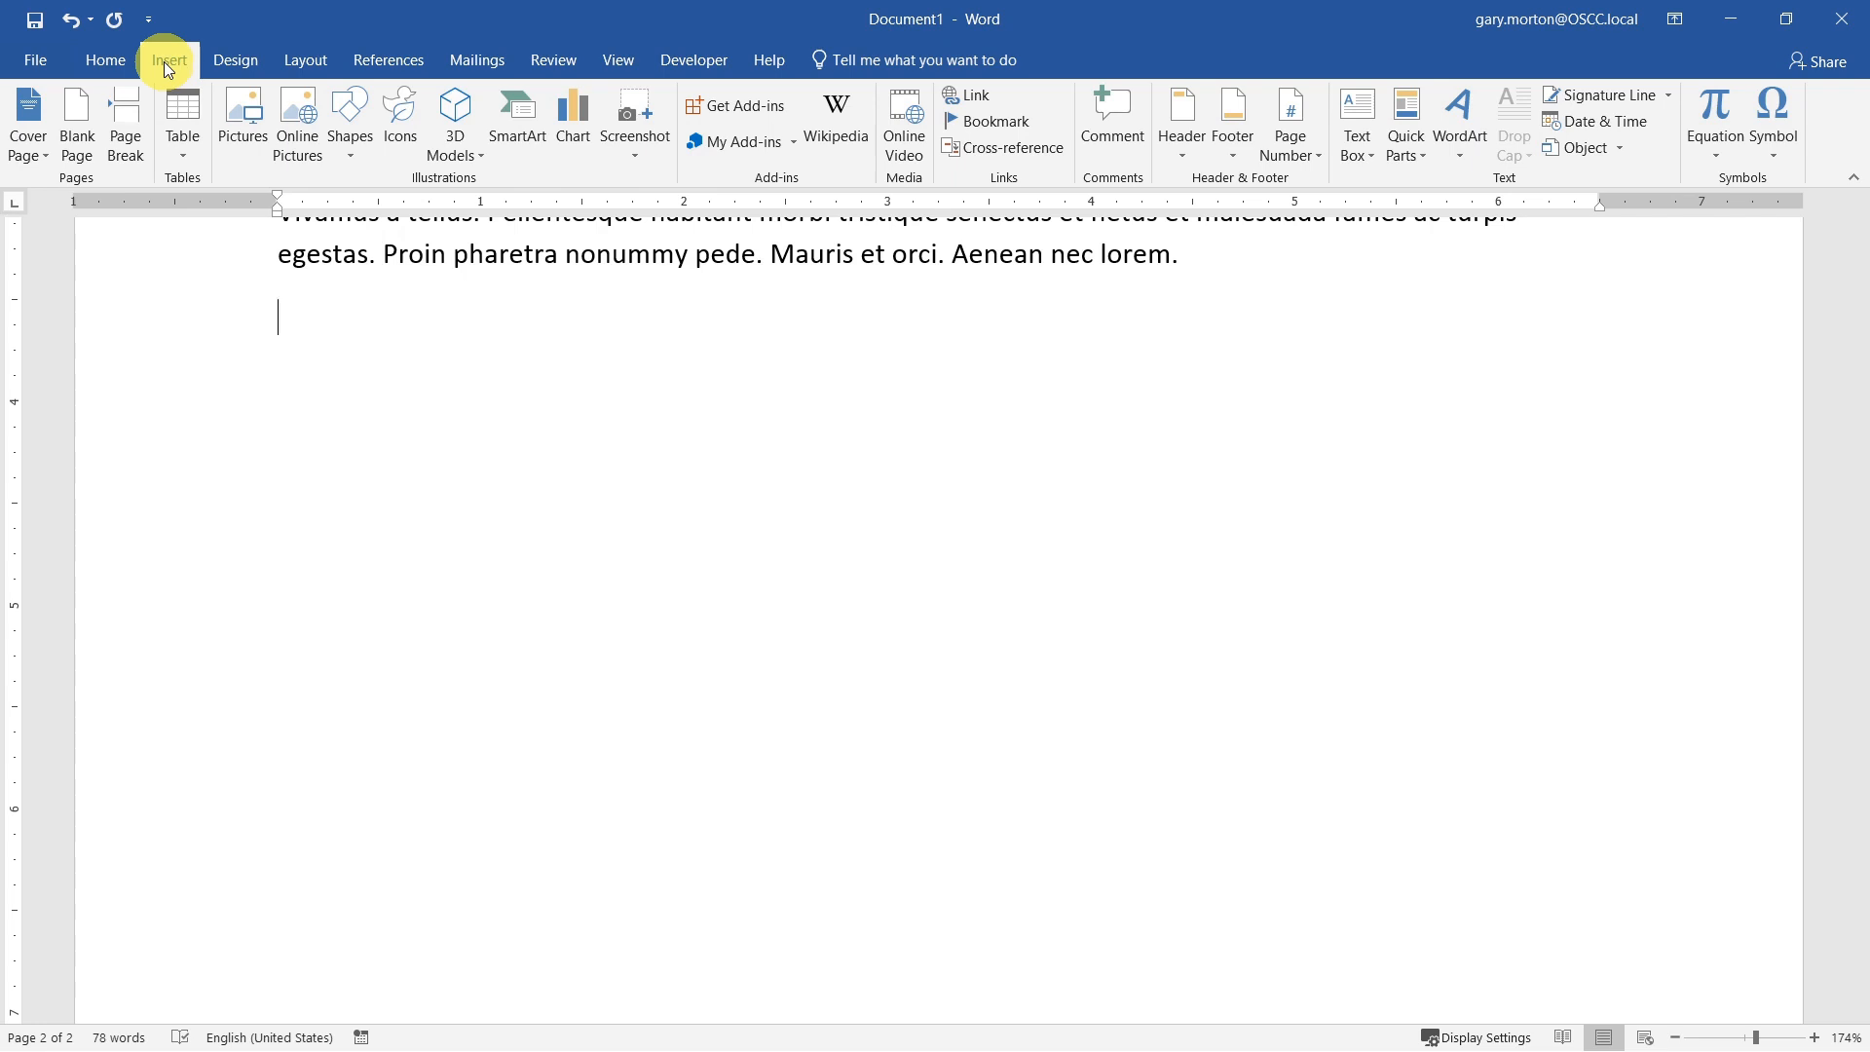
pyautogui.click(303, 119)
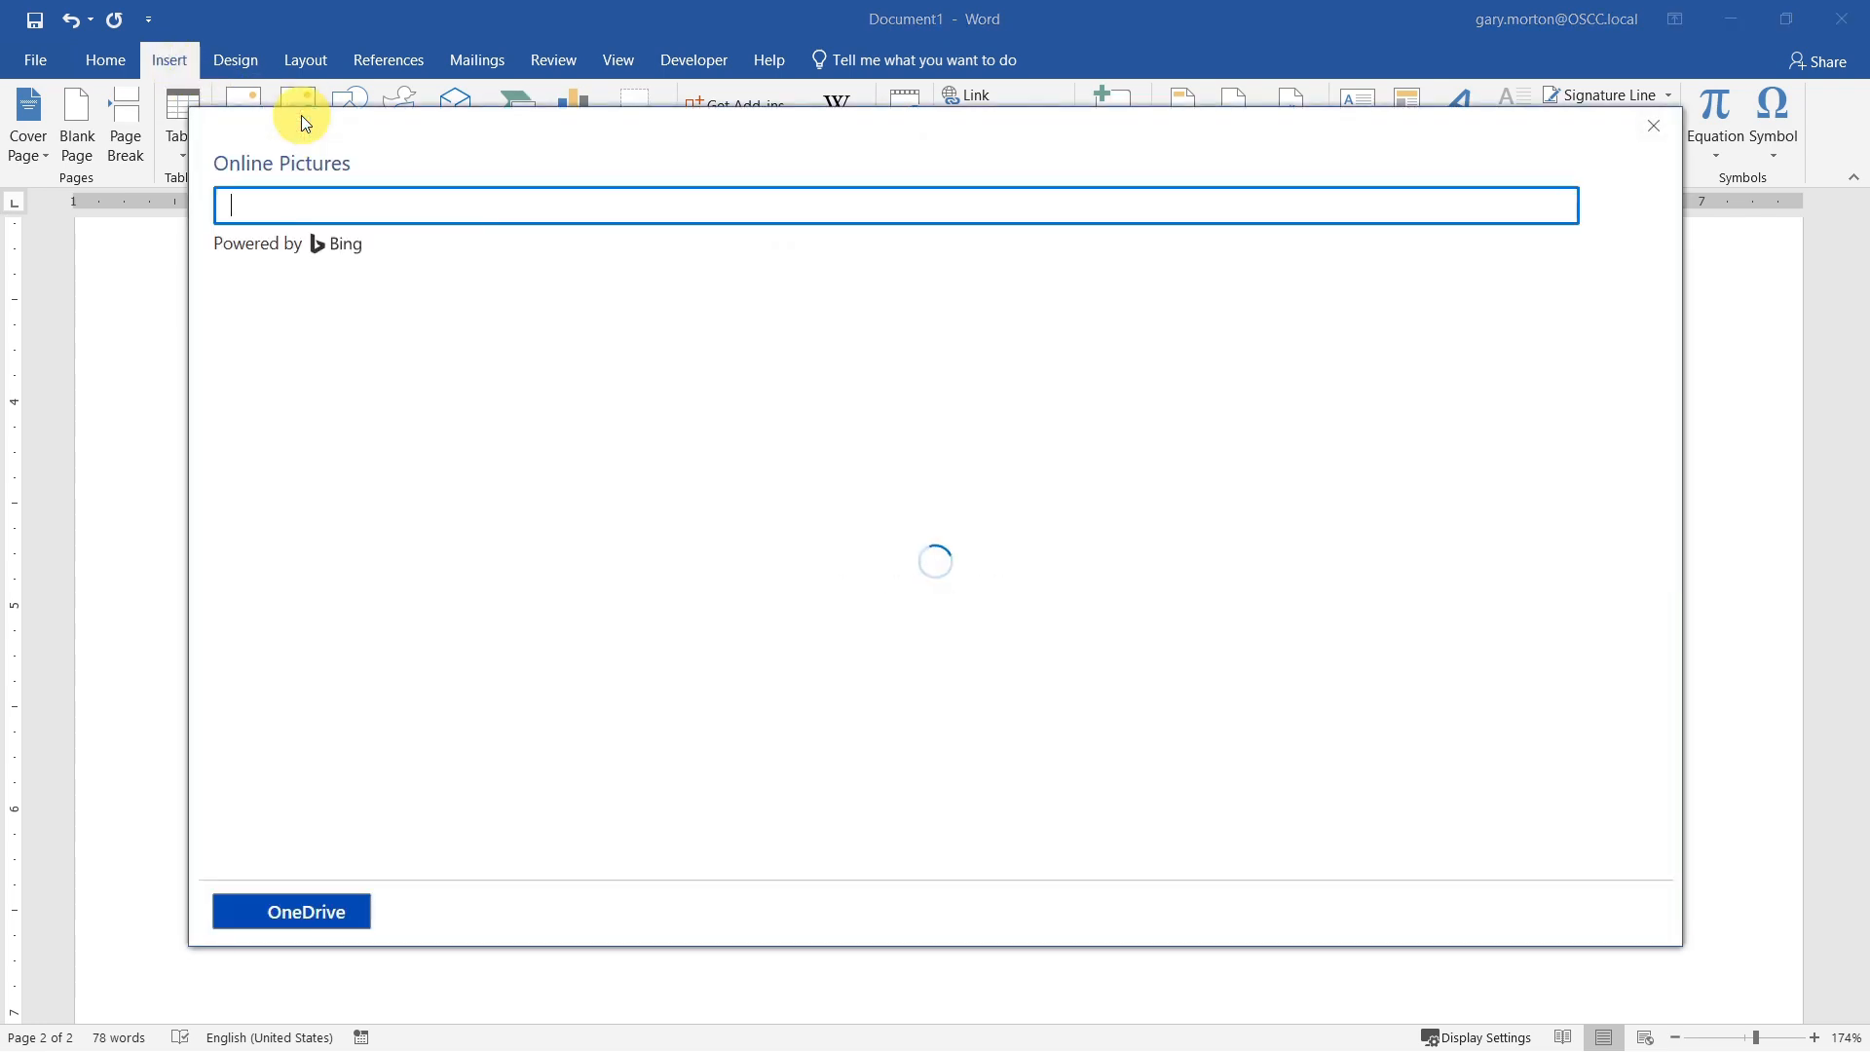
pyautogui.click(435, 212)
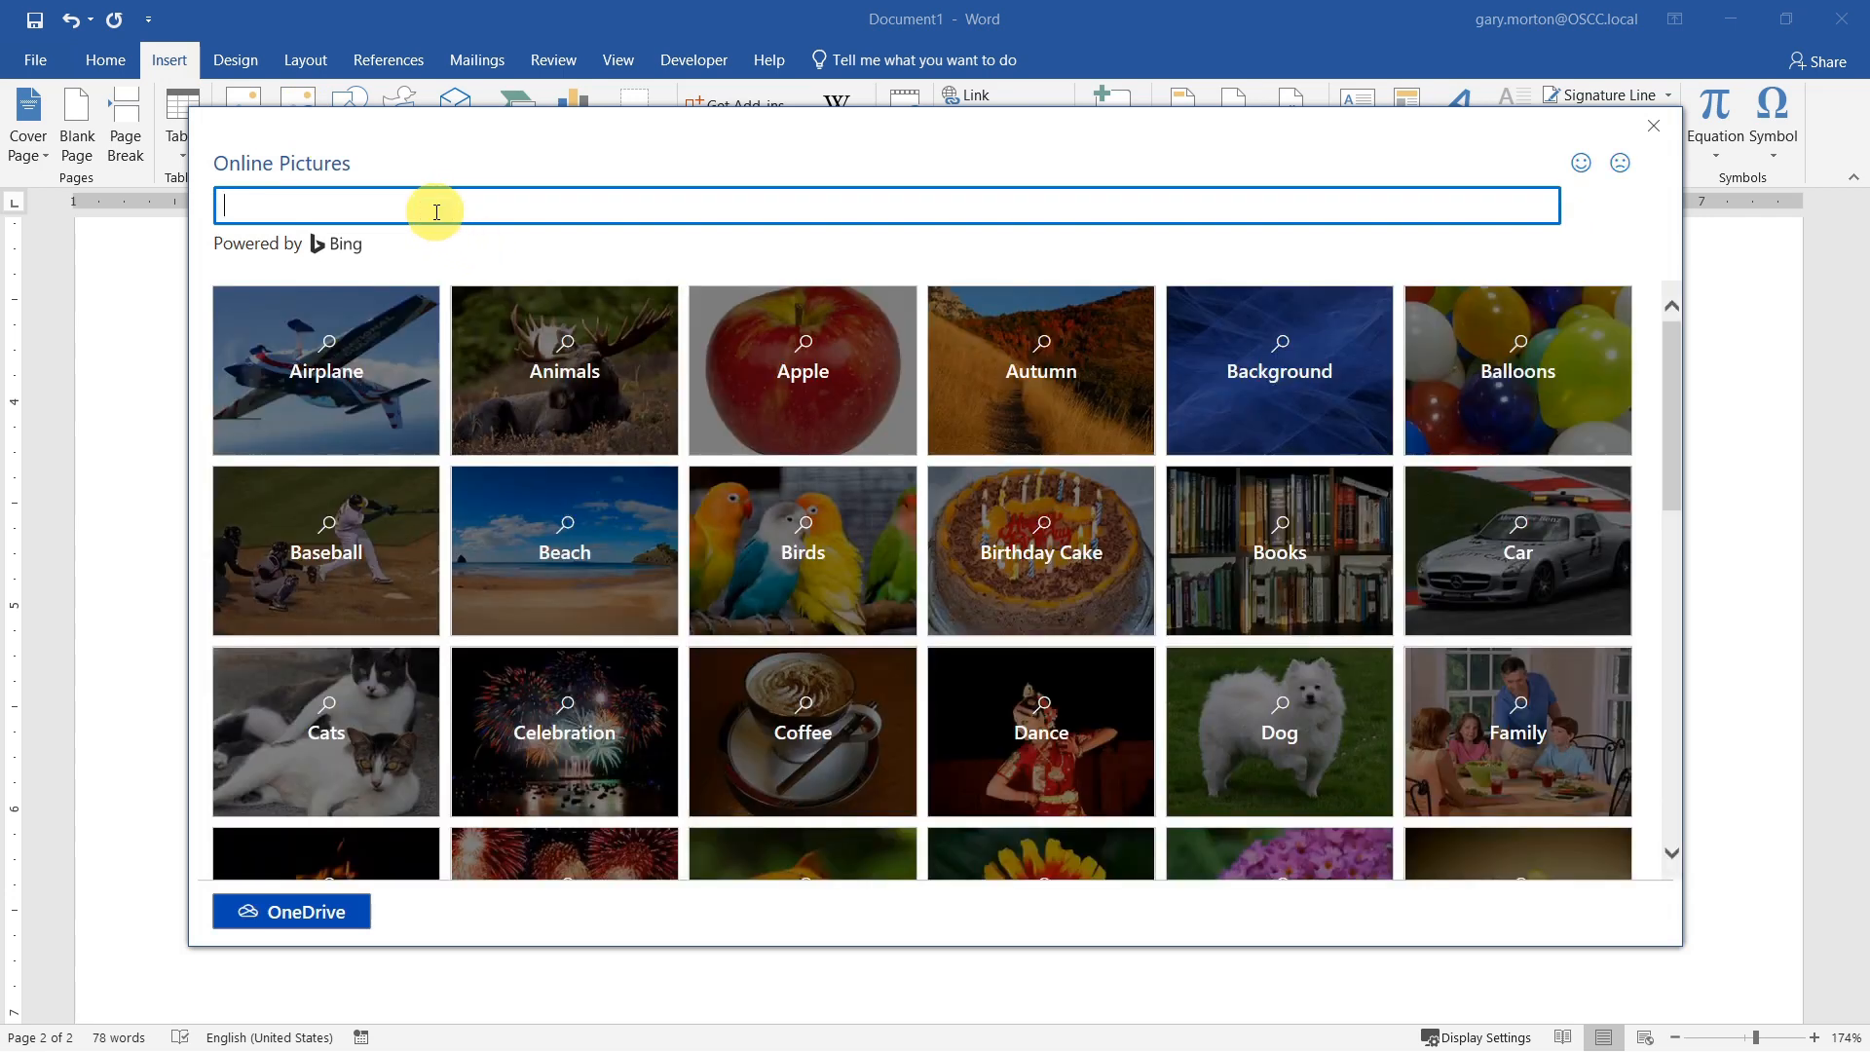
pyautogui.write('pear')
pyautogui.press('Return')
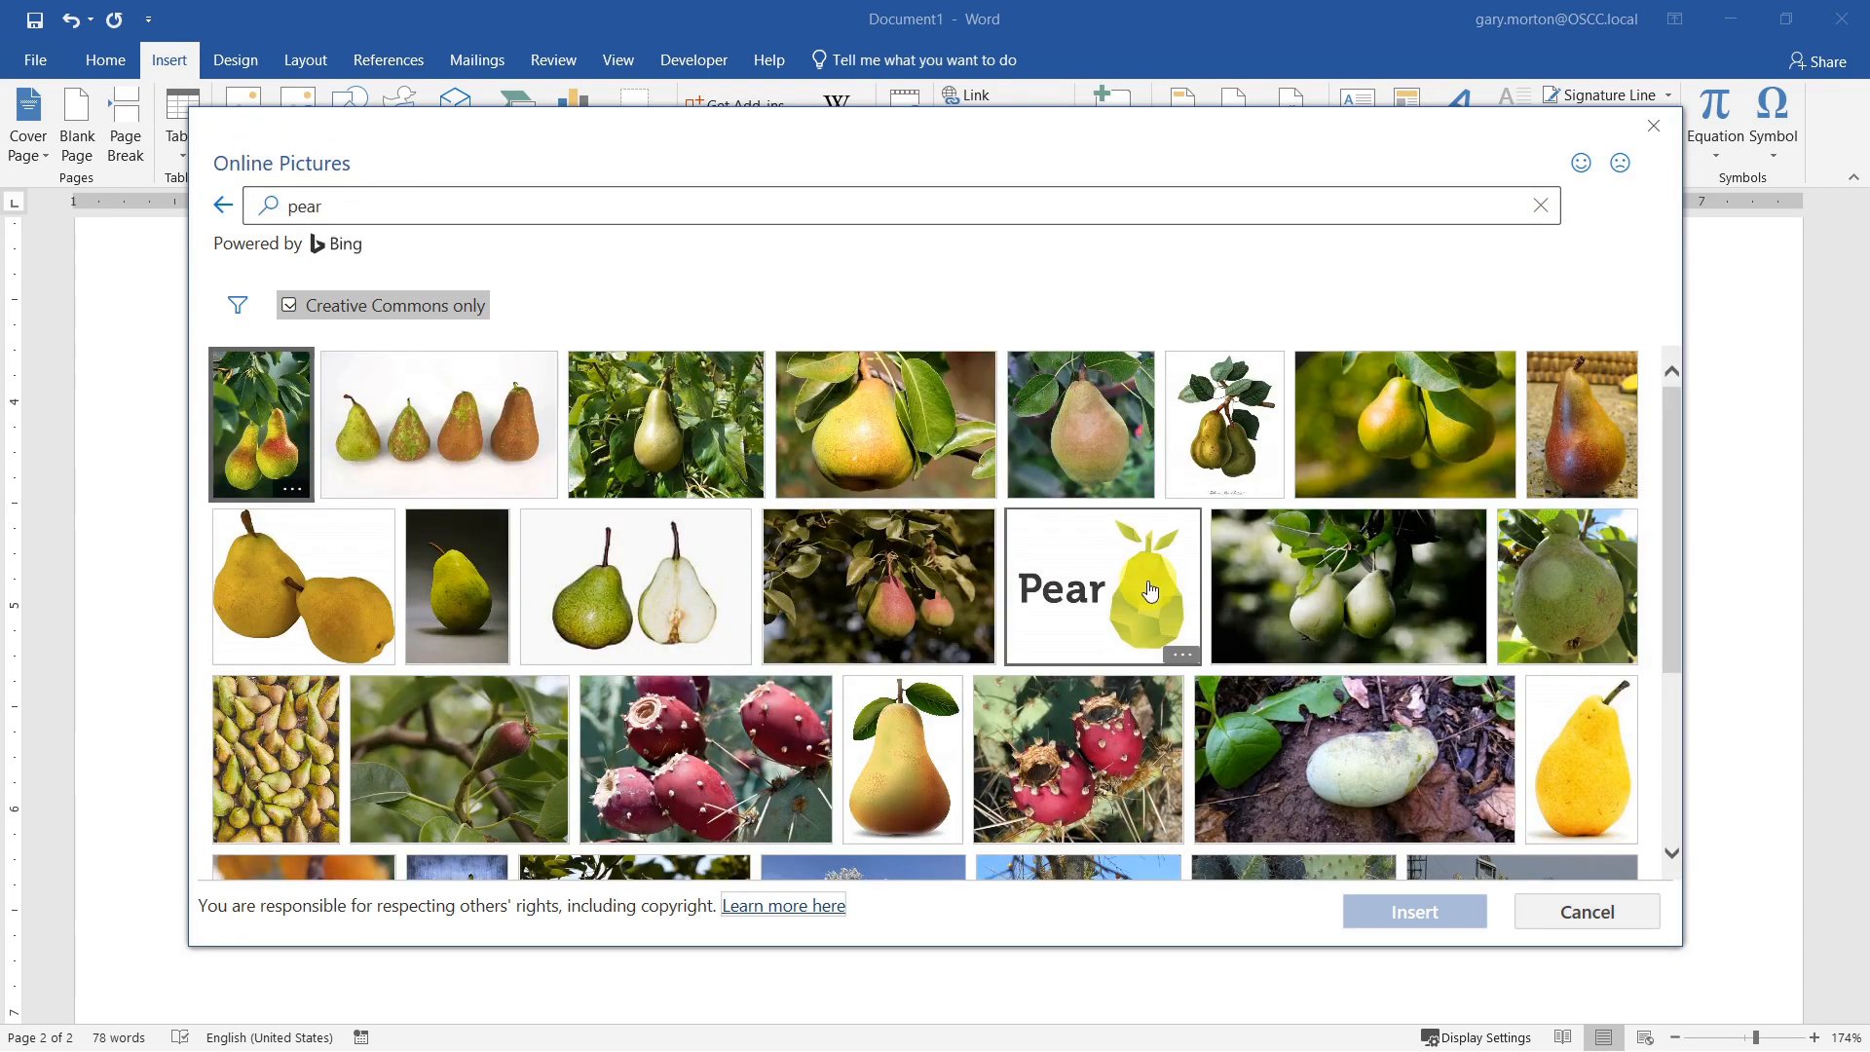
# Step: Insert the online picture showing the word "Pear" beside a faceted green pear, including its attribution caption
pyautogui.click(1117, 578)
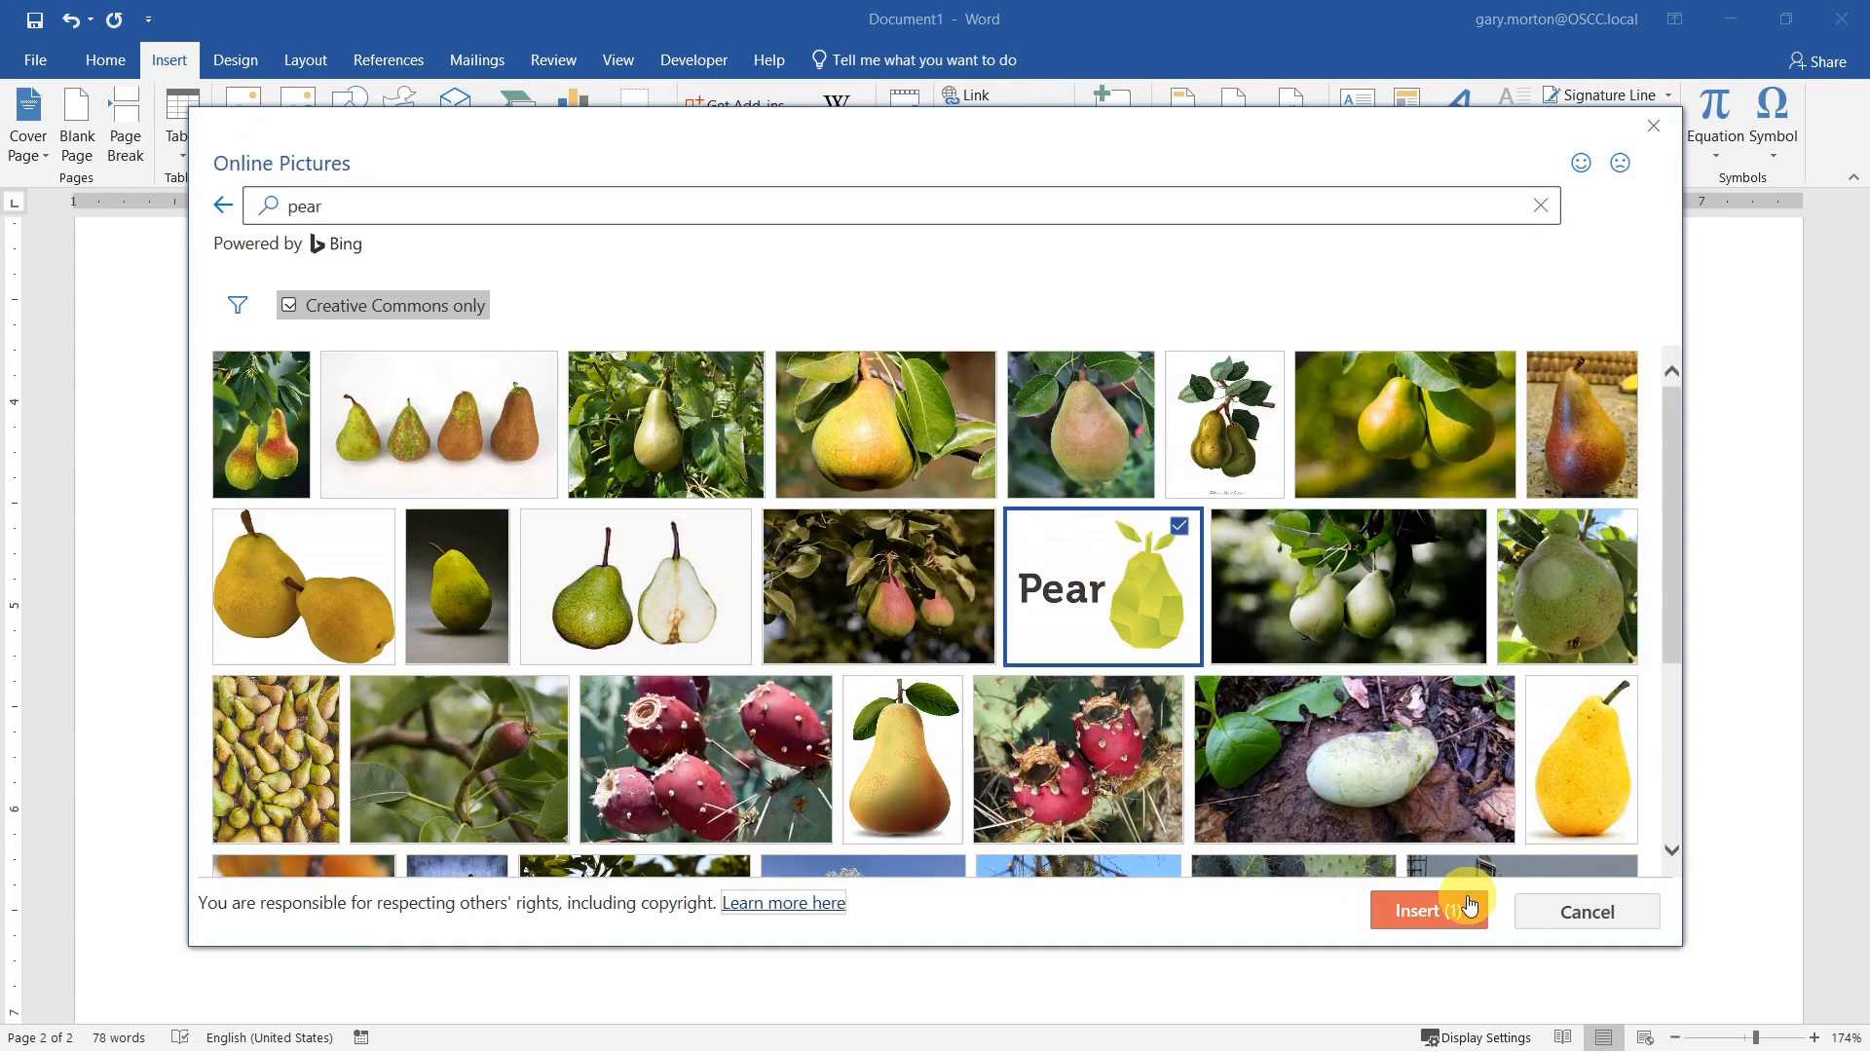
pyautogui.click(1432, 910)
pyautogui.click(480, 670)
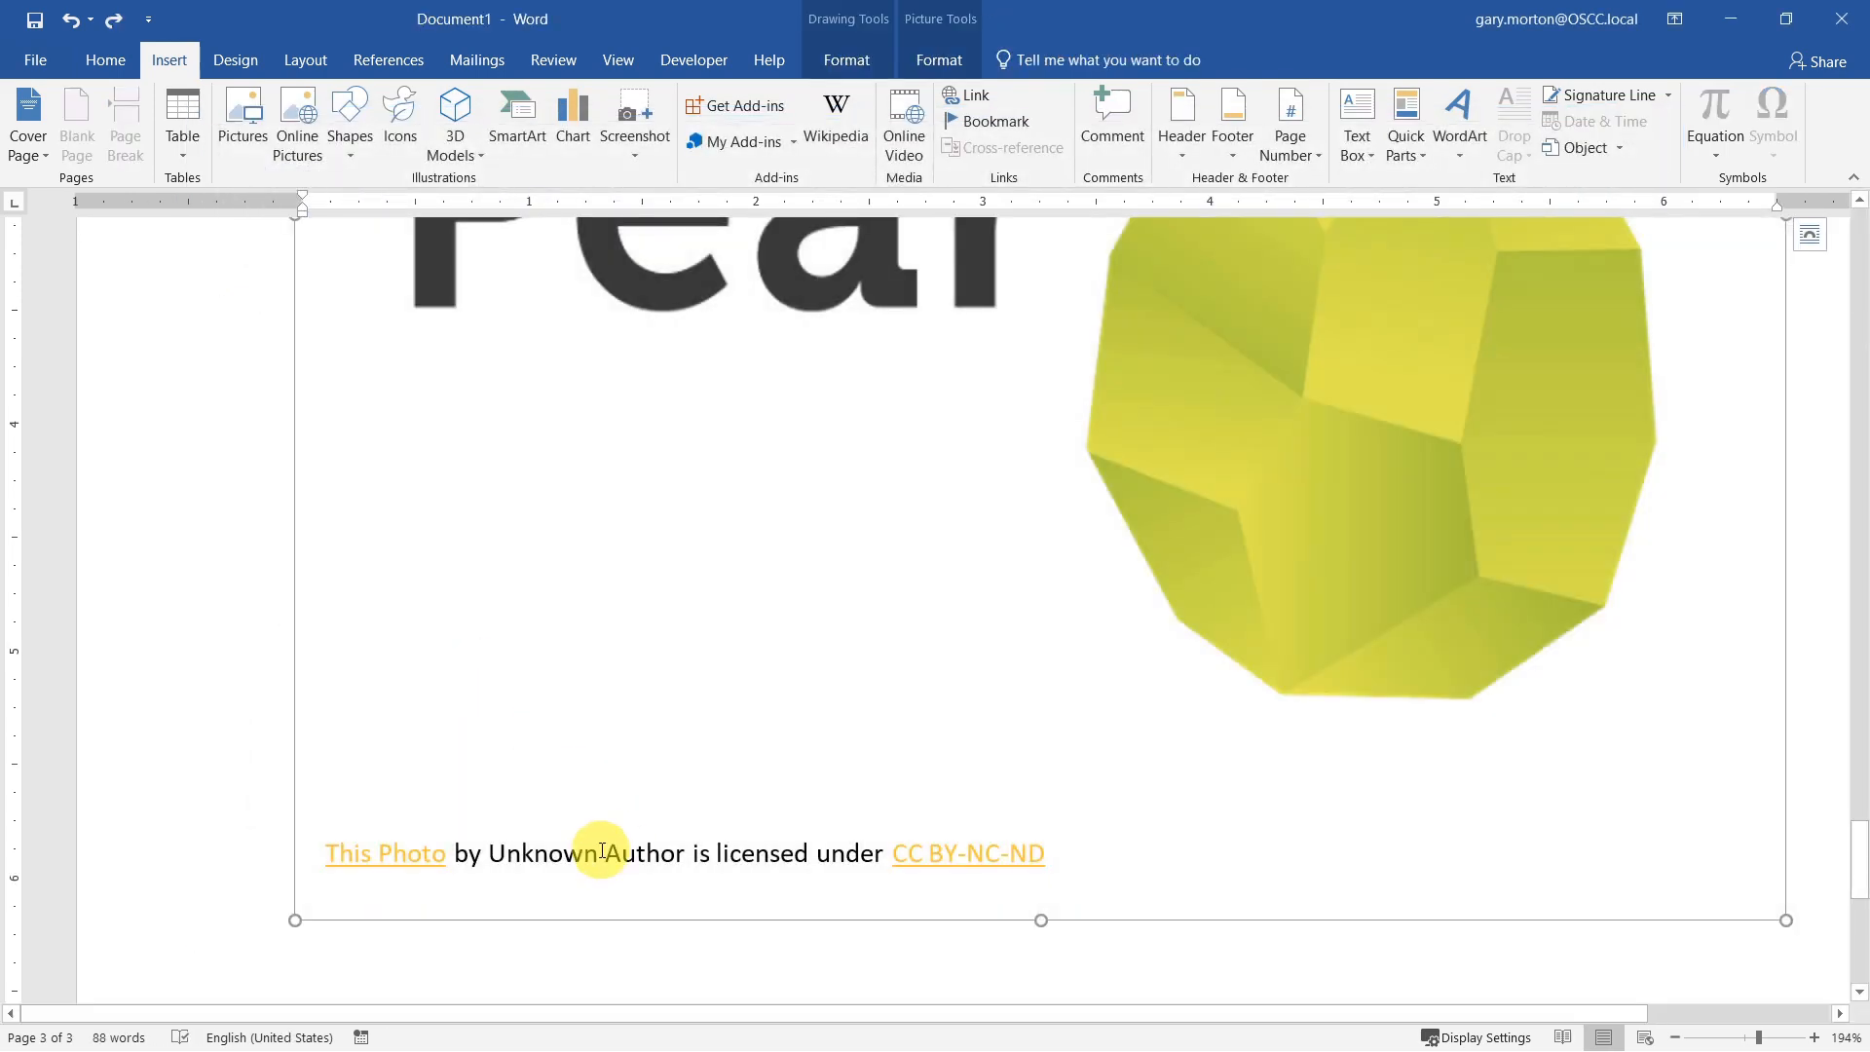
pyautogui.click(601, 853)
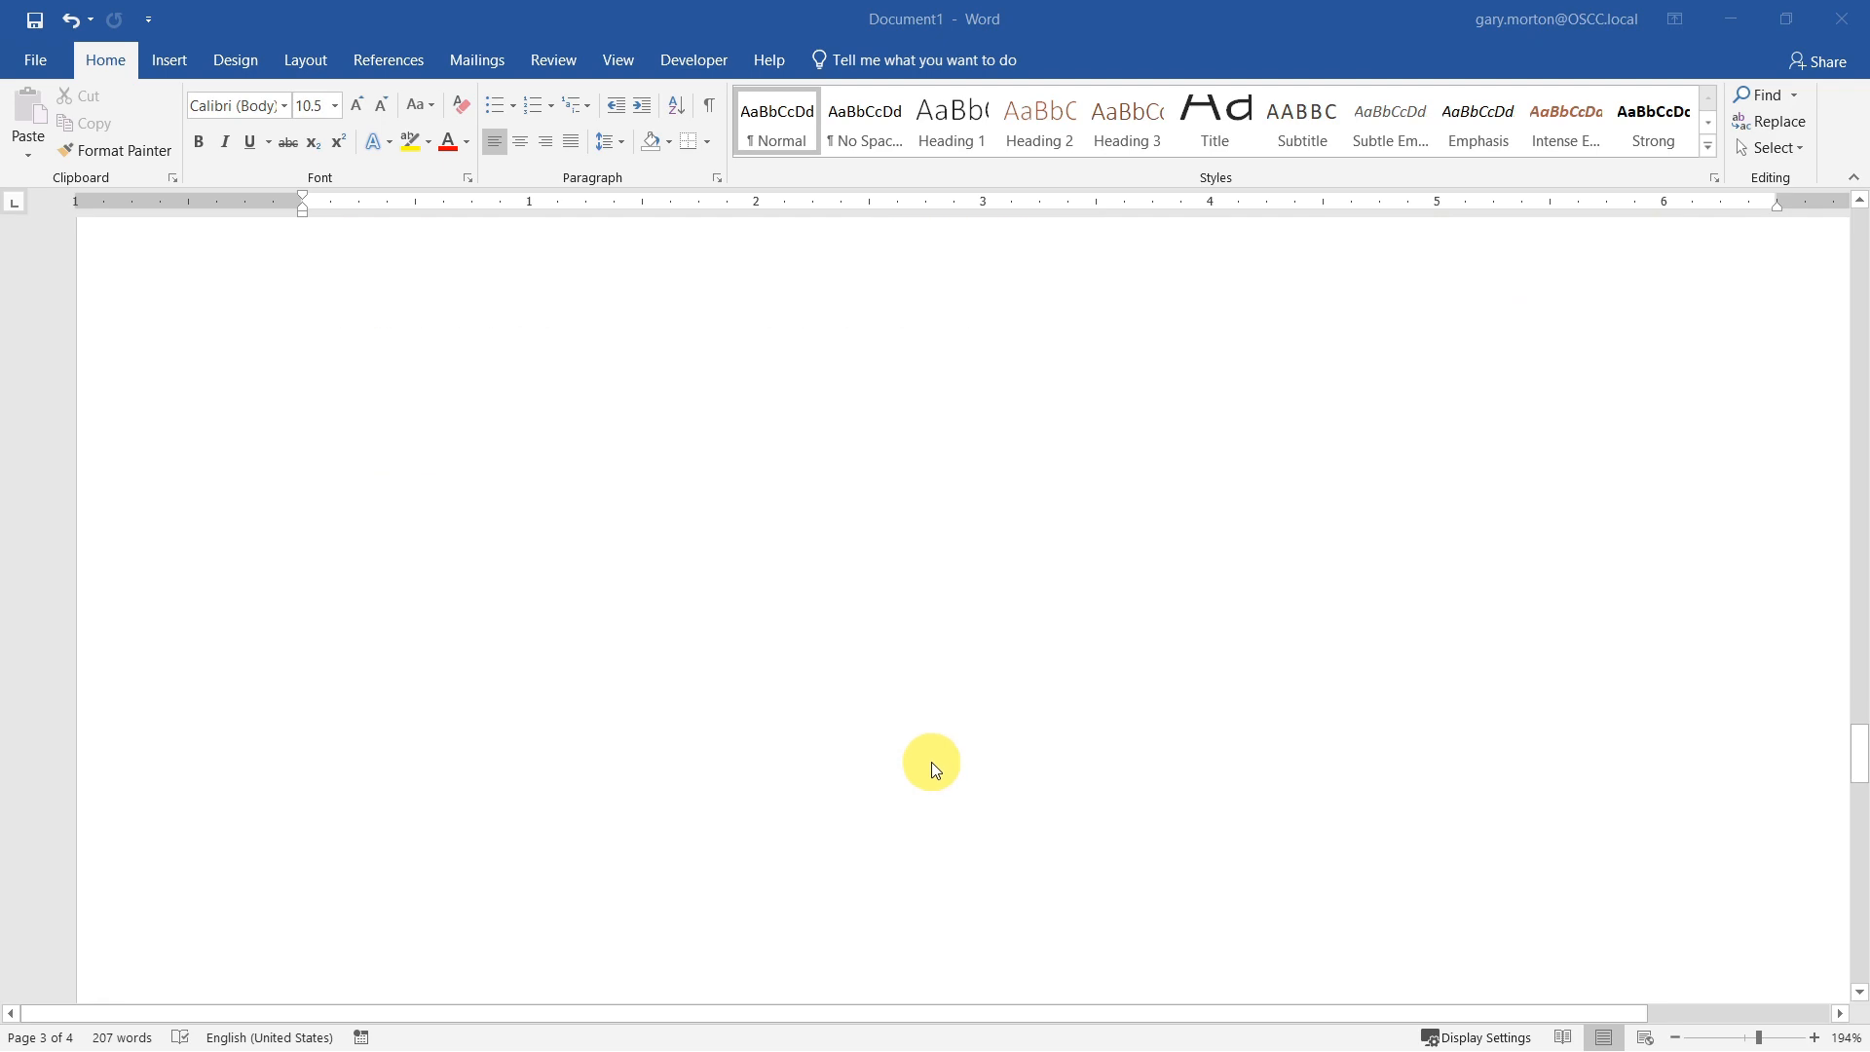
# Step: Draw an isosceles triangle about 1.03" high and 1.2" wide over the middle of the paragraph under the Shapes heading
pyautogui.scroll(-3, 931, 762)
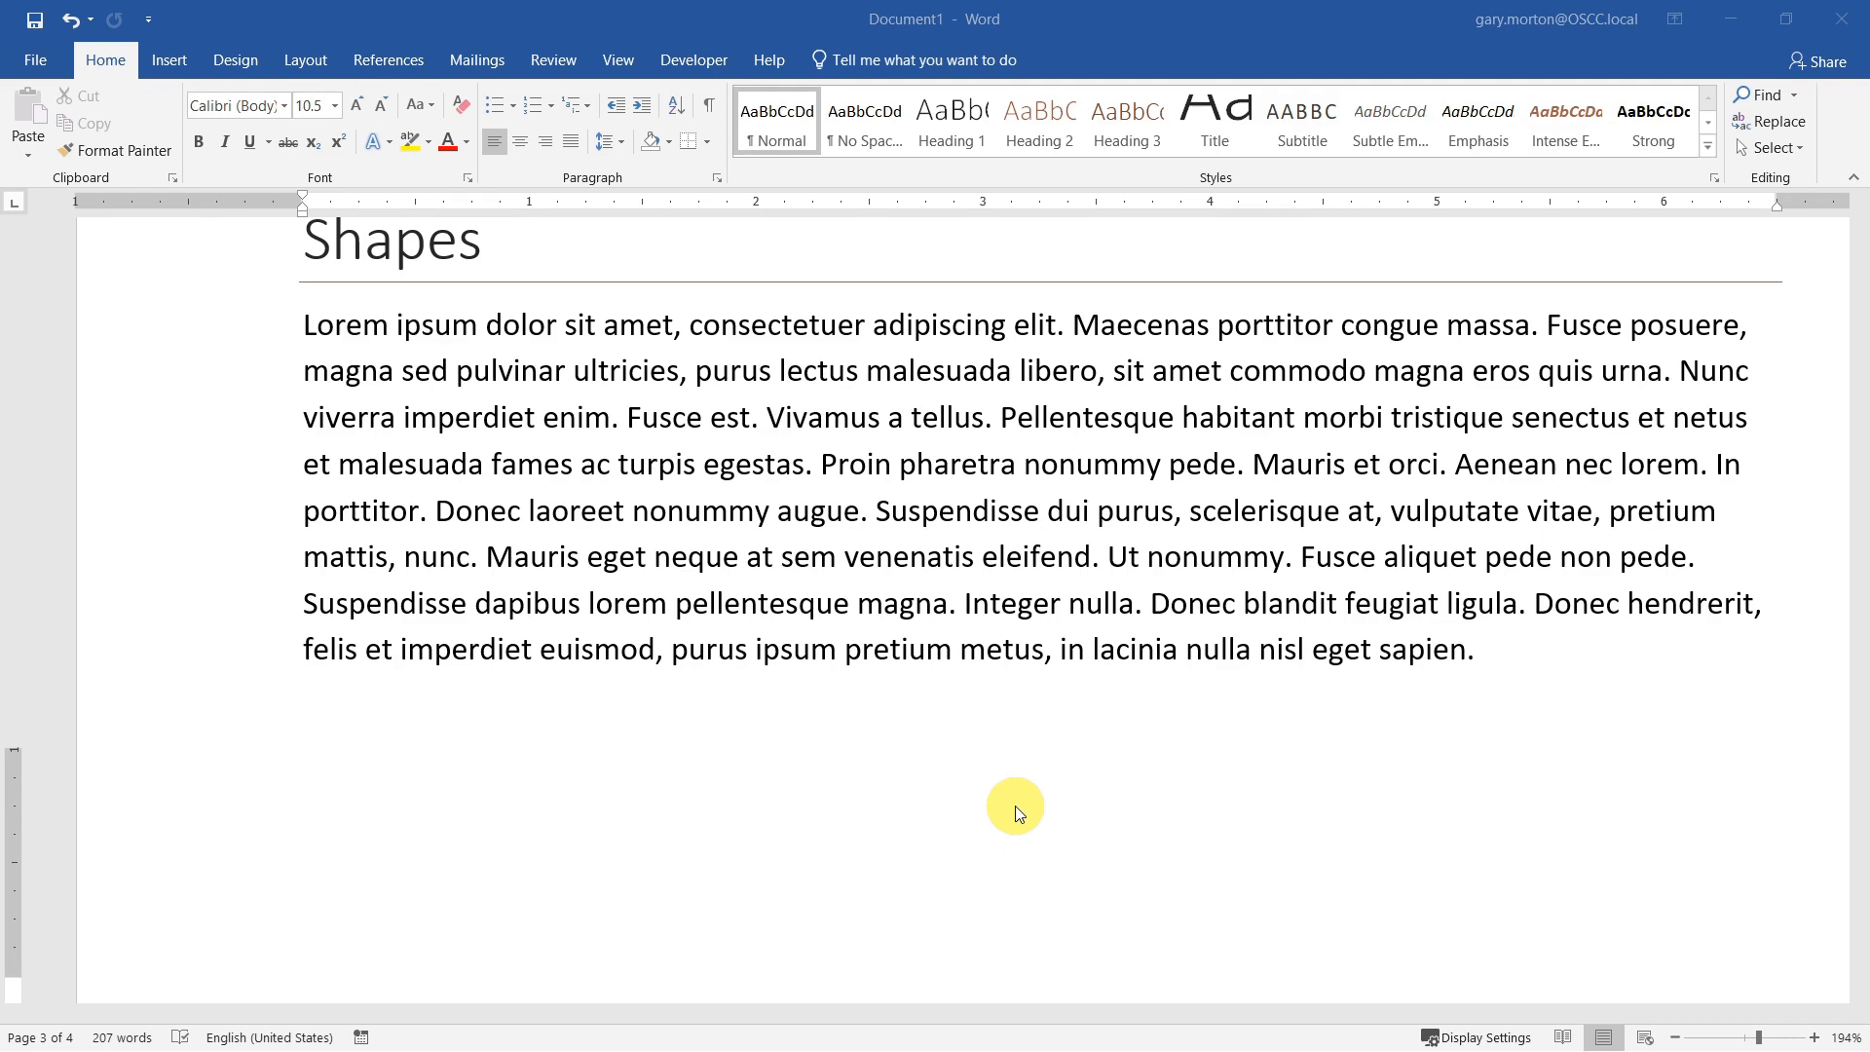
pyautogui.click(164, 61)
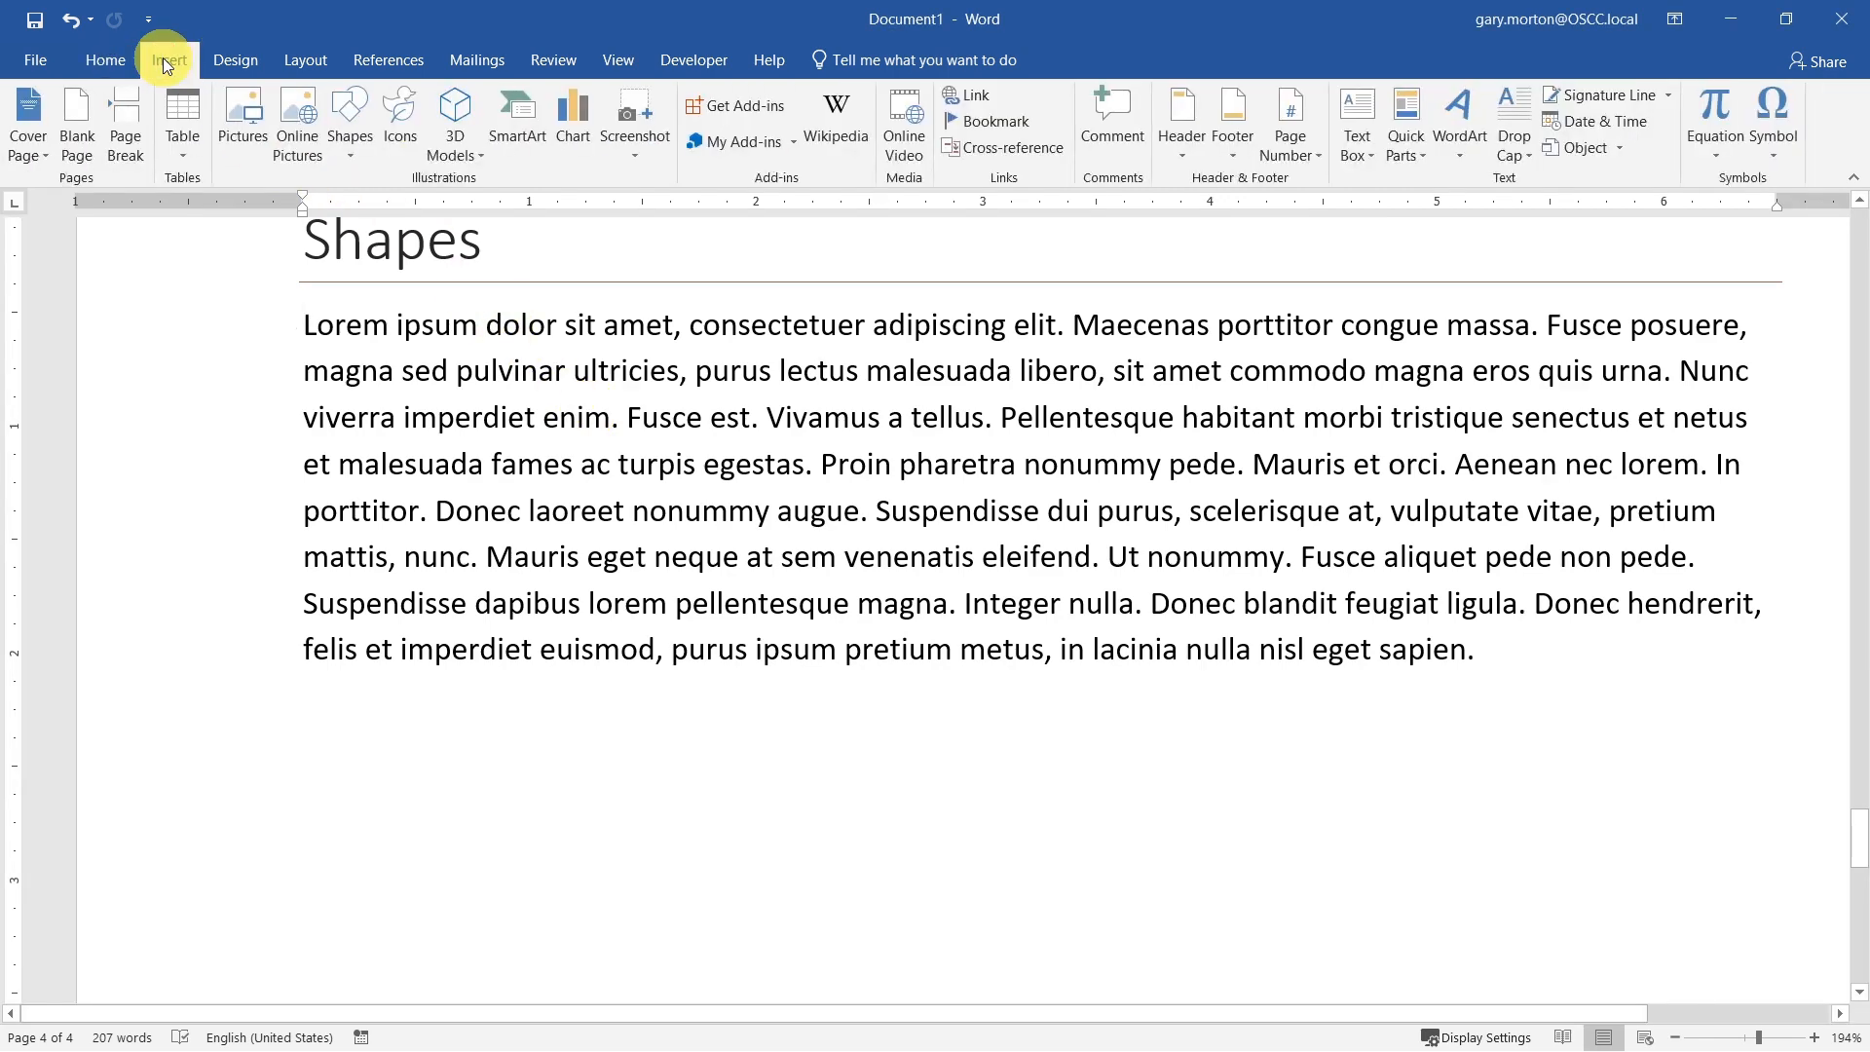
pyautogui.click(351, 149)
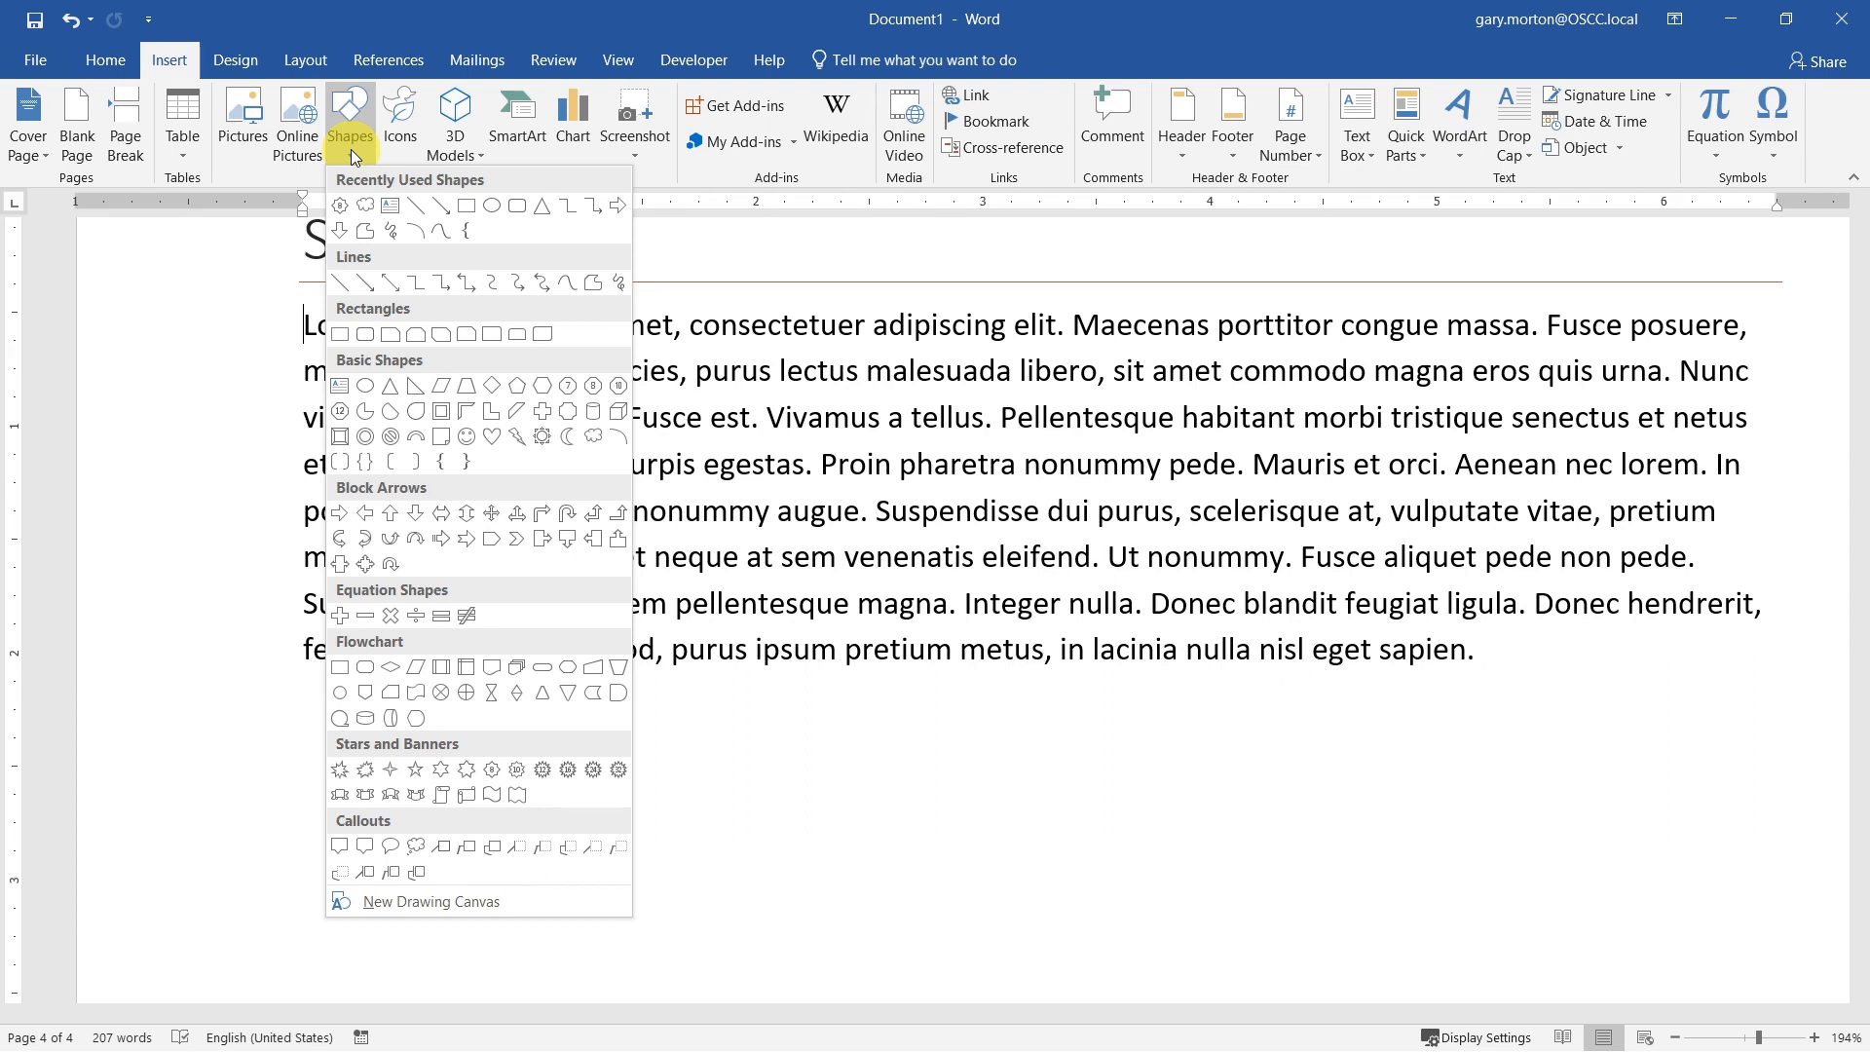
pyautogui.click(543, 213)
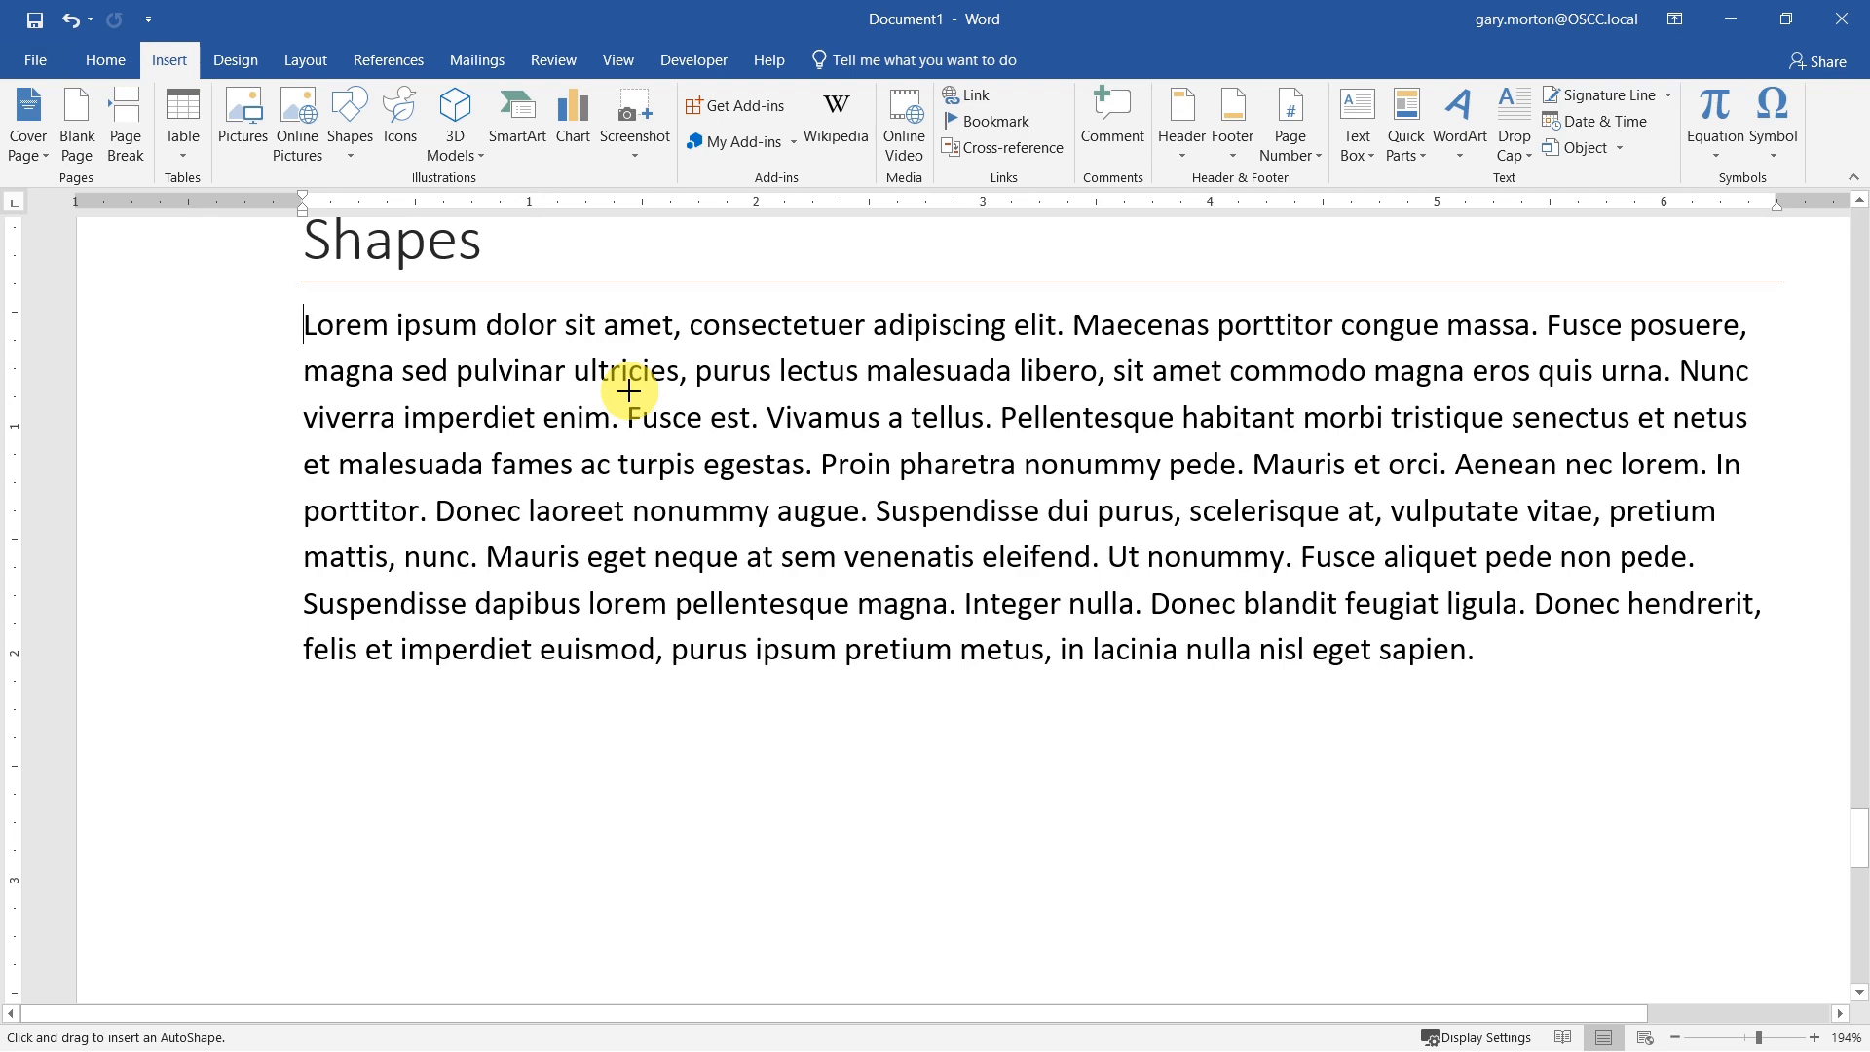
pyautogui.moveTo(628, 390); pyautogui.dragTo(823, 543)
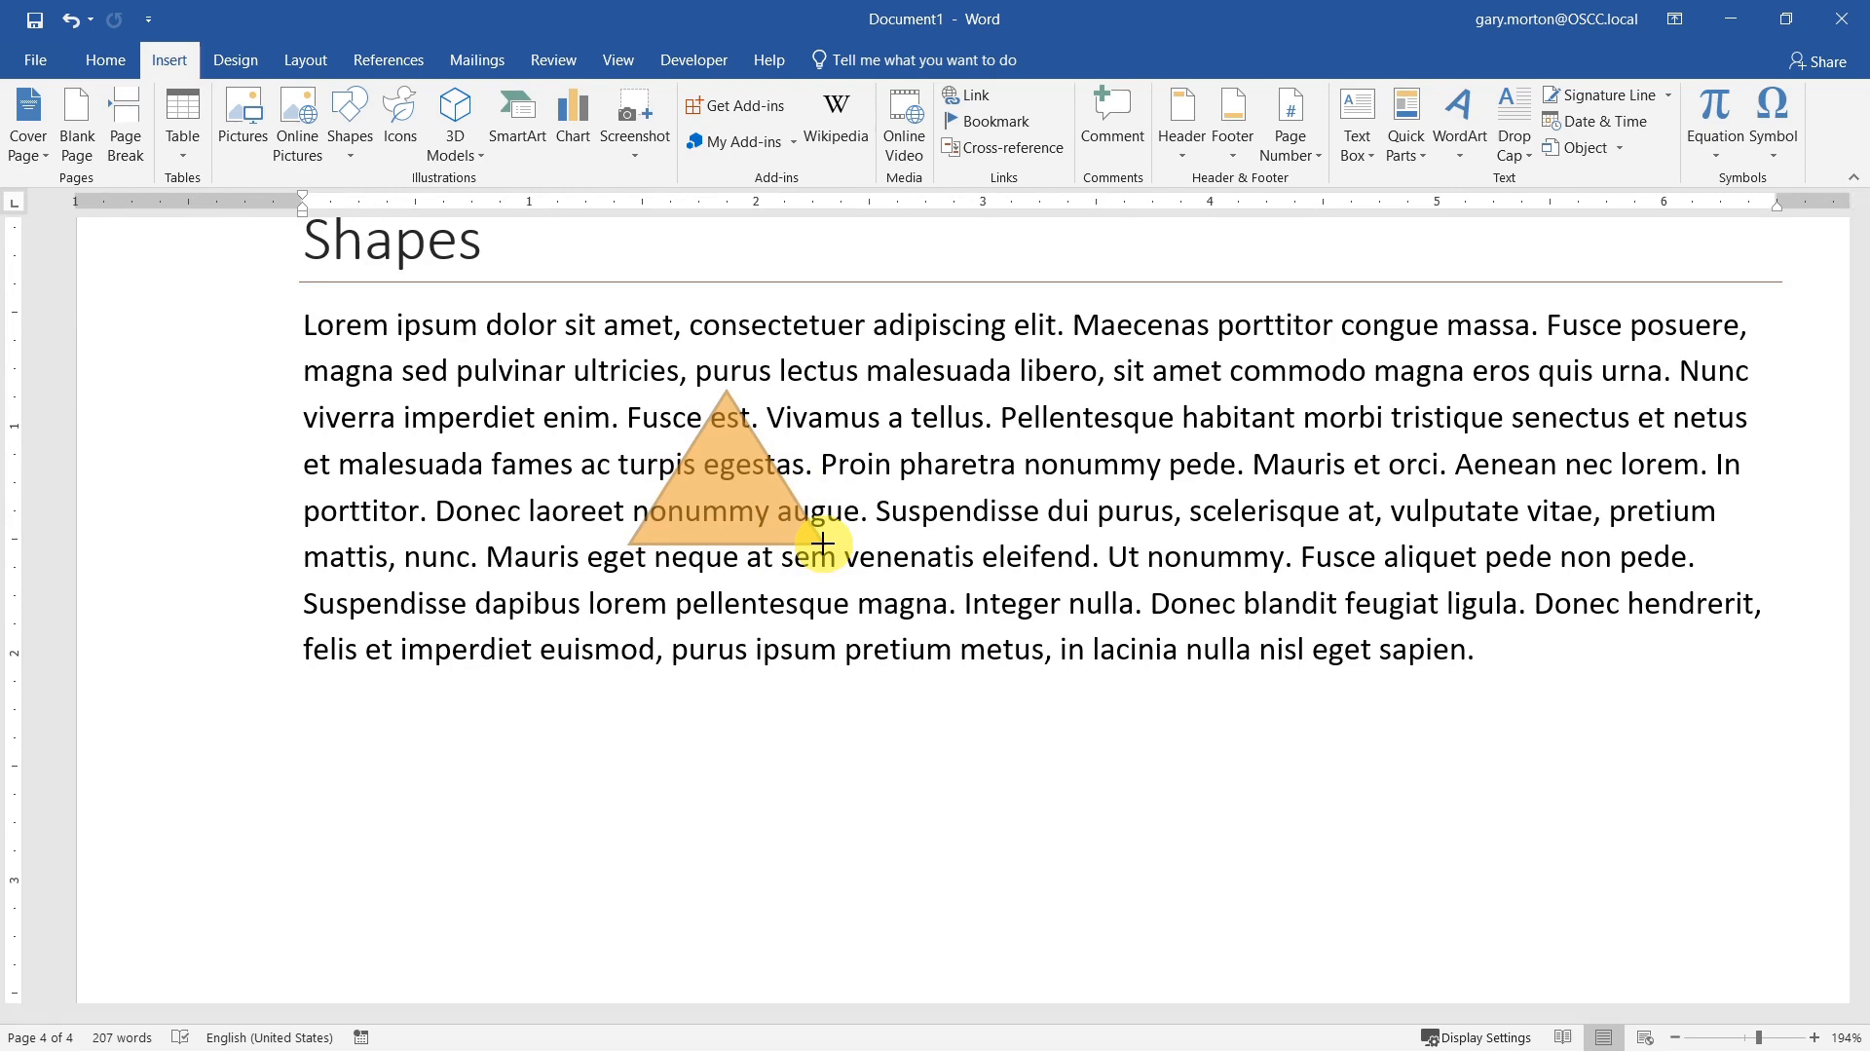
pyautogui.moveTo(823, 543)
pyautogui.mouseDown()
pyautogui.moveTo(764, 524)
pyautogui.moveTo(820, 545)
pyautogui.moveTo(911, 631)
pyautogui.moveTo(770, 520)
pyautogui.moveTo(900, 625)
pyautogui.mouseUp()
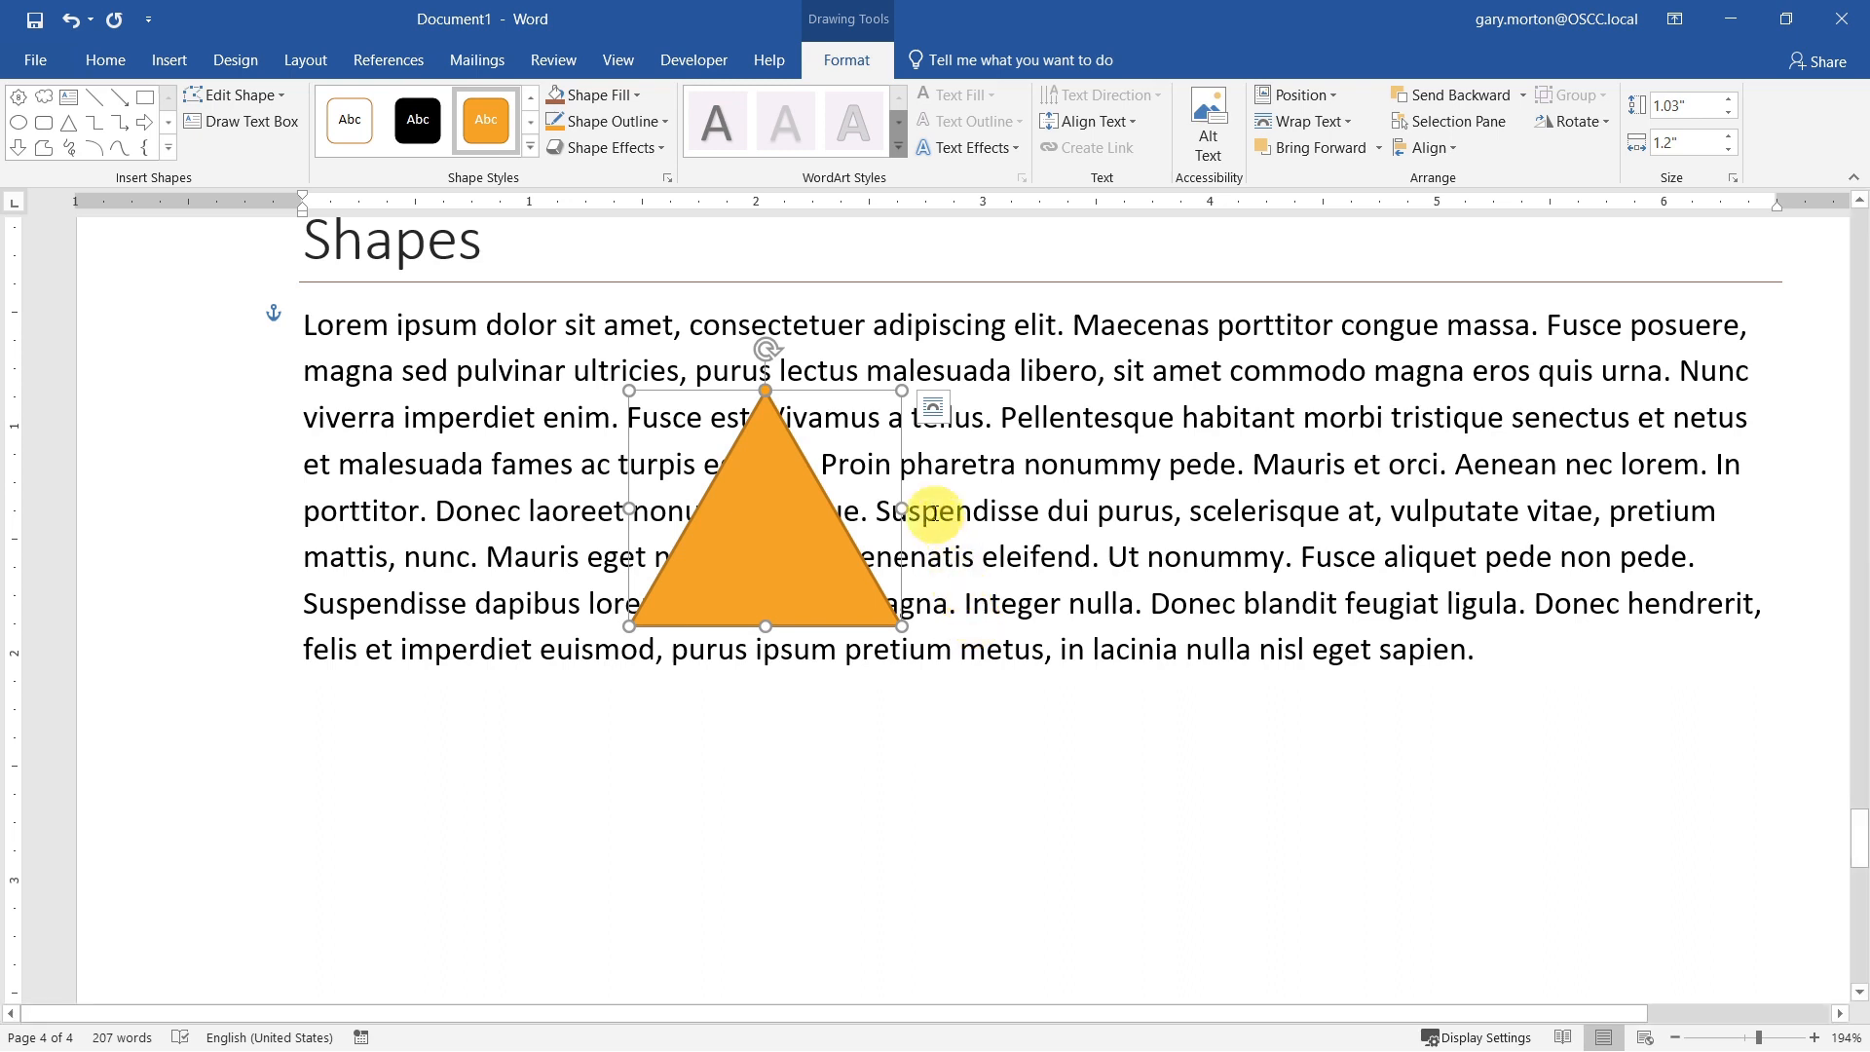
# Step: Try Square and Tight text wrapping on the orange triangle in the paragraph under Shapes
pyautogui.click(934, 409)
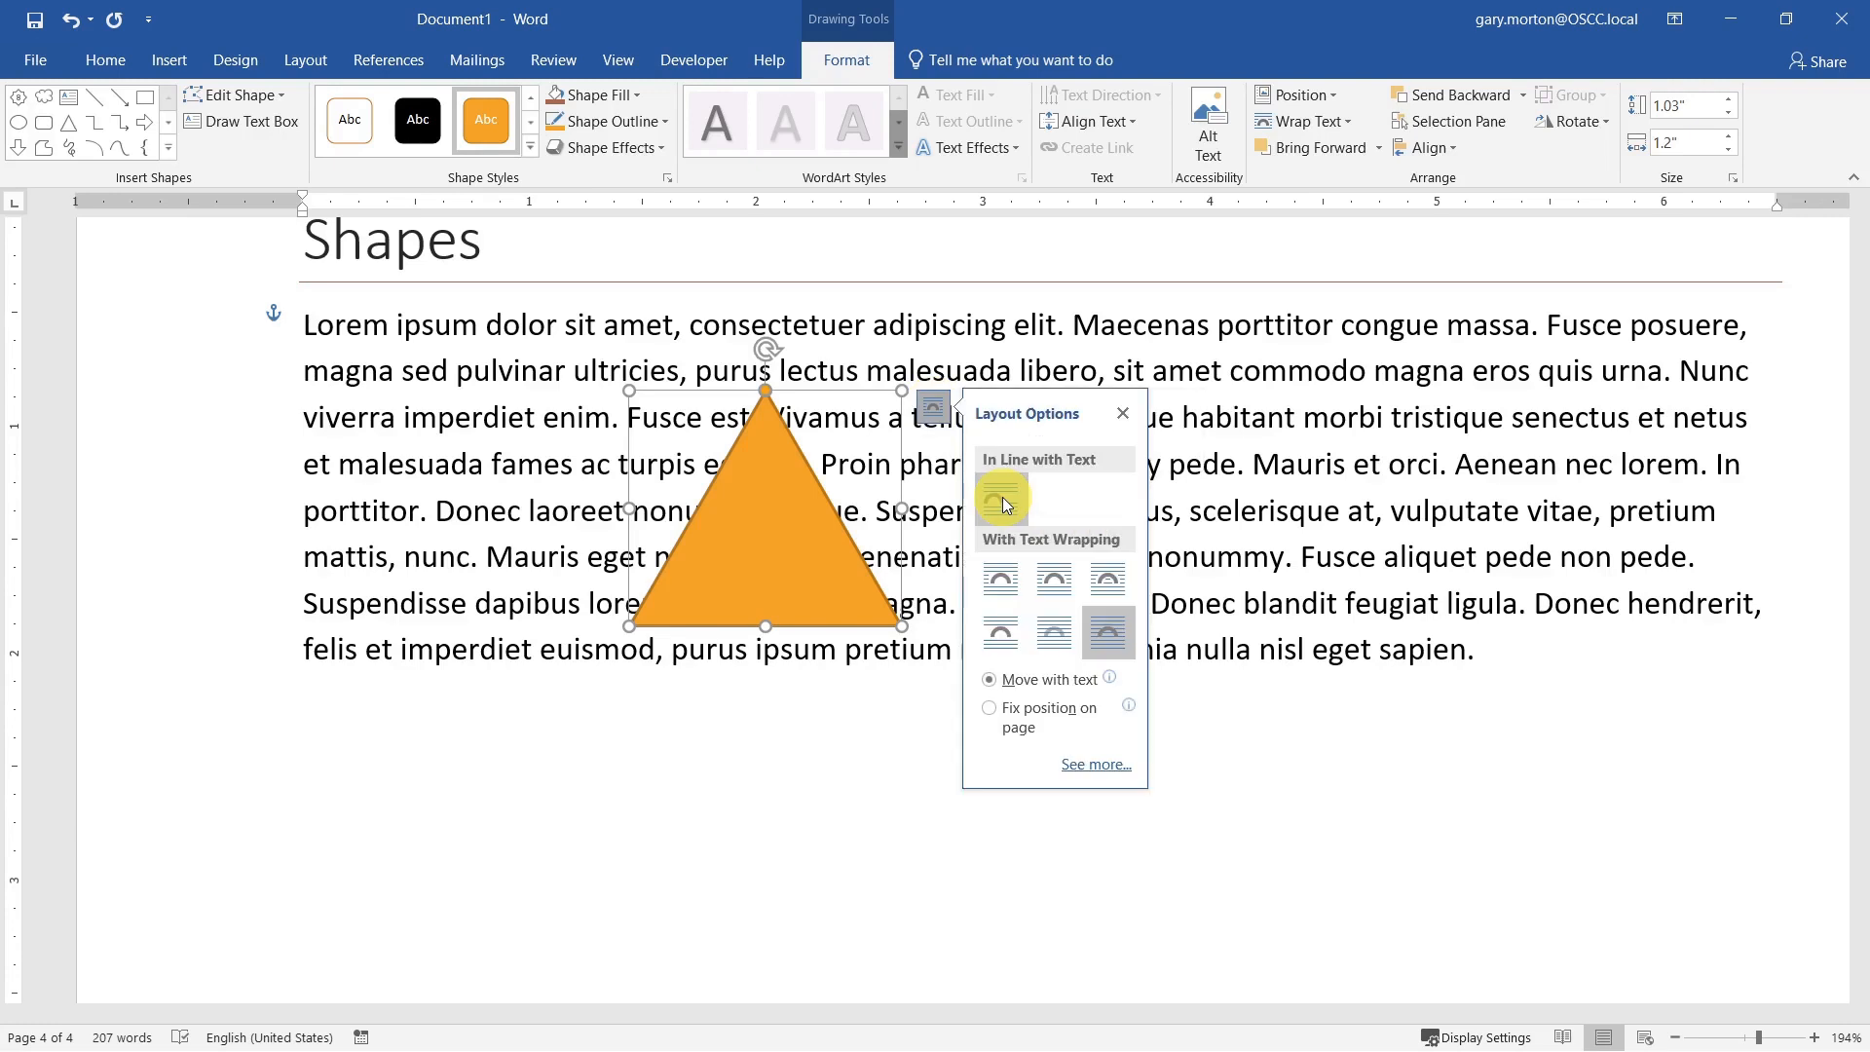
pyautogui.click(1002, 581)
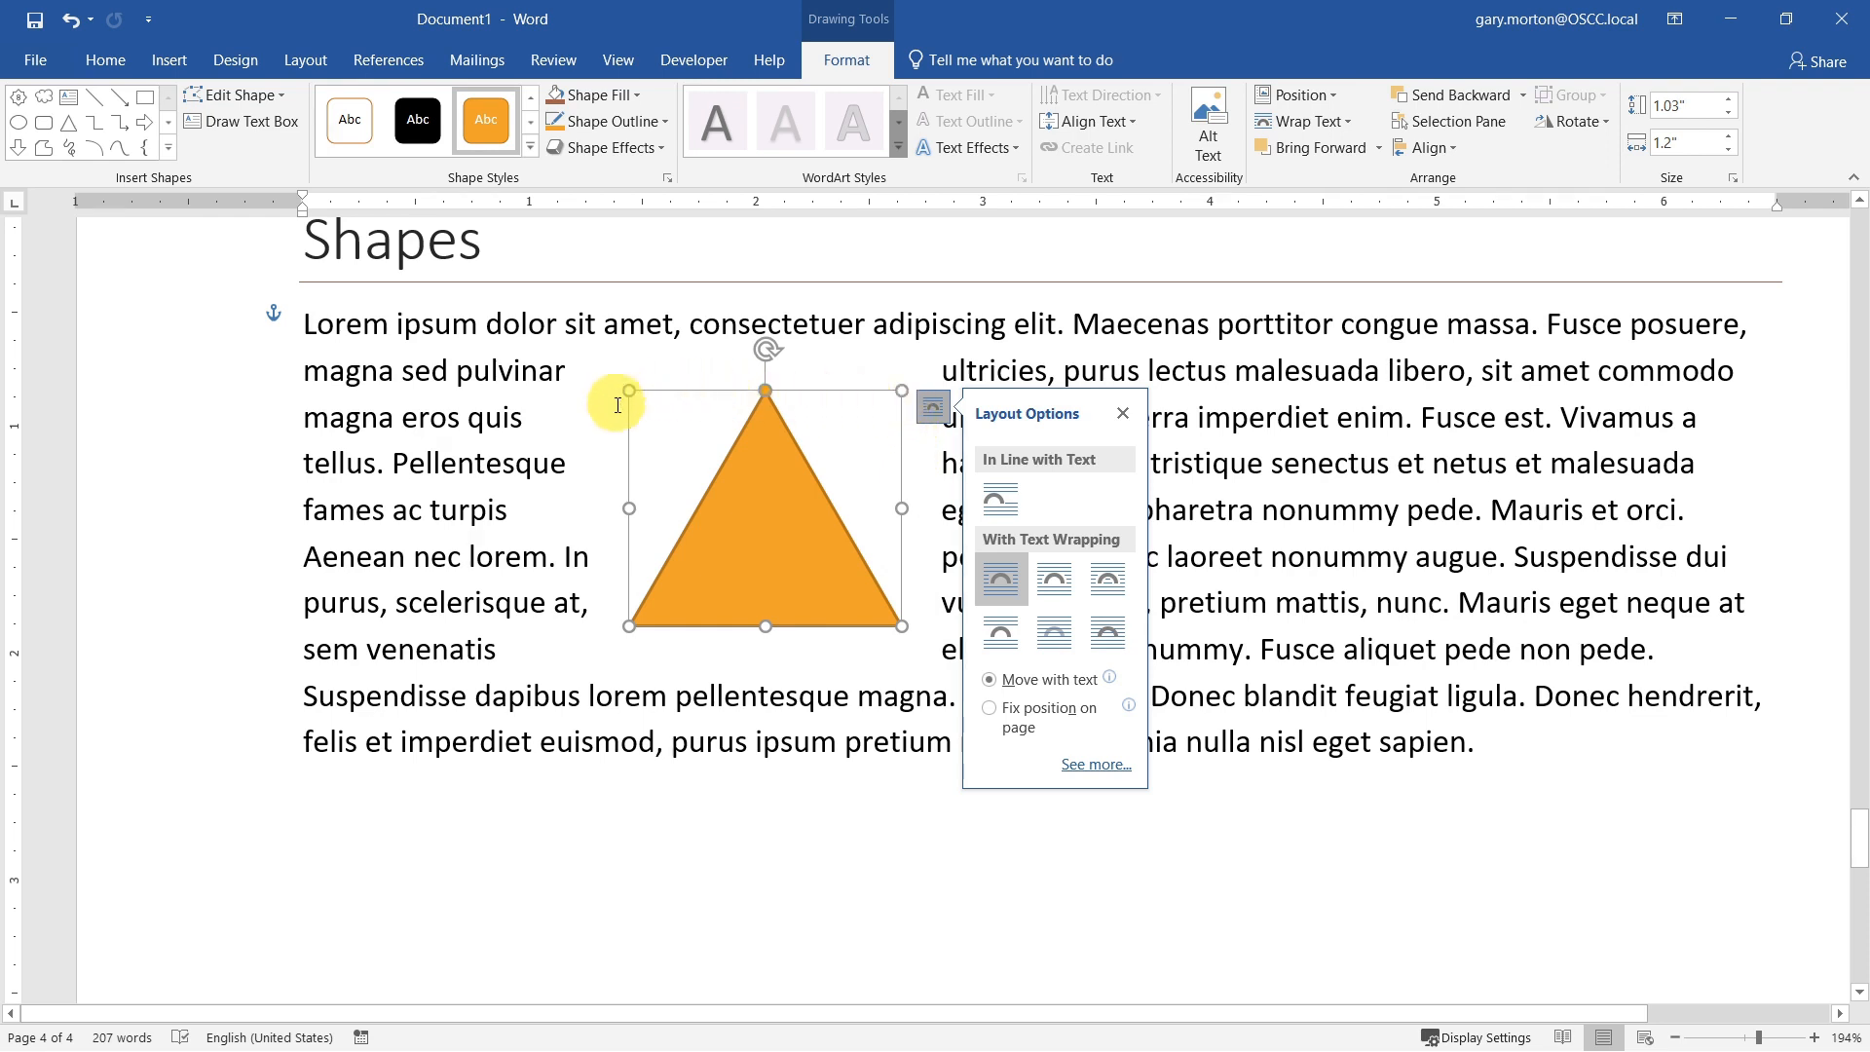
pyautogui.click(1058, 580)
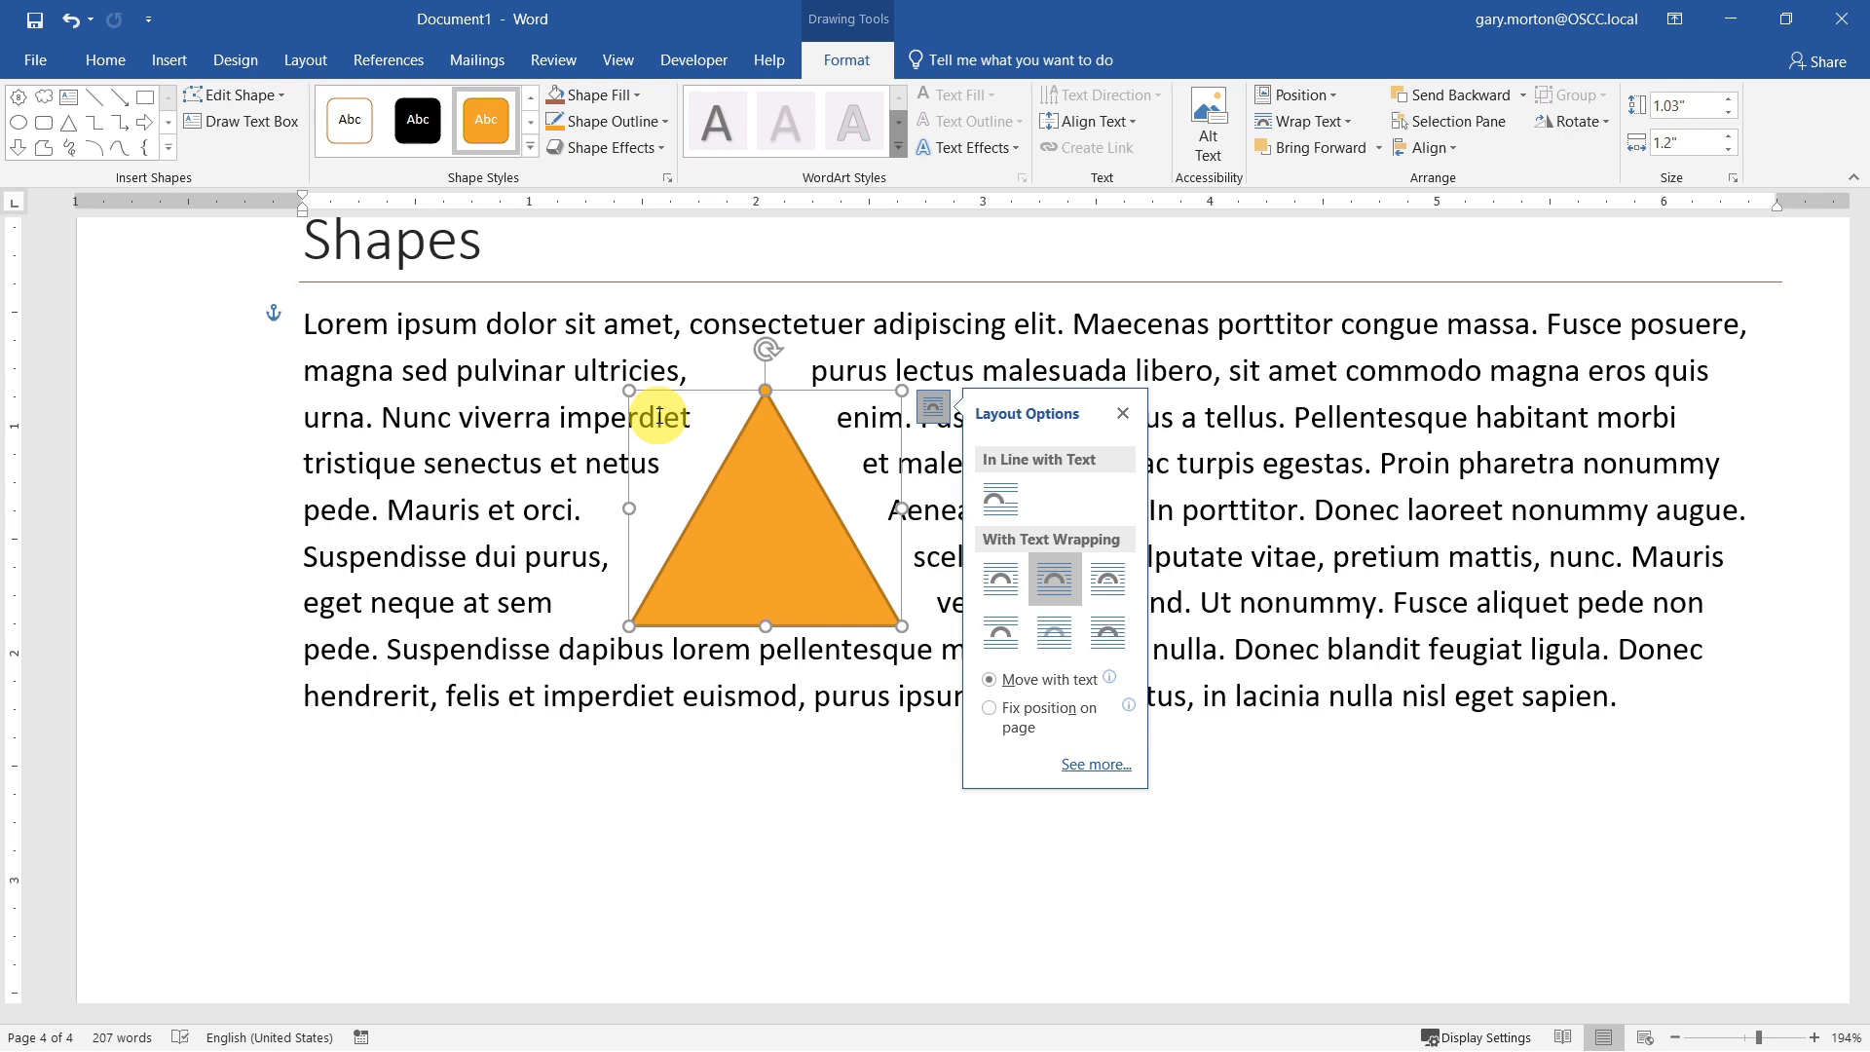
# Step: Set the triangle's text wrapping to Top and Bottom and move it further down and right within the paragraph
pyautogui.click(935, 407)
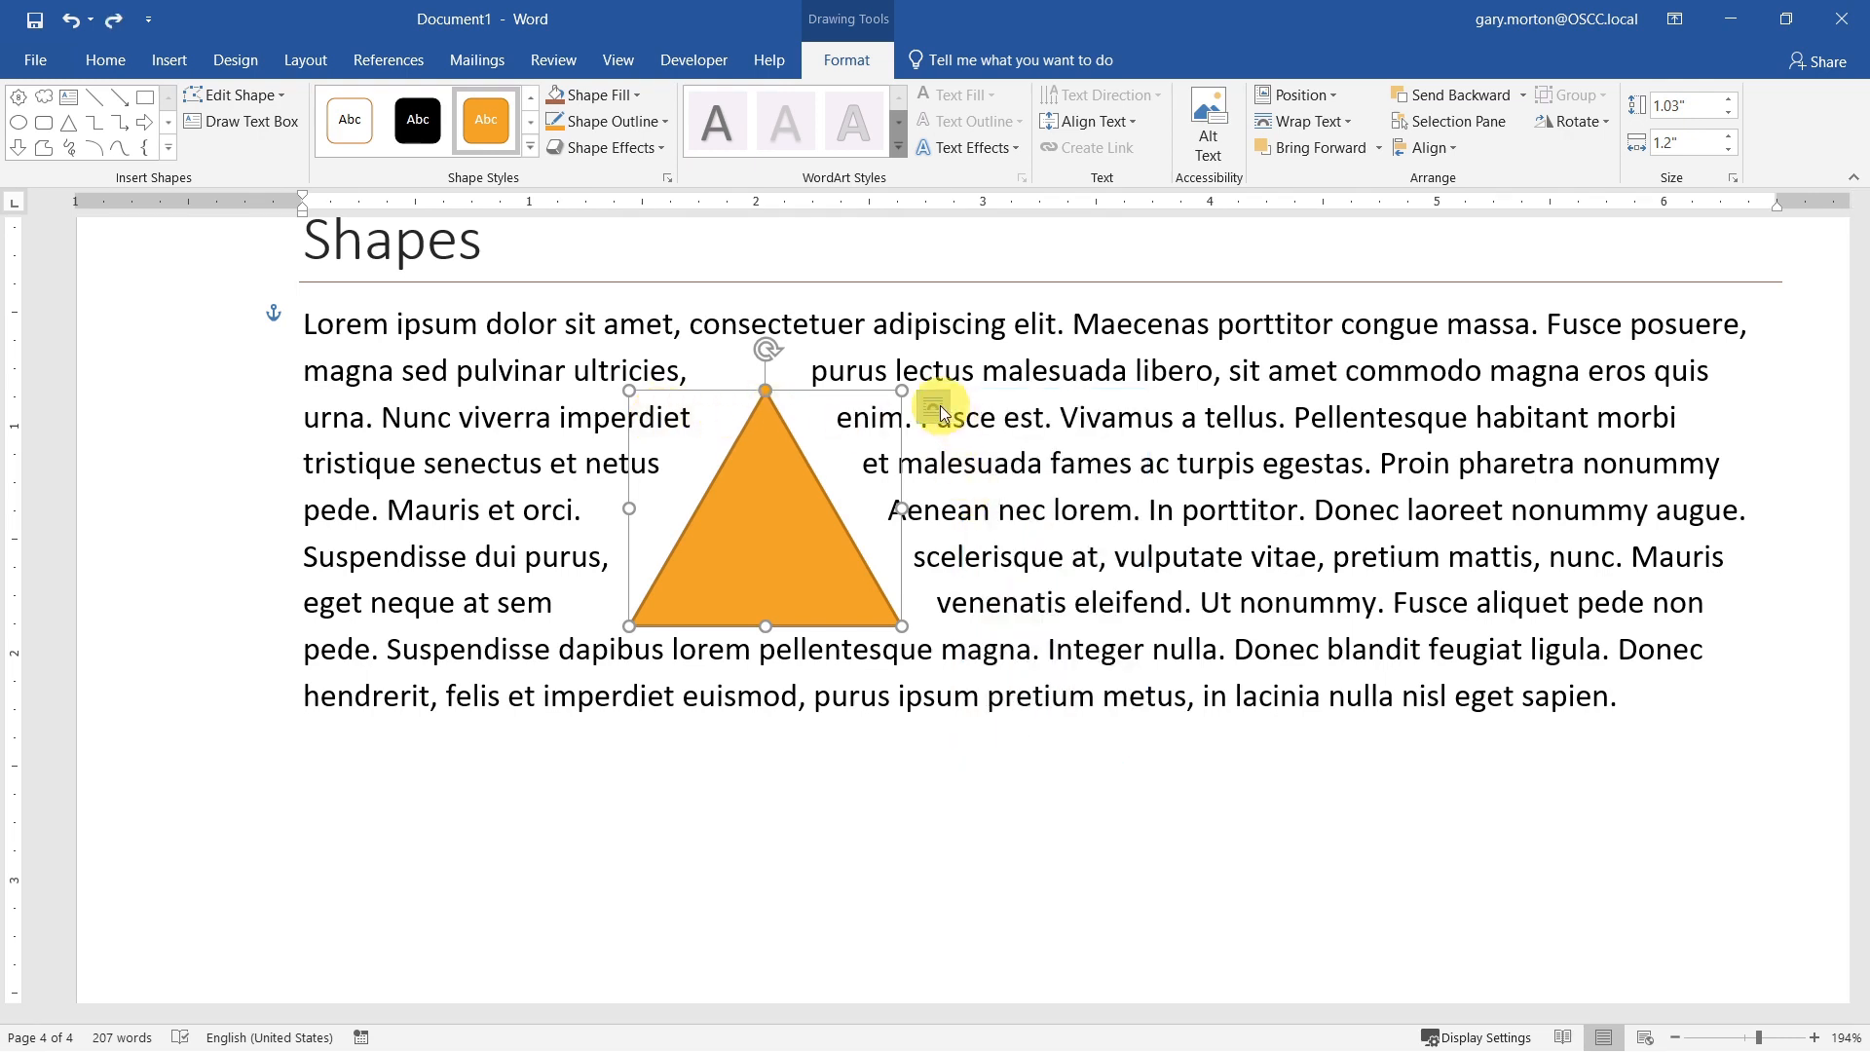
pyautogui.click(935, 407)
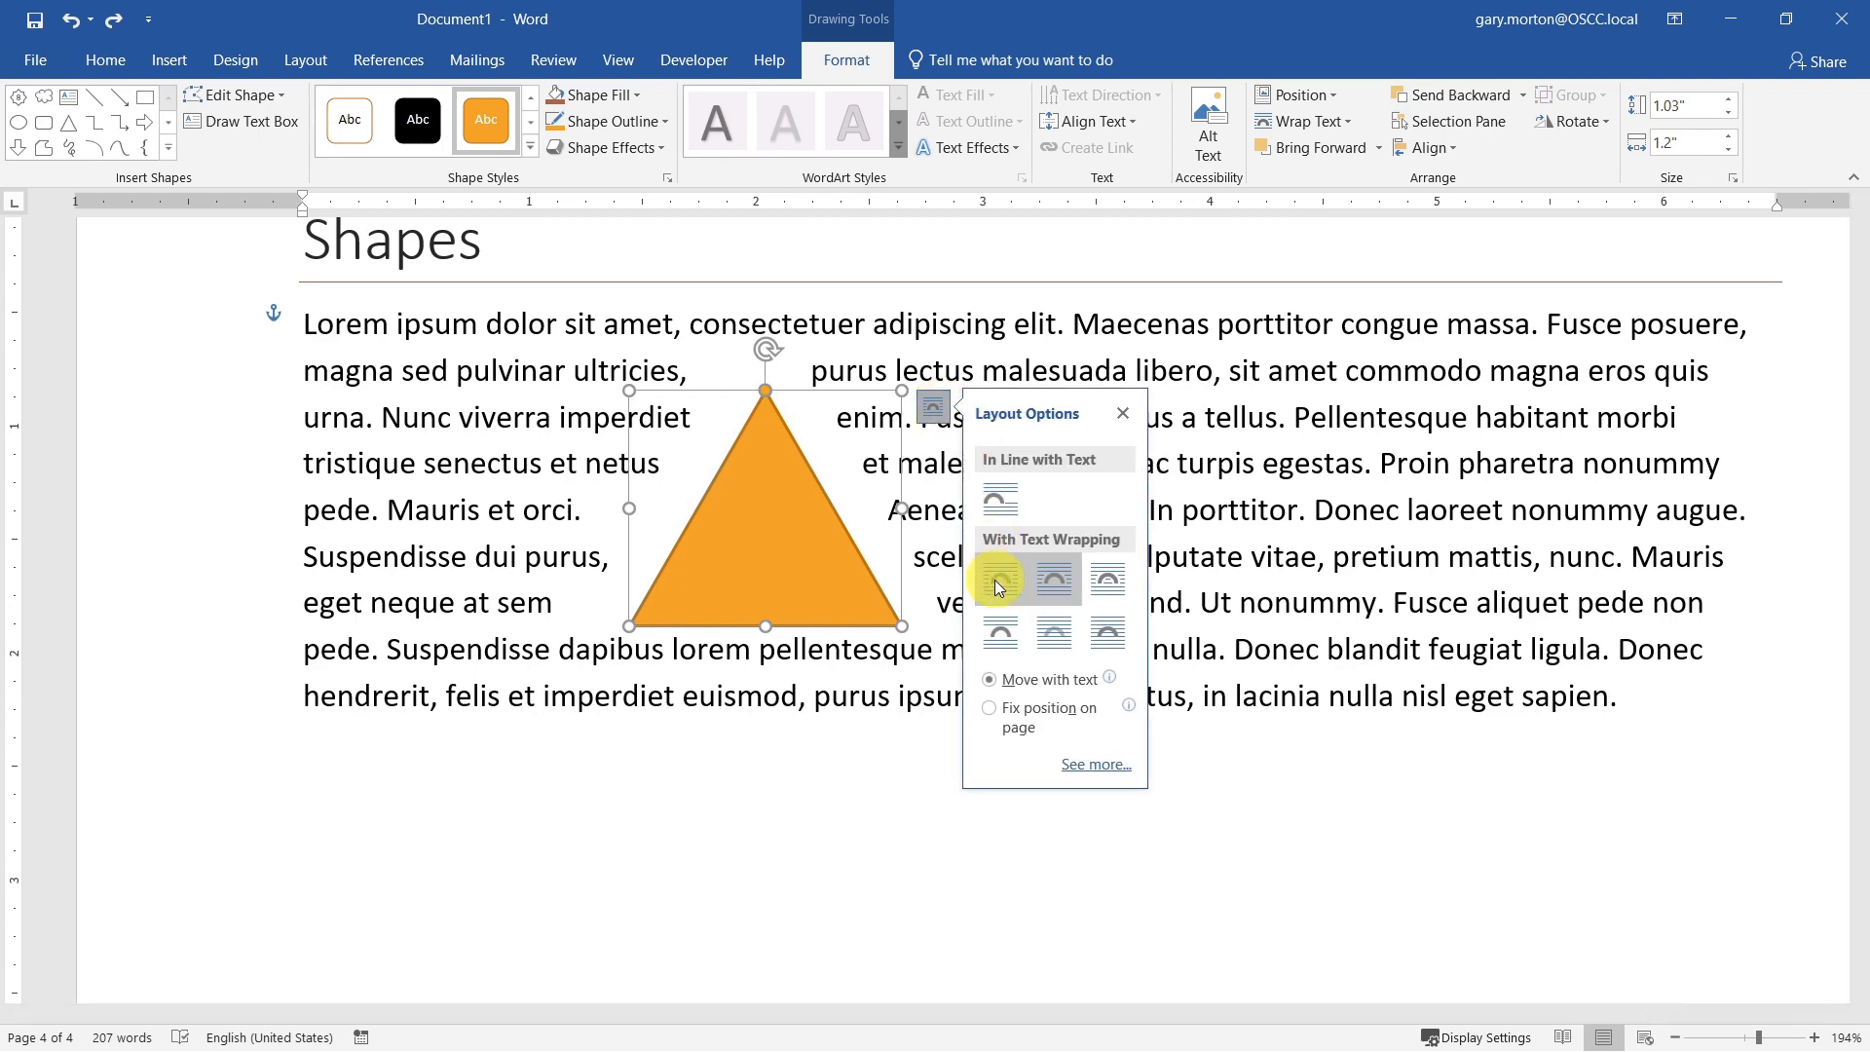
pyautogui.click(1001, 635)
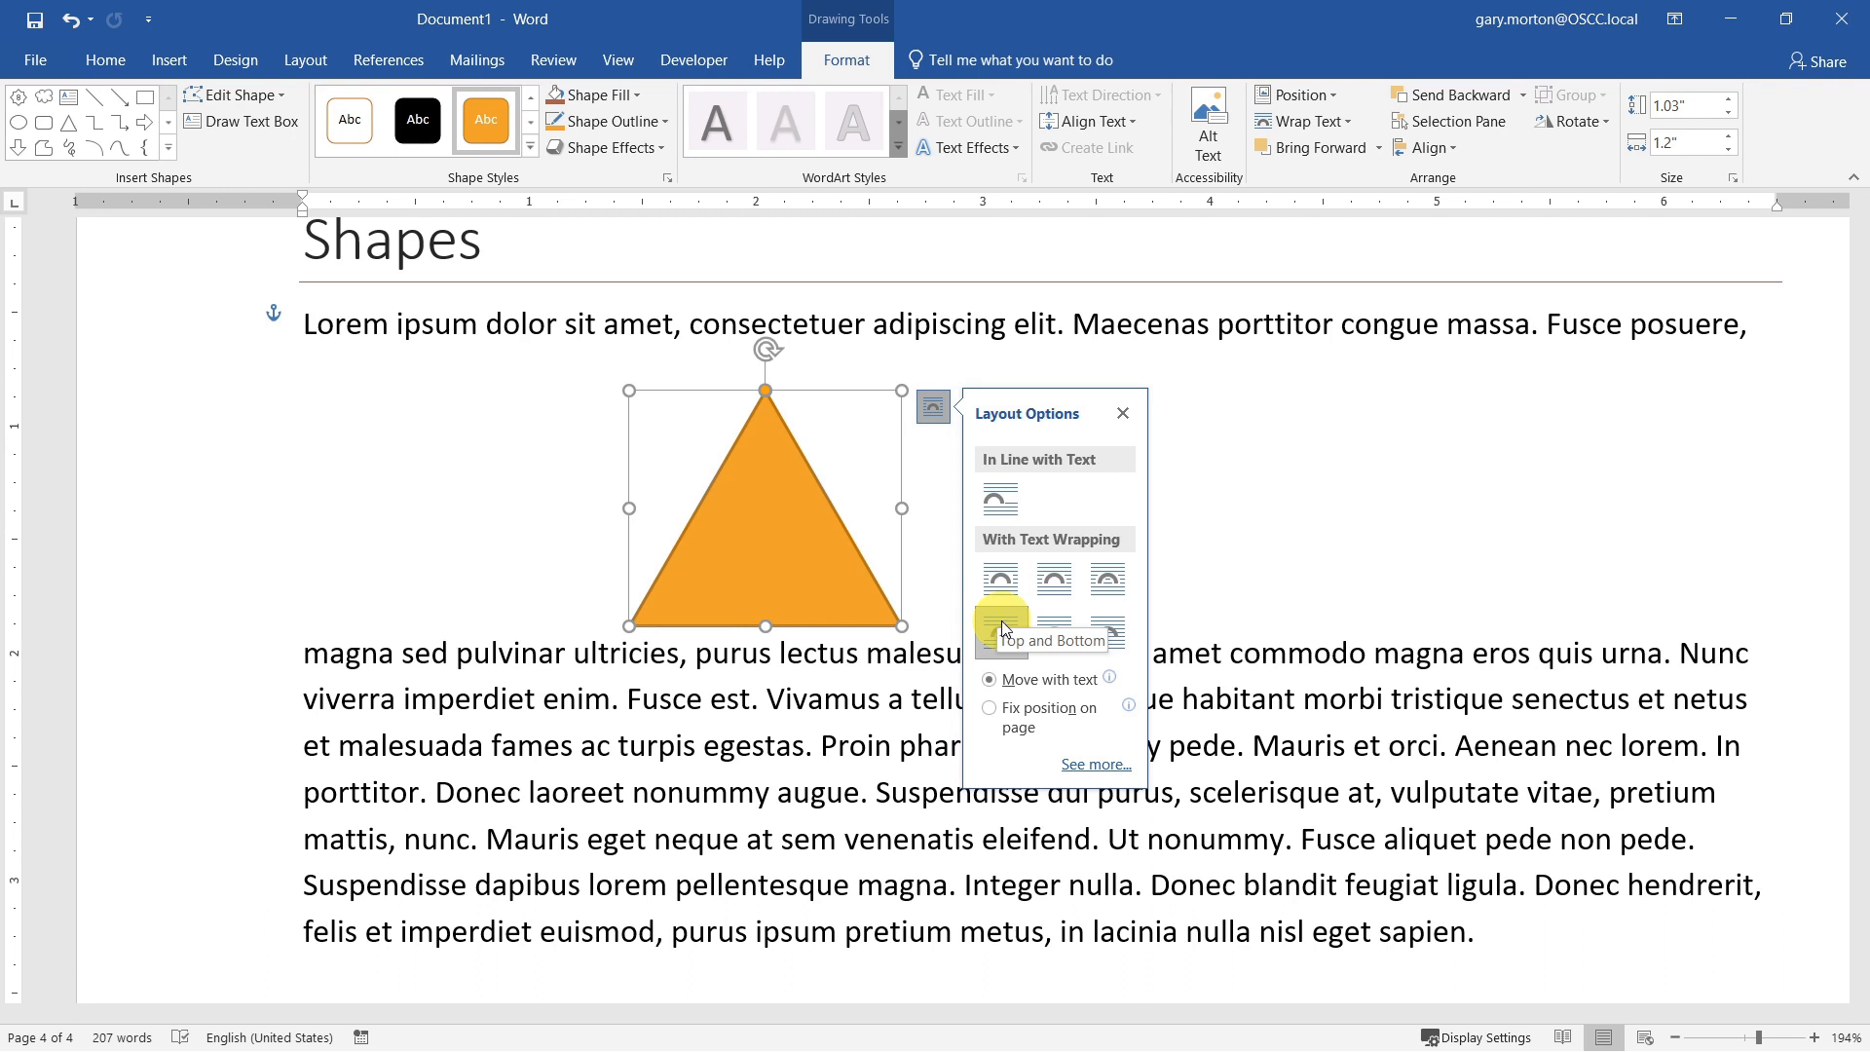
pyautogui.moveTo(827, 489); pyautogui.dragTo(1036, 591)
# Step: Place the triangle behind the text and move it up toward the first lines of the paragraph
pyautogui.click(1141, 509)
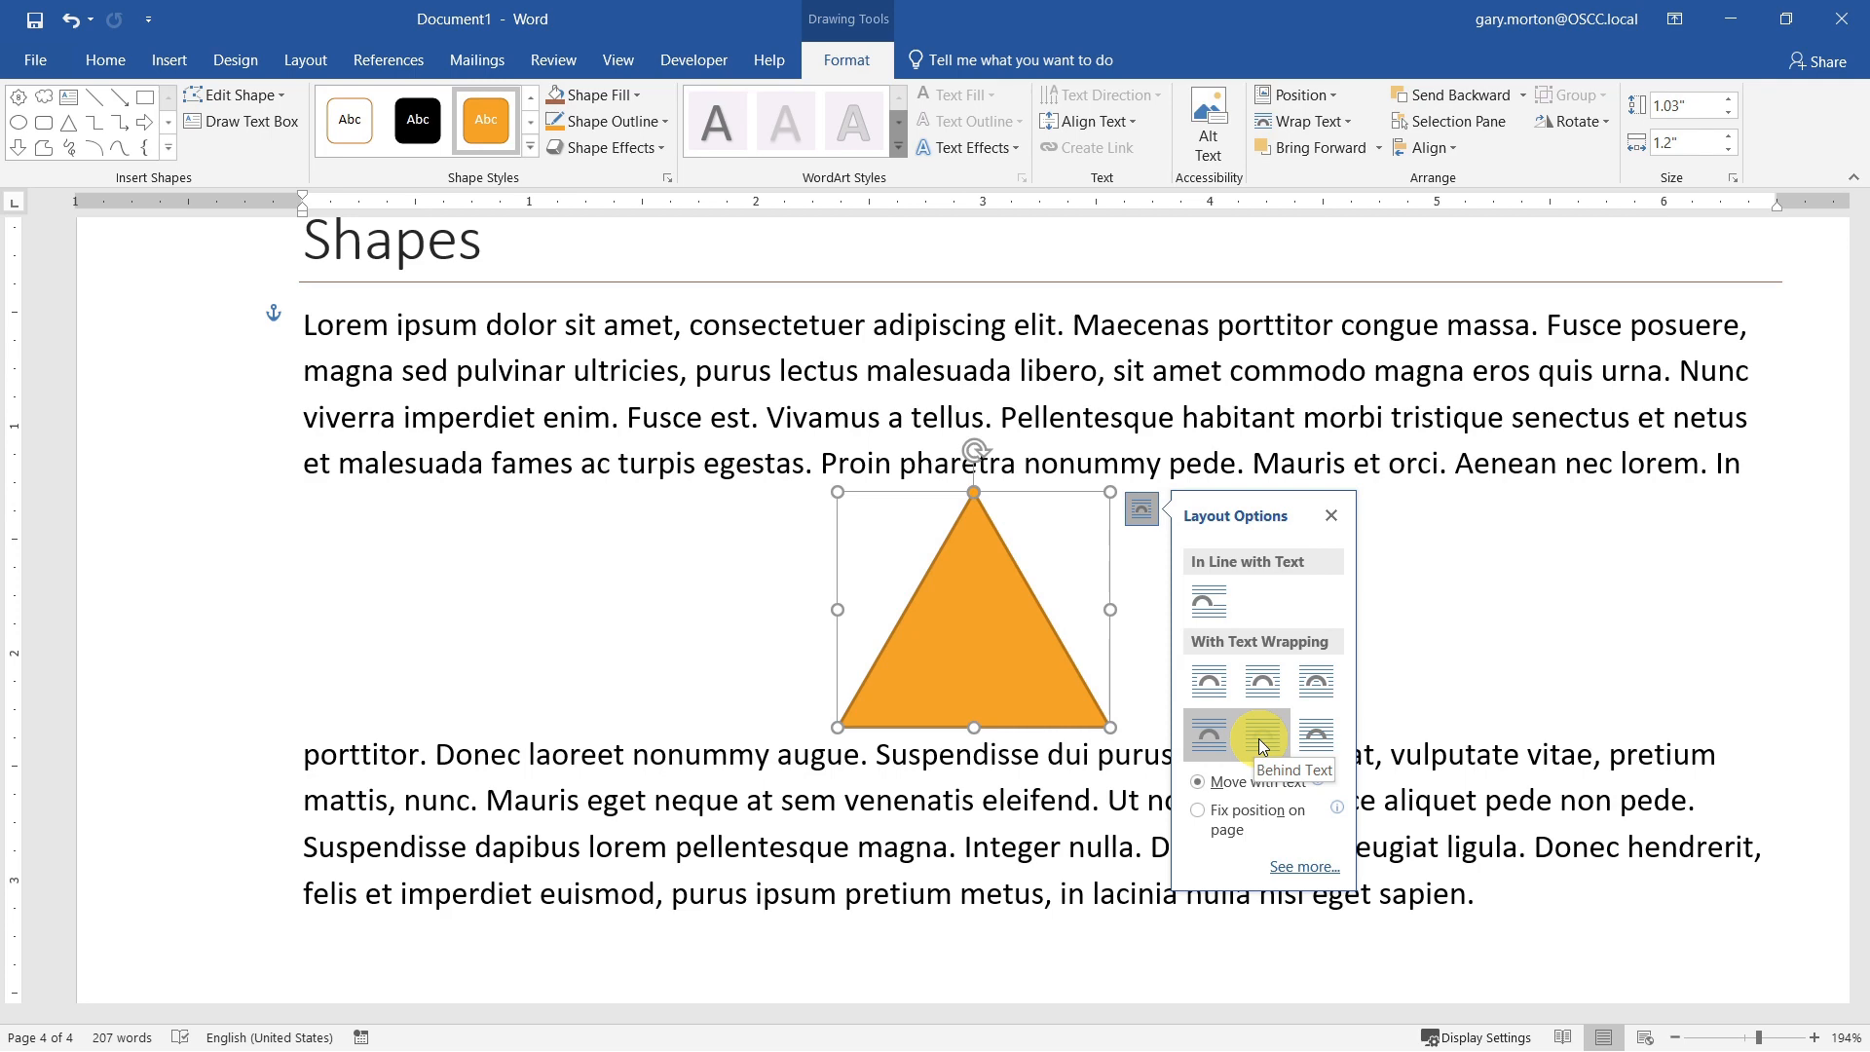
pyautogui.click(1263, 743)
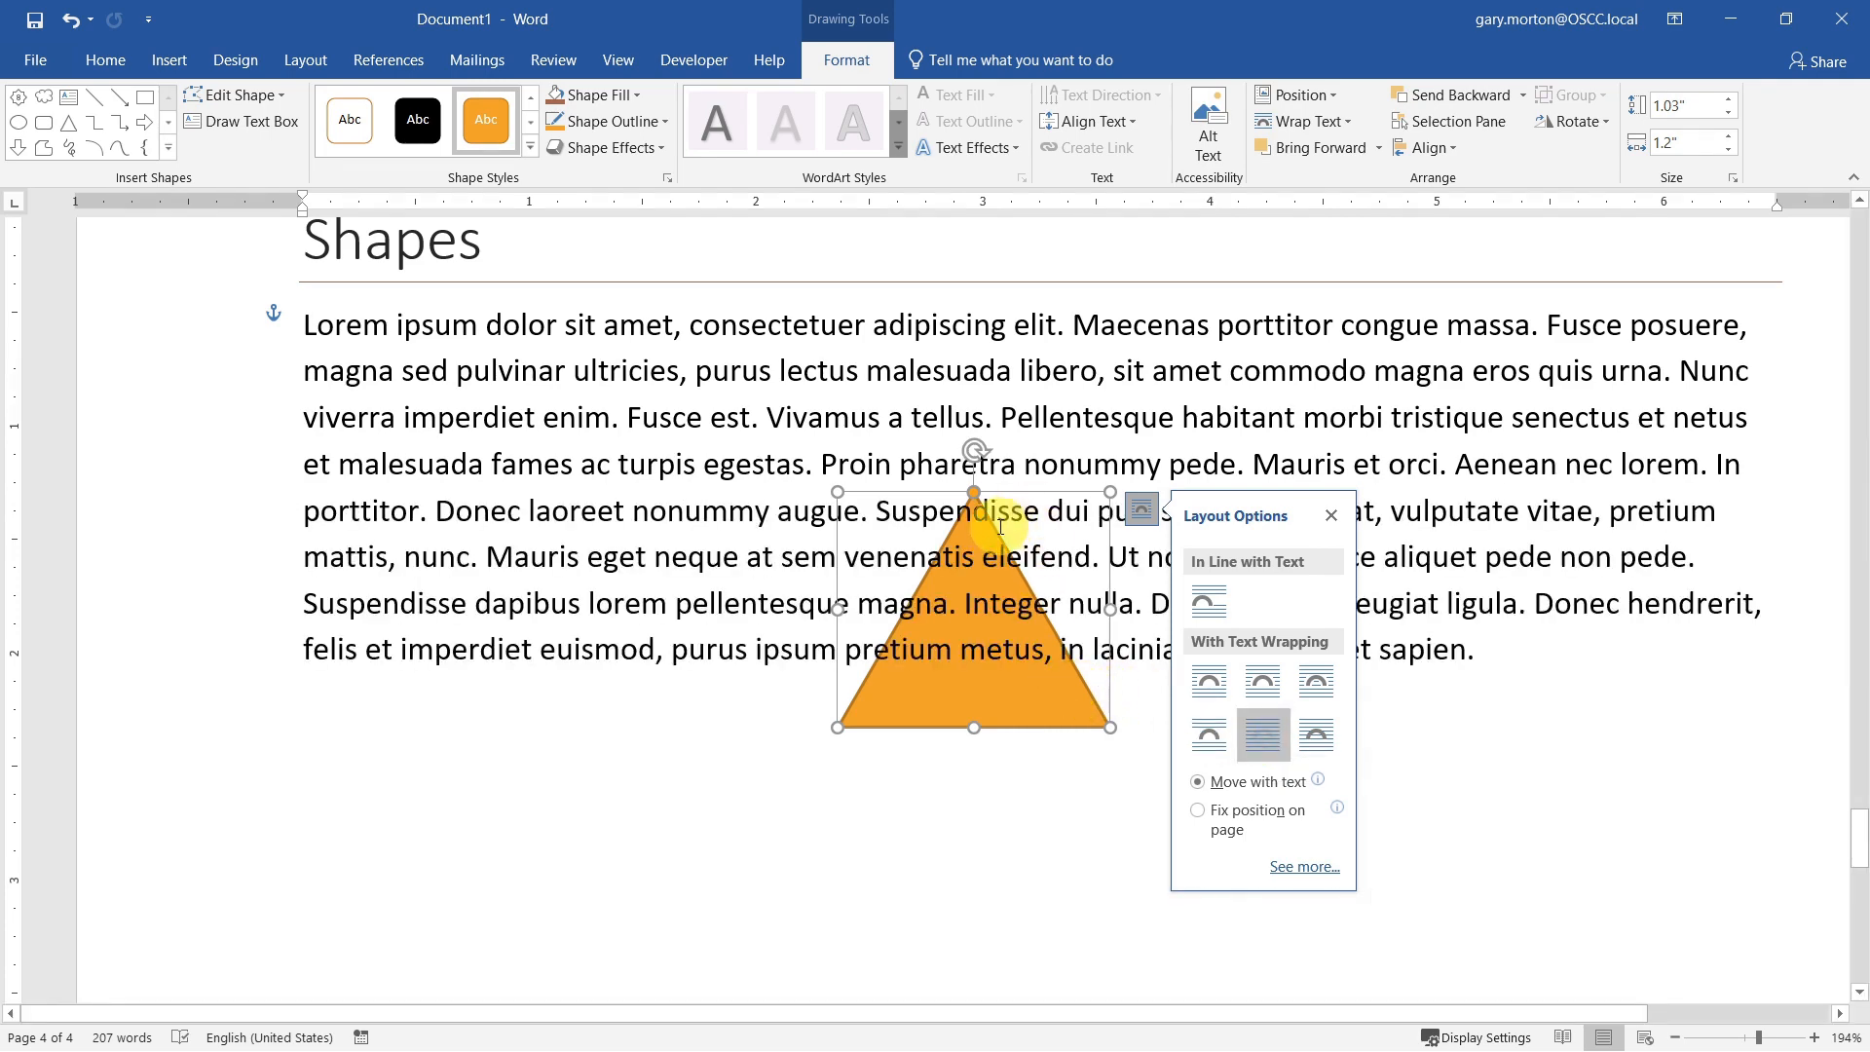
pyautogui.moveTo(1010, 471); pyautogui.dragTo(1042, 319)
# Step: Try In Front of Text for the triangle and settle on Tight text wrapping
pyautogui.click(1173, 357)
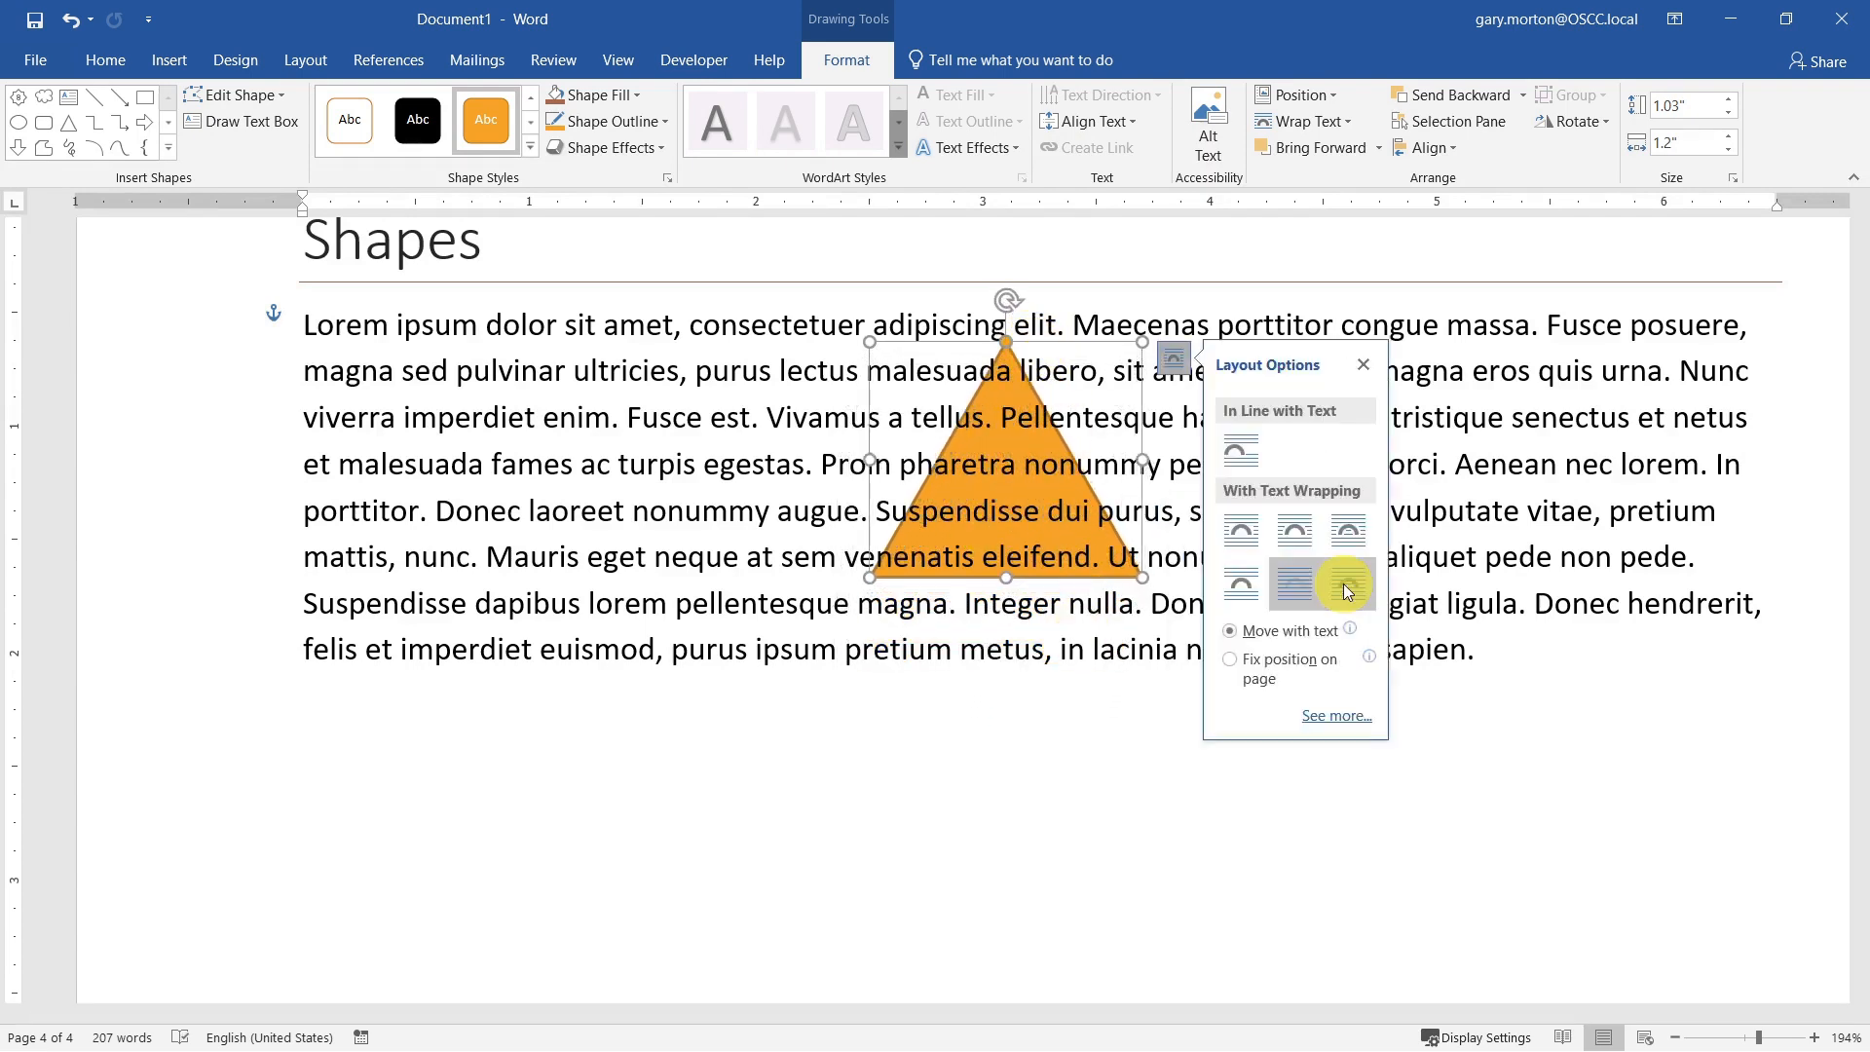
pyautogui.click(1347, 591)
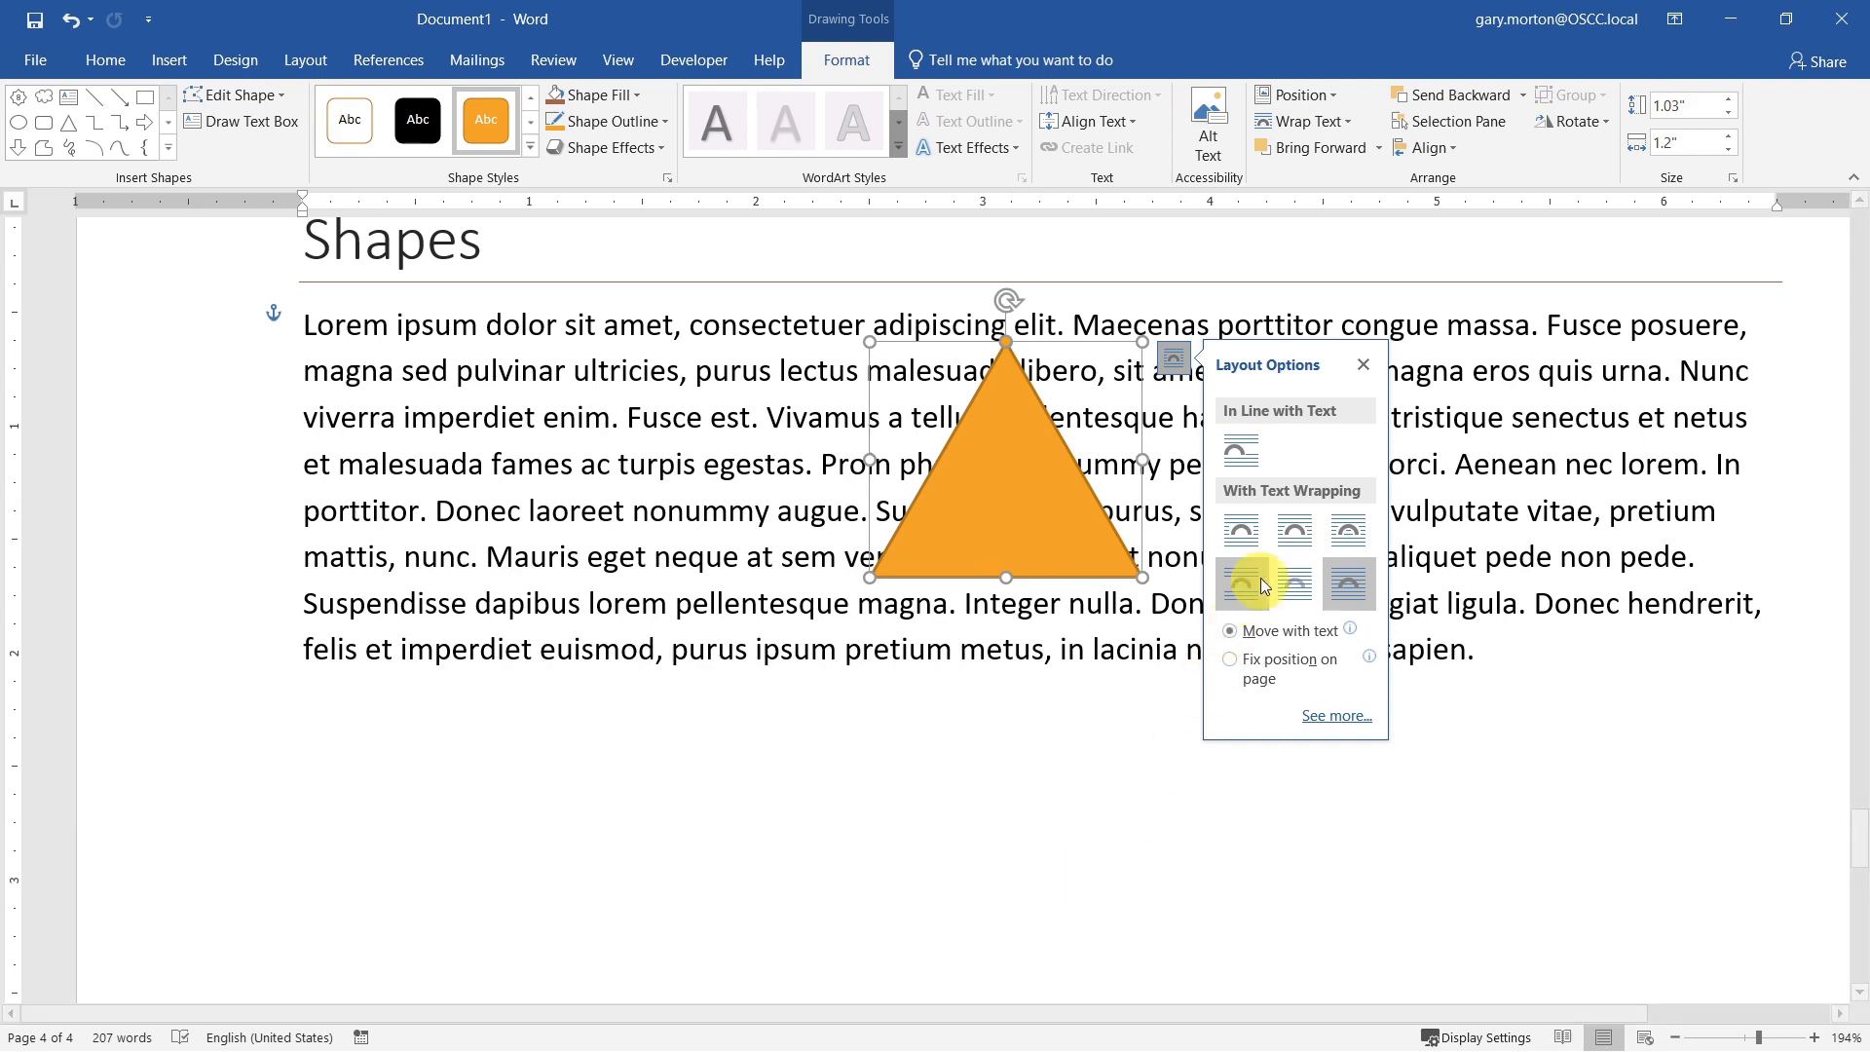
pyautogui.click(1295, 531)
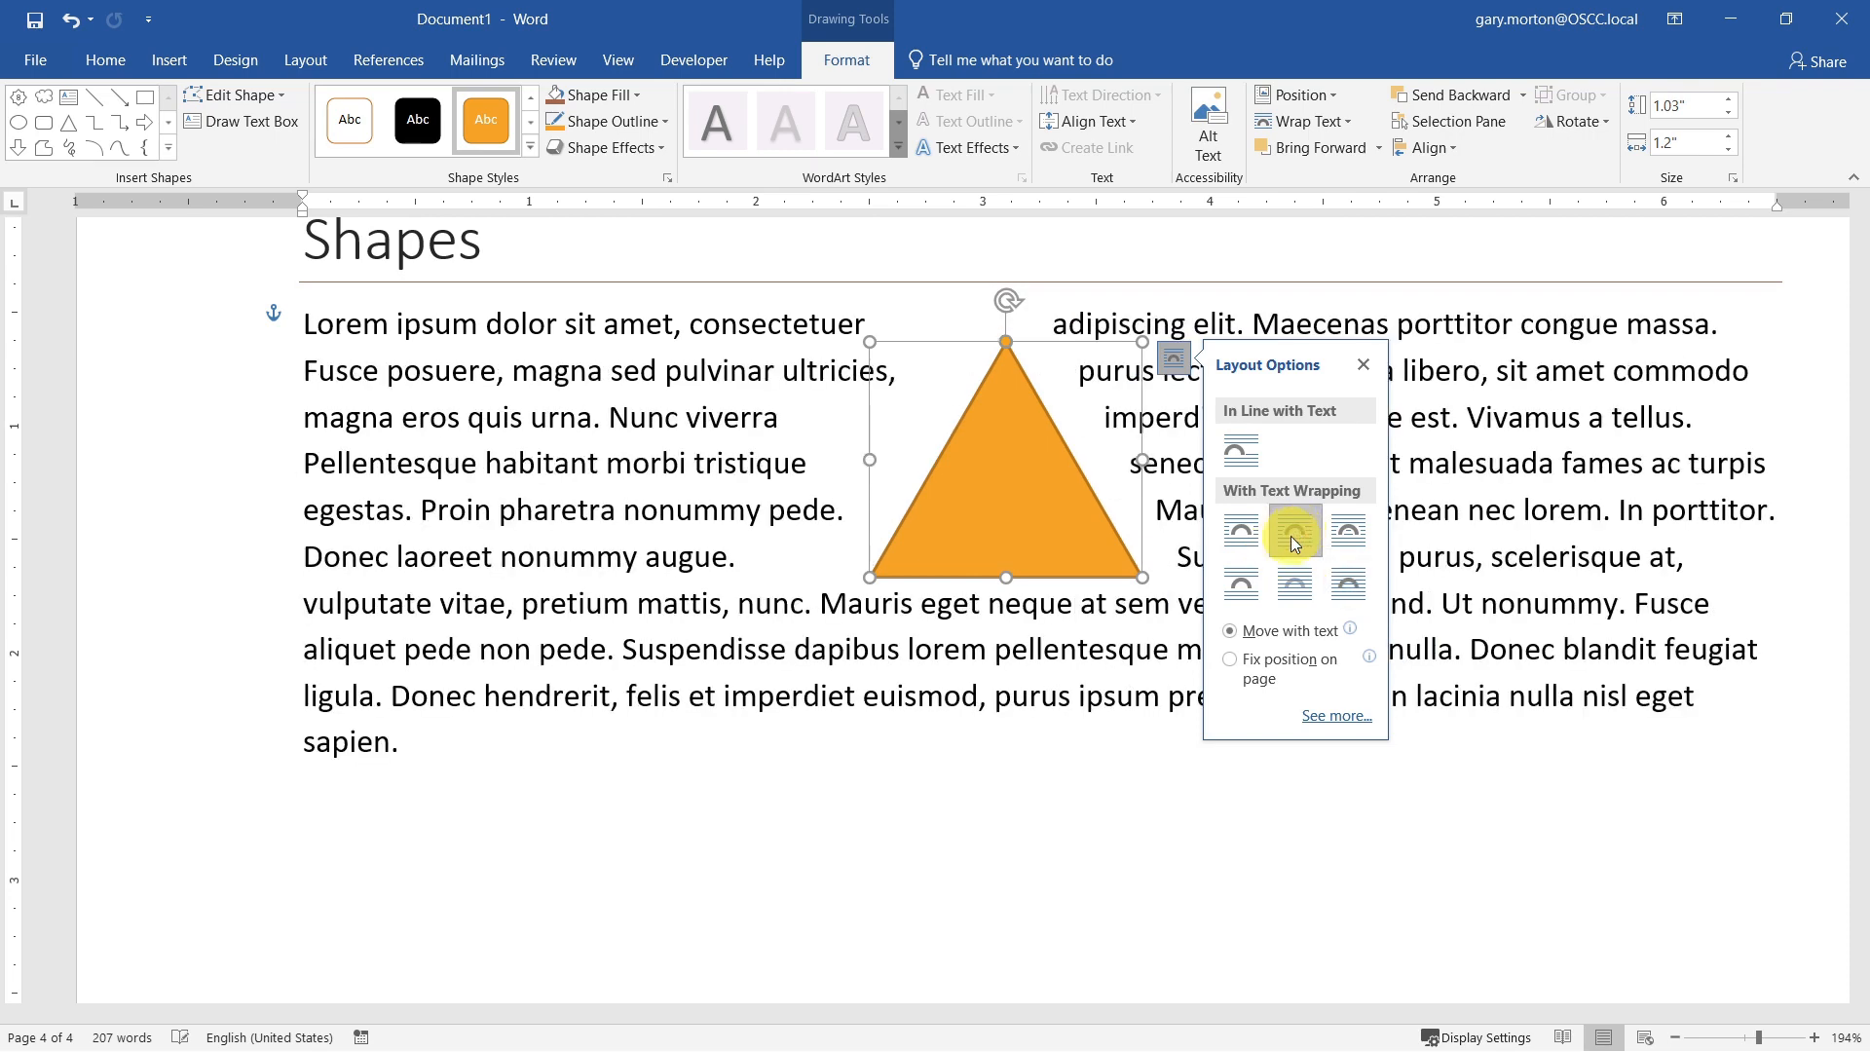
pyautogui.press('Escape')
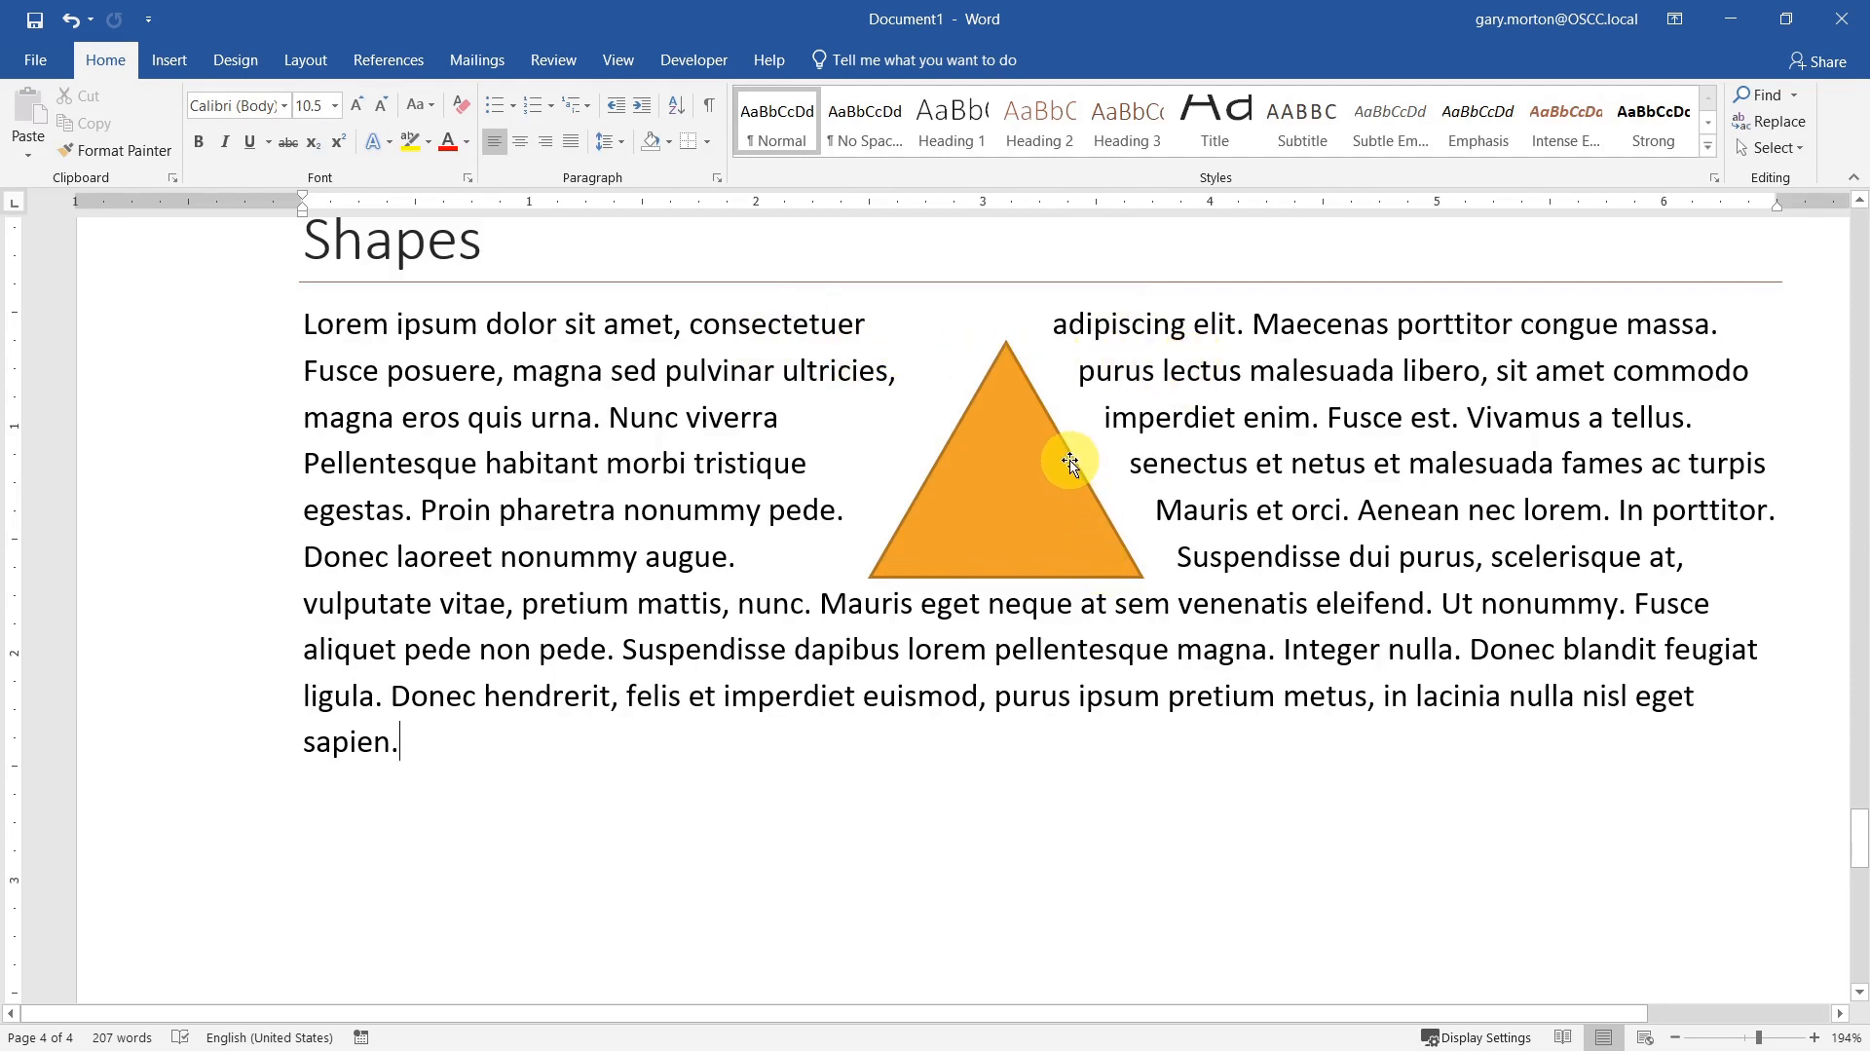
# Step: Move the triangle to about 4.42" right of the column and 0.33" below the paragraph, and wrap text on the largest side only
pyautogui.moveTo(1070, 461)
pyautogui.mouseDown()
pyautogui.moveTo(1094, 488)
pyautogui.moveTo(1506, 480)
pyautogui.moveTo(1507, 494)
pyautogui.mouseUp()
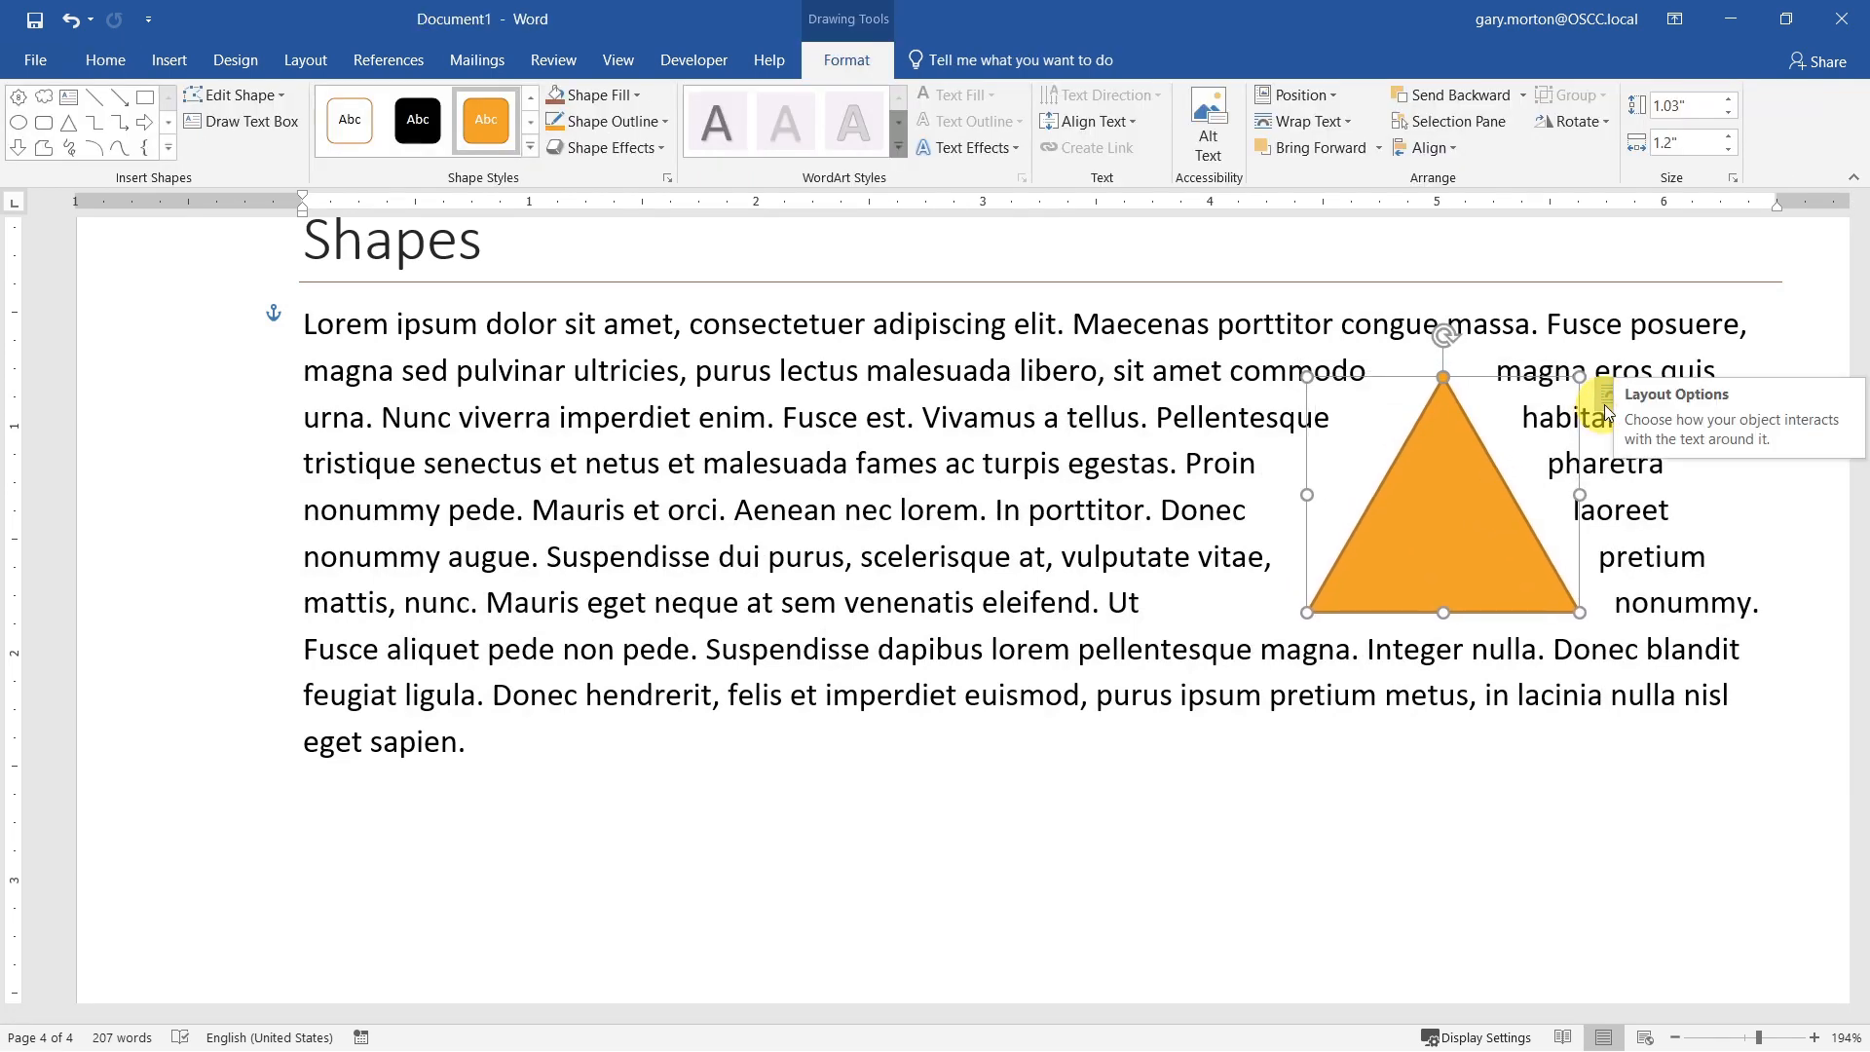
pyautogui.click(1607, 409)
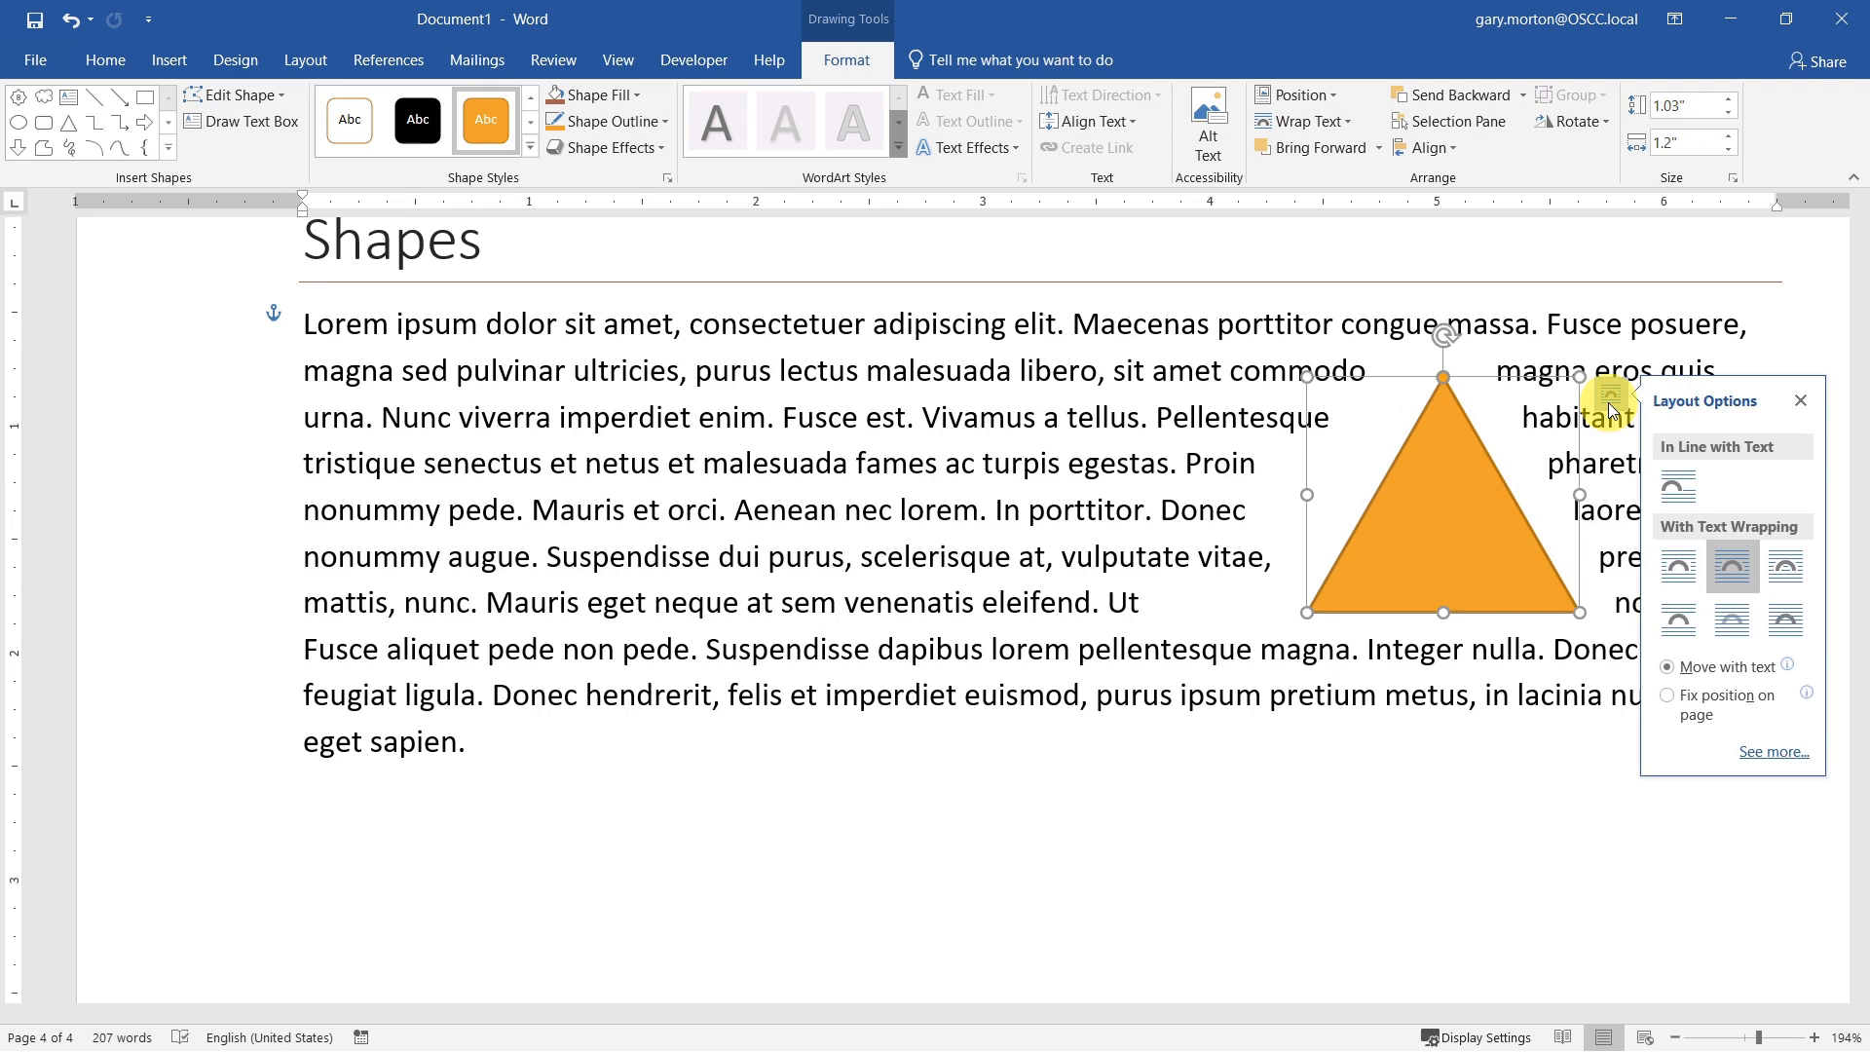
pyautogui.click(1773, 753)
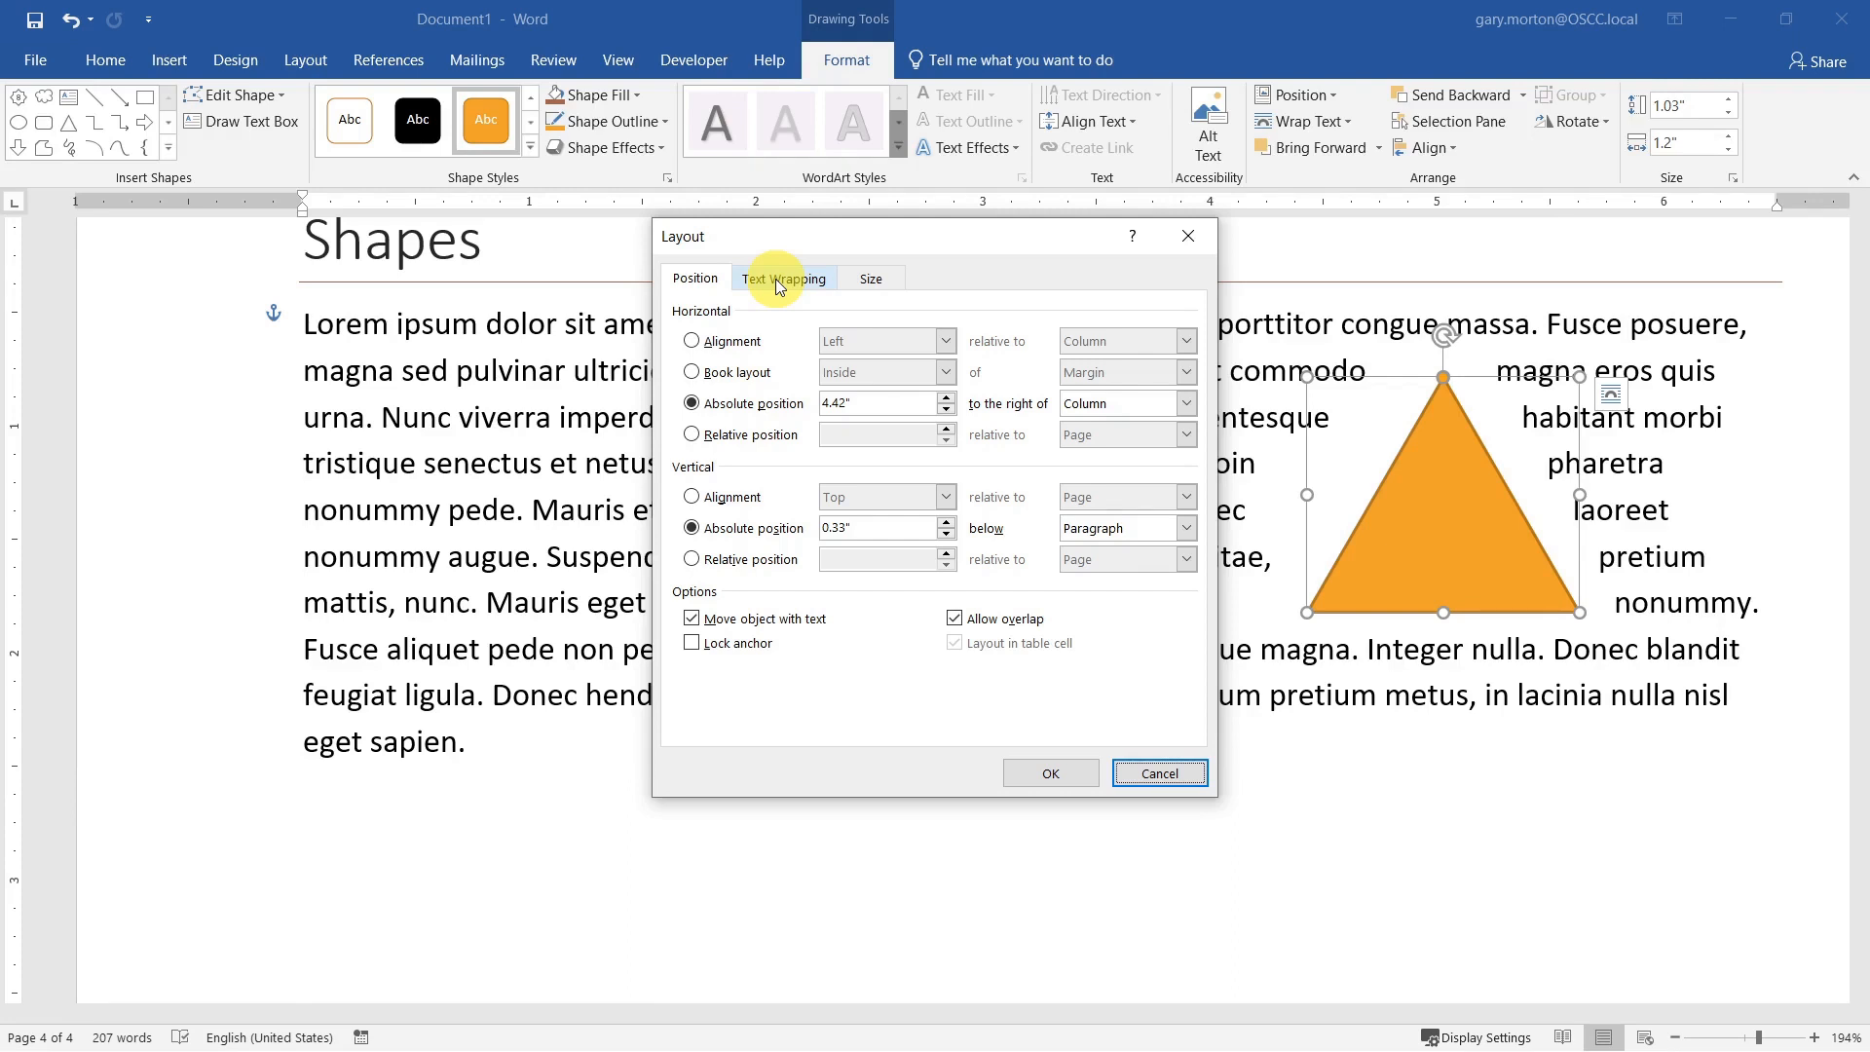
pyautogui.click(777, 280)
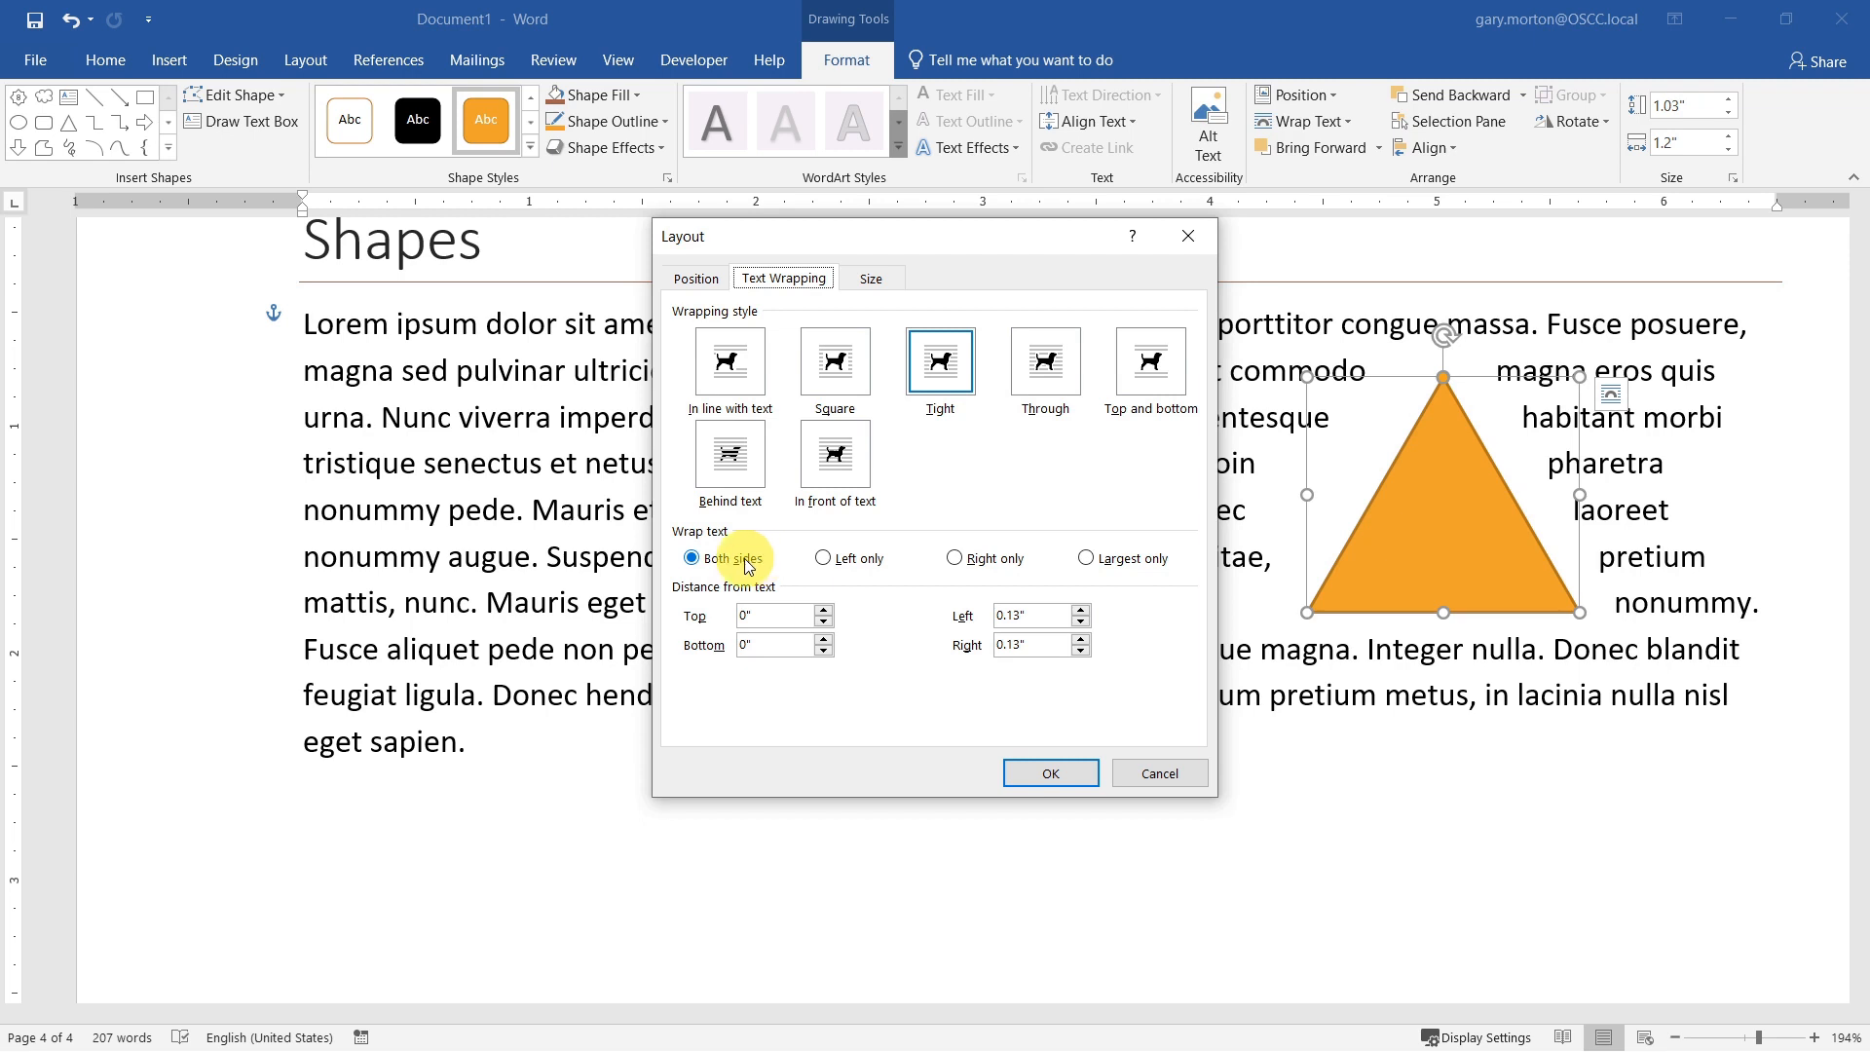
pyautogui.click(1125, 562)
pyautogui.click(1048, 775)
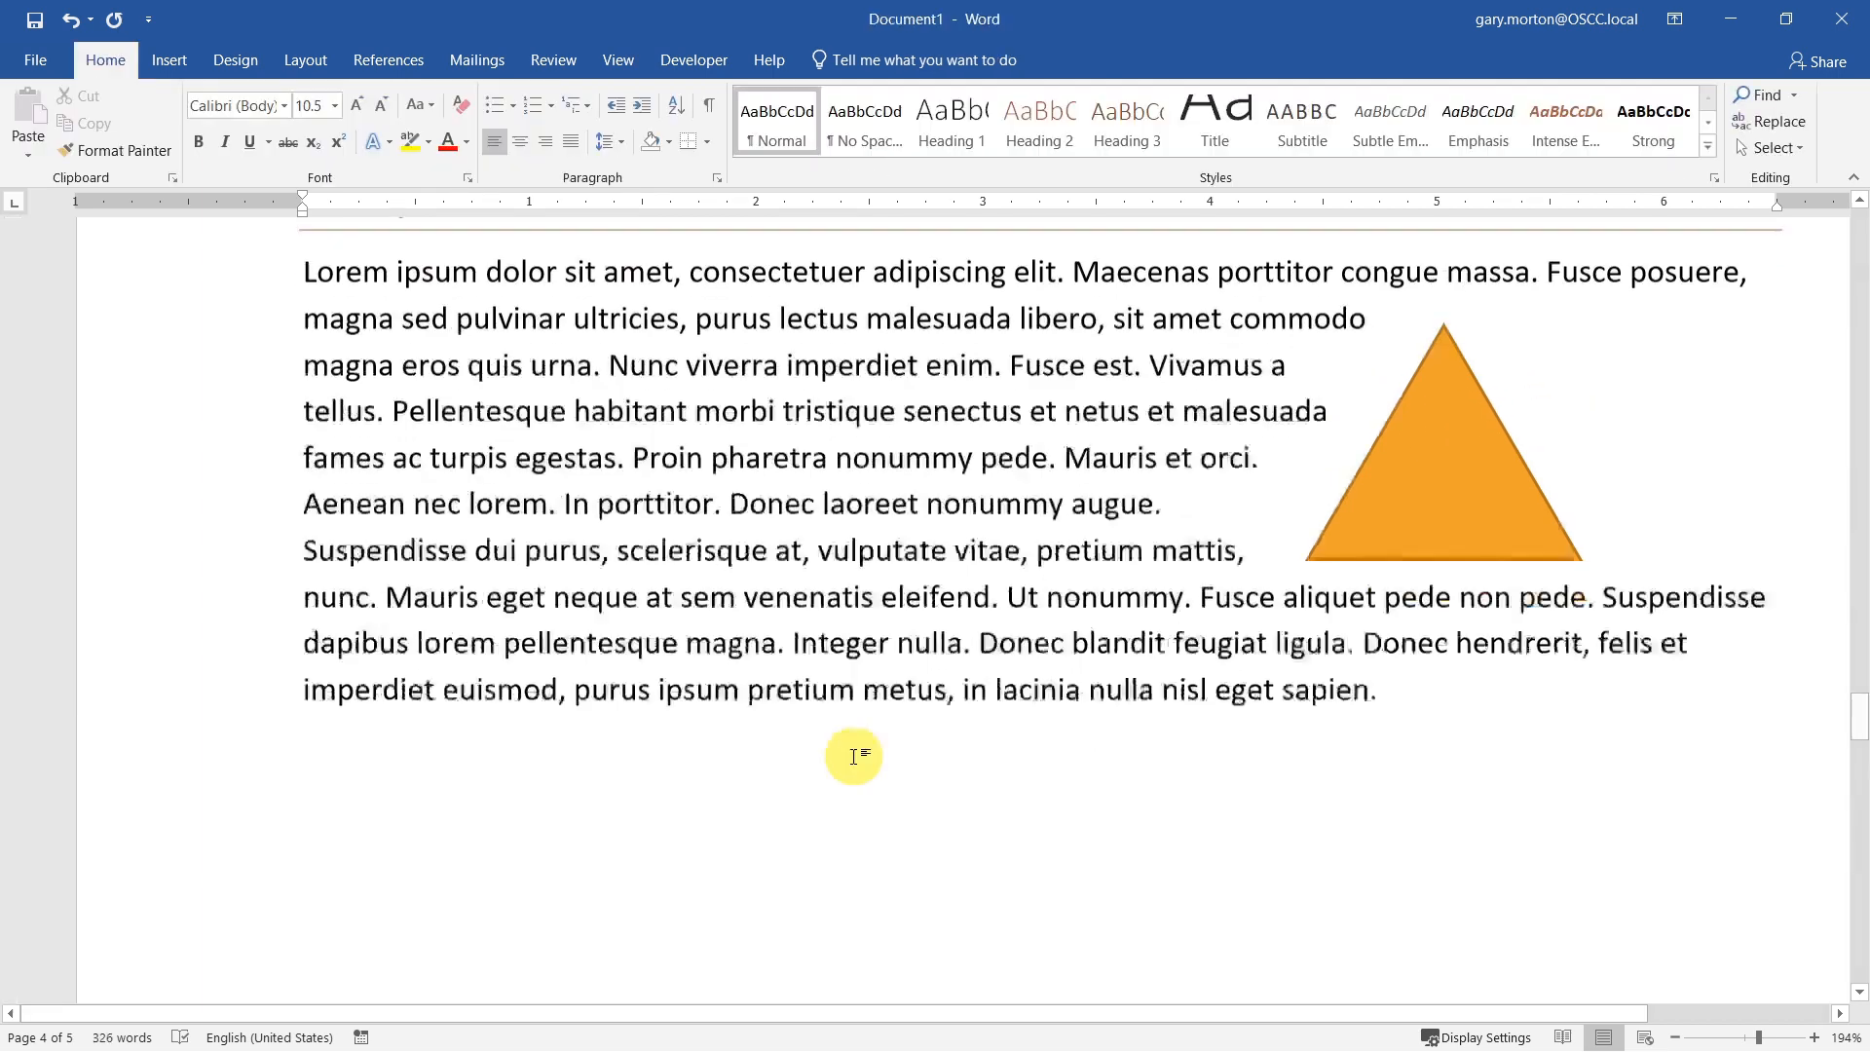
# Step: Add an empty paragraph between the two text paragraphs under the Icons heading
pyautogui.scroll(-5, 854, 757)
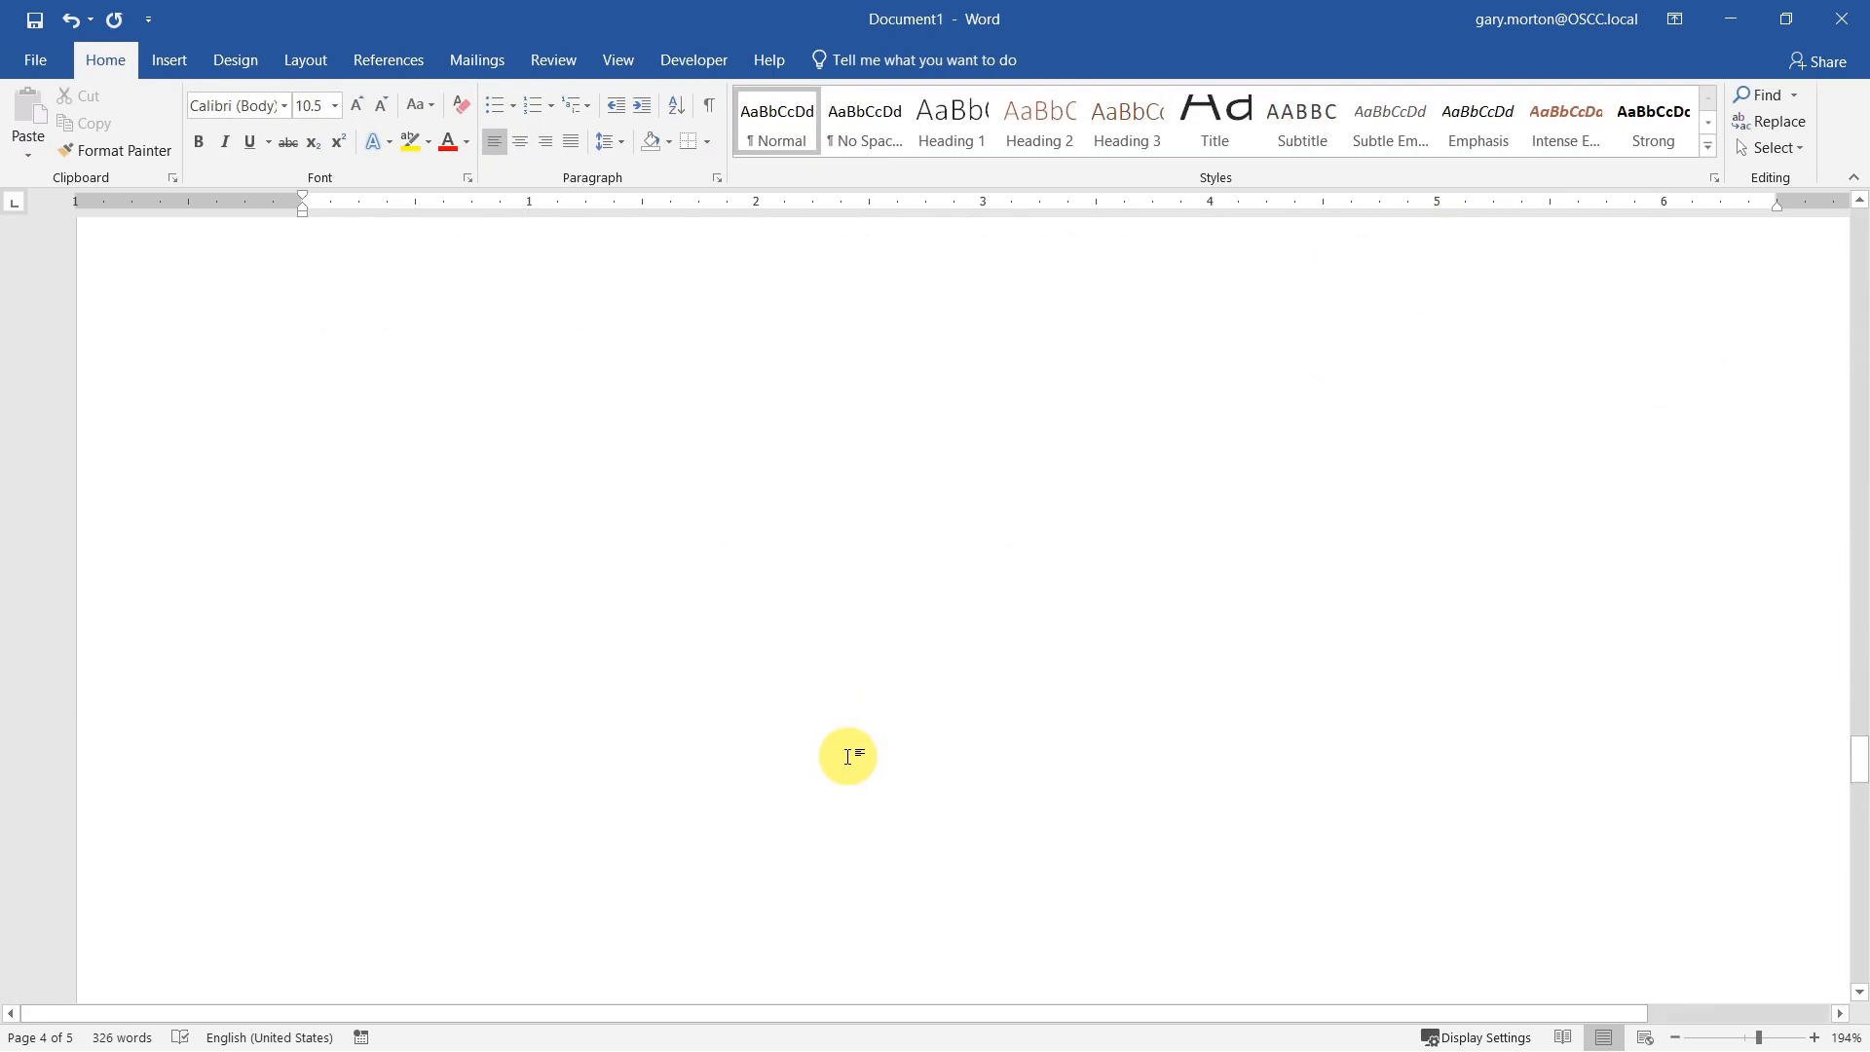
pyautogui.scroll(-10, 849, 756)
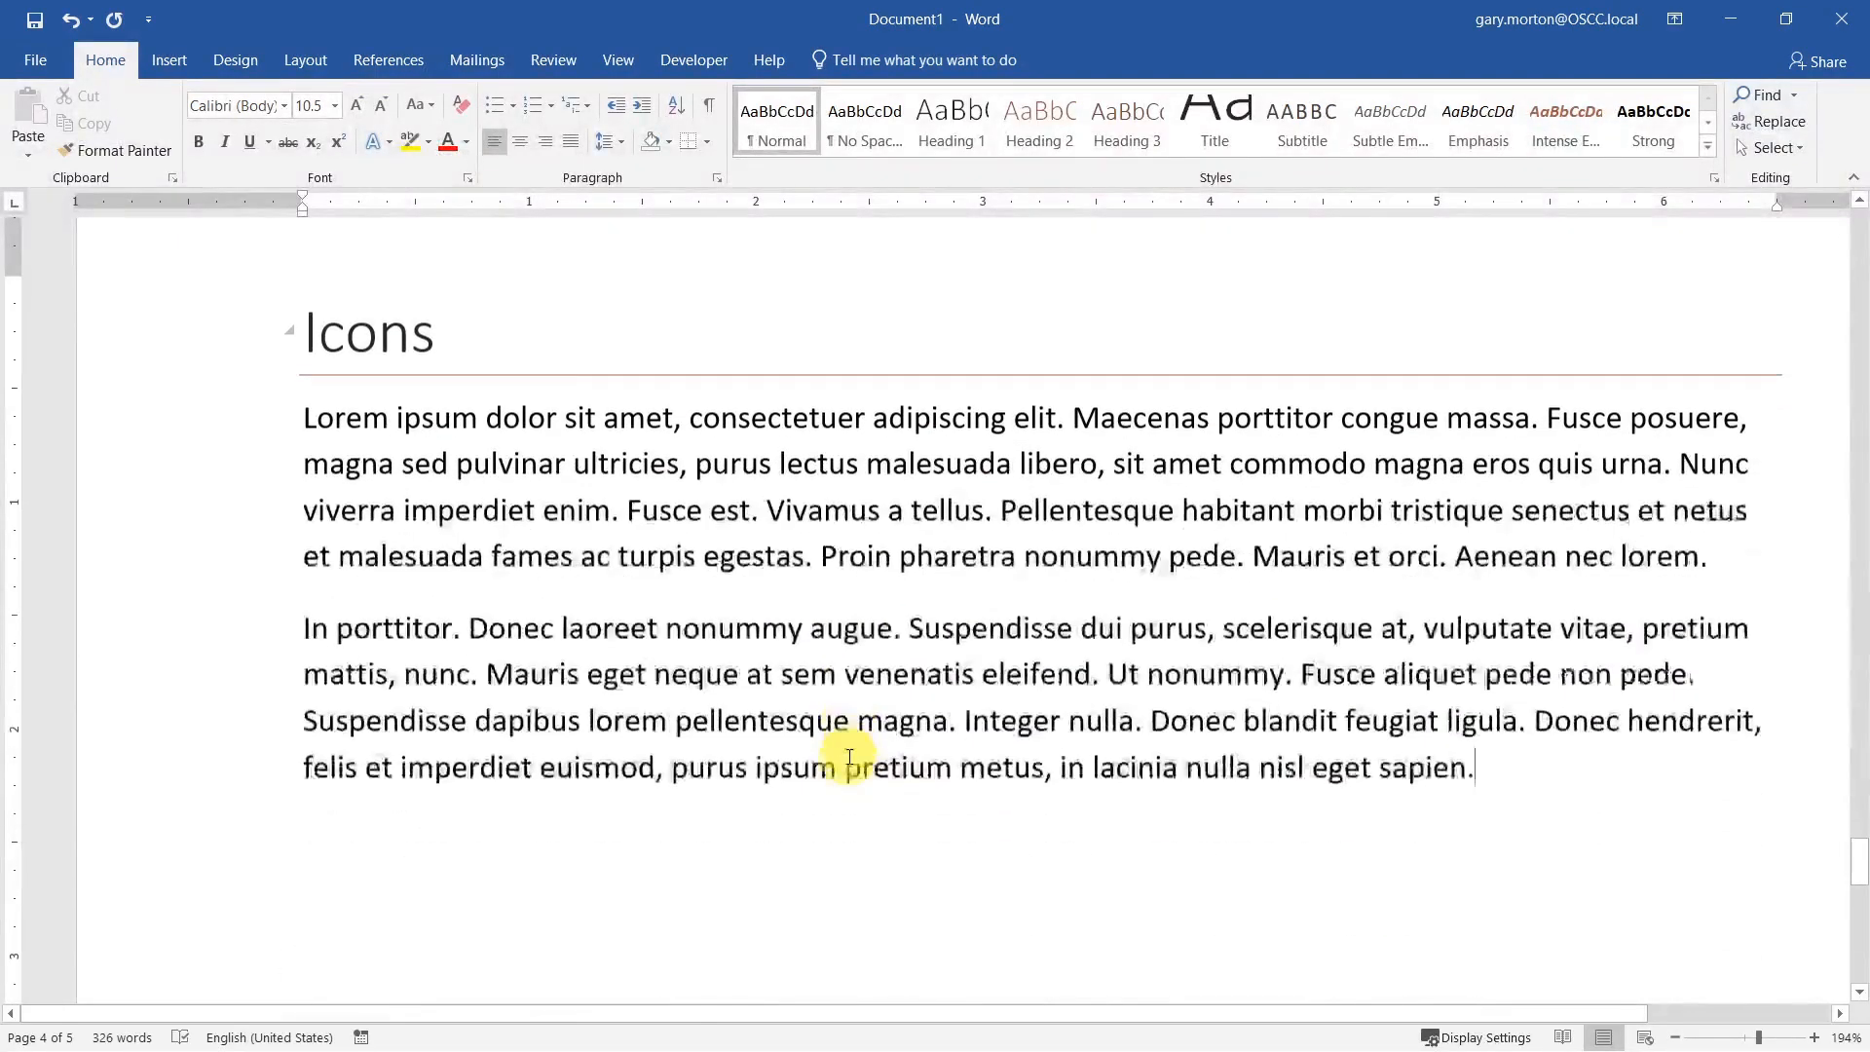
pyautogui.scroll(-1, 849, 758)
pyautogui.scroll(1, 849, 758)
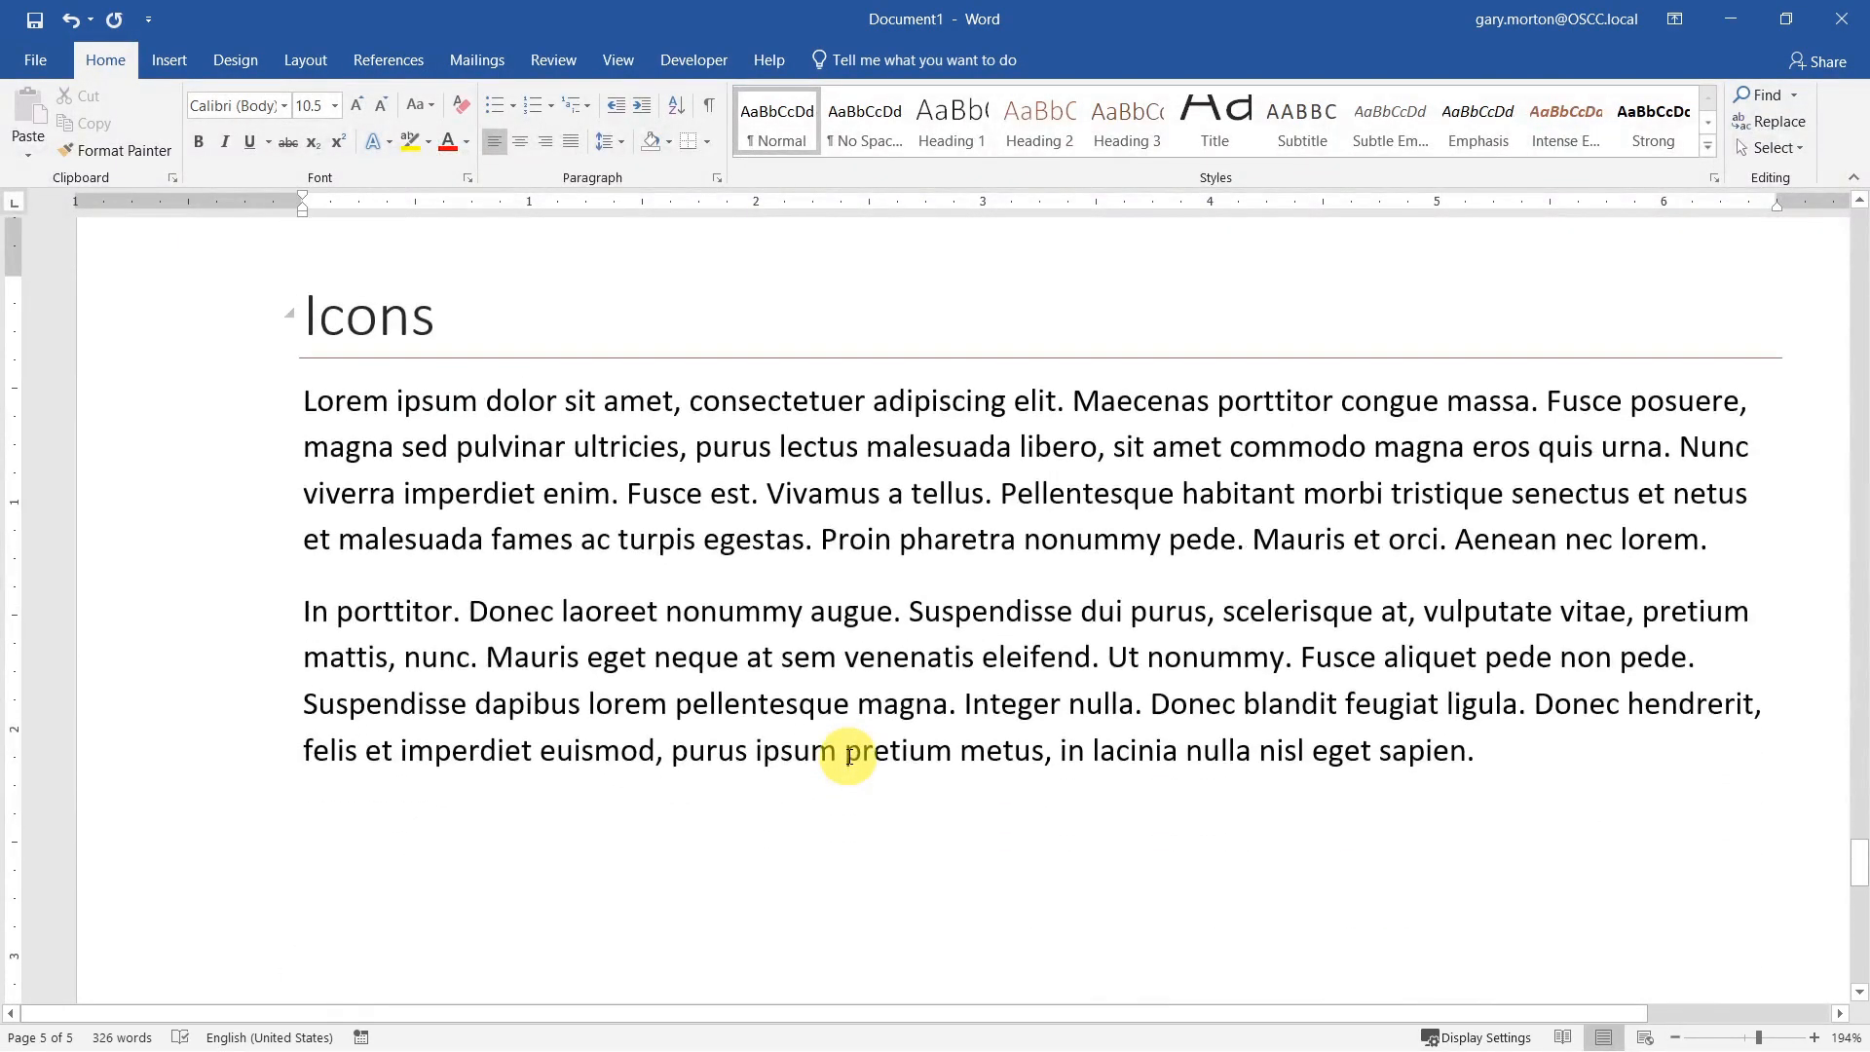
pyautogui.press('Return')
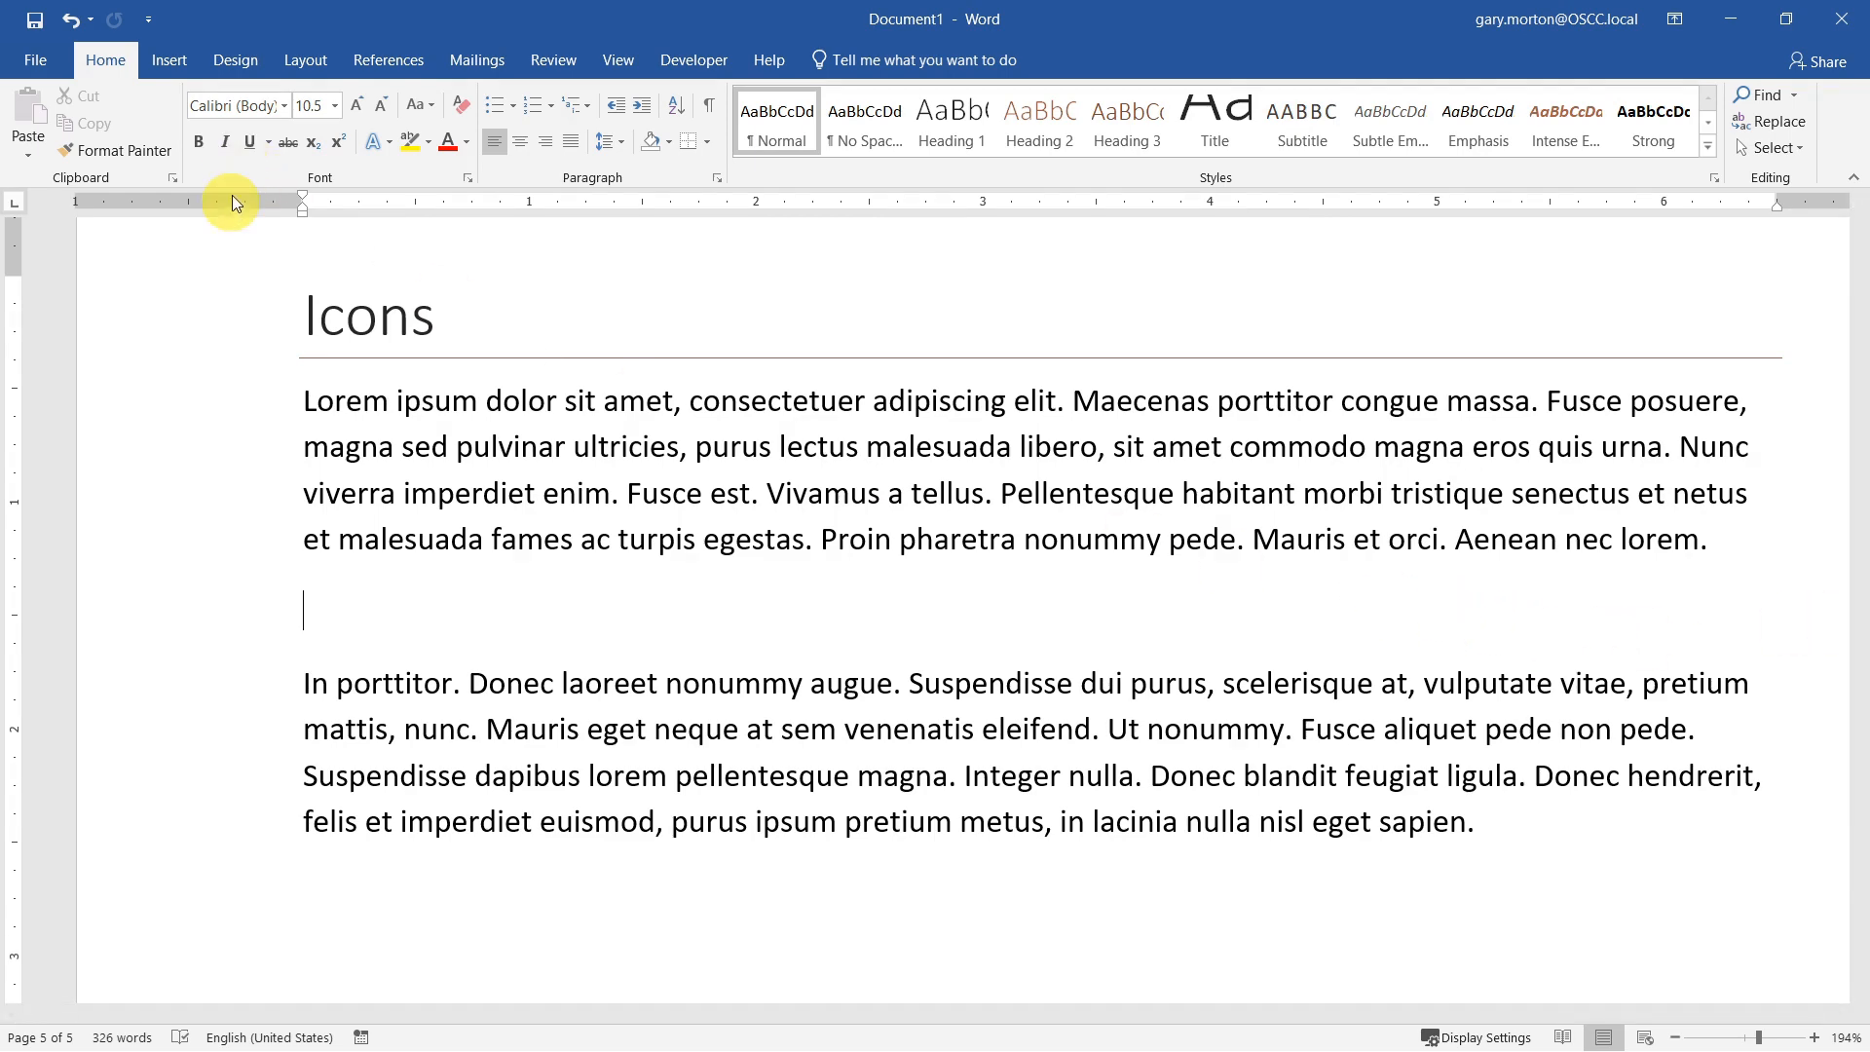
# Step: Browse the Process icons, search the icon library for "Rocket" and insert the rocket ship icon in the empty paragraph
pyautogui.click(171, 62)
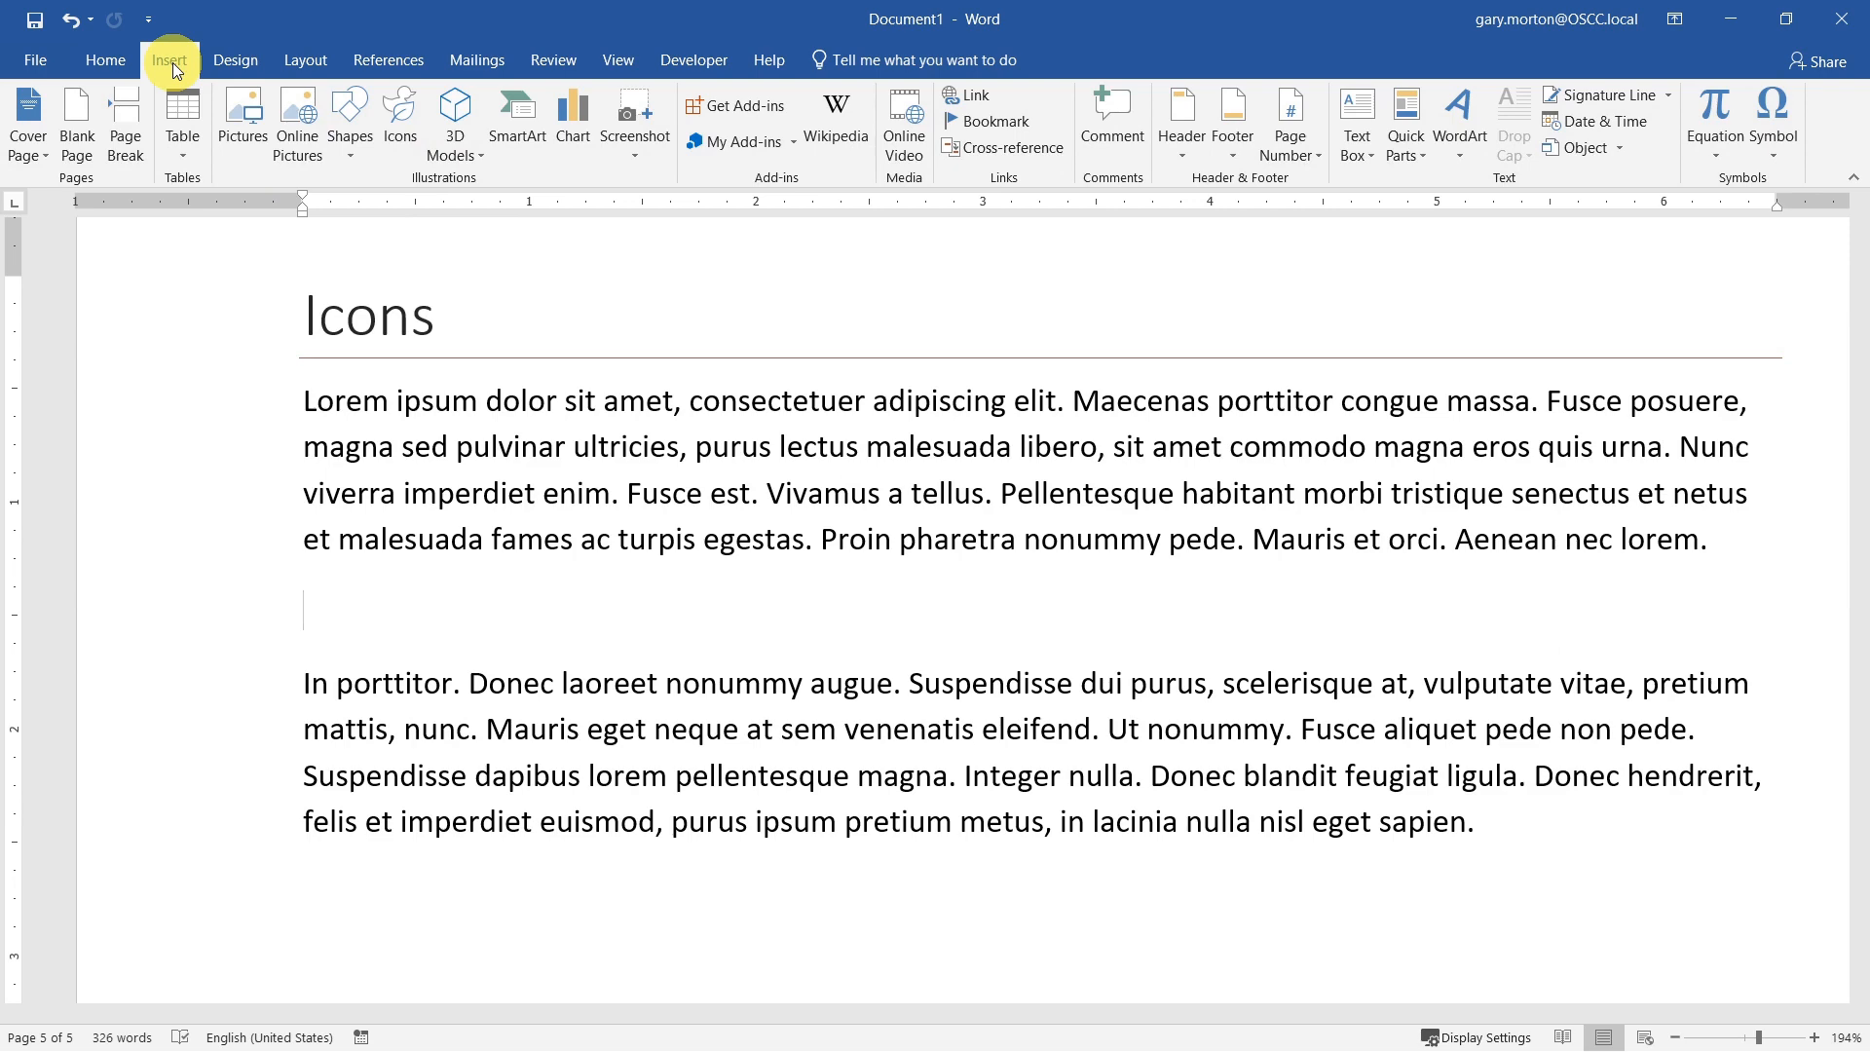
pyautogui.click(401, 120)
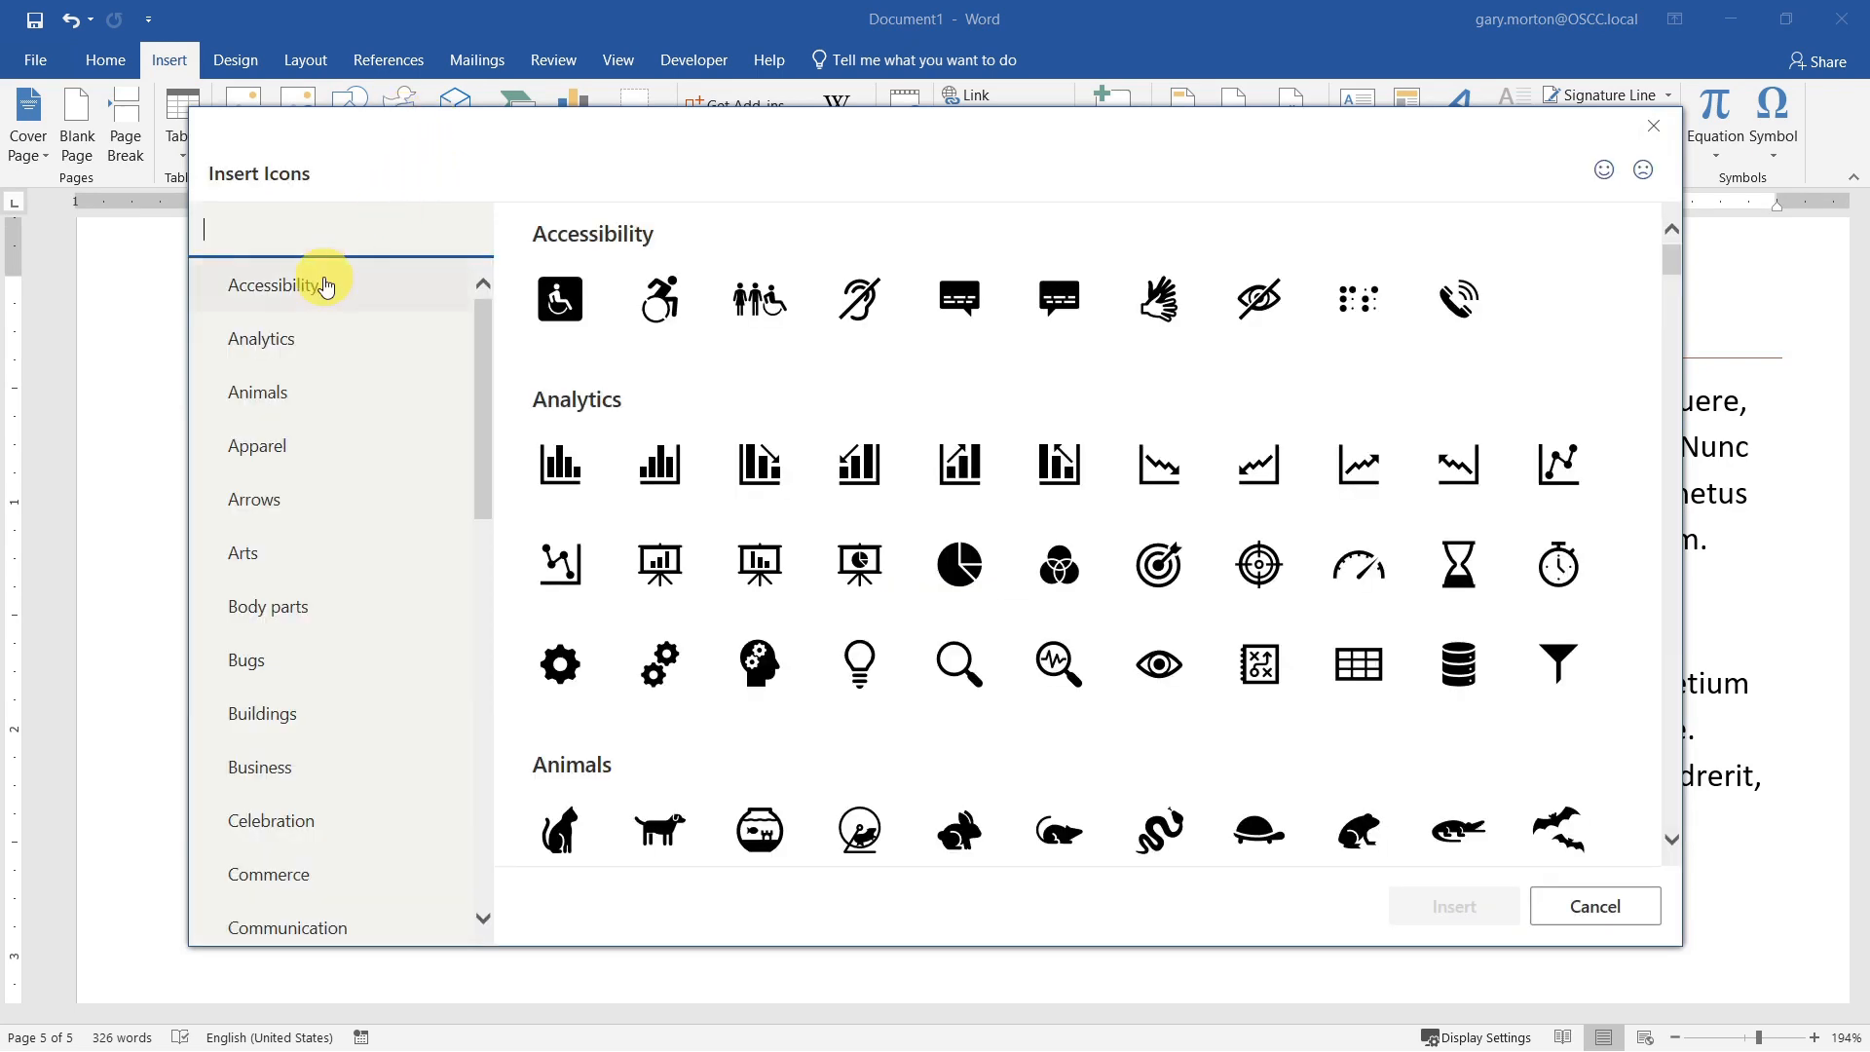
pyautogui.scroll(-3, 301, 298)
pyautogui.scroll(-6, 297, 455)
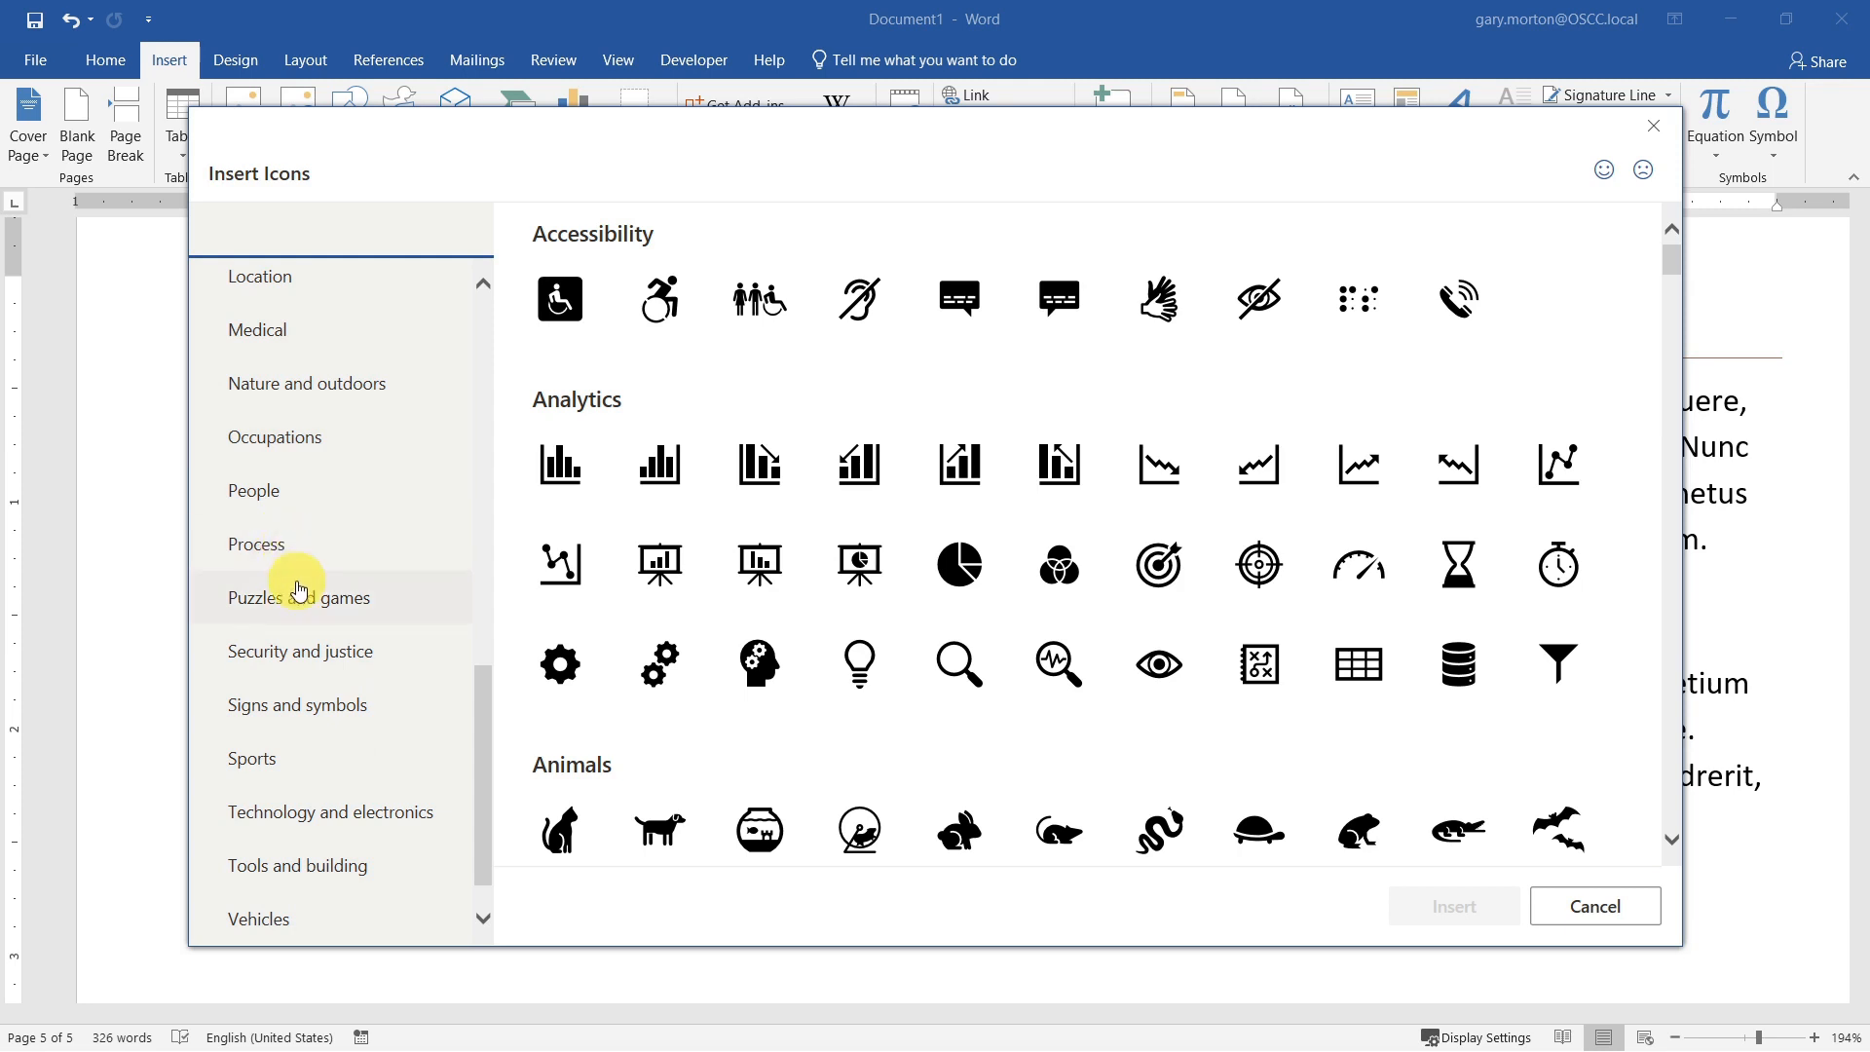
pyautogui.click(295, 549)
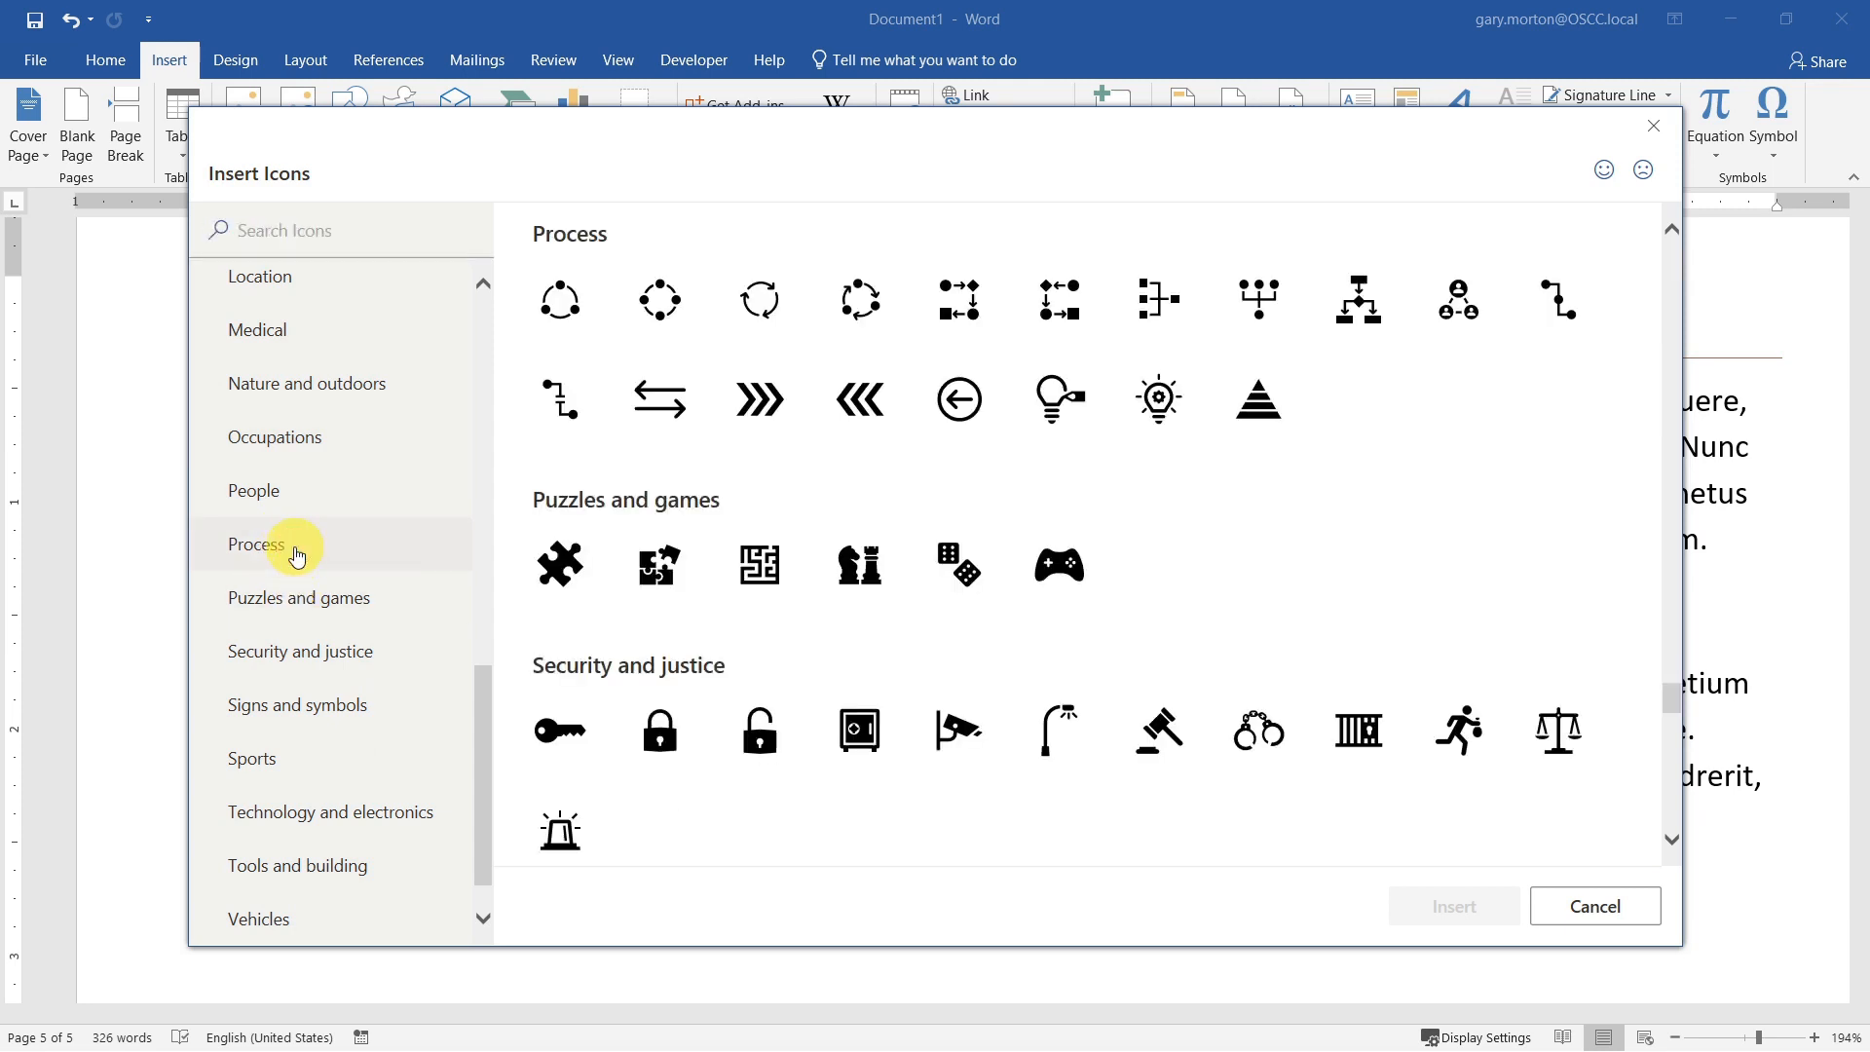
pyautogui.click(348, 232)
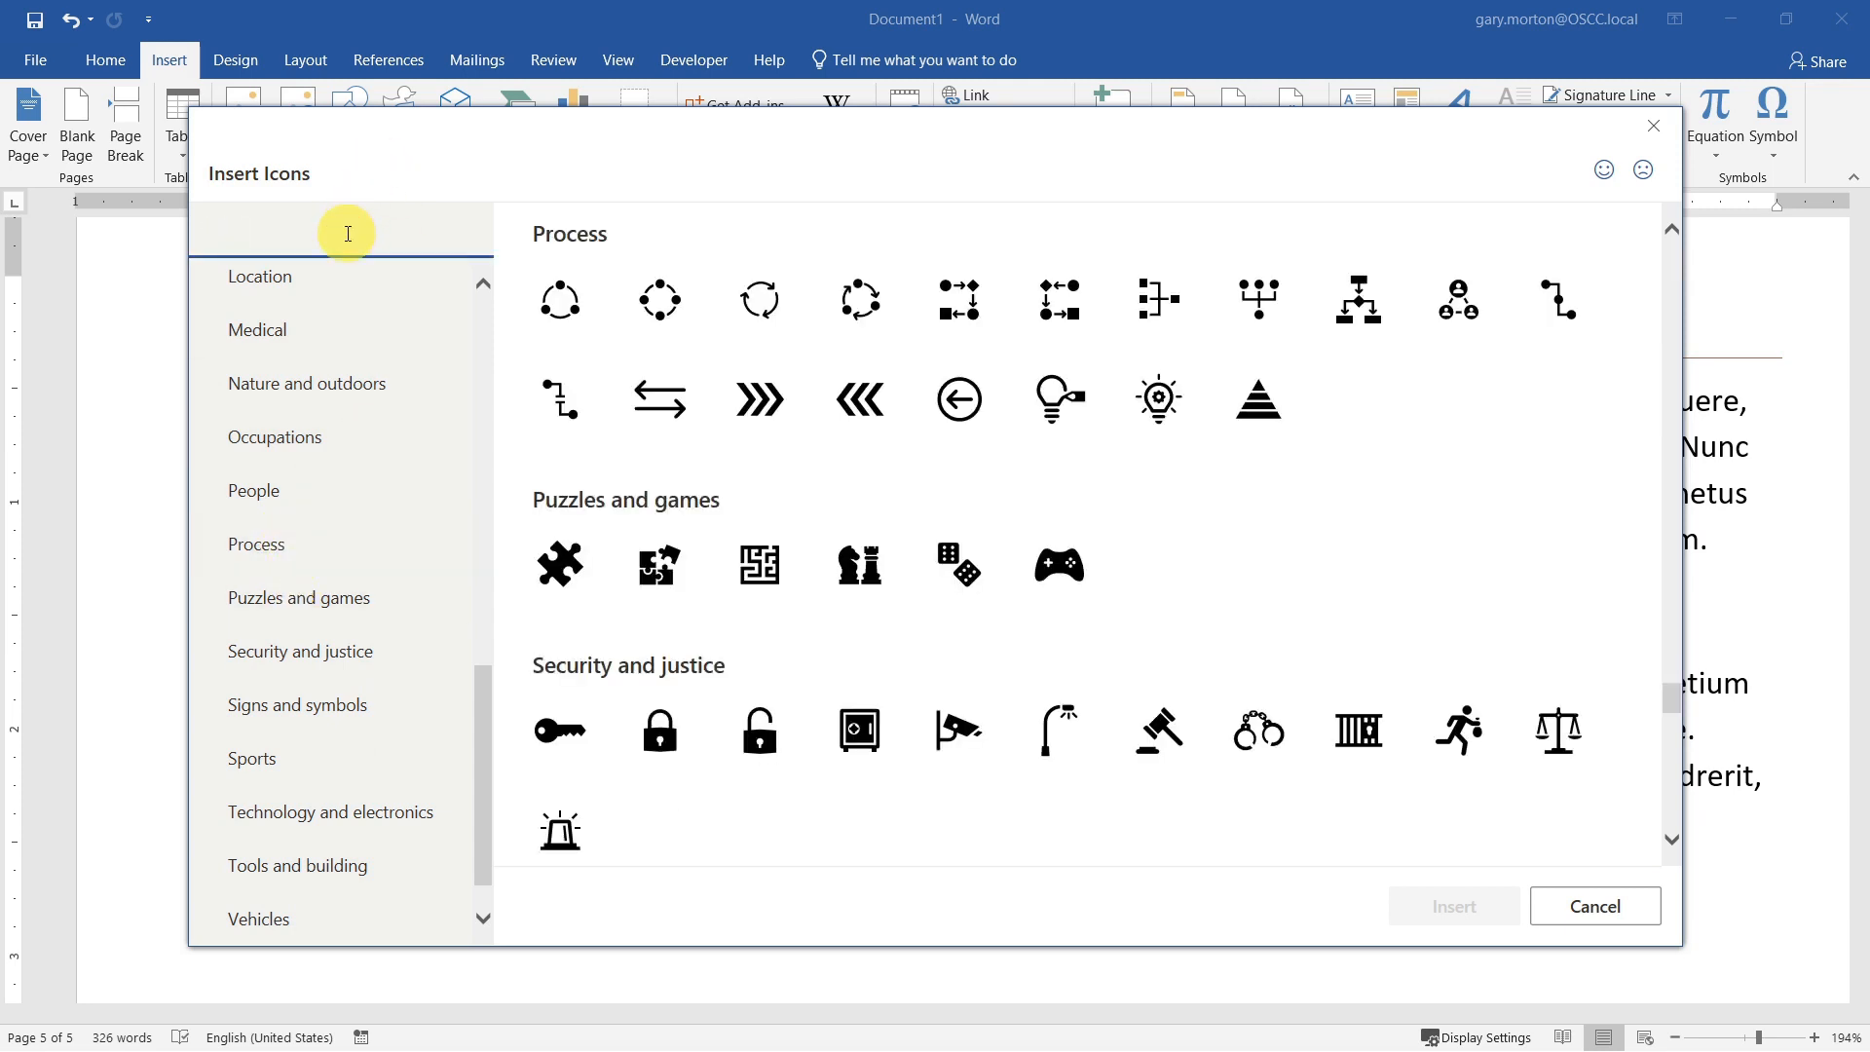
pyautogui.write('Rocket')
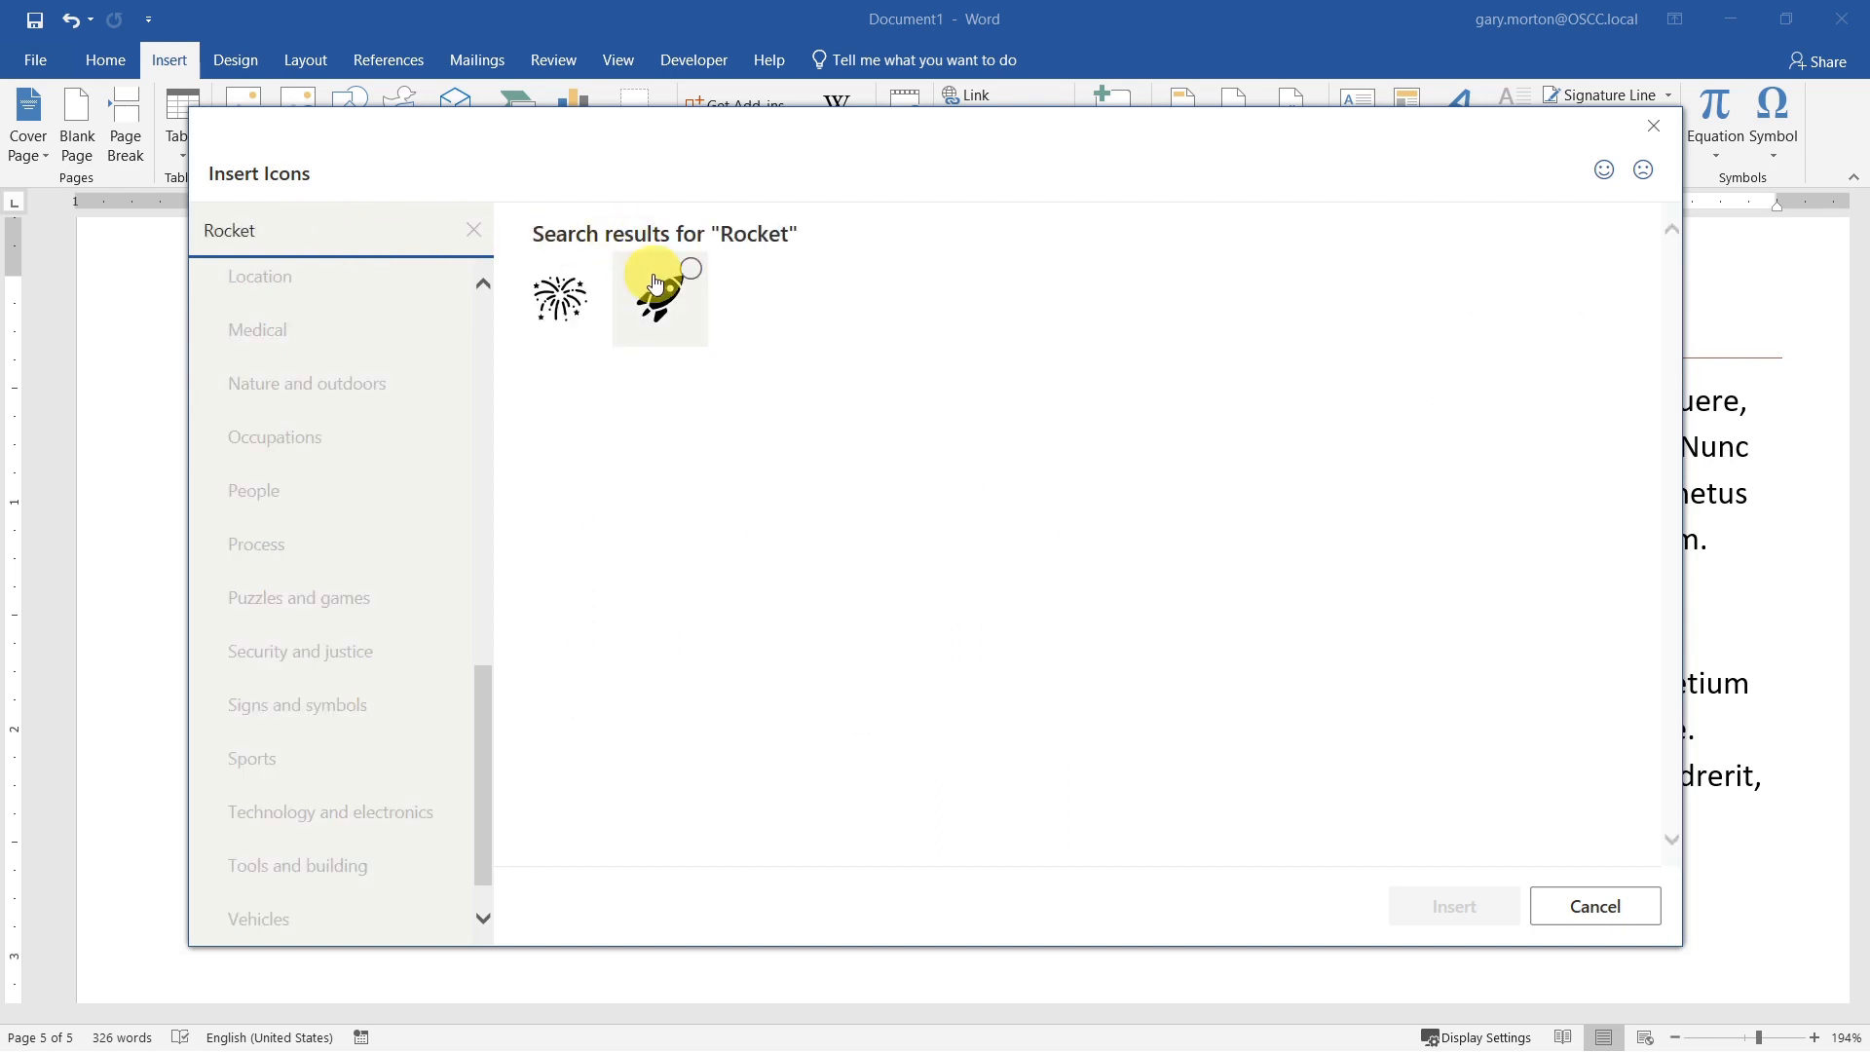
pyautogui.click(662, 305)
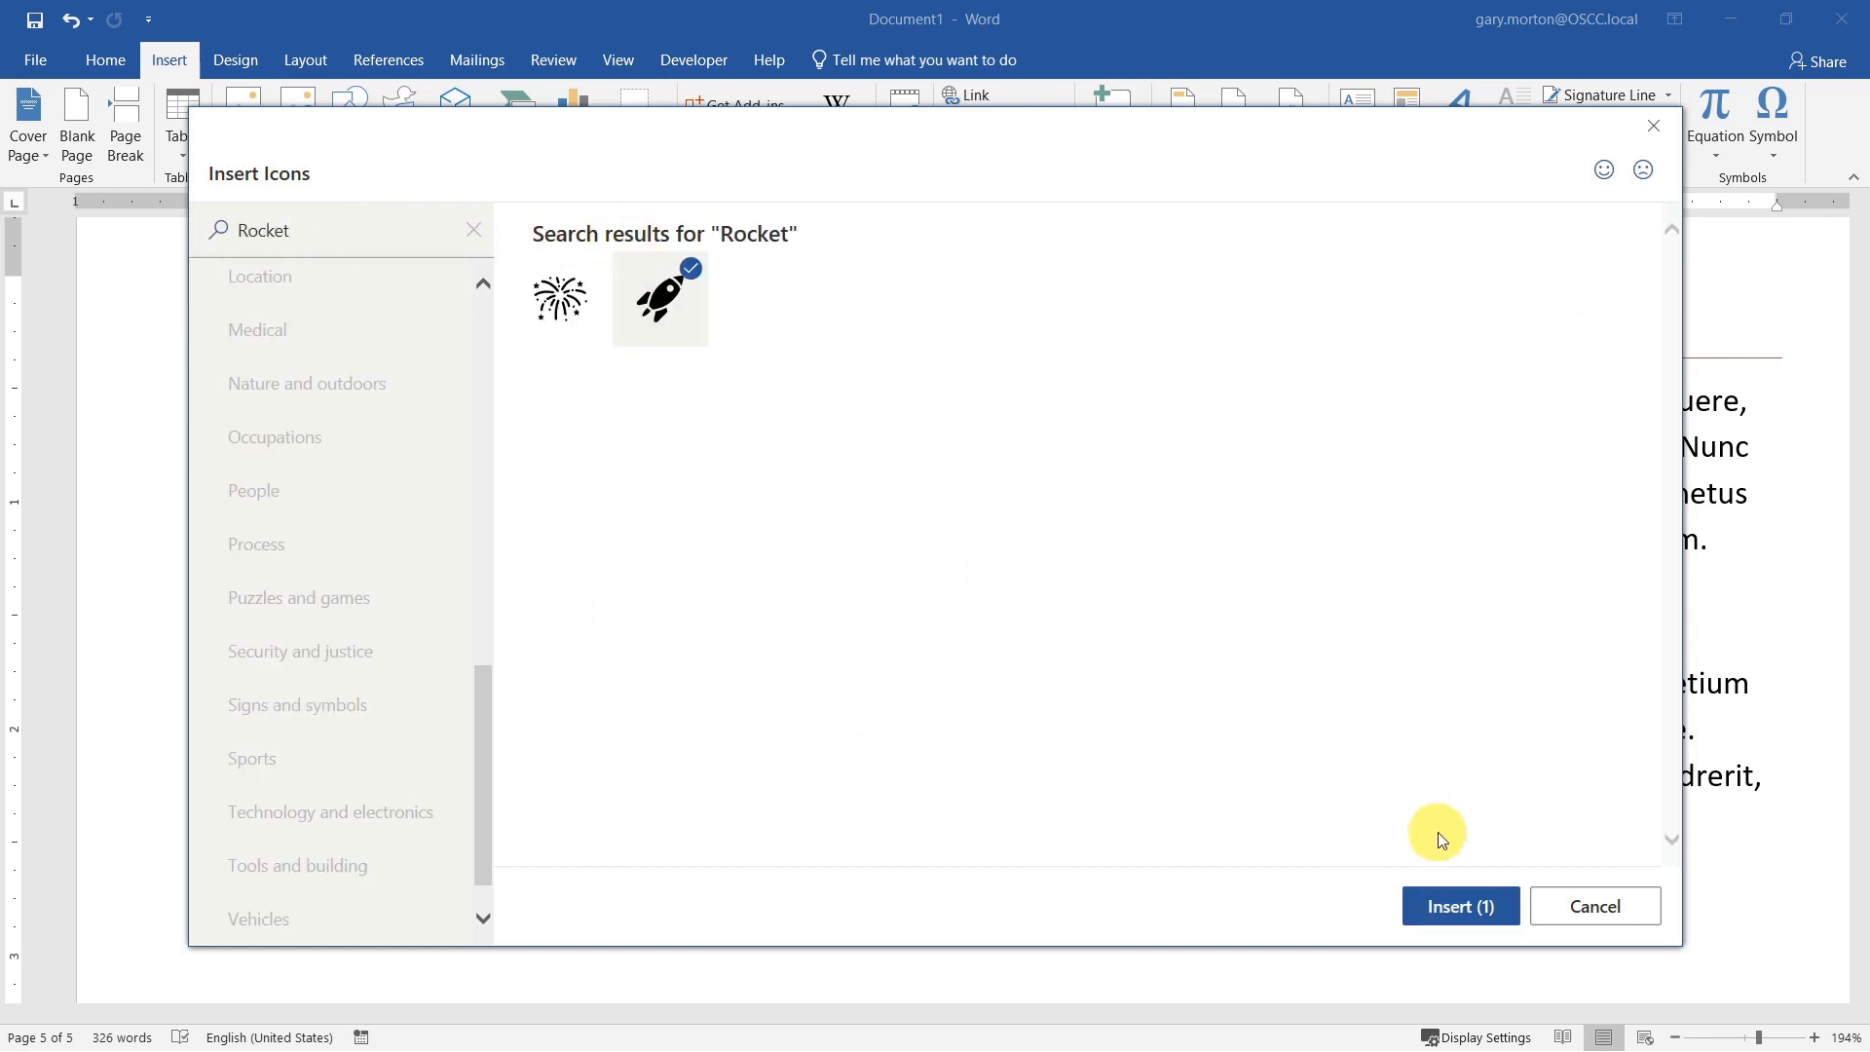
pyautogui.click(1471, 902)
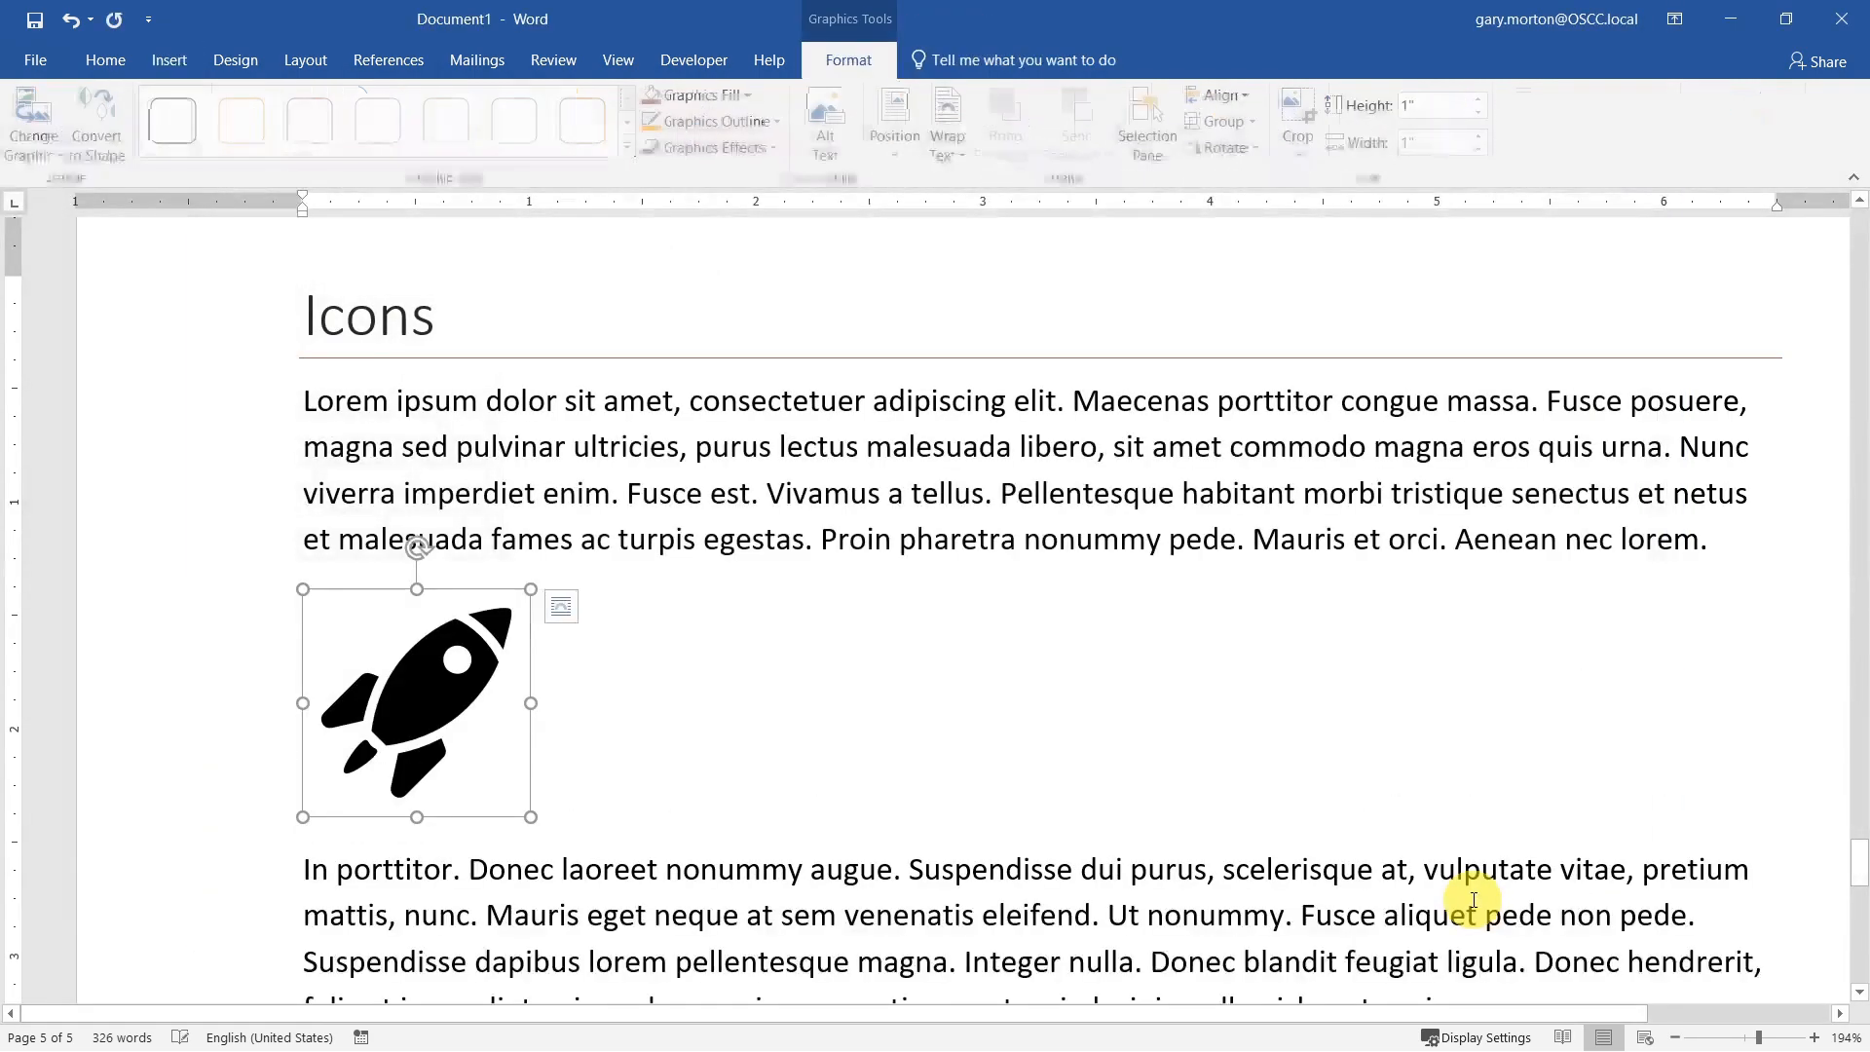
pyautogui.click(1367, 779)
# Step: Center the rocket icon between the two paragraphs and enlarge it proportionally to nearly twice its size
pyautogui.click(457, 696)
pyautogui.click(563, 608)
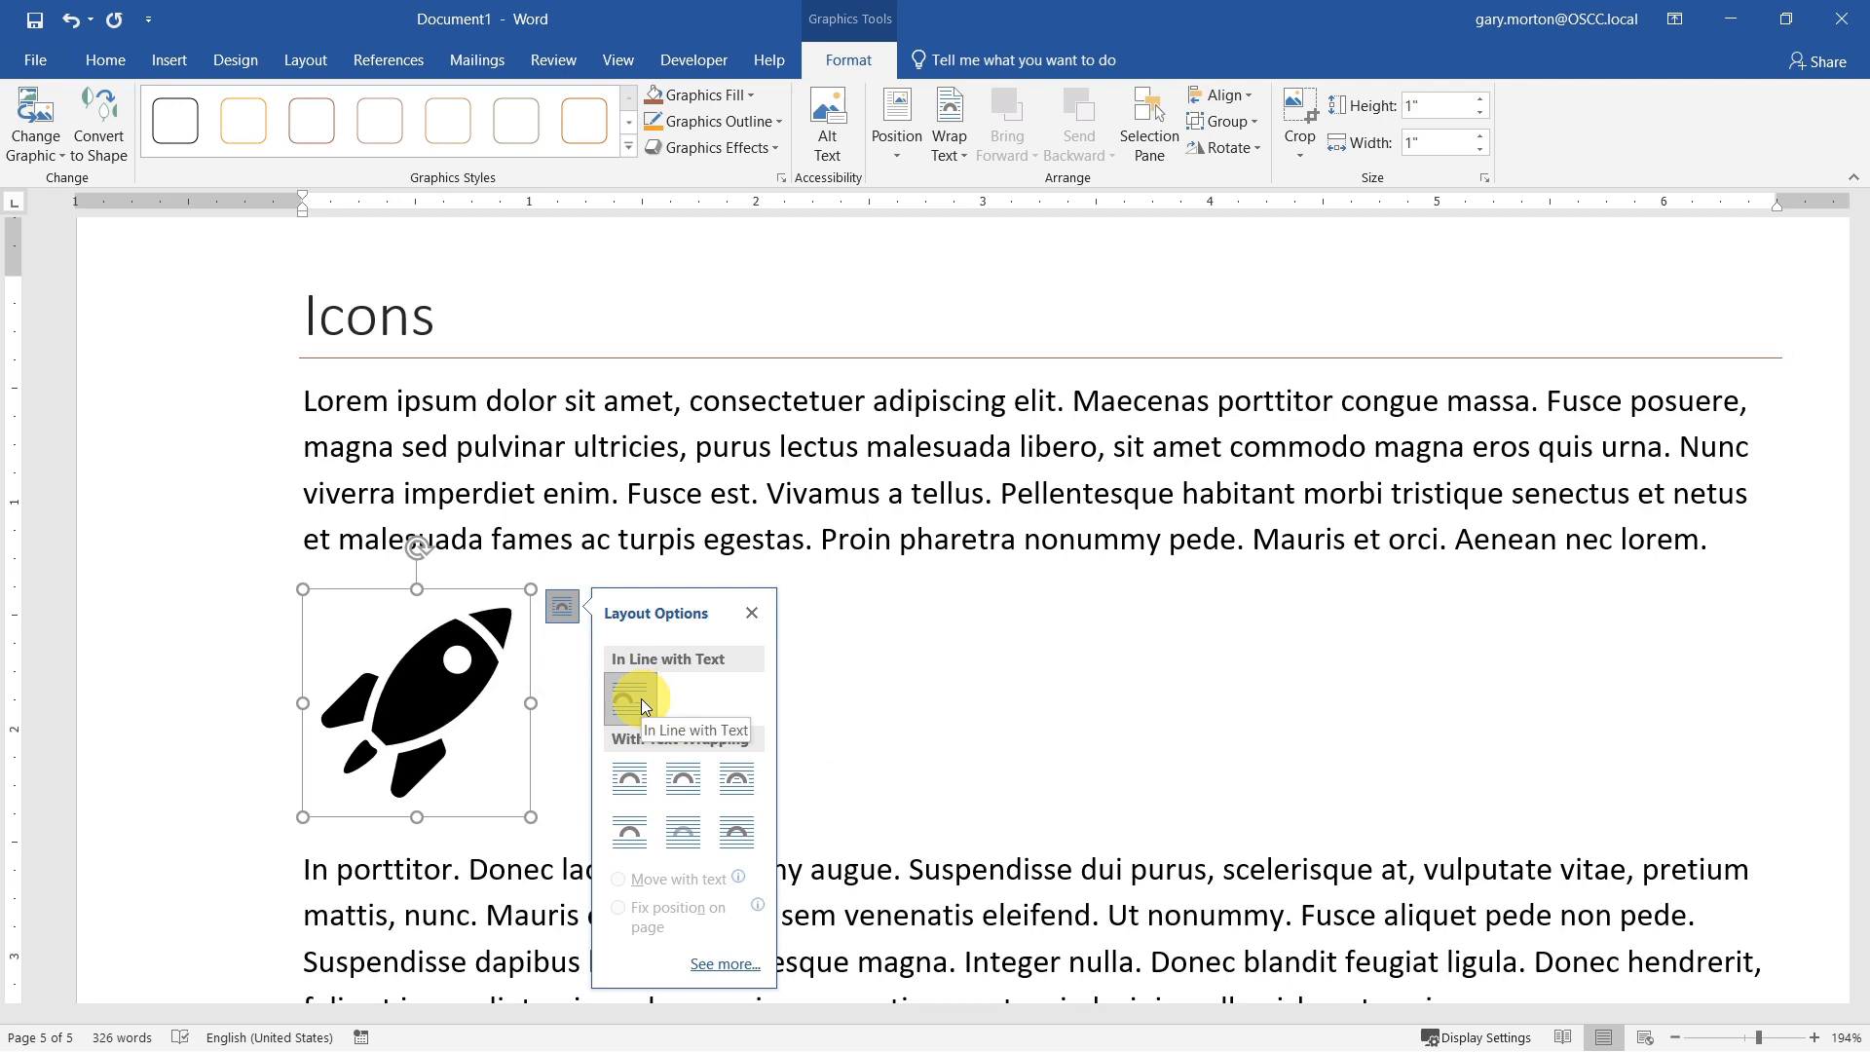
pyautogui.click(1178, 785)
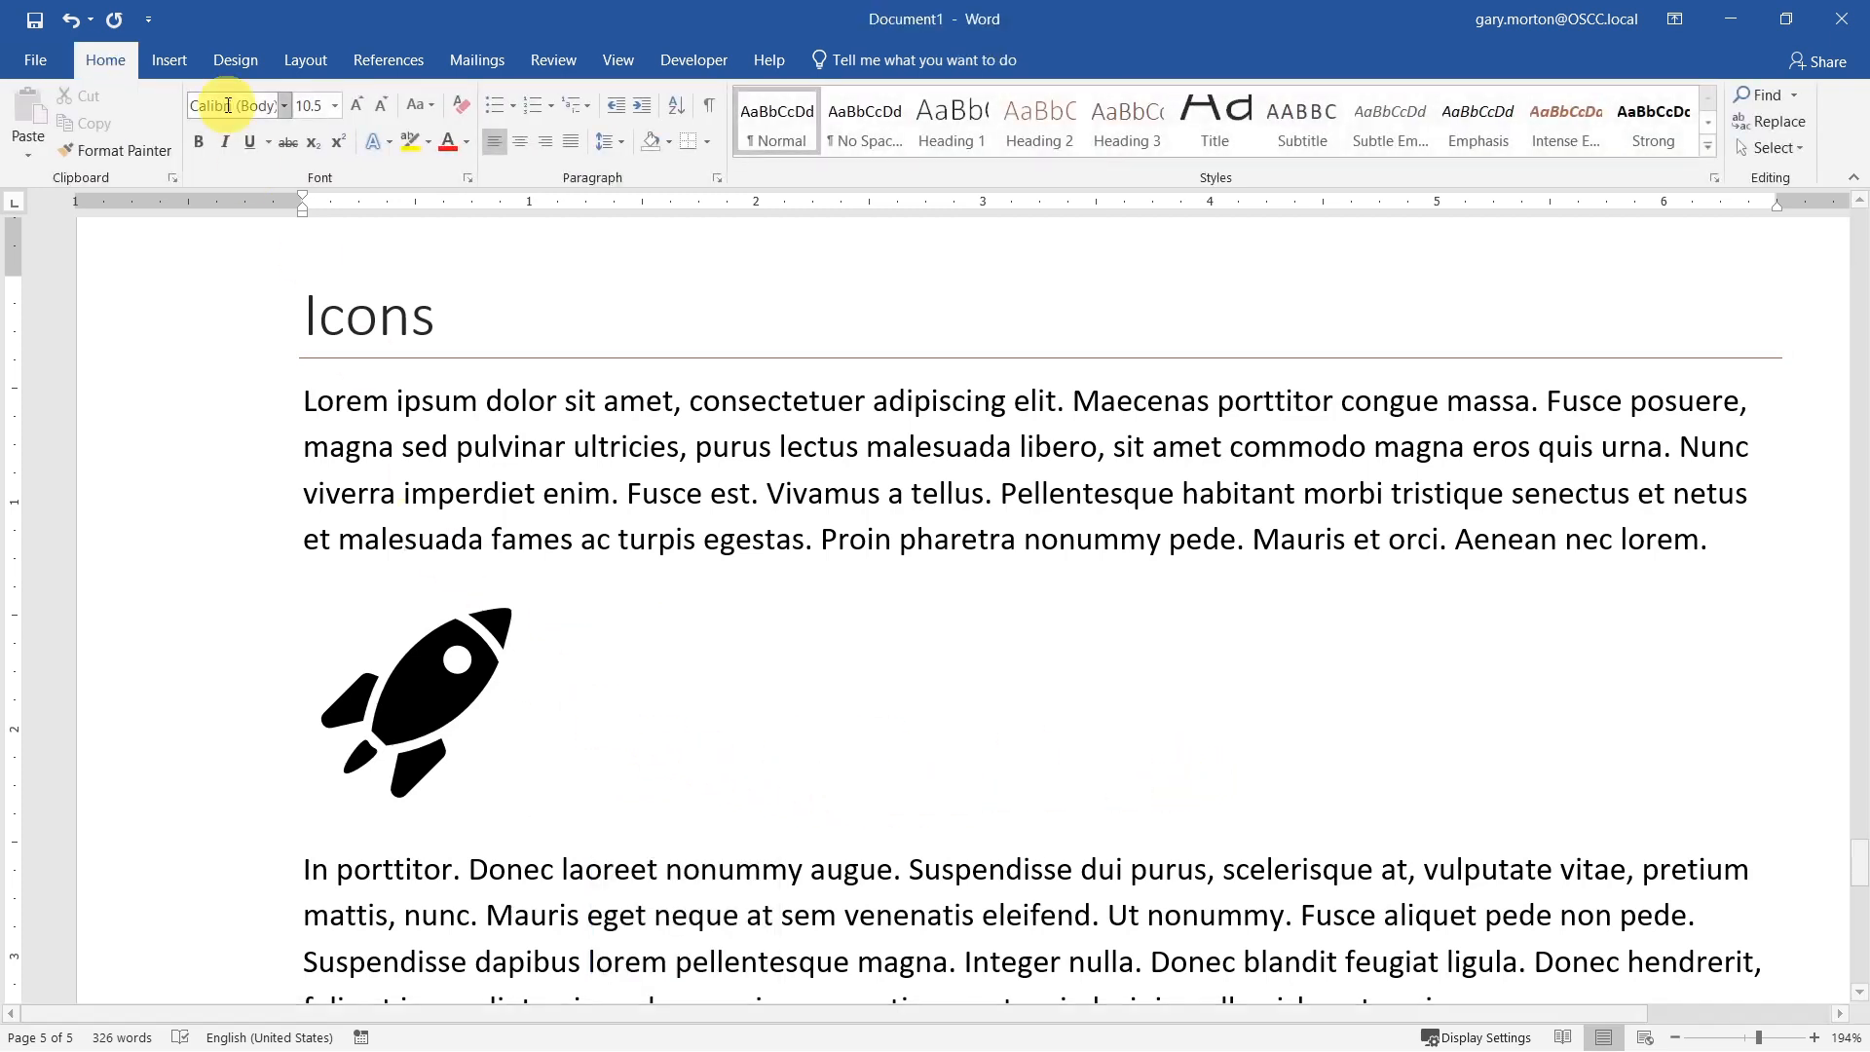
pyautogui.click(520, 141)
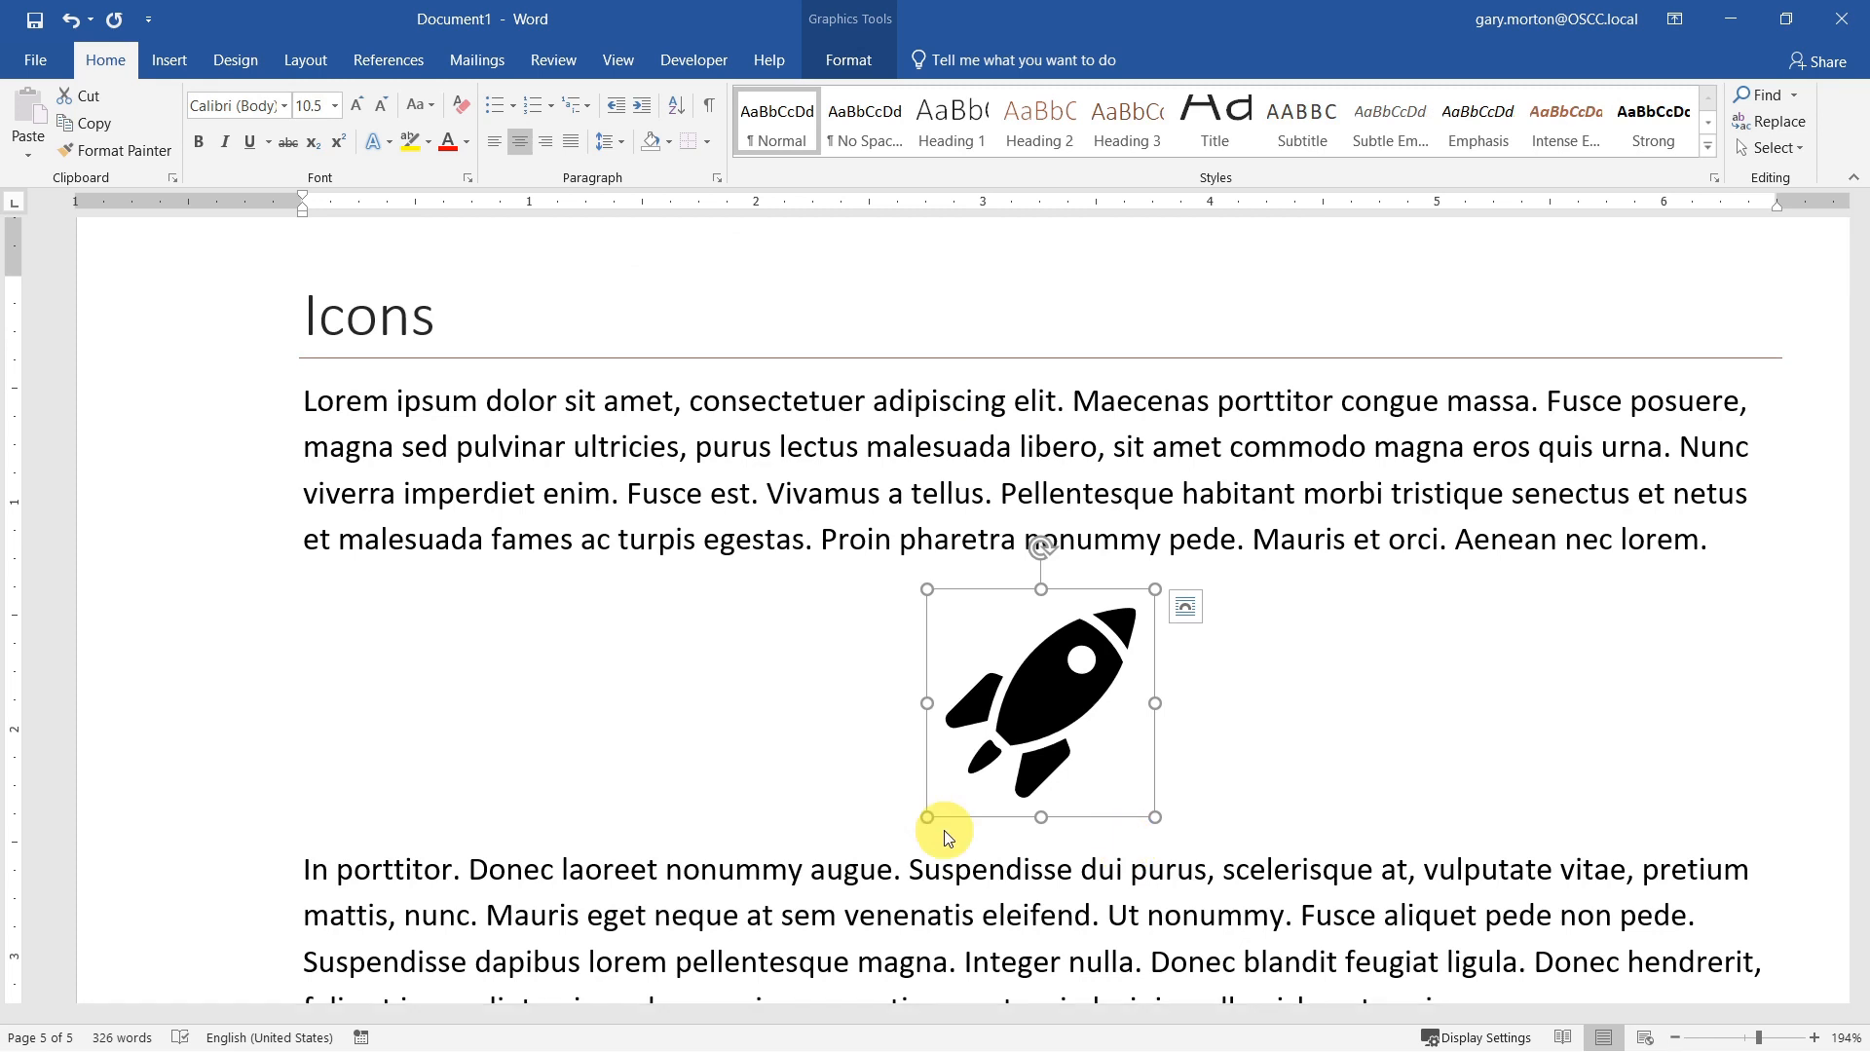
pyautogui.moveTo(929, 819); pyautogui.dragTo(756, 877)
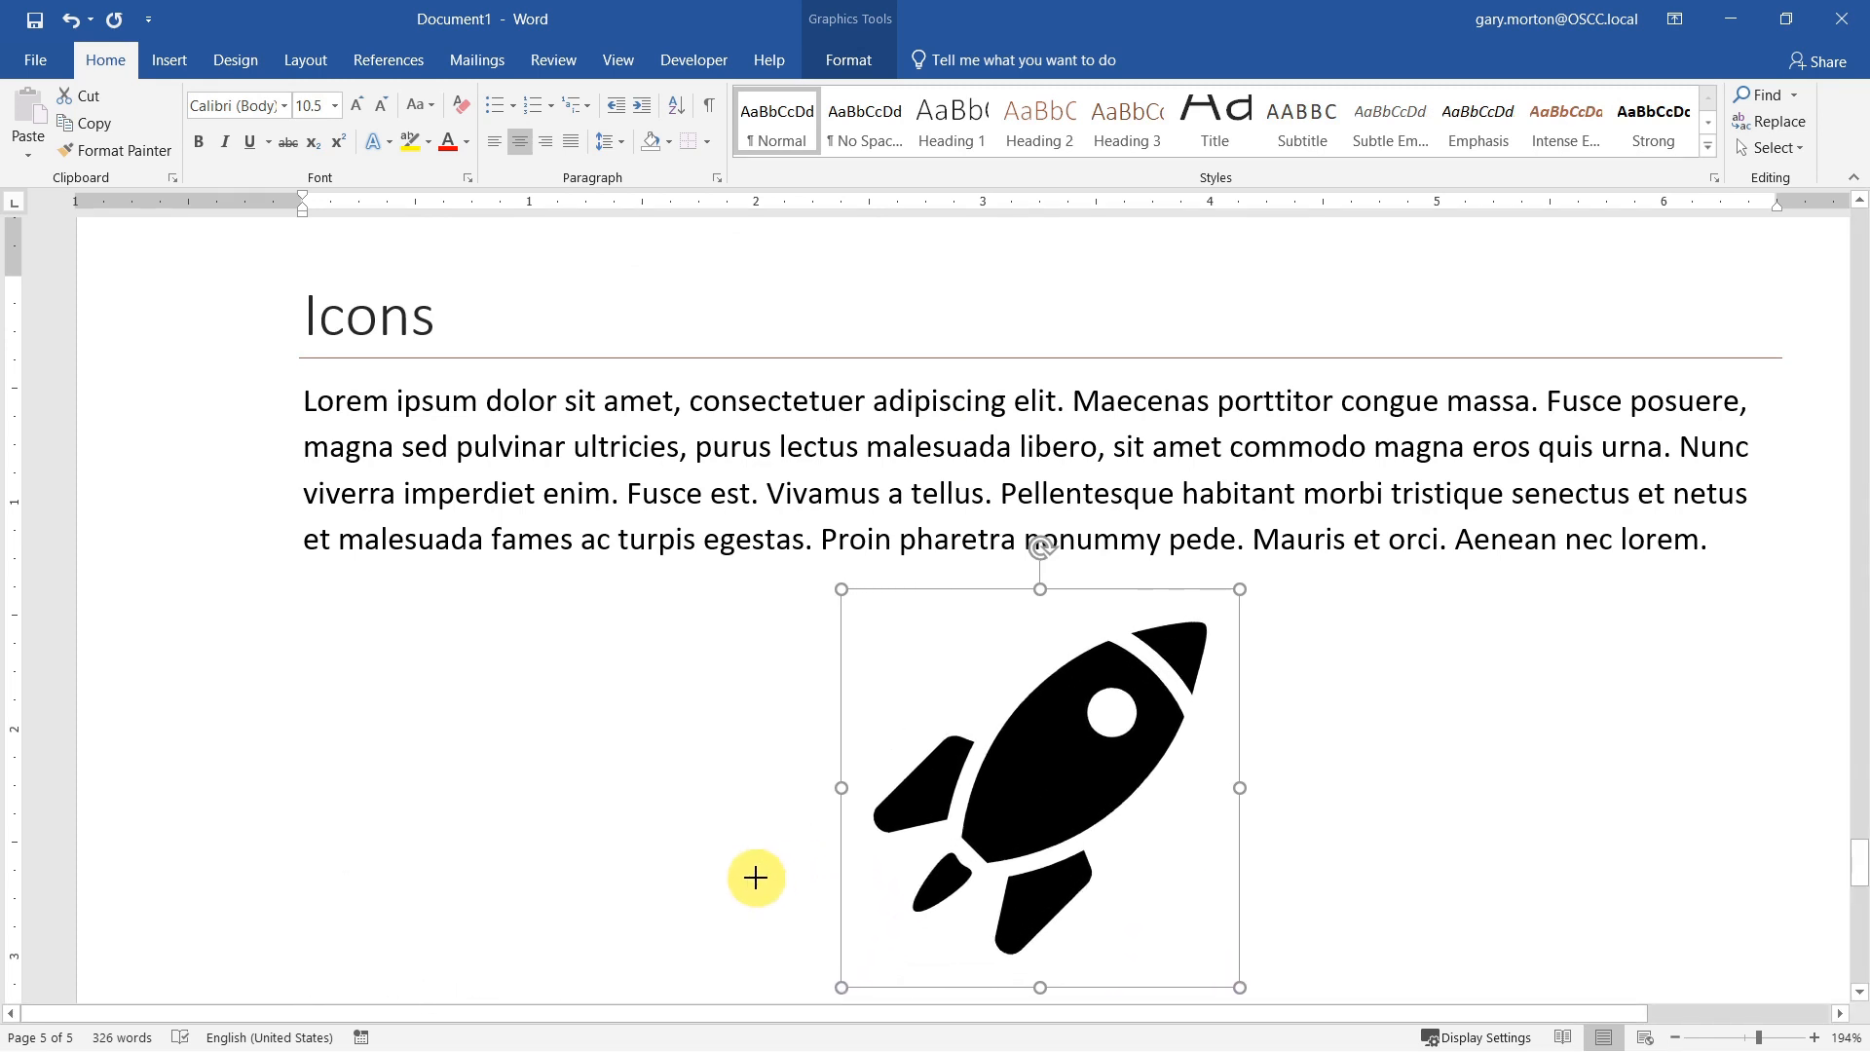
pyautogui.scroll(-2, 756, 879)
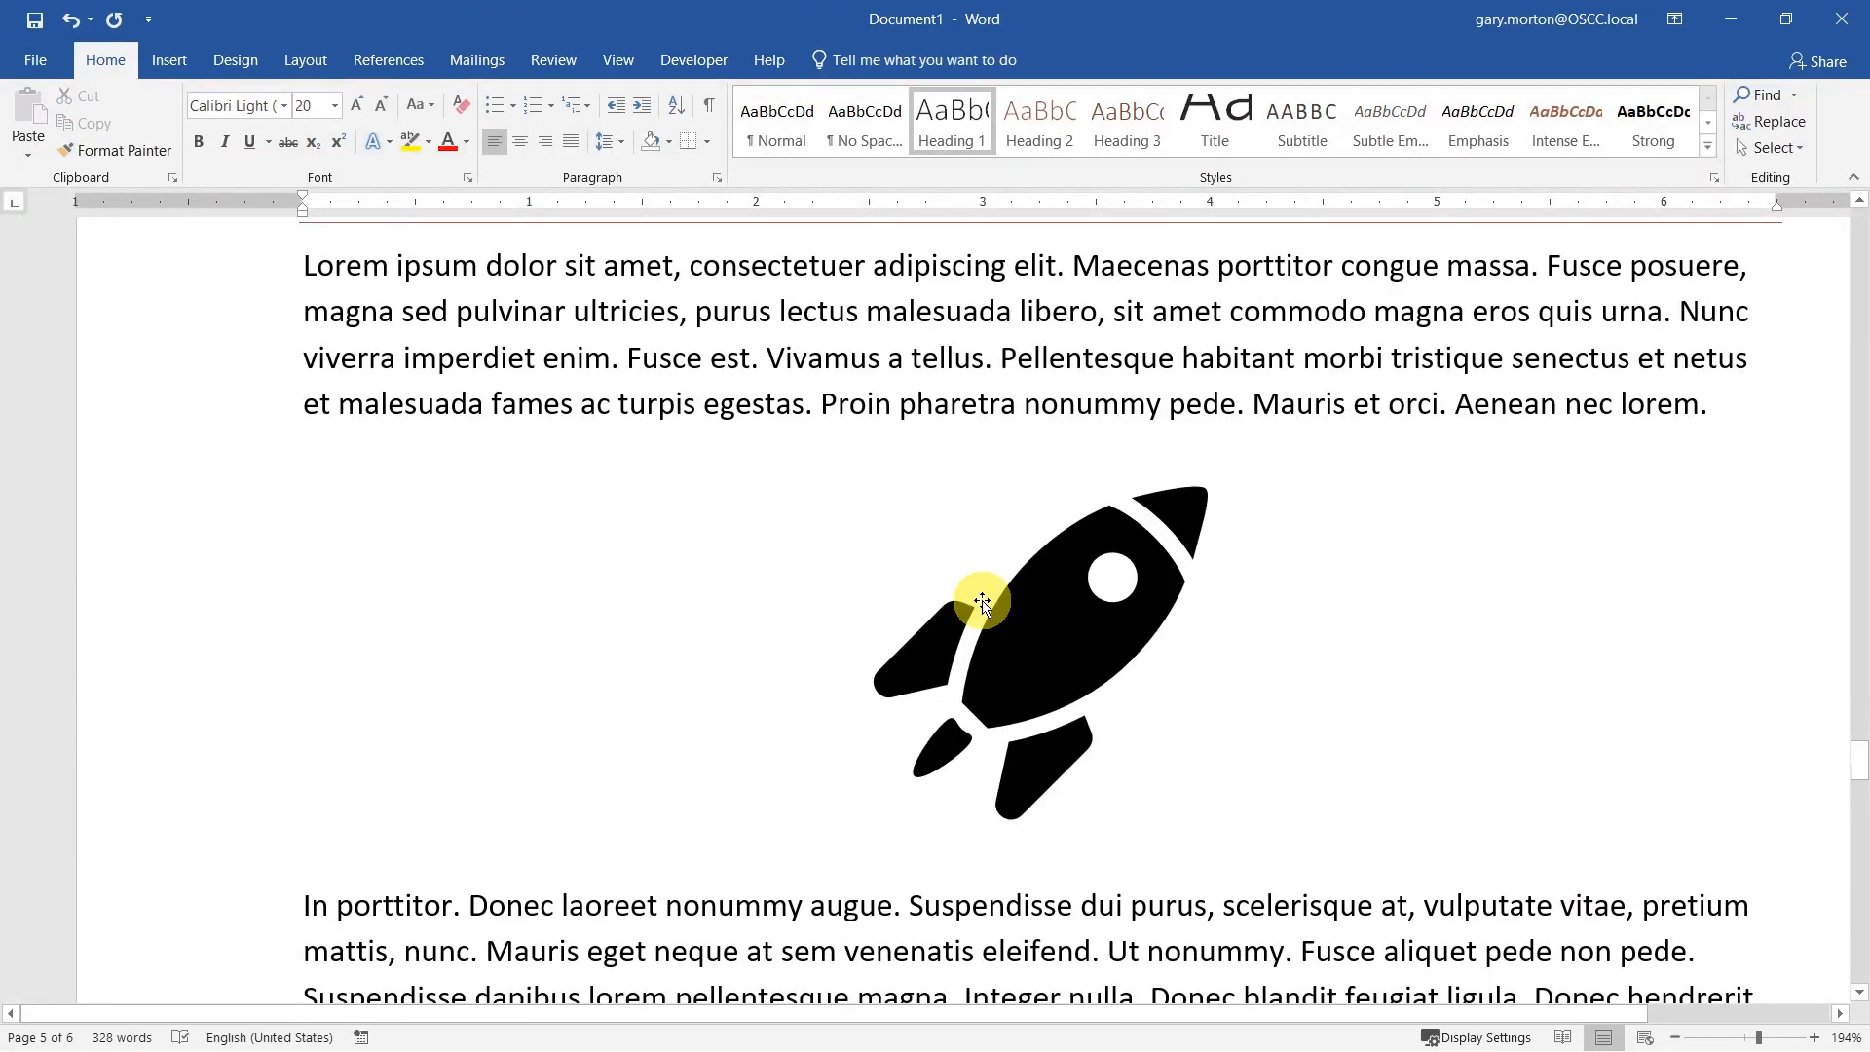
pyautogui.scroll(-8, 981, 598)
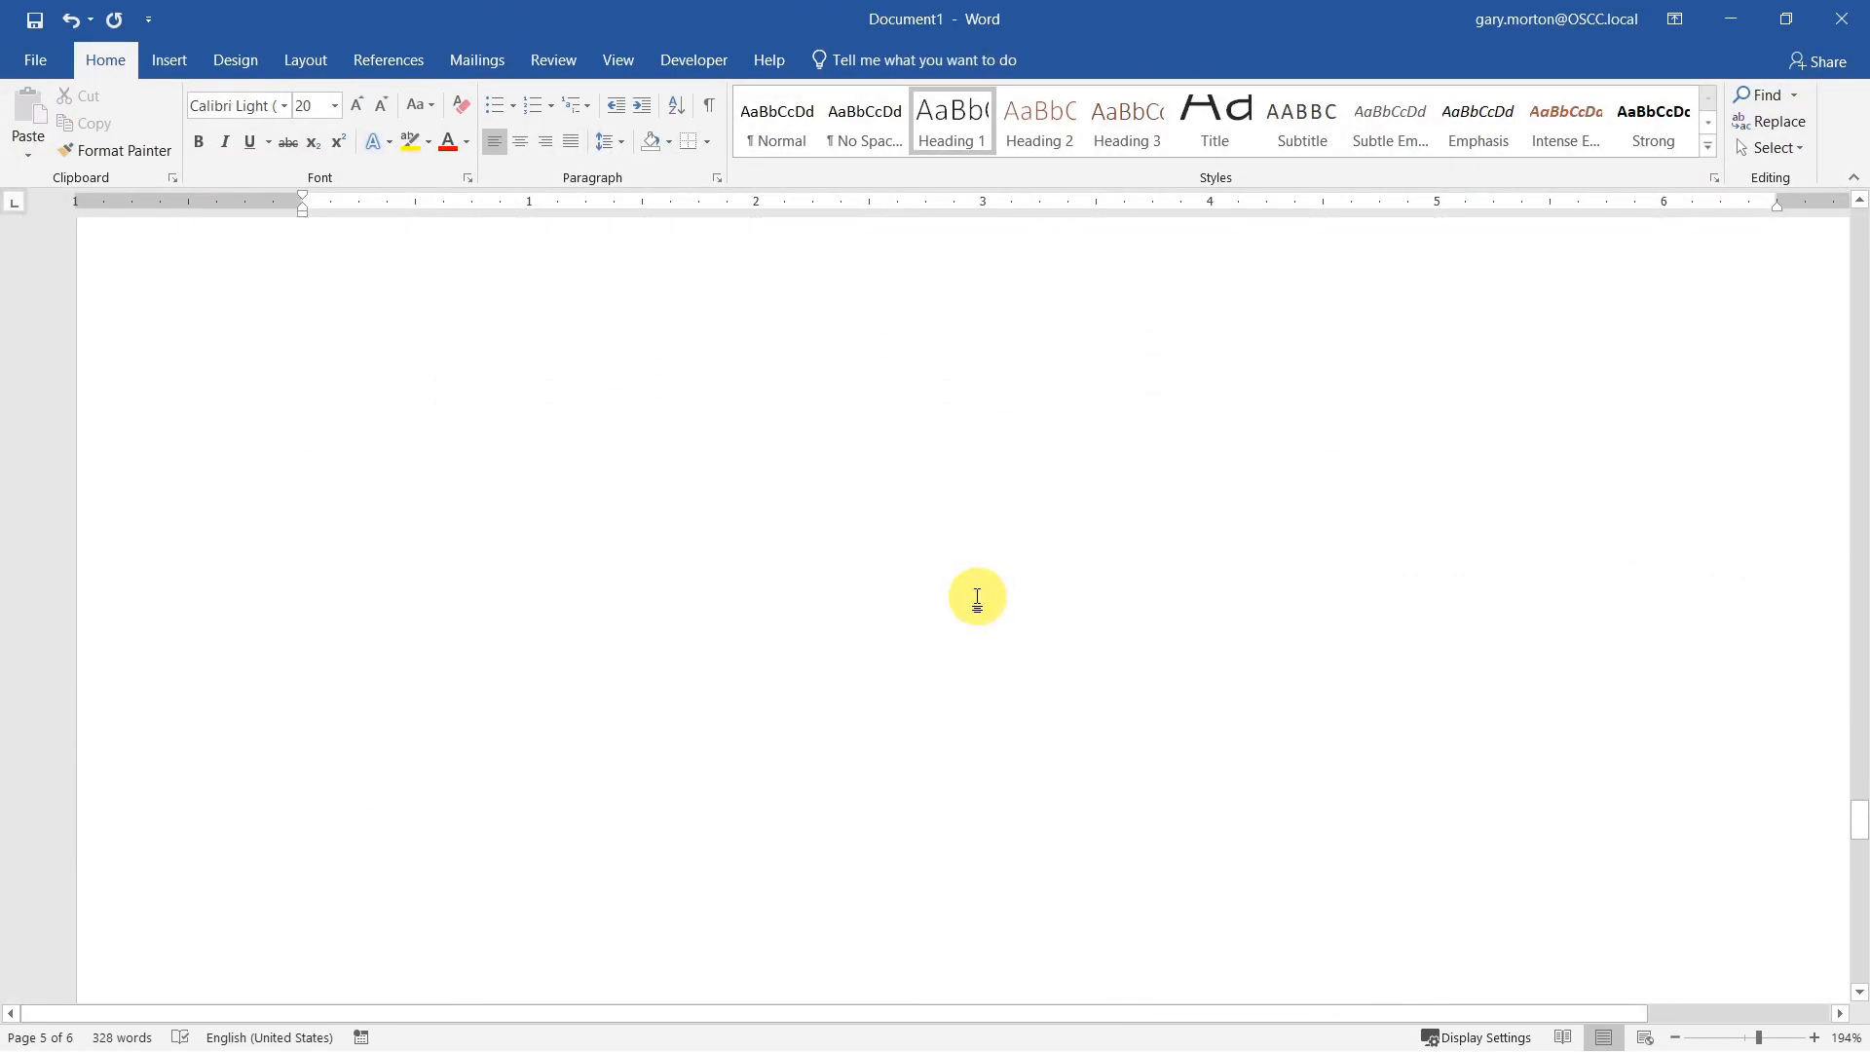
# Step: Insert a Multidirectional Cycle SmartArt graphic below the Smart Art heading and shrink it to about 2.73" wide by 1.59" high
pyautogui.scroll(-8, 977, 597)
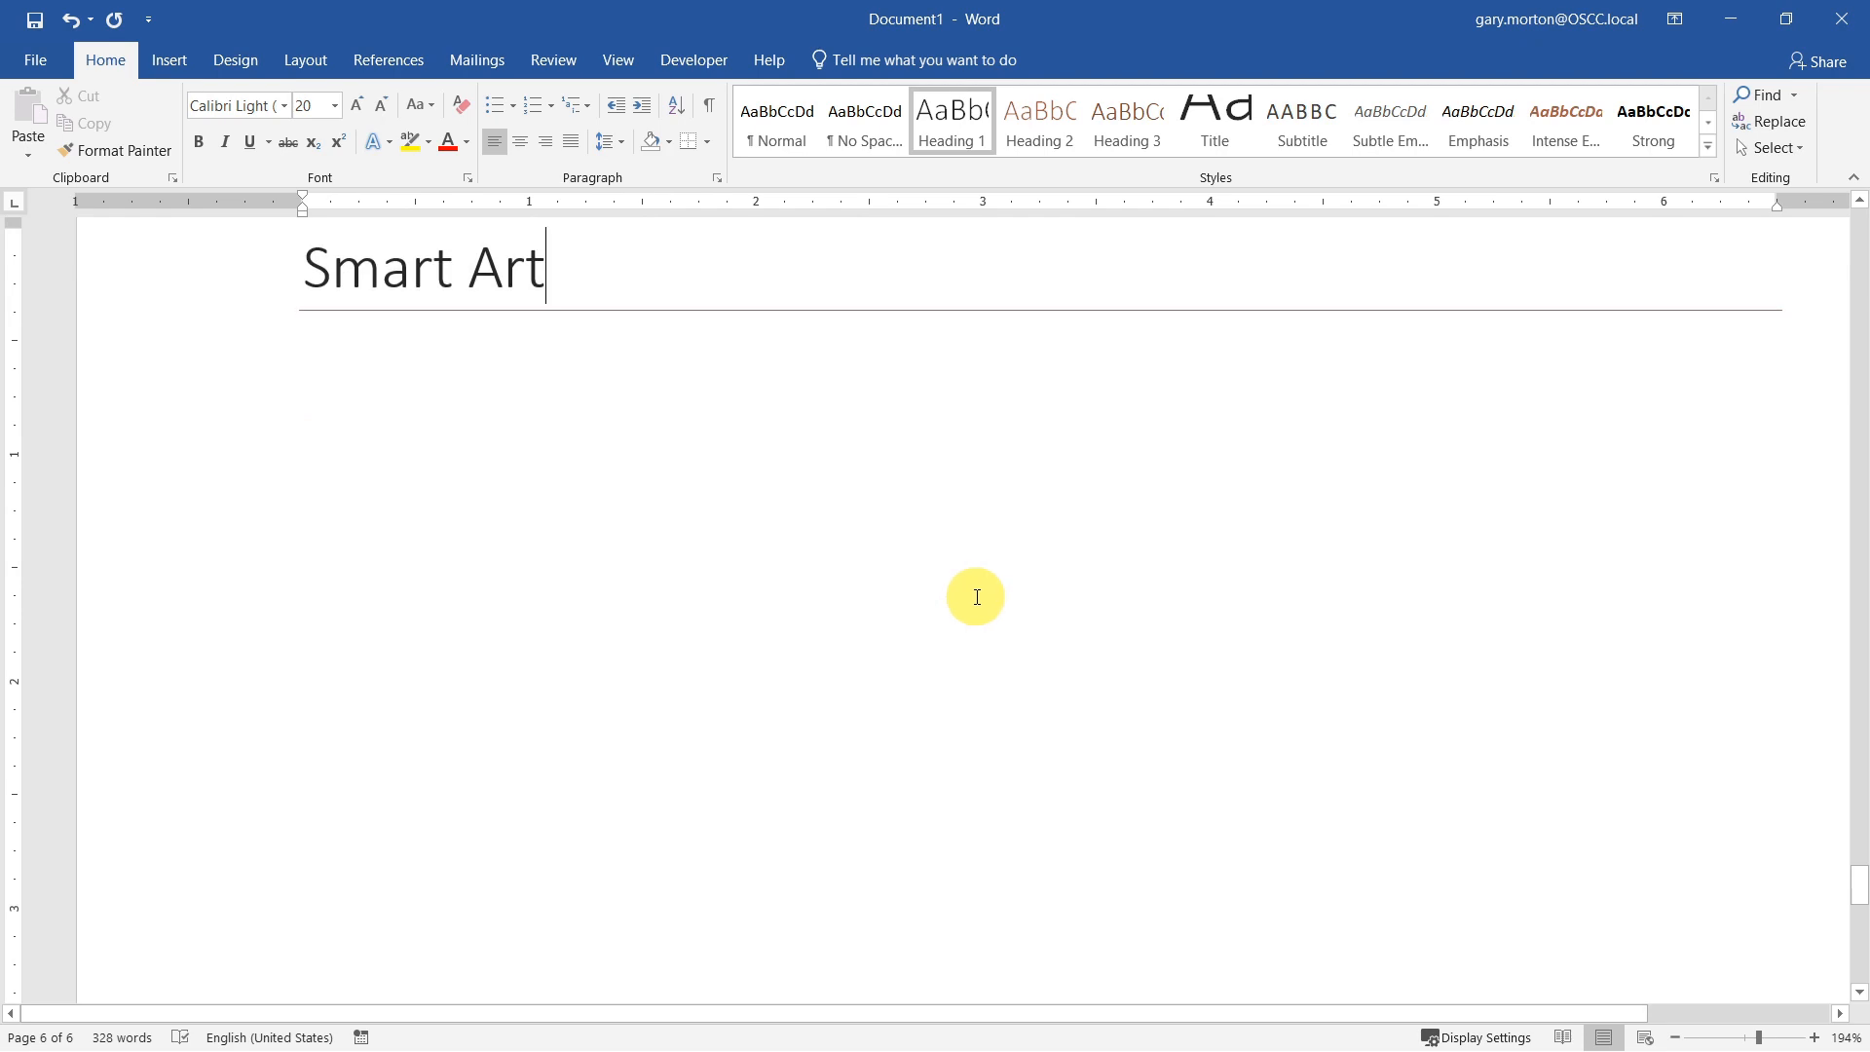
pyautogui.press('Return')
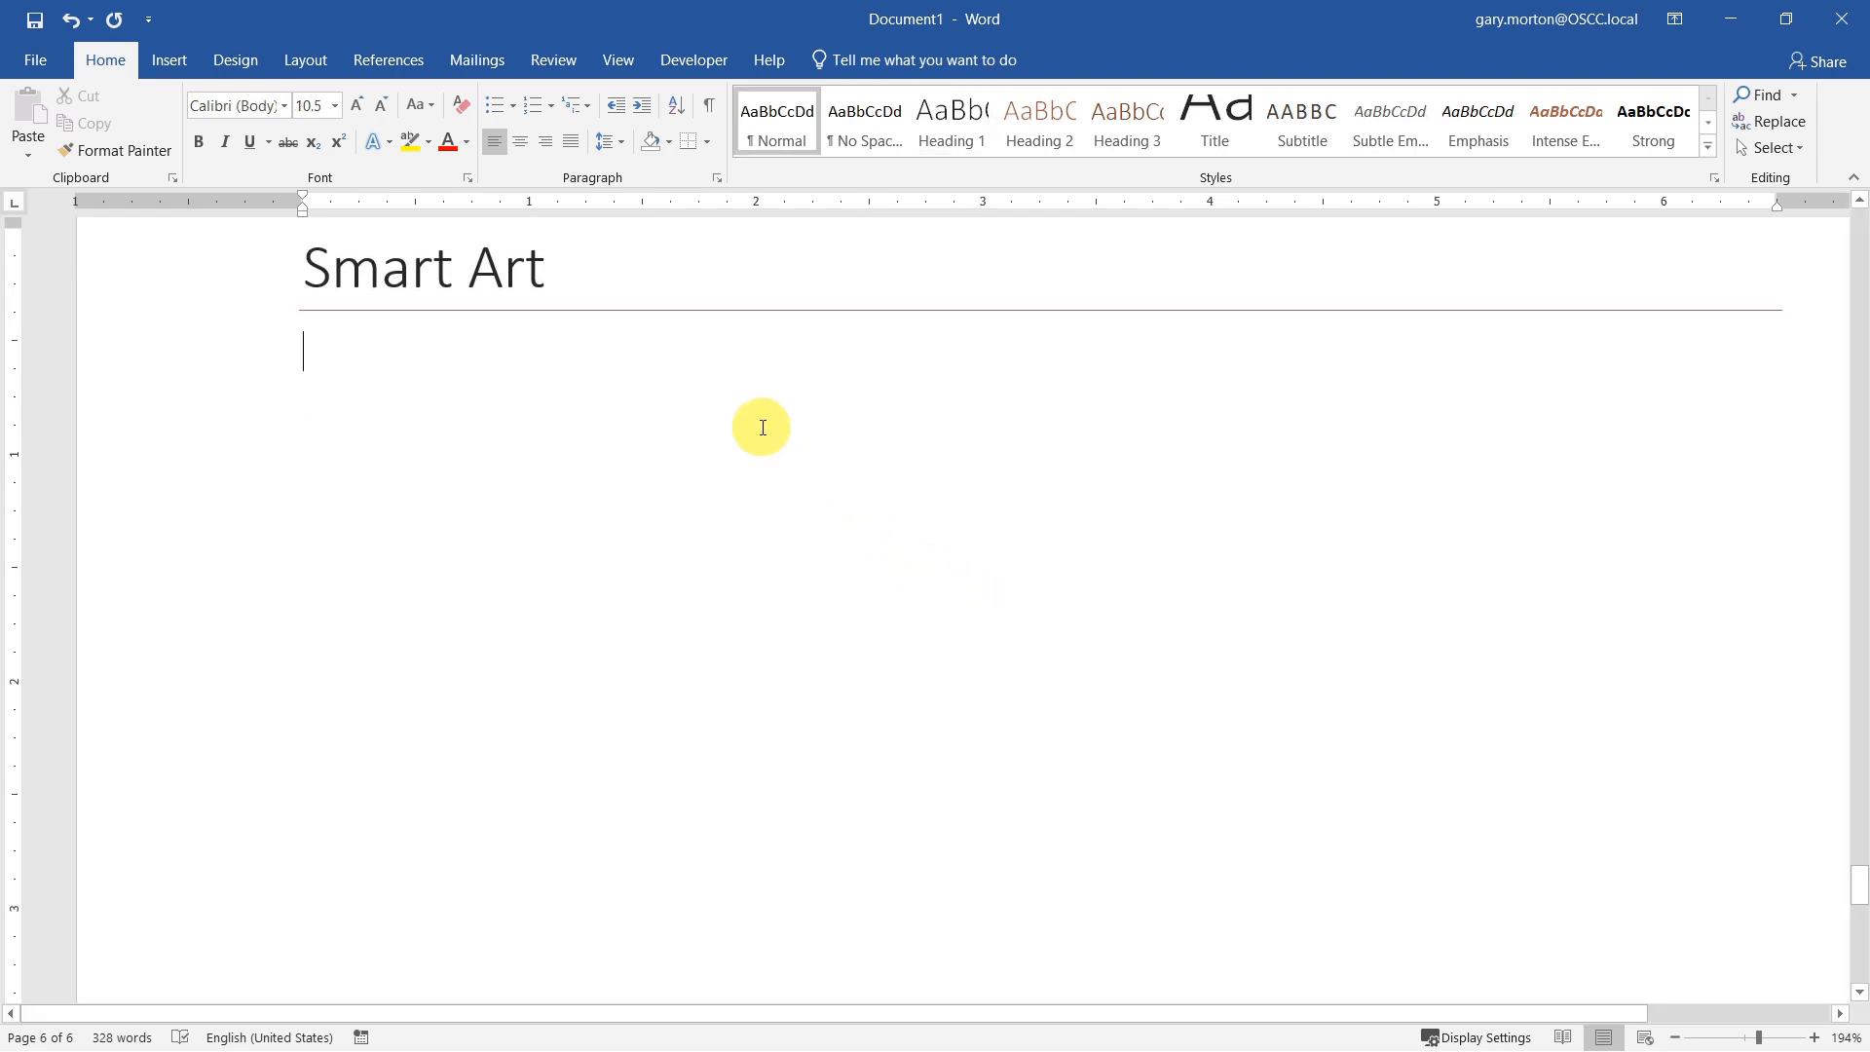
pyautogui.click(174, 60)
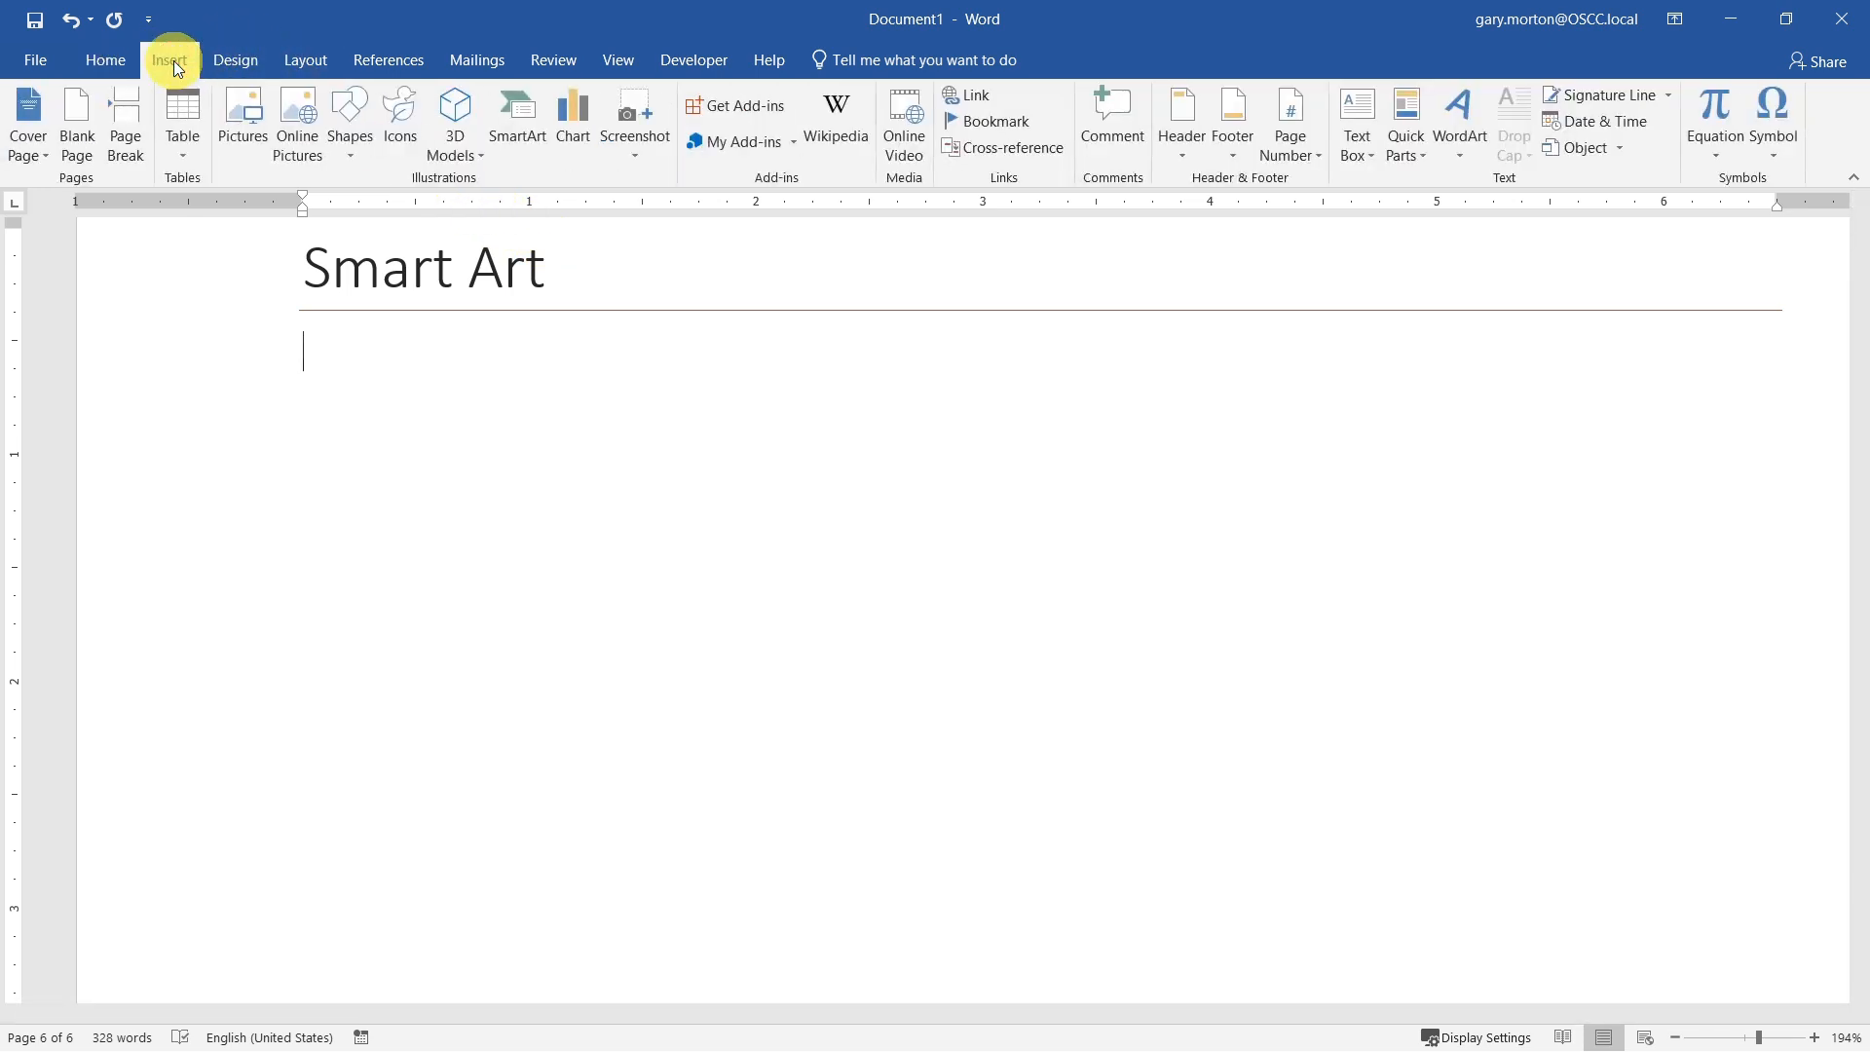
pyautogui.click(517, 121)
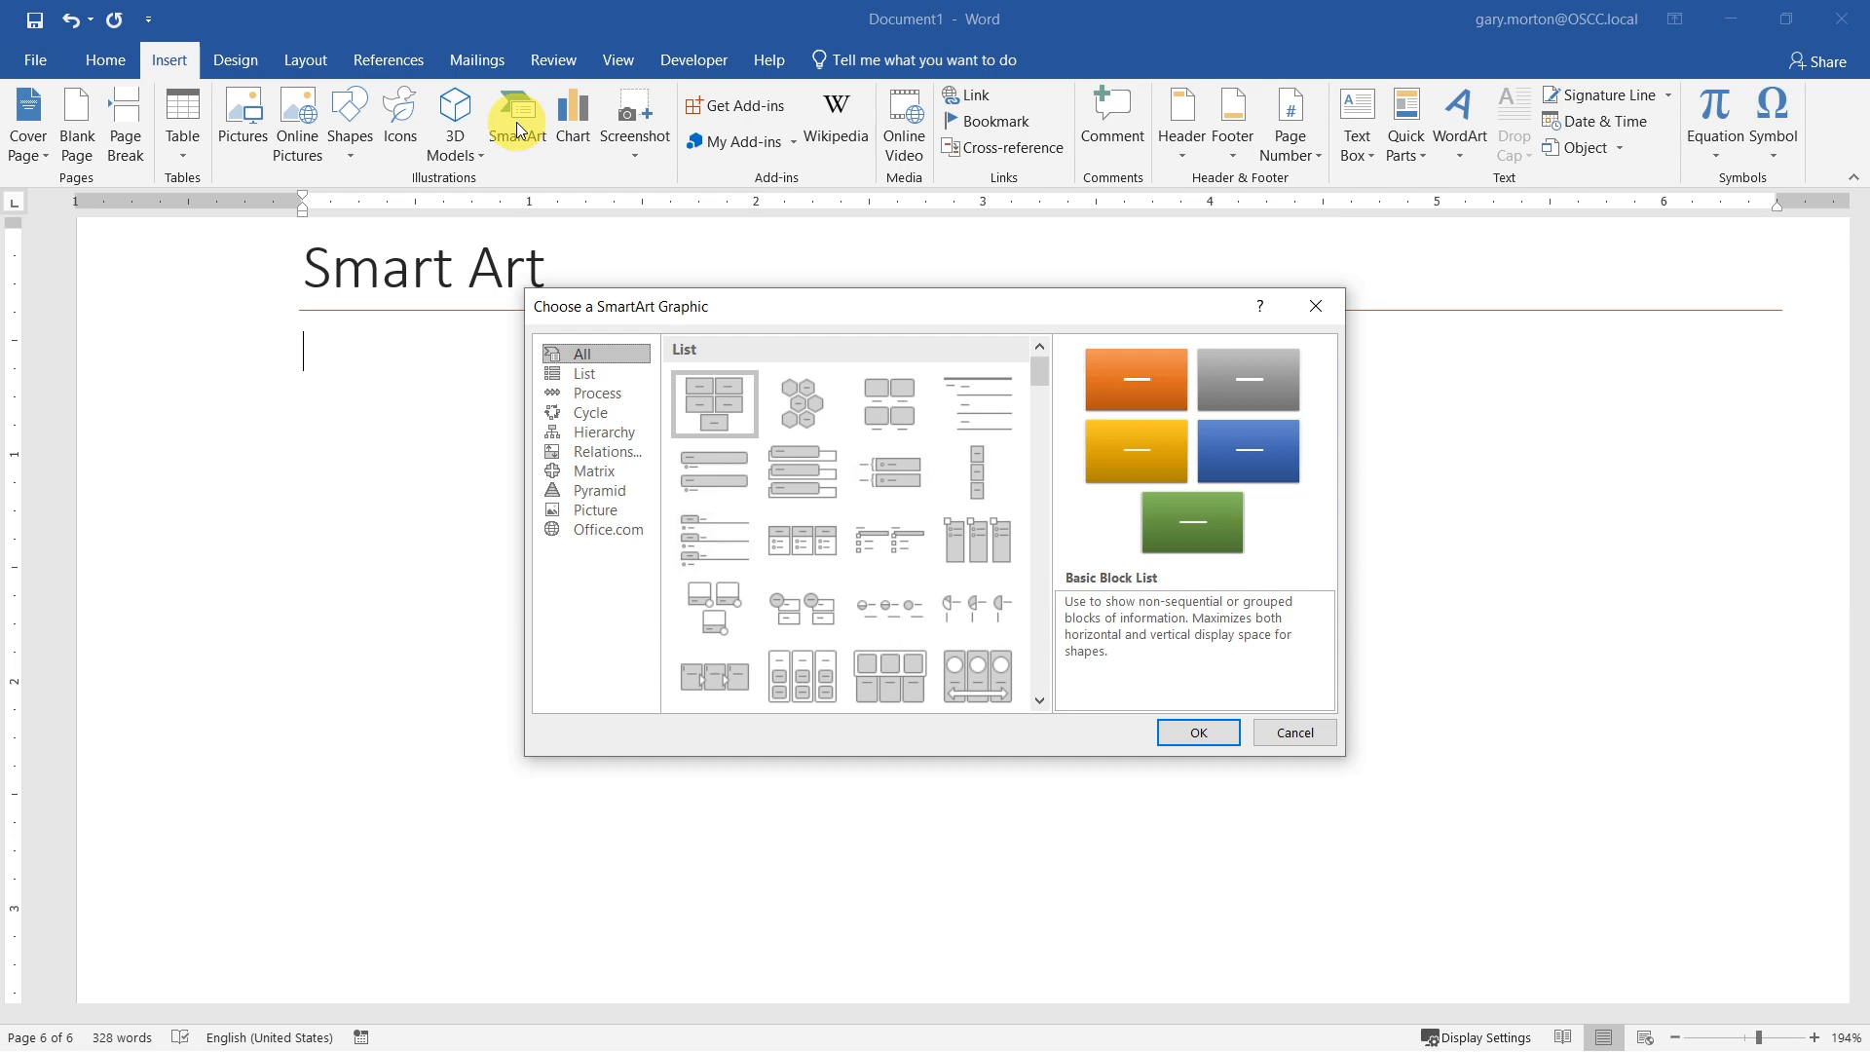
pyautogui.click(592, 411)
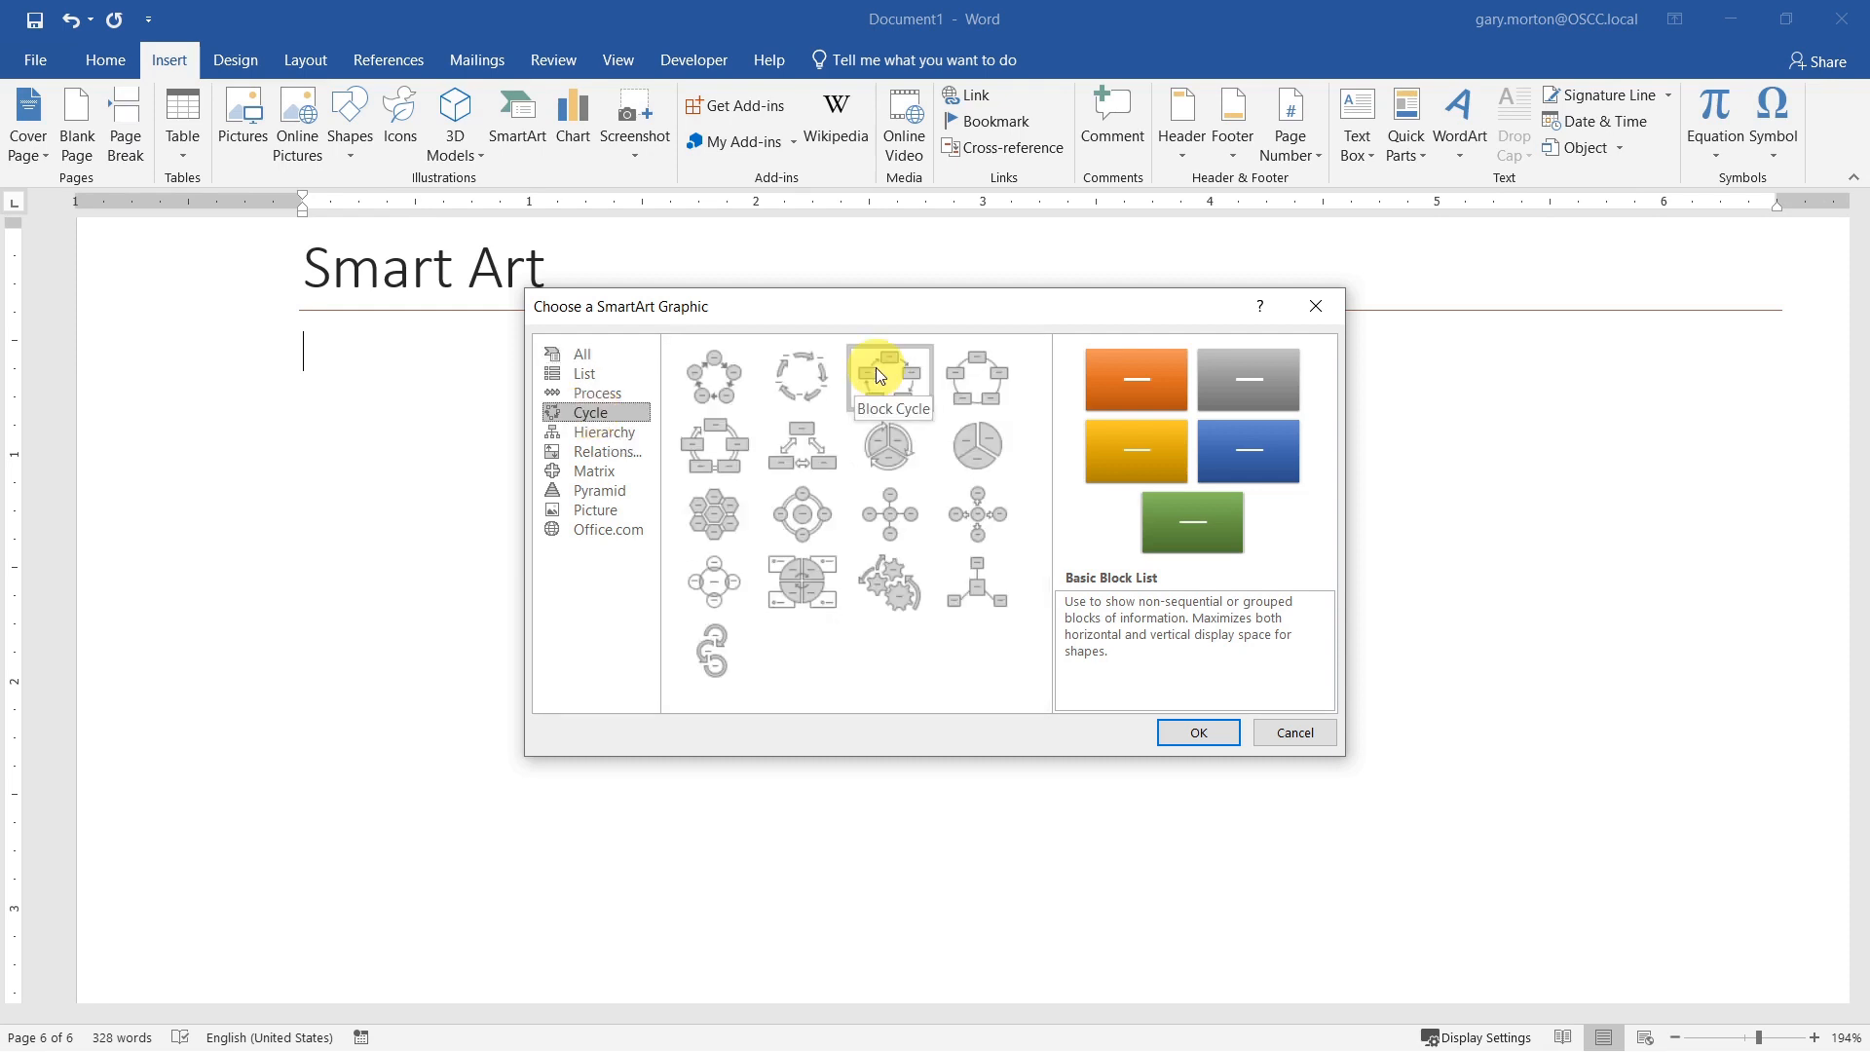
pyautogui.click(803, 446)
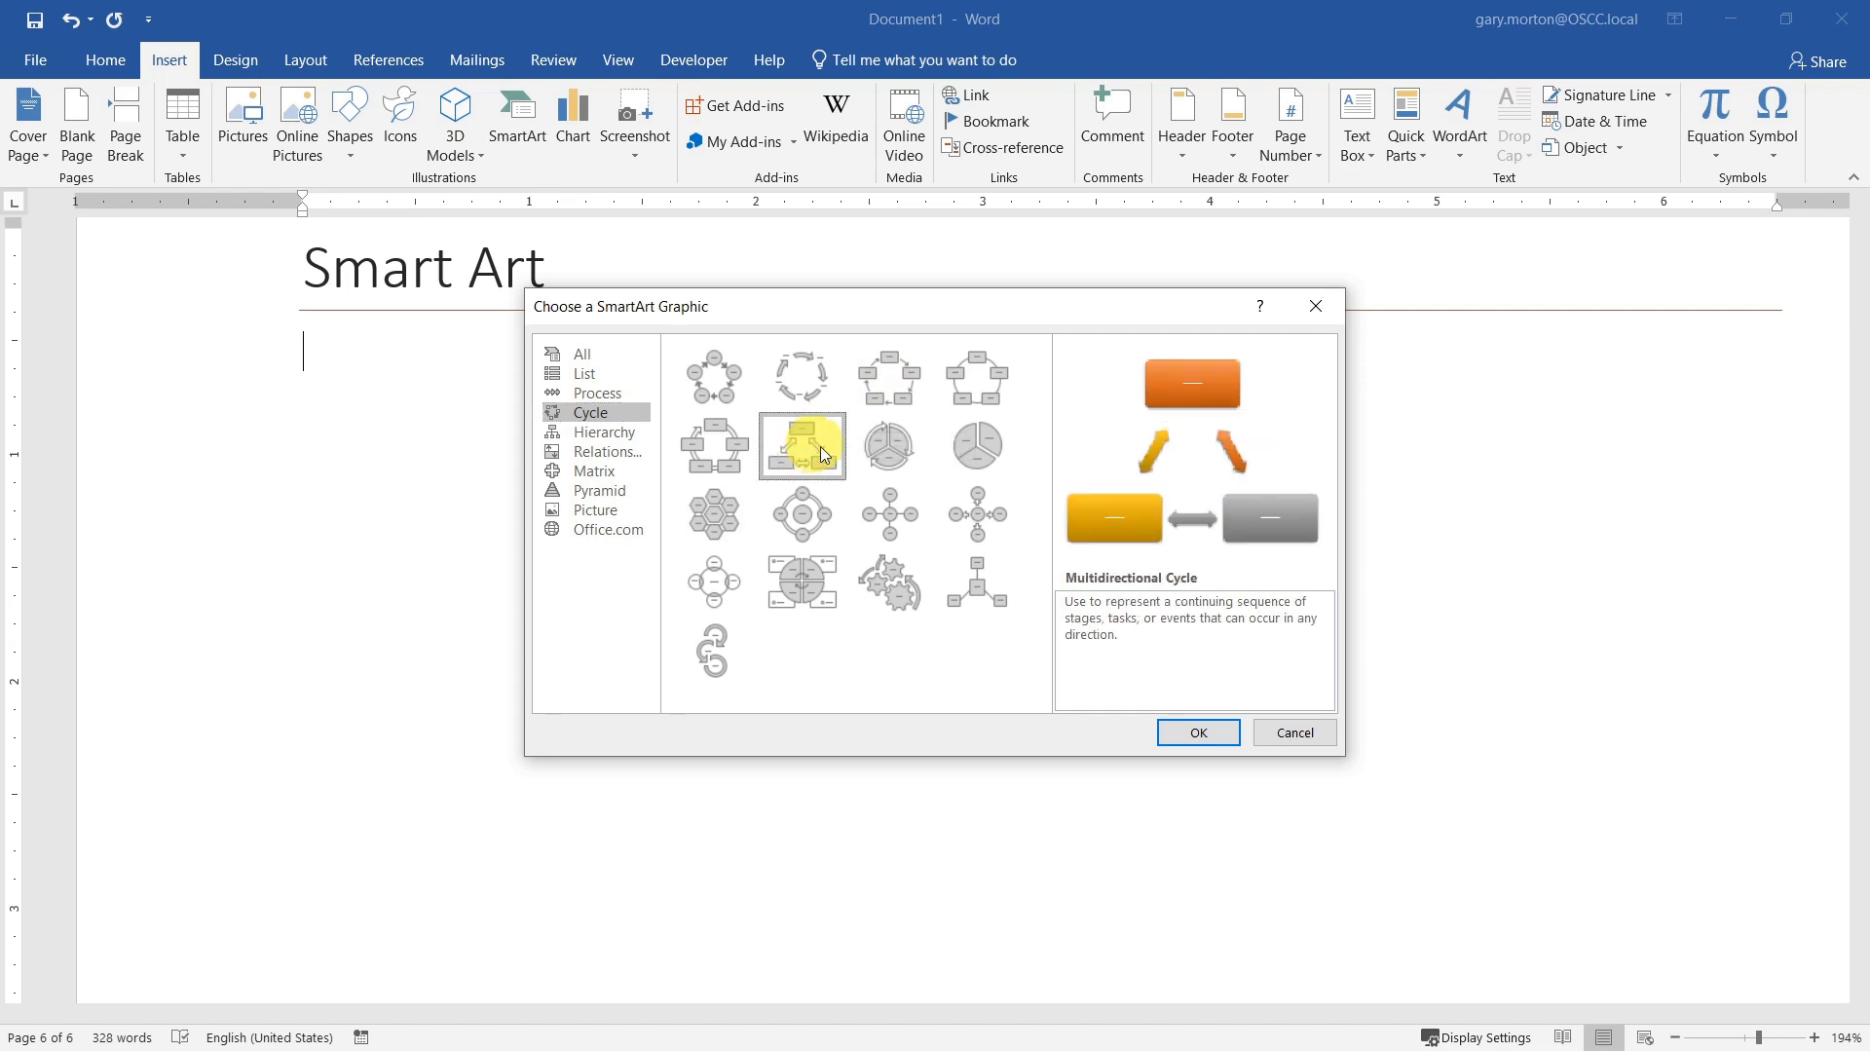
pyautogui.click(1200, 733)
pyautogui.click(1199, 733)
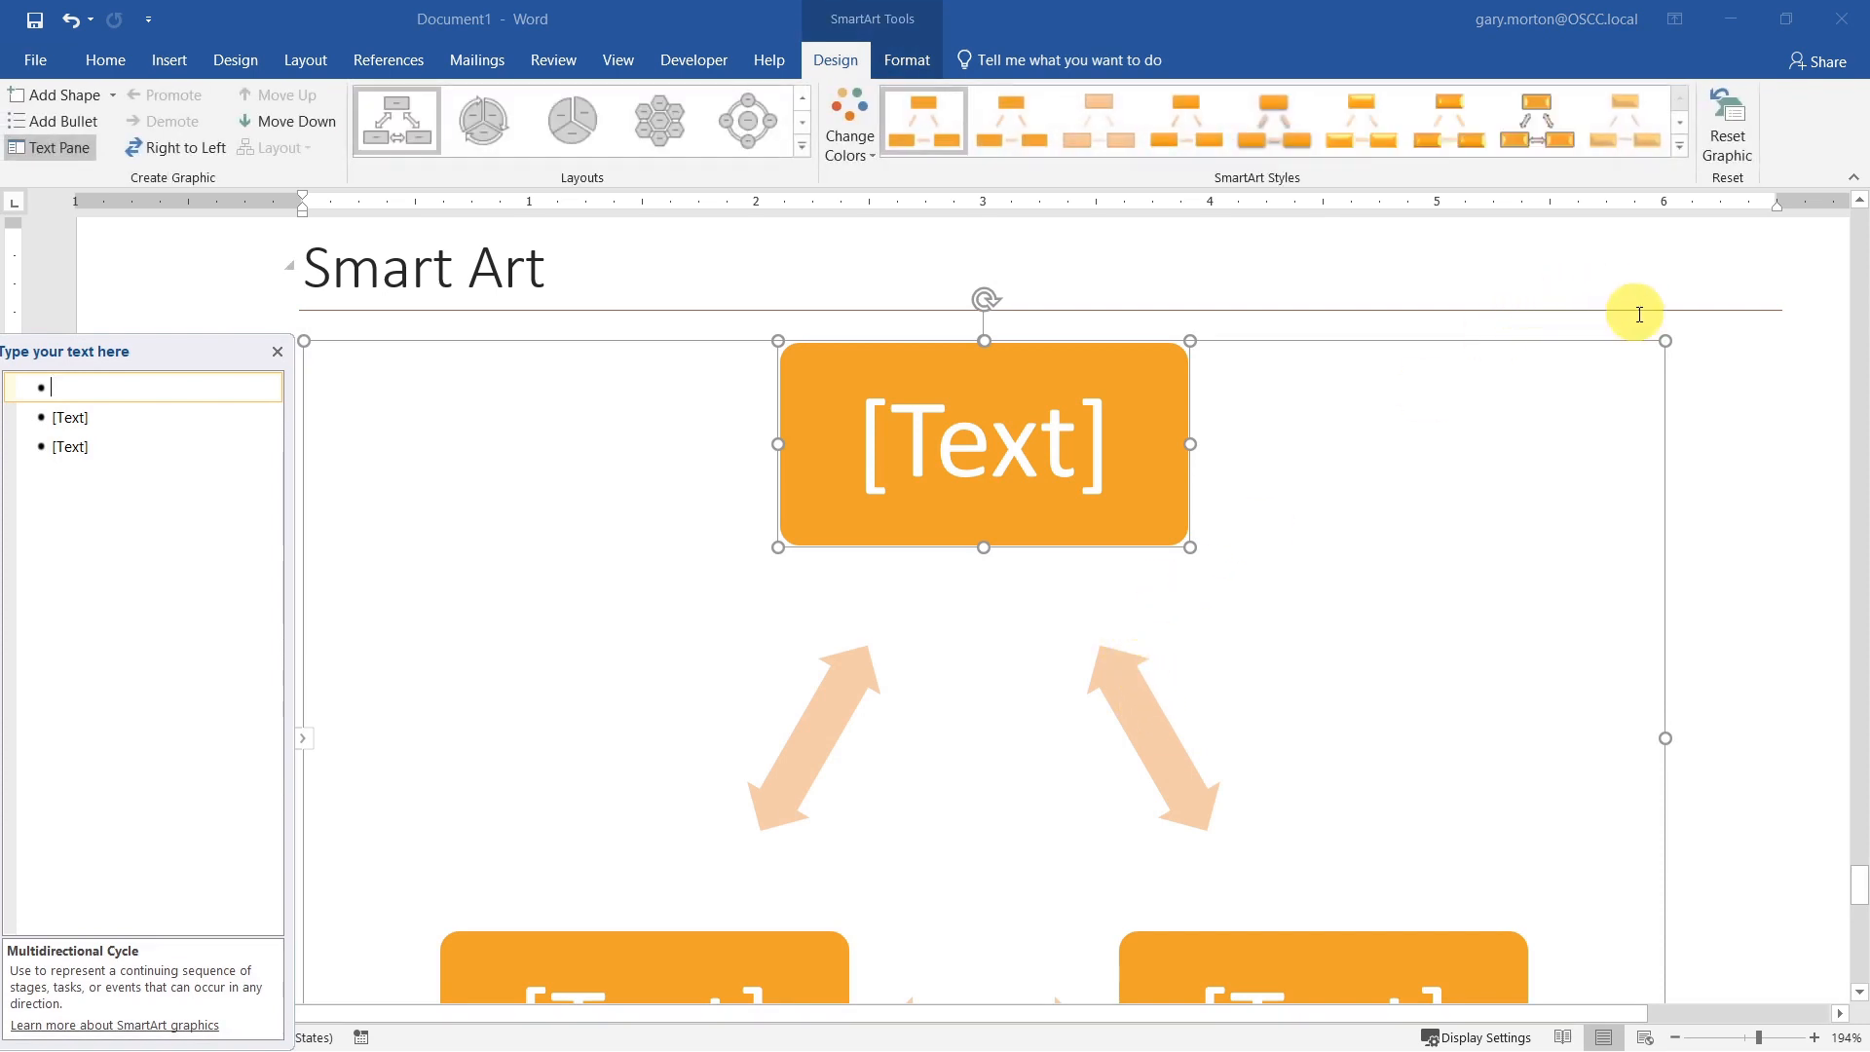
pyautogui.click(1668, 342)
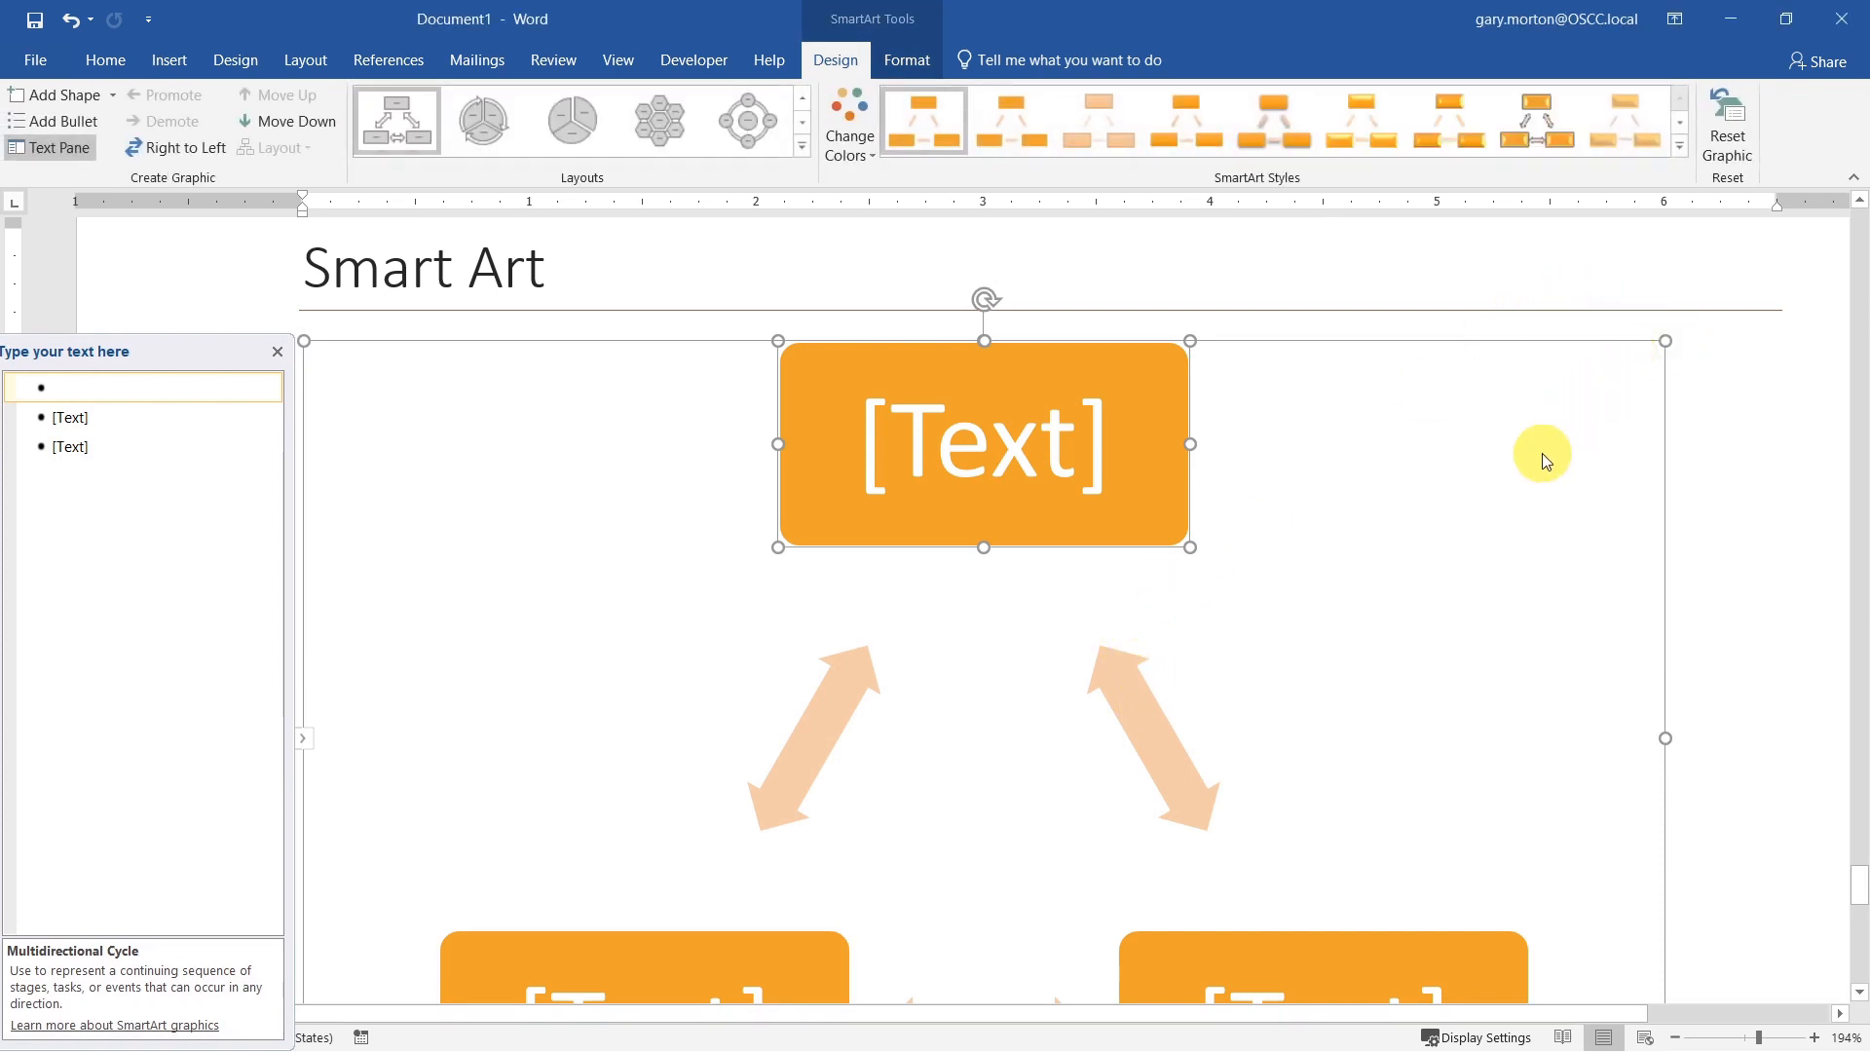
pyautogui.moveTo(1664, 338); pyautogui.dragTo(493, 773)
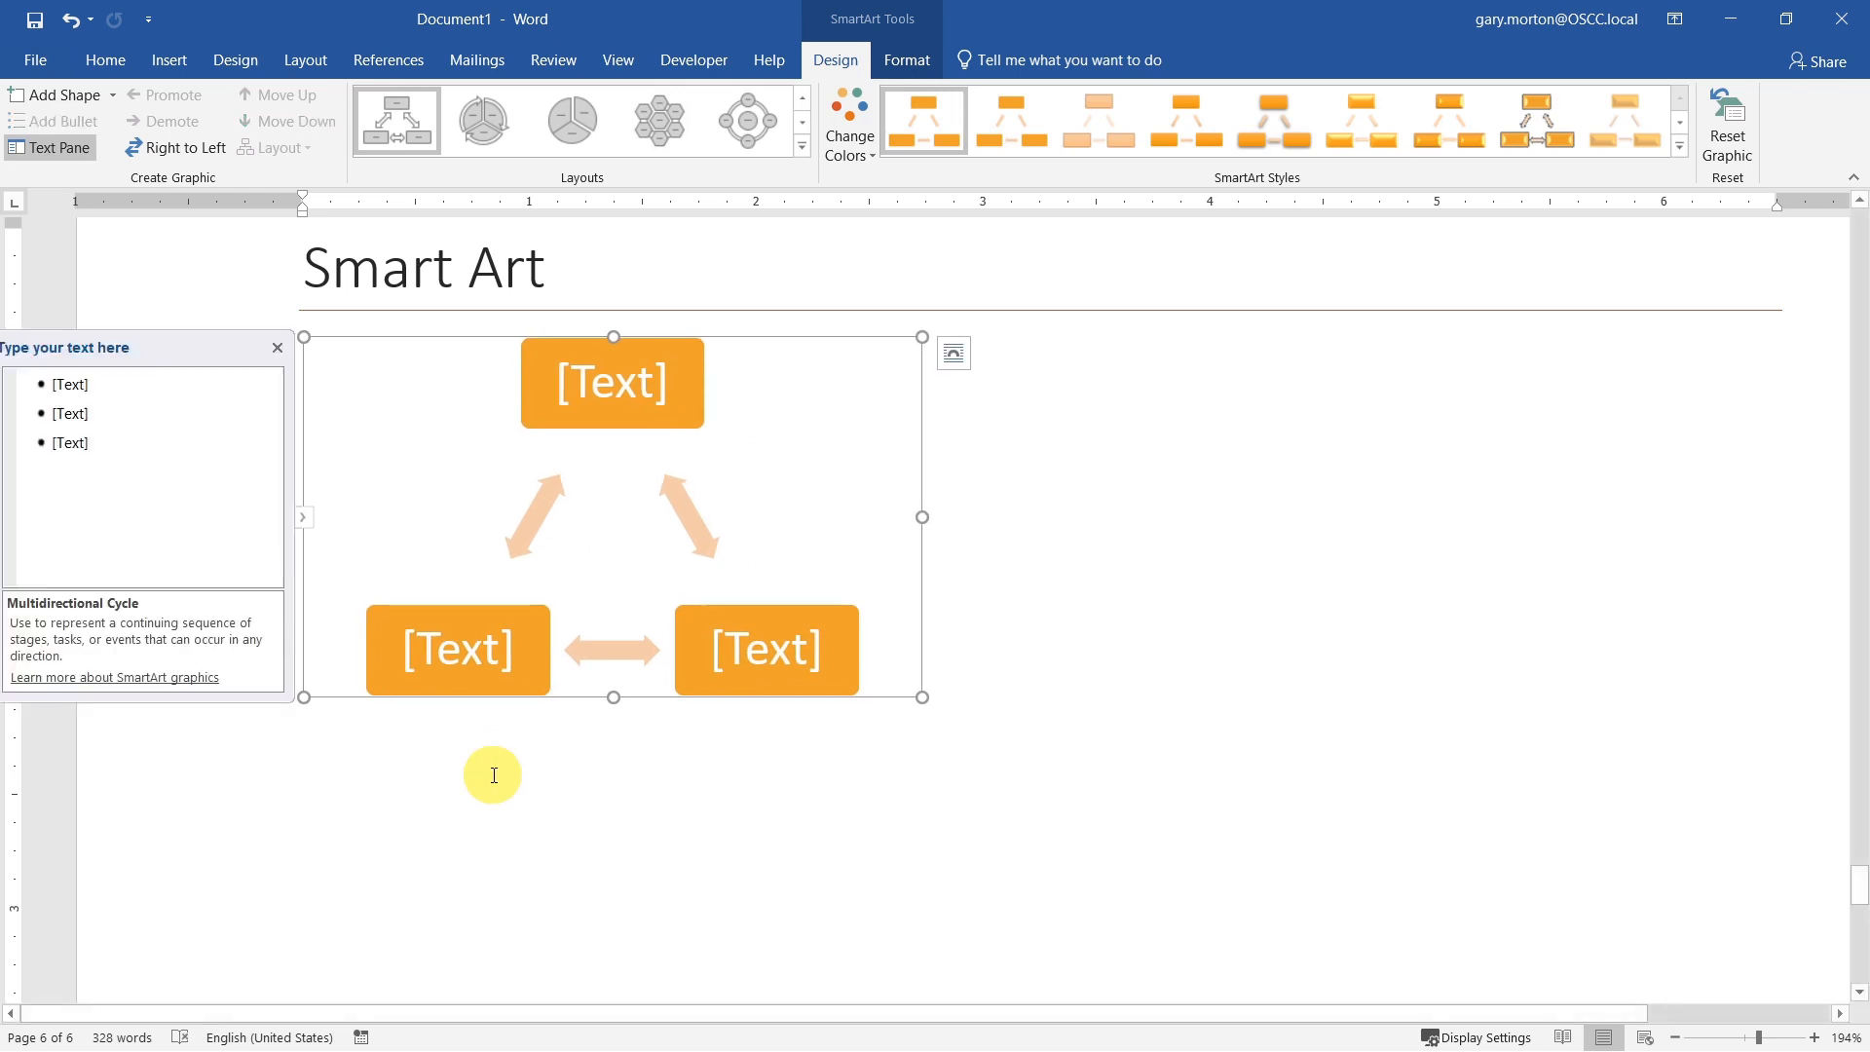
# Step: Label the cycle's boxes One, Two, Three and Four in order, adding a fourth box to the graphic
pyautogui.click(75, 391)
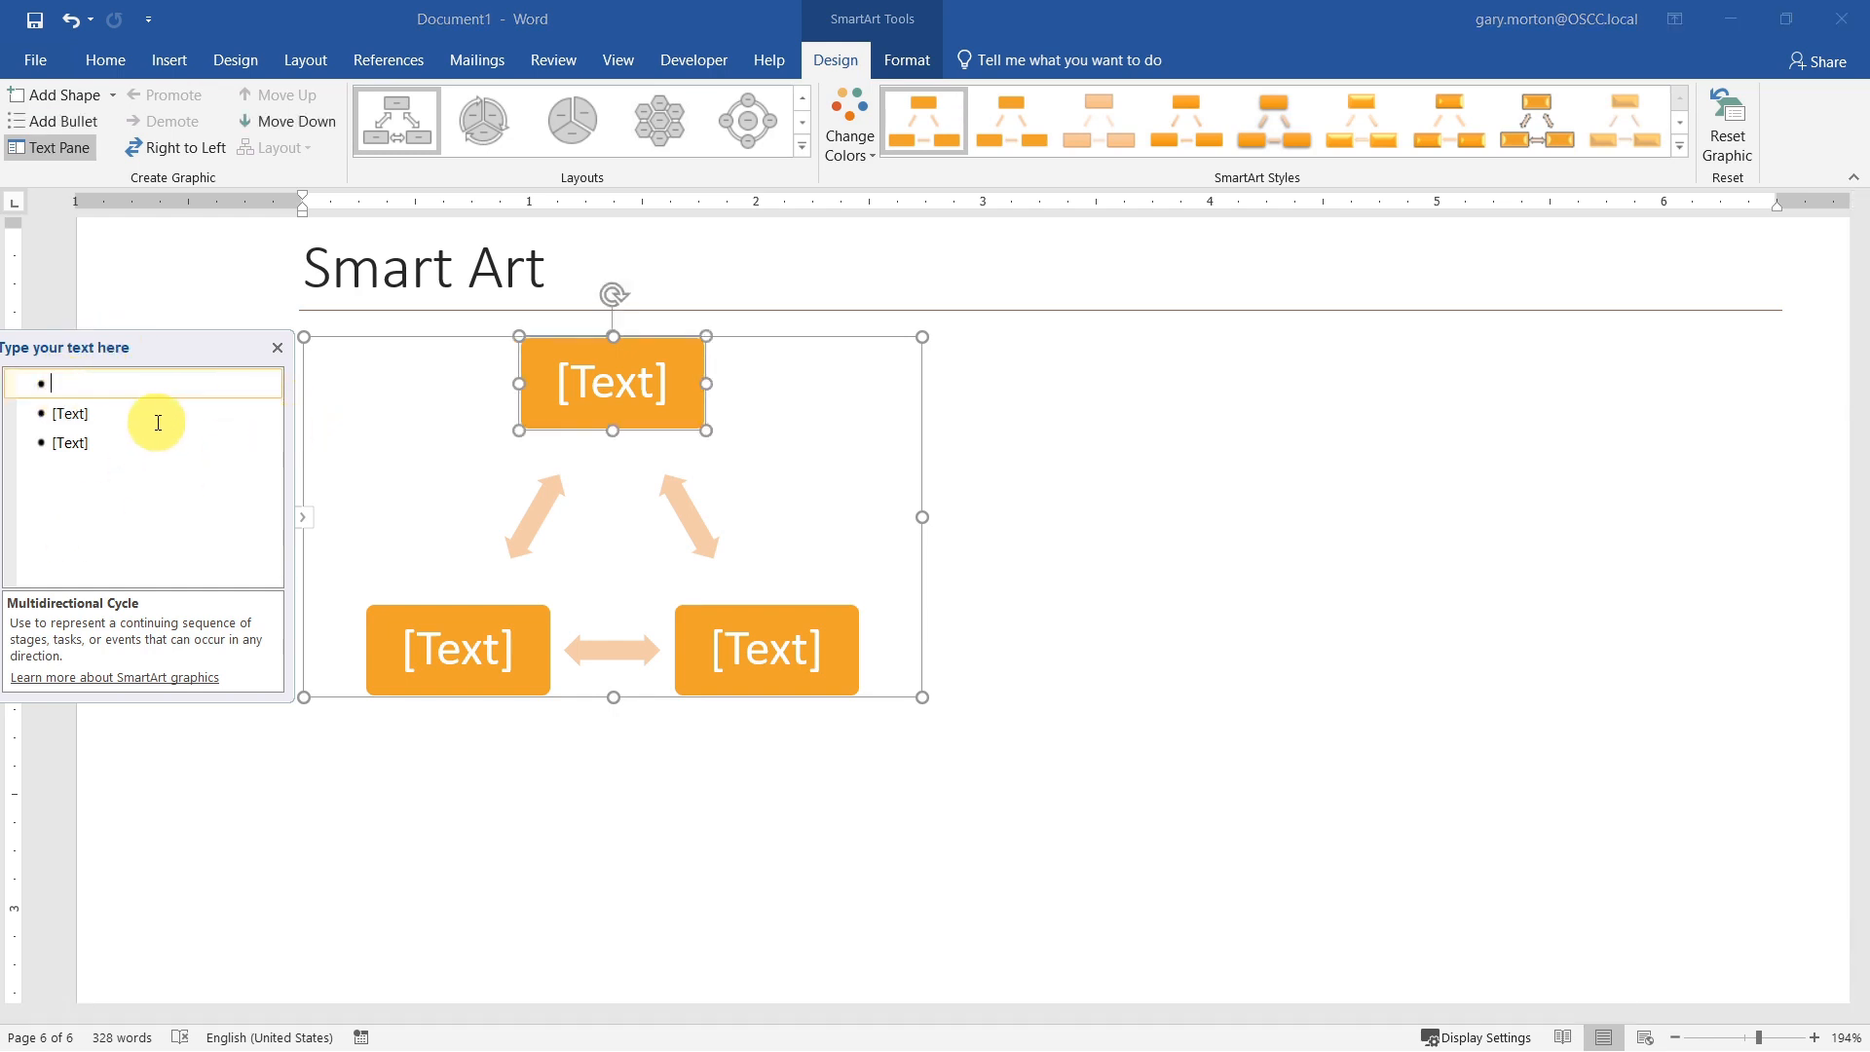
pyautogui.write('One')
pyautogui.press('Return')
pyautogui.write('T')
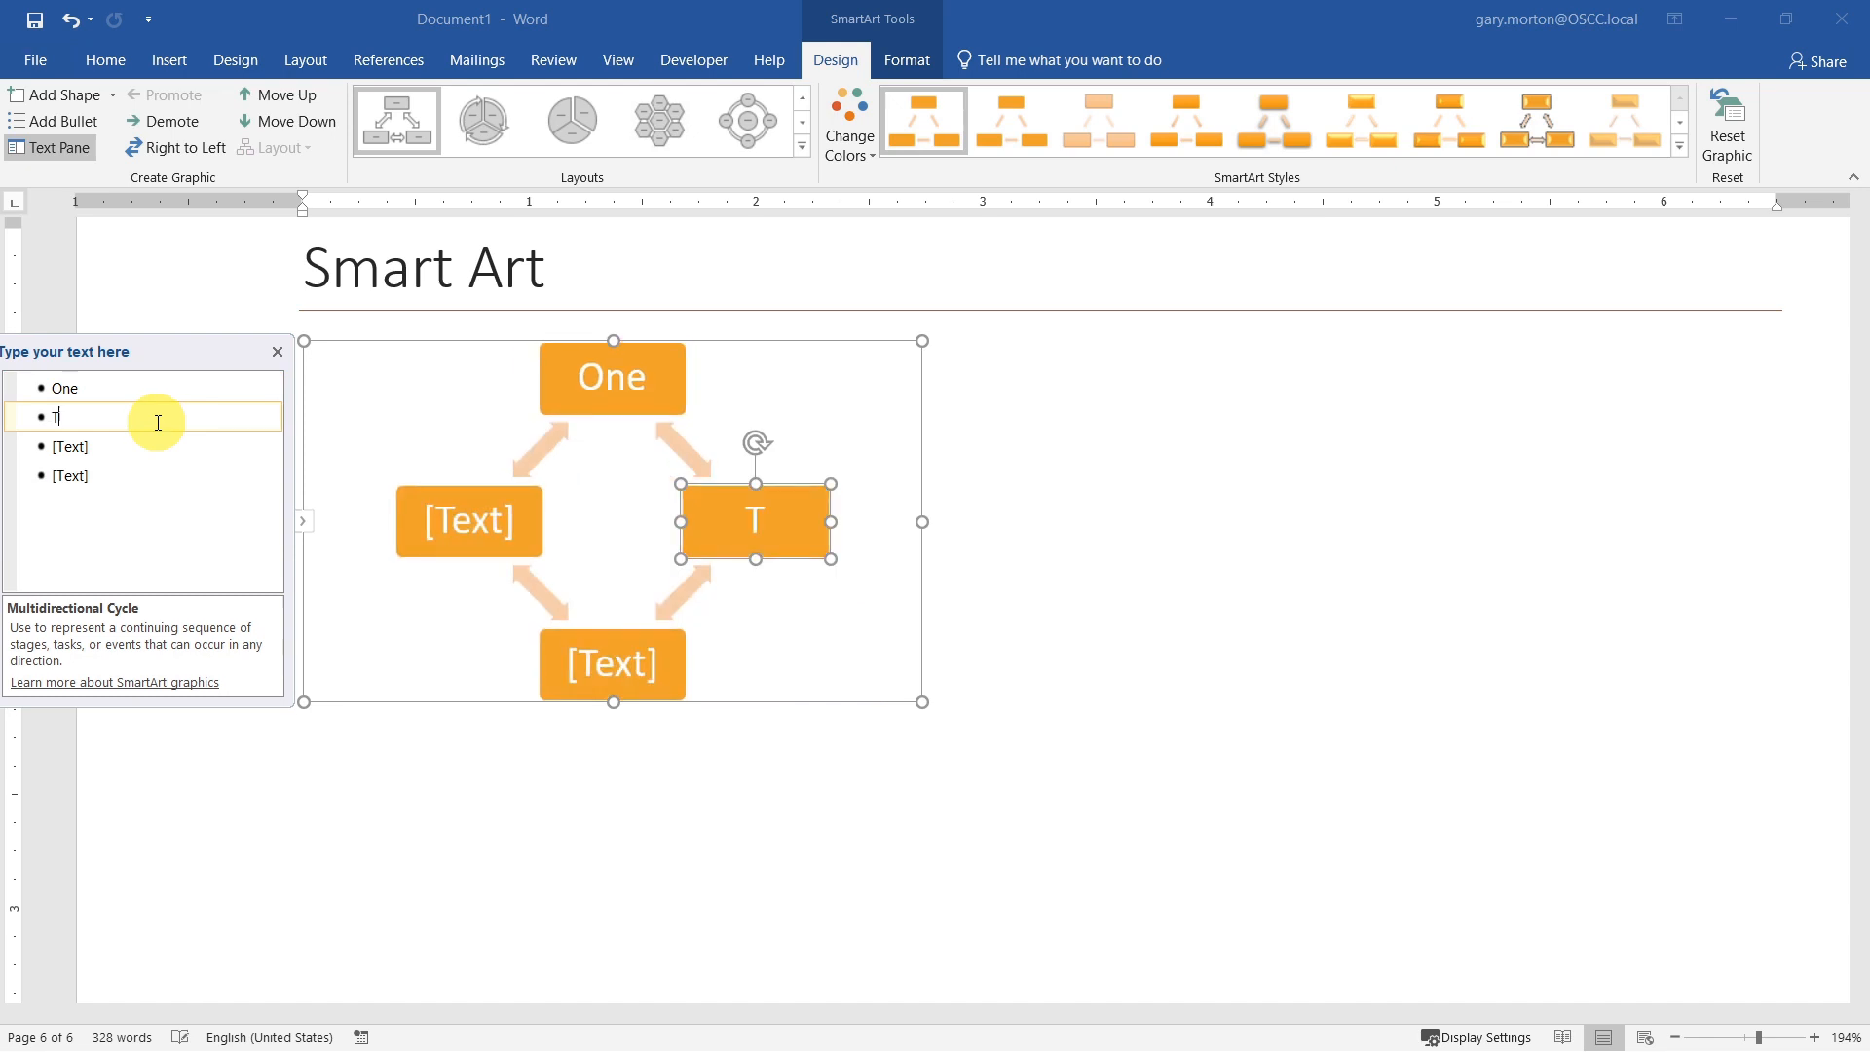
pyautogui.write('wo')
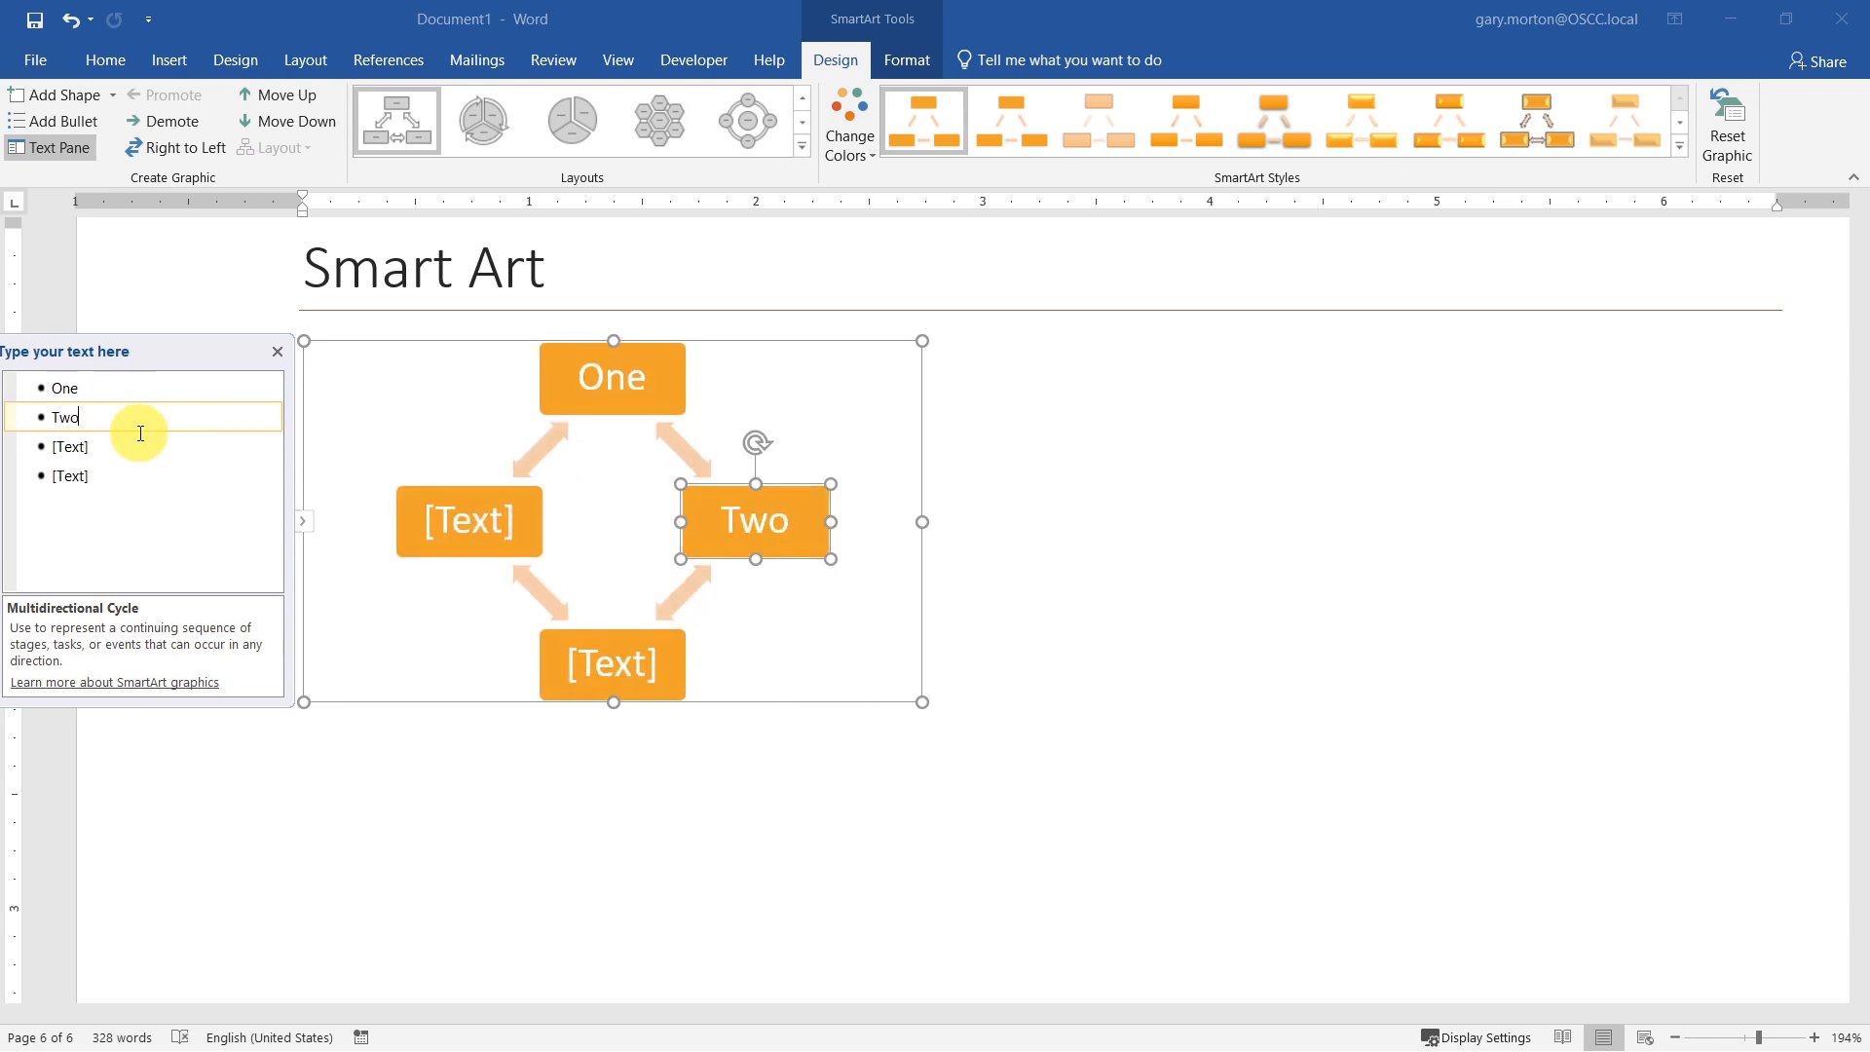
pyautogui.click(97, 446)
pyautogui.write('T')
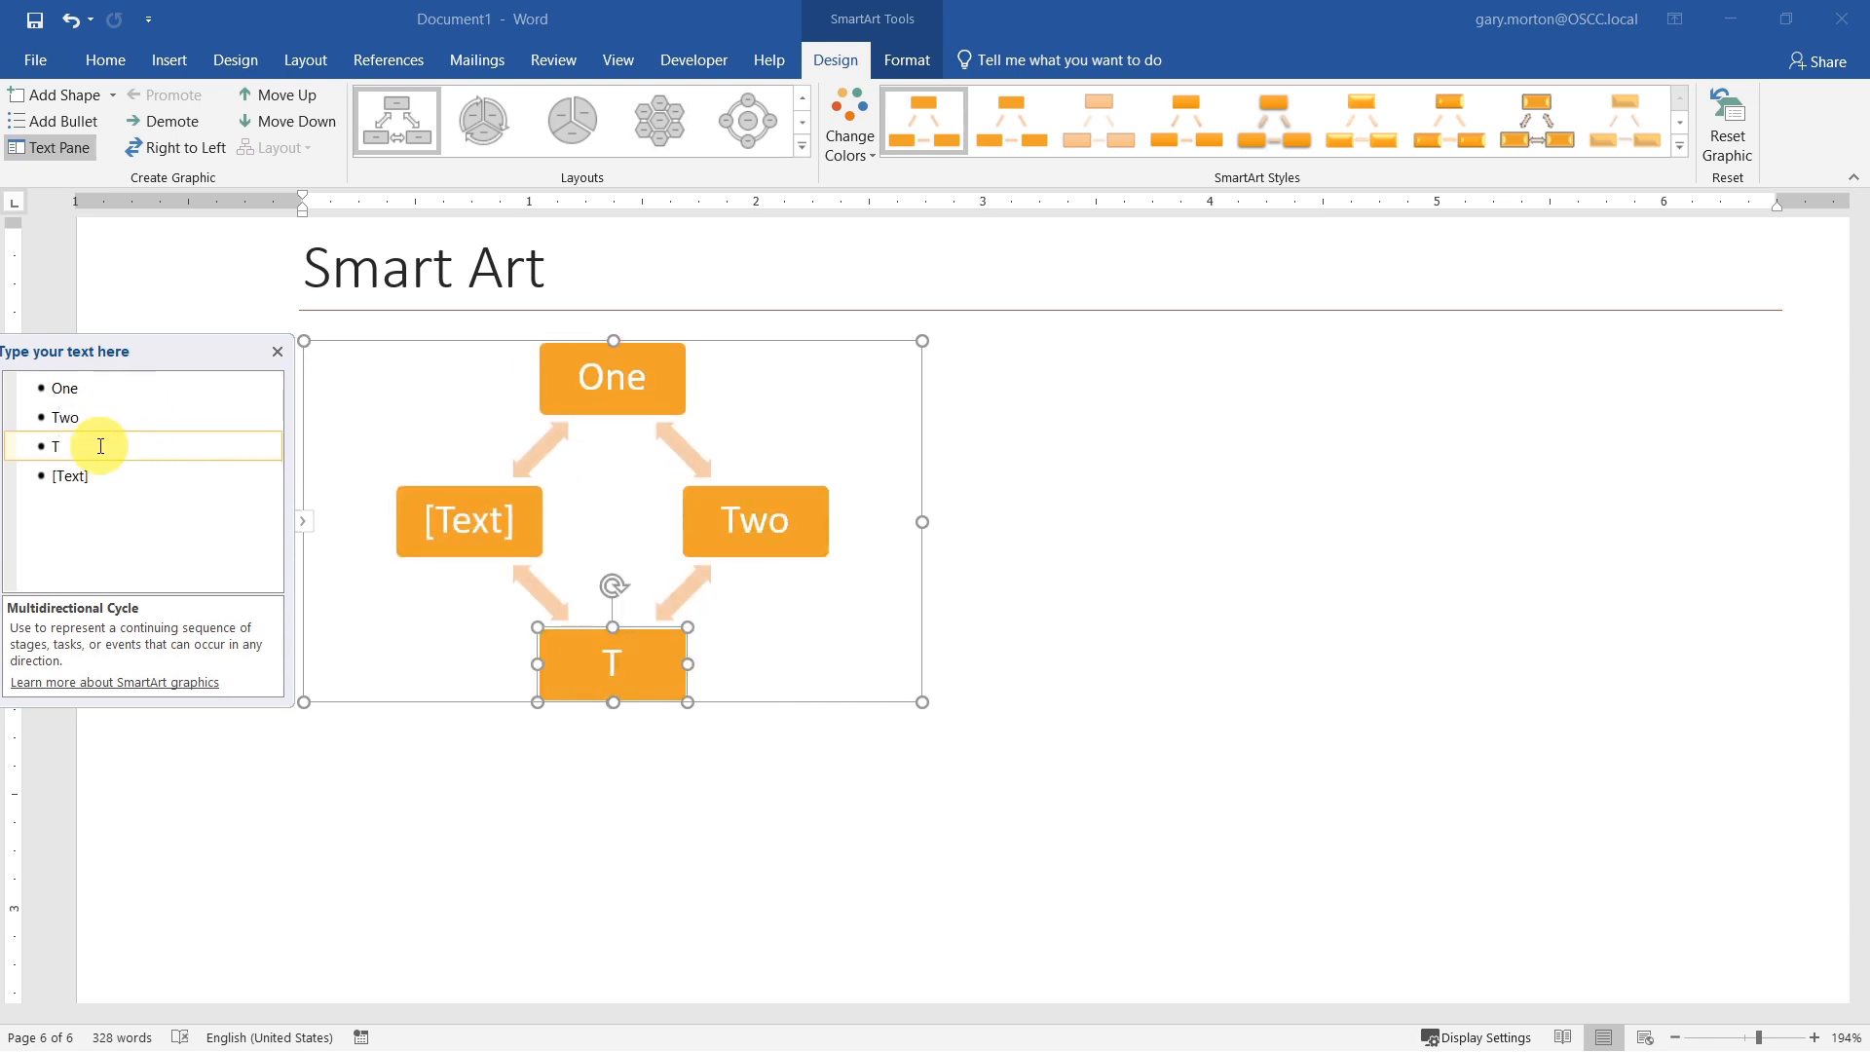
pyautogui.write('hree')
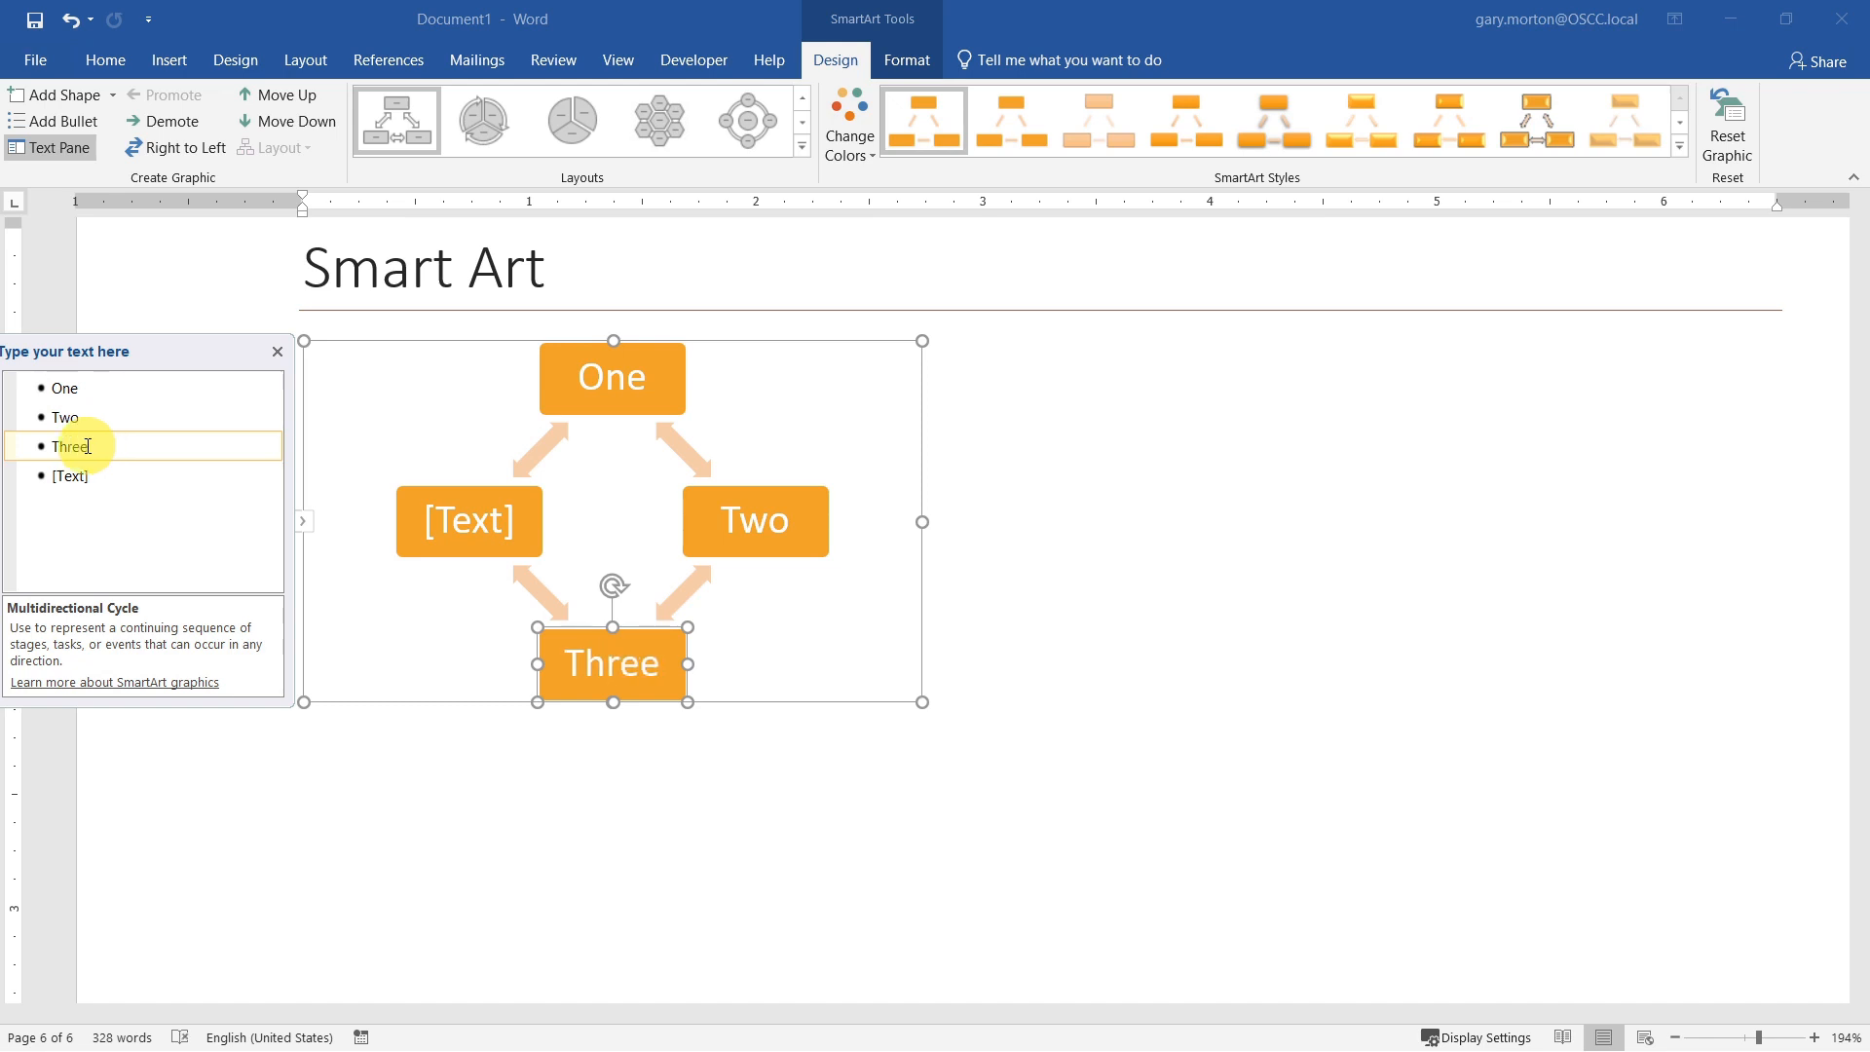
pyautogui.click(75, 483)
pyautogui.write('Four')
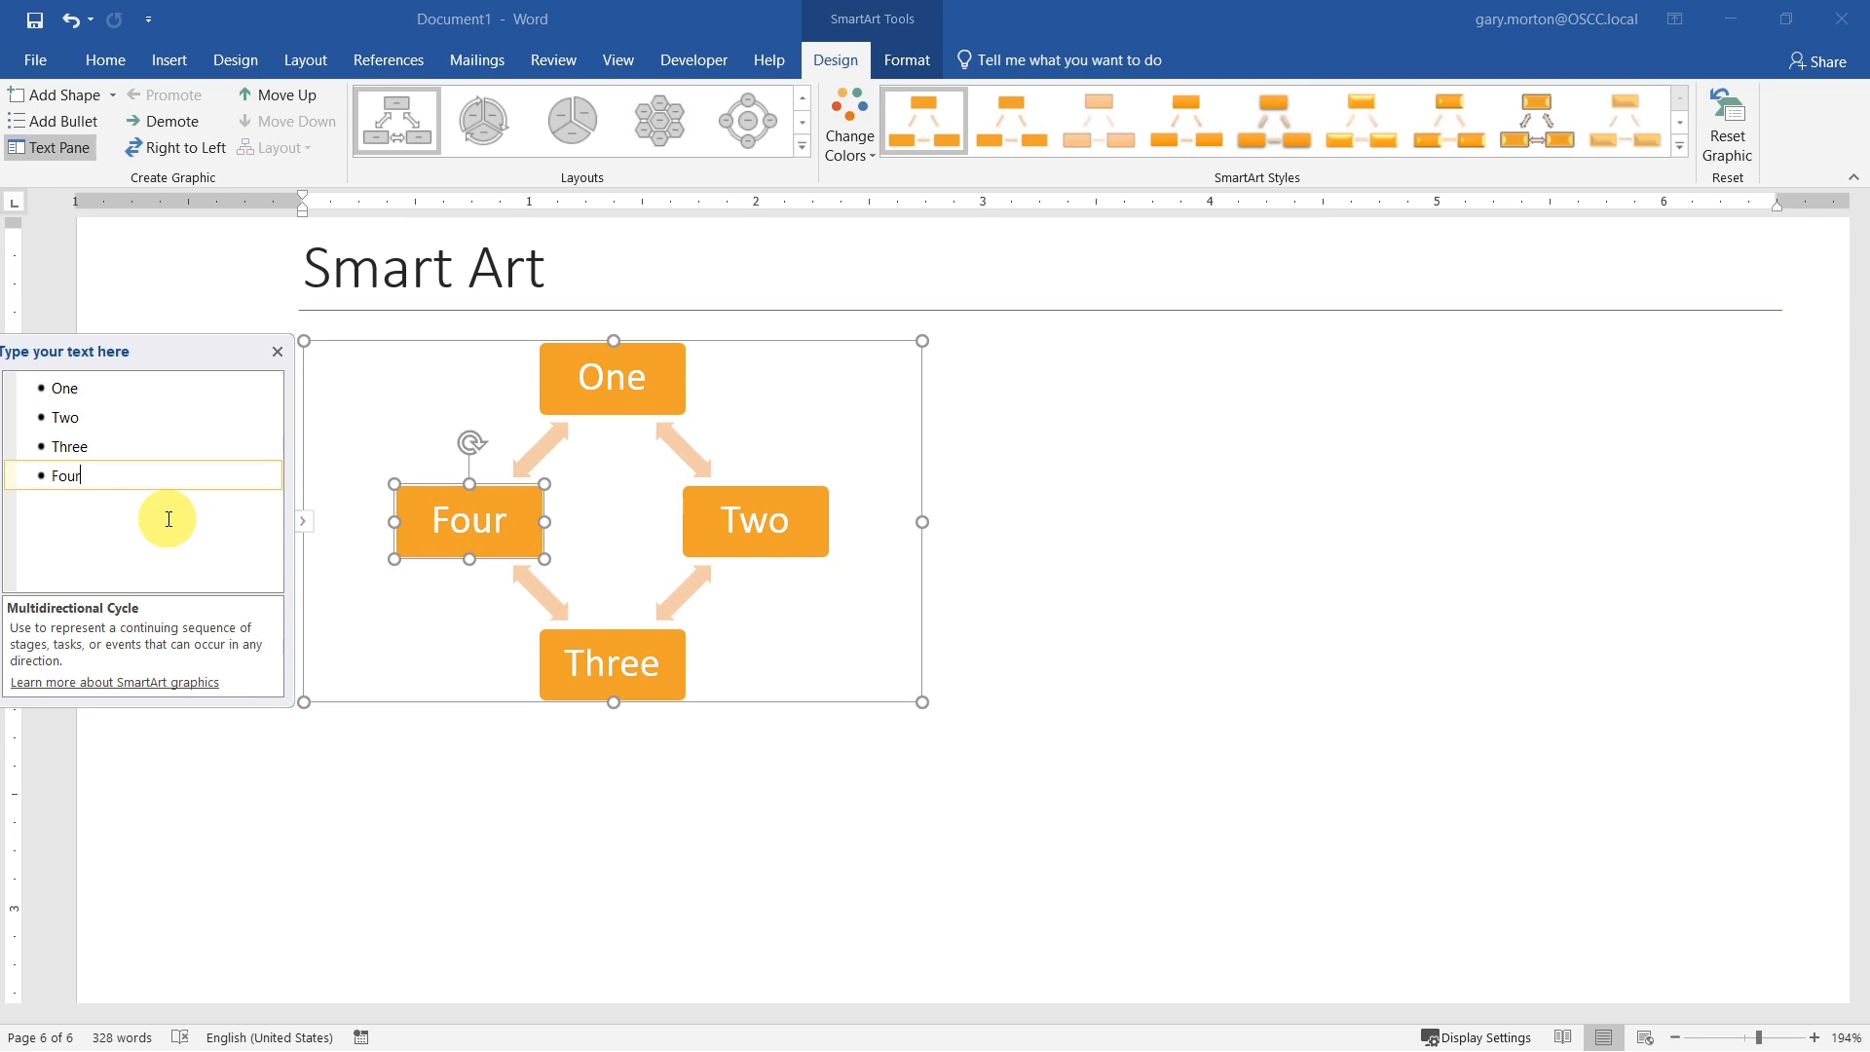
# Step: Add a fifth box labelled Five at the end of the cycle
pyautogui.press('Return')
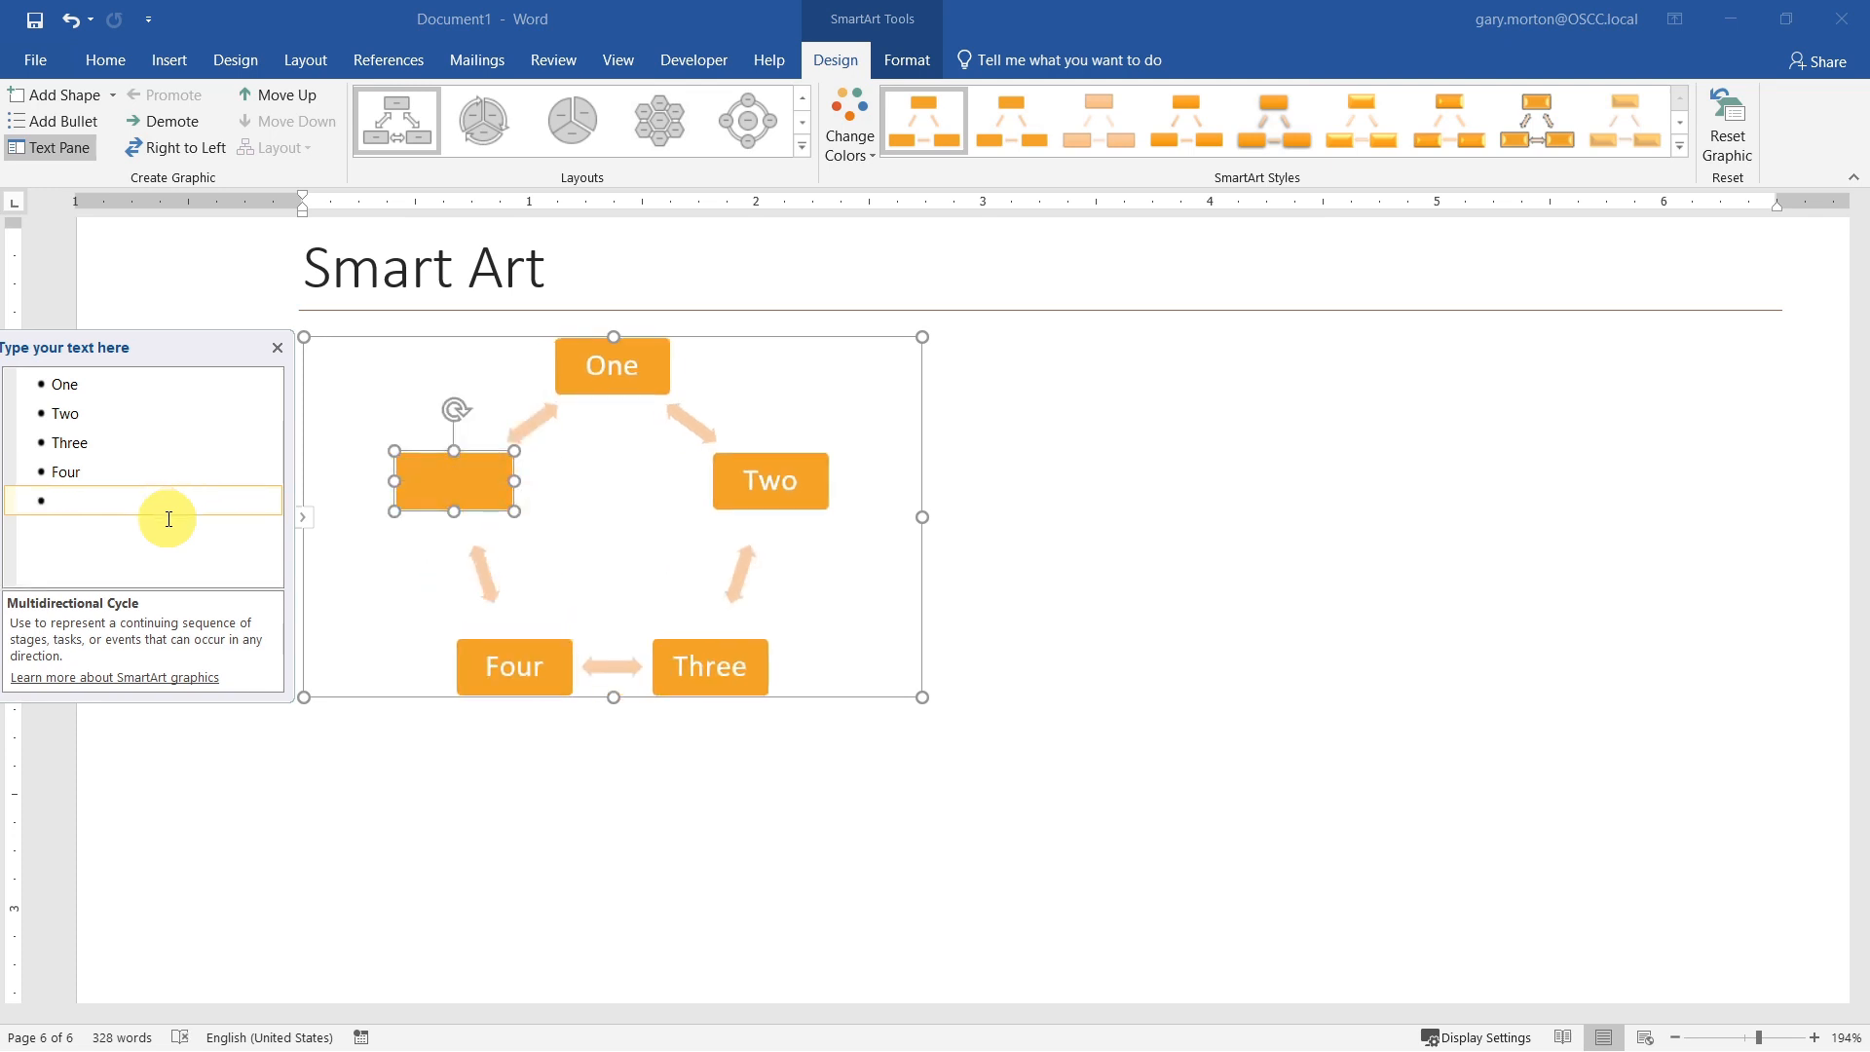
pyautogui.write('Five')
pyautogui.click(167, 547)
# Step: Remove the box labelled Three from the cycle graphic
pyautogui.click(143, 446)
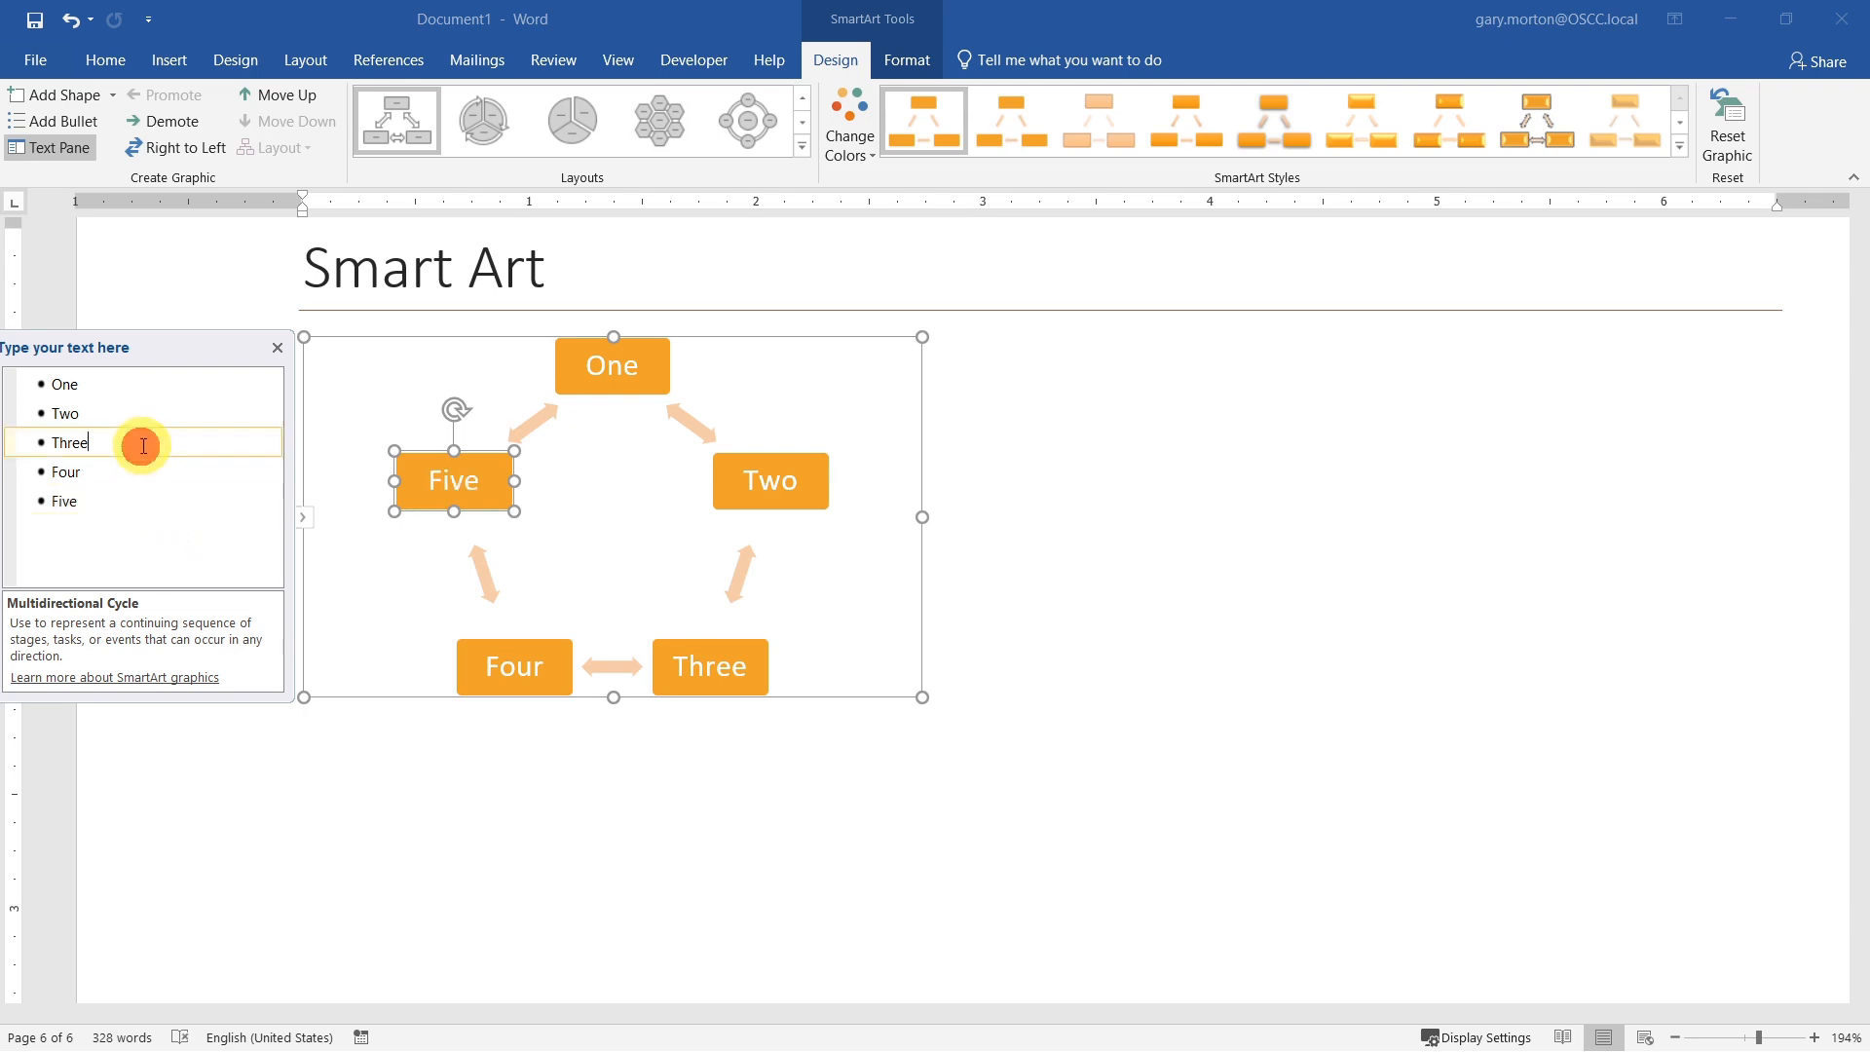
pyautogui.press('BackSpace')
pyautogui.press('BackSpace')
pyautogui.press('BackSpace')
pyautogui.press('BackSpace')
pyautogui.press('BackSpace')
pyautogui.press('BackSpace')
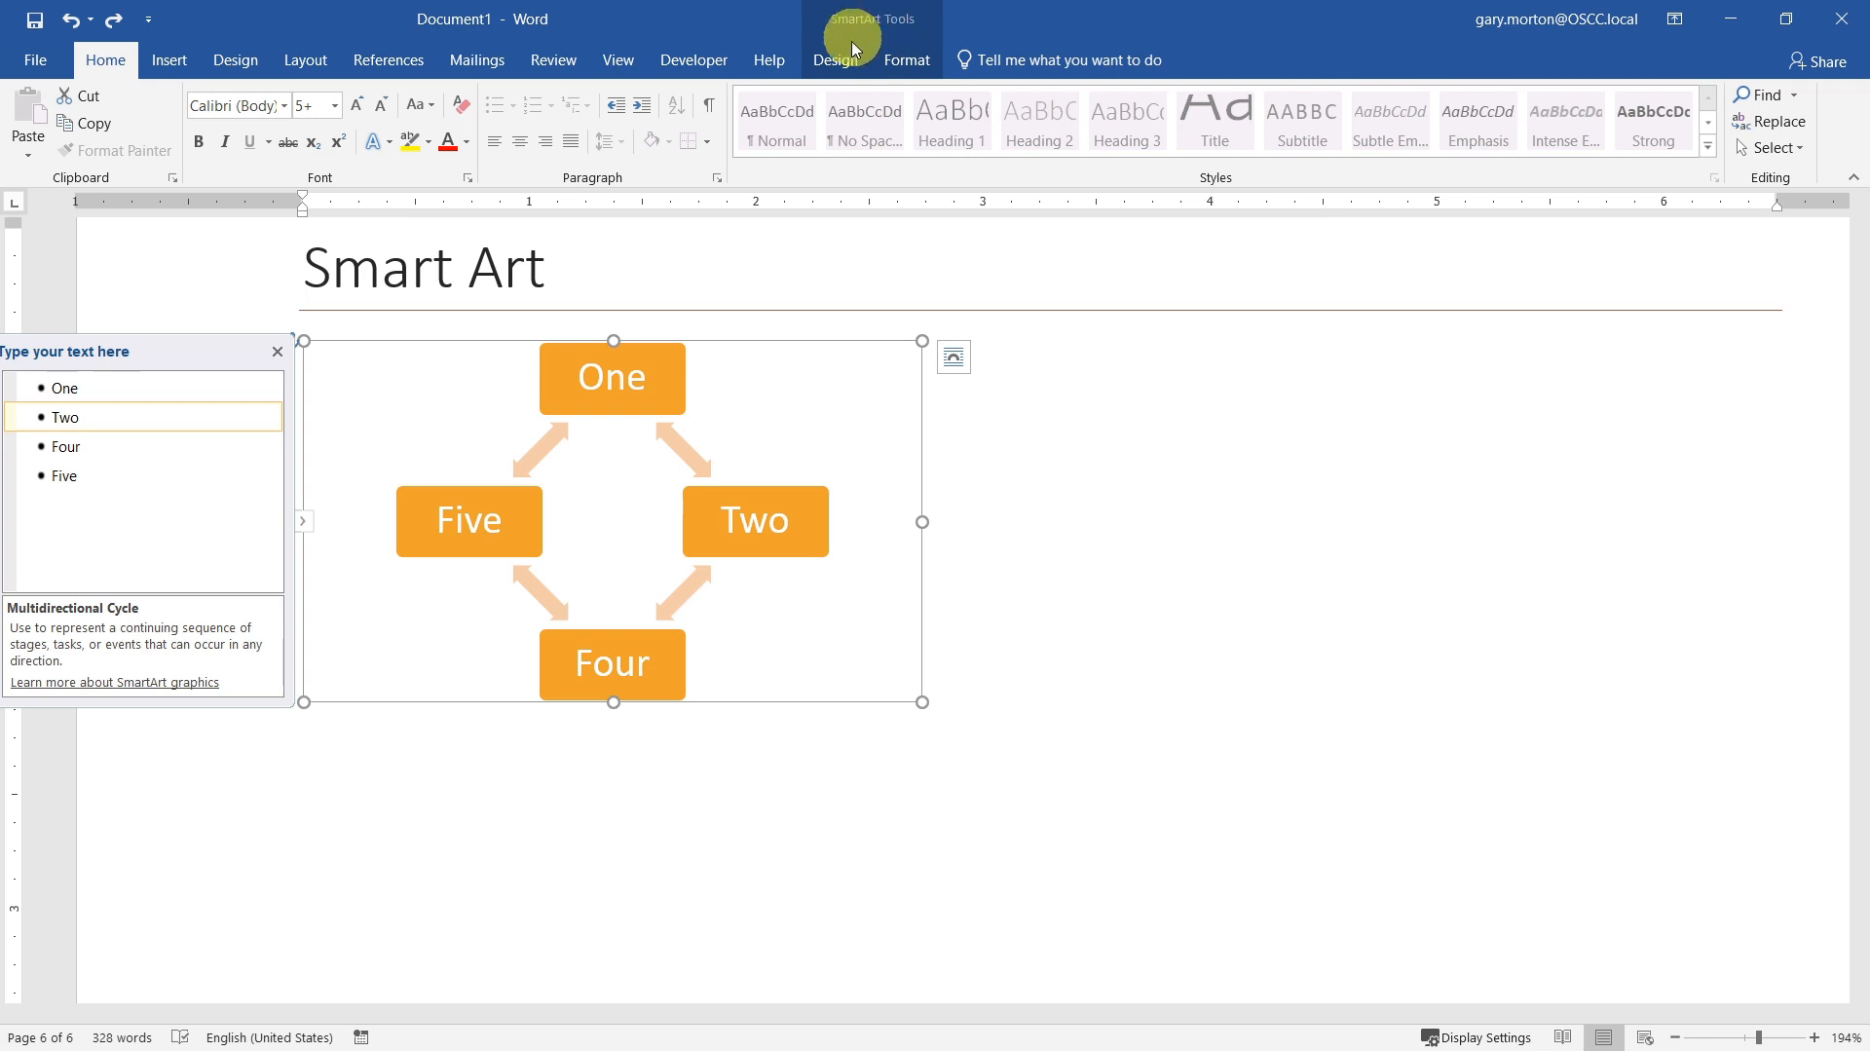
# Step: Try the Segmented Cycle layout on the graphic, comparing it with the Multidirectional Cycle layout
pyautogui.click(907, 57)
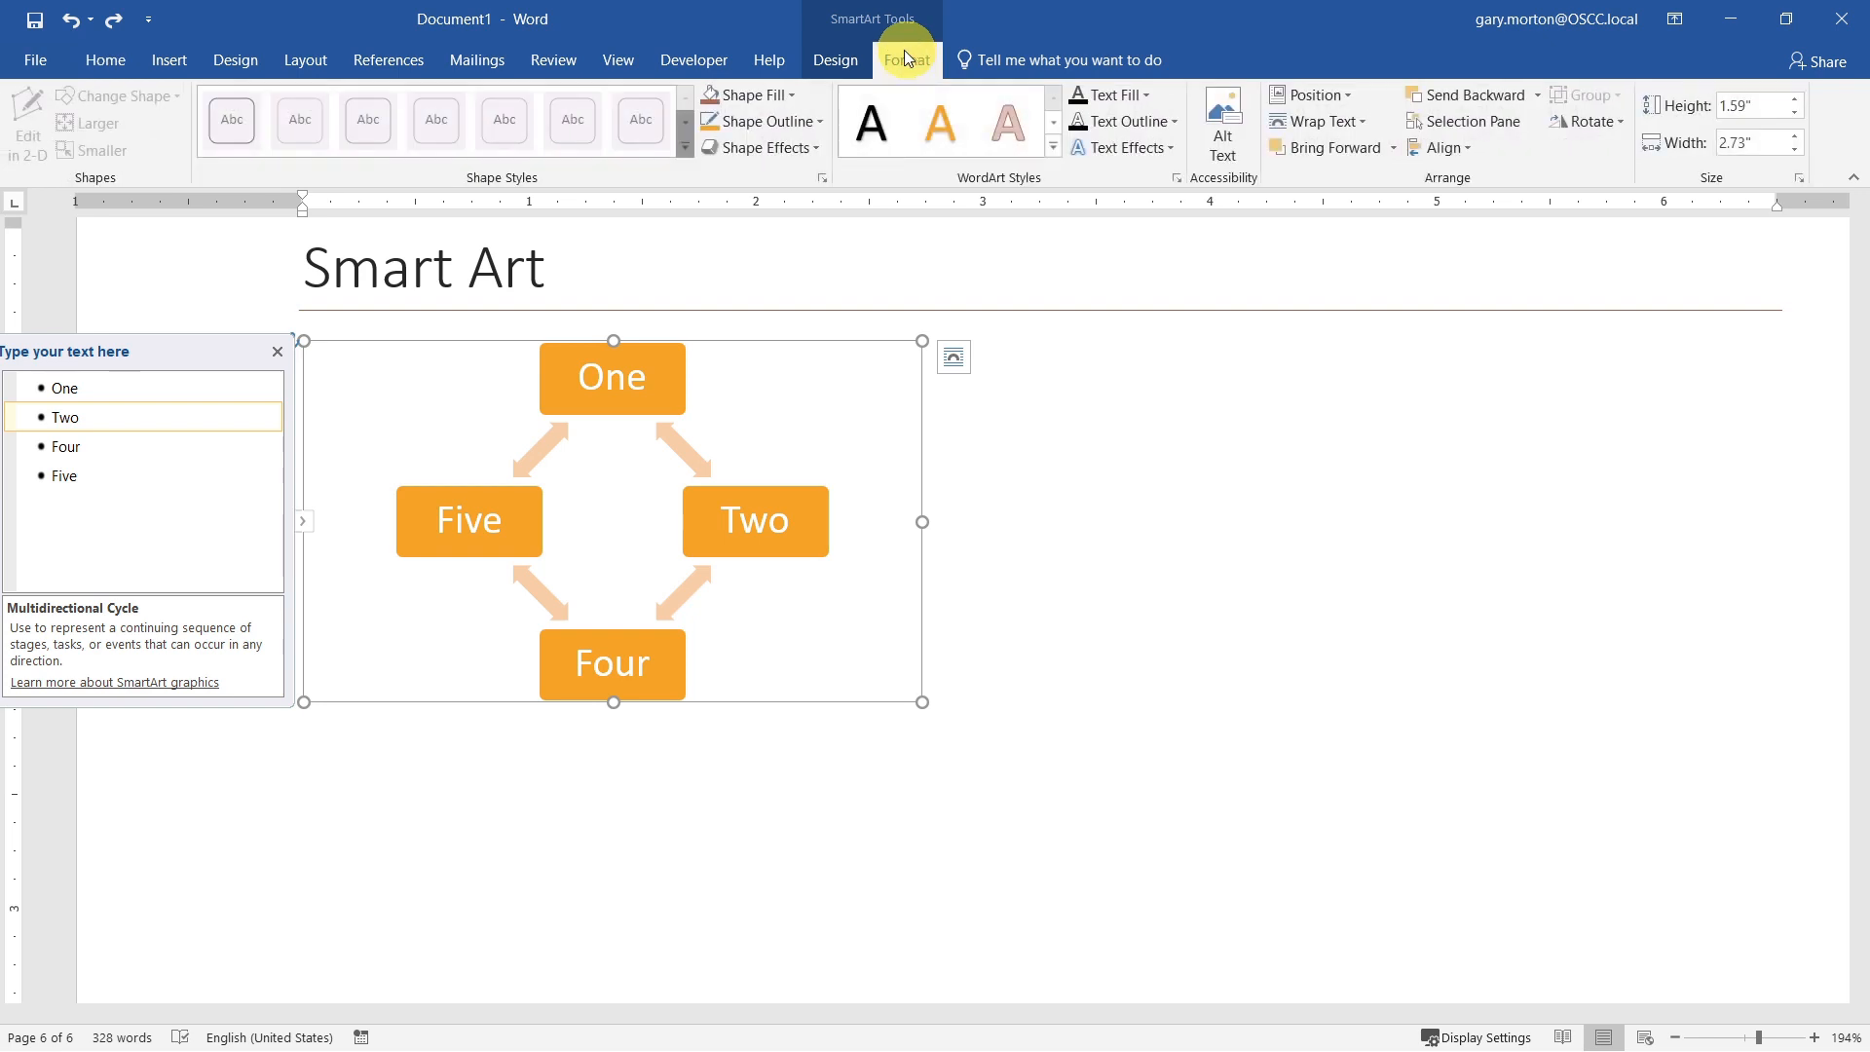
pyautogui.click(838, 57)
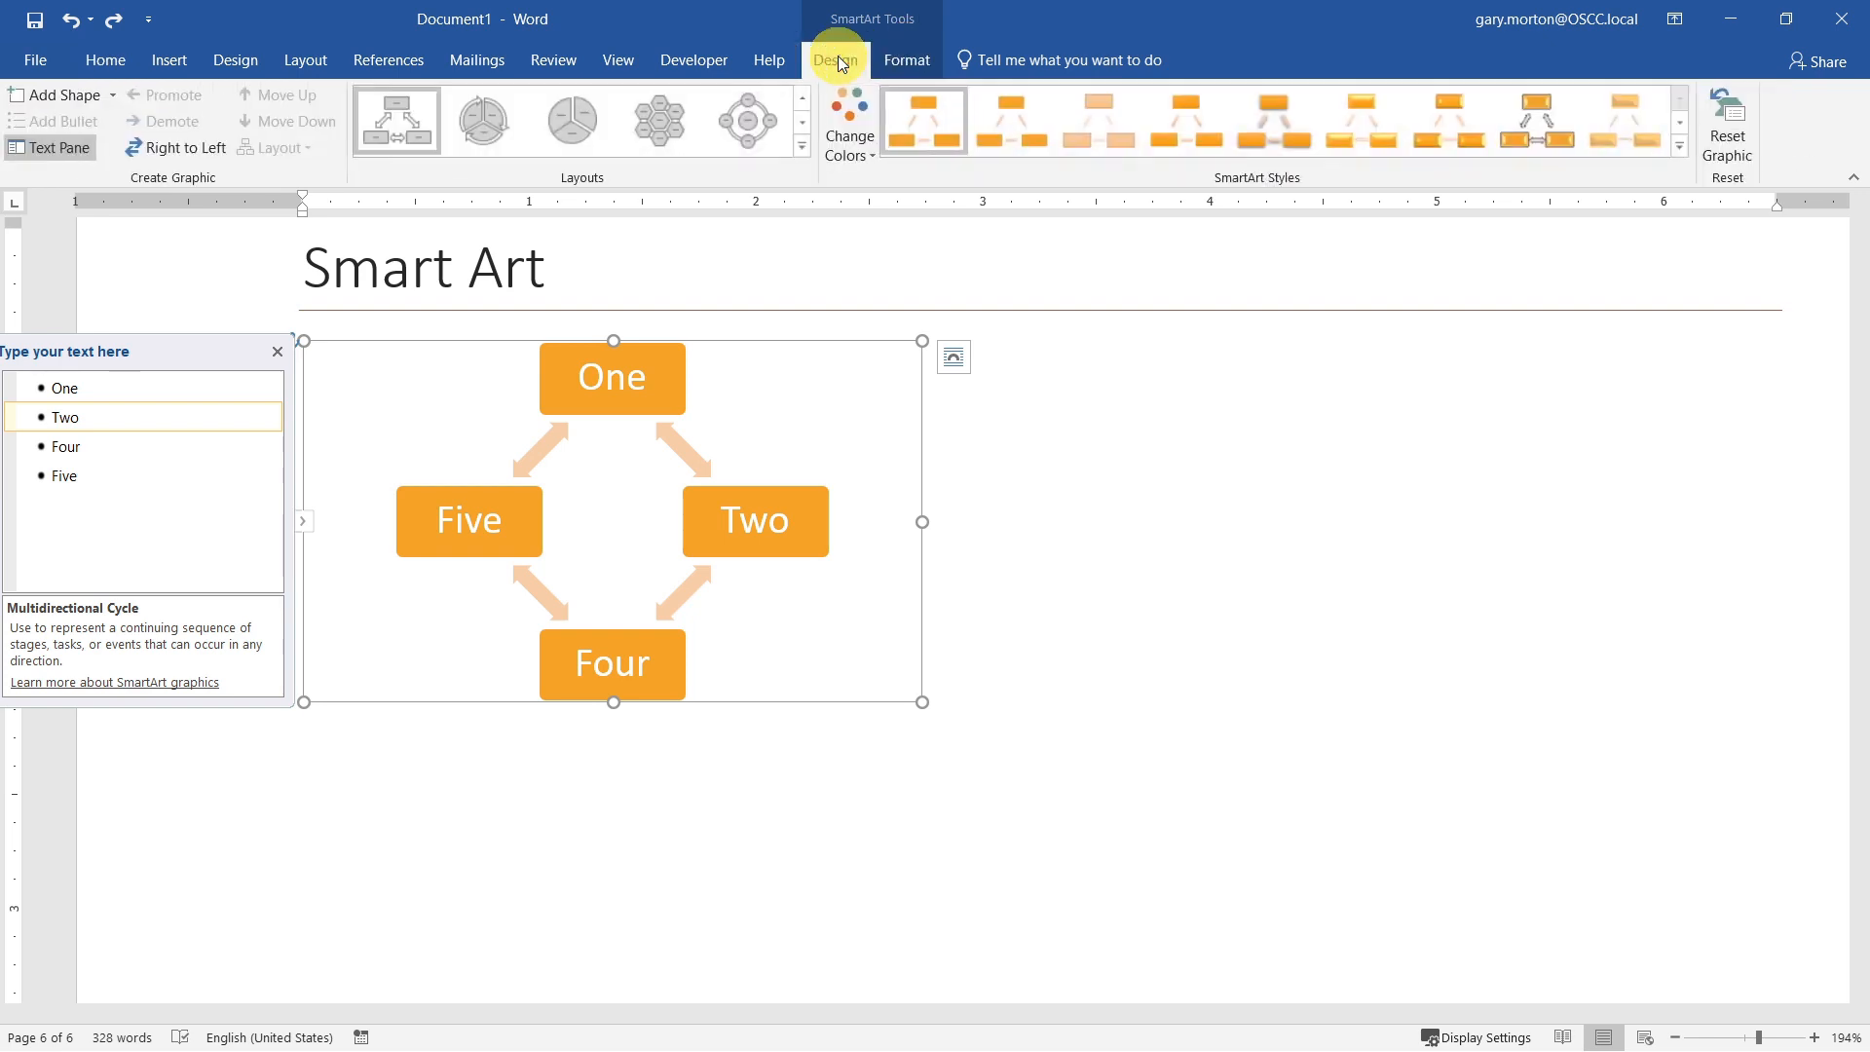
pyautogui.click(495, 114)
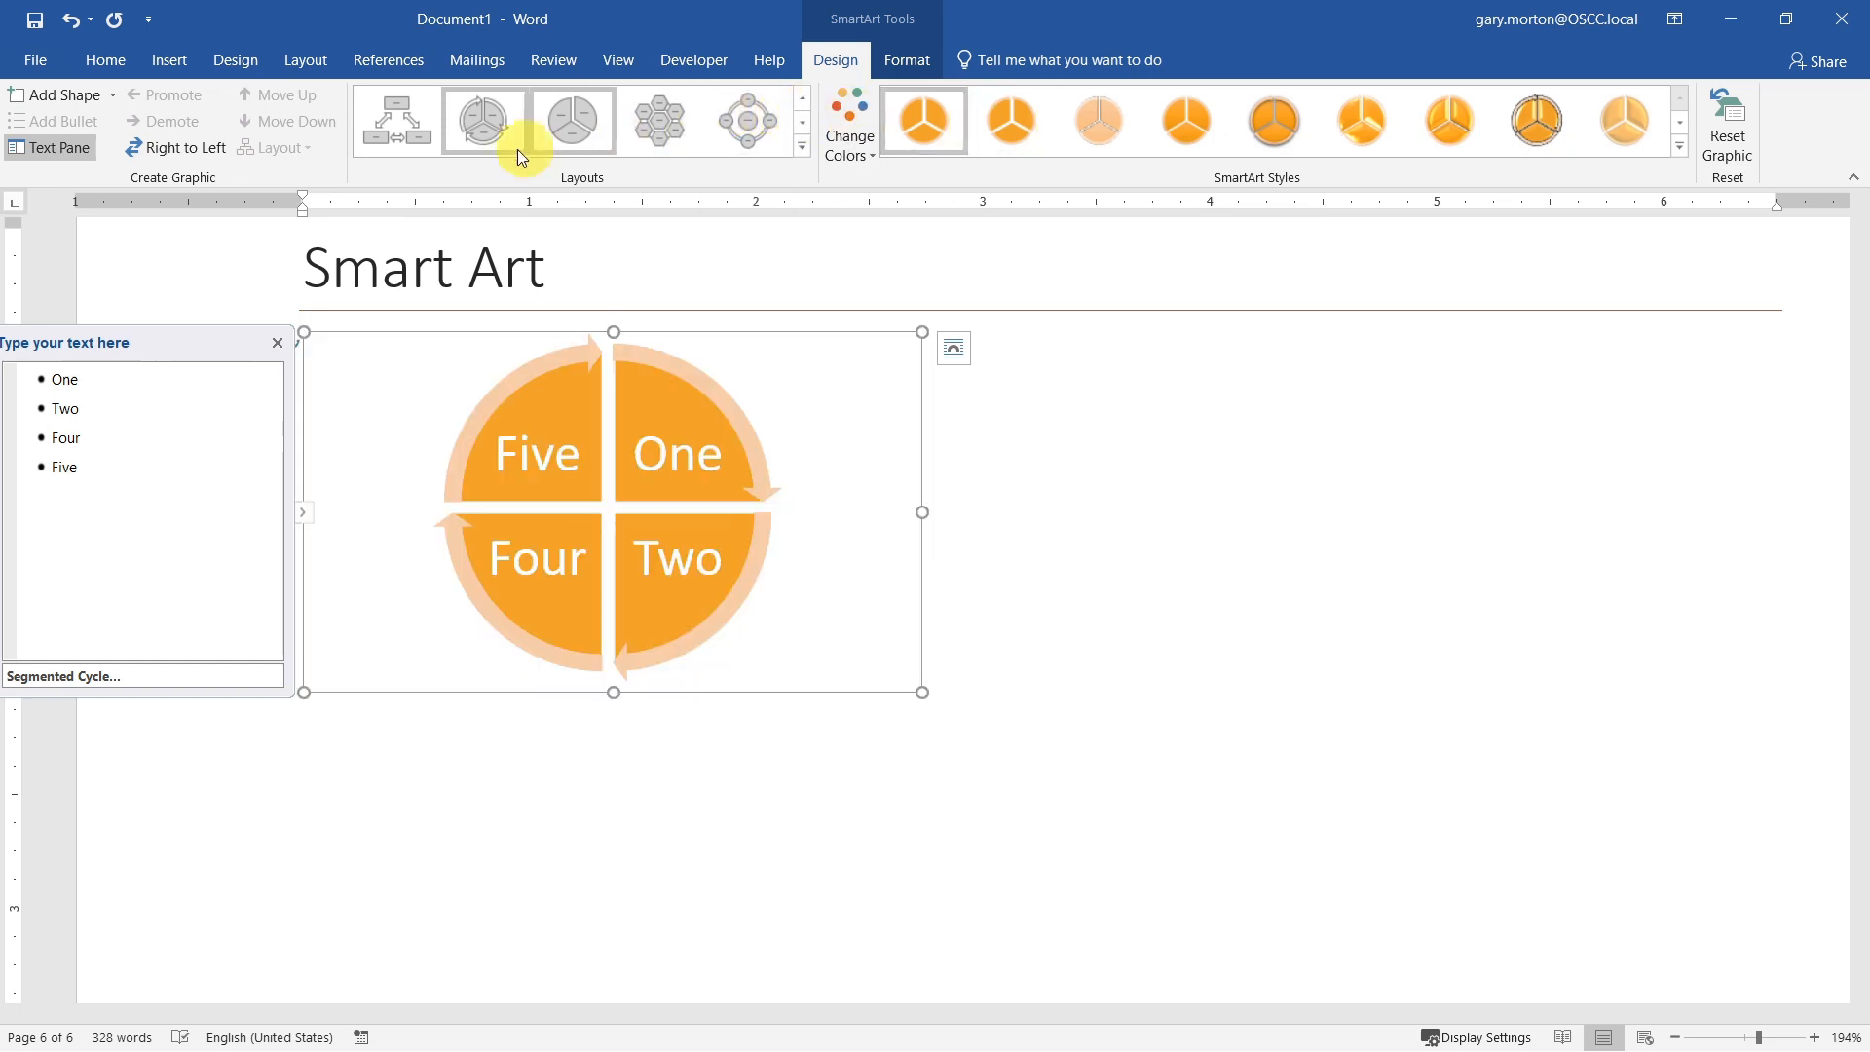
pyautogui.click(419, 136)
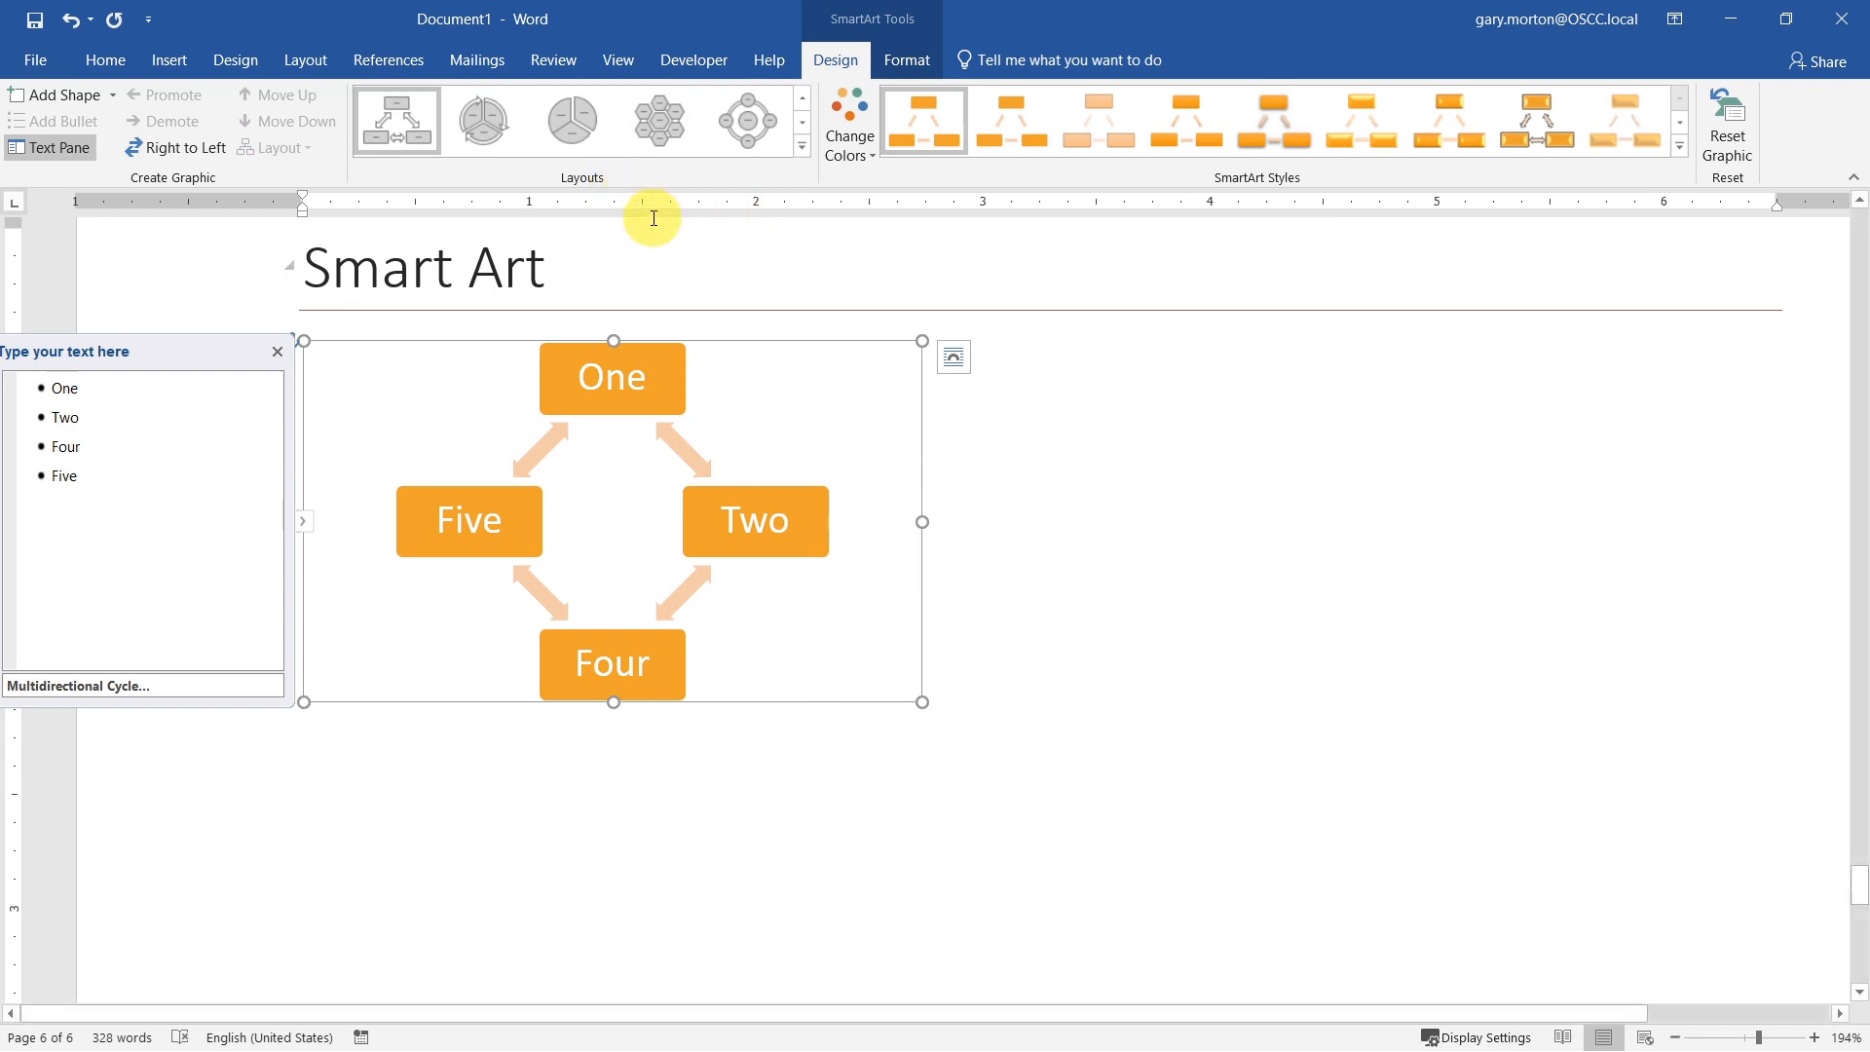
pyautogui.click(458, 120)
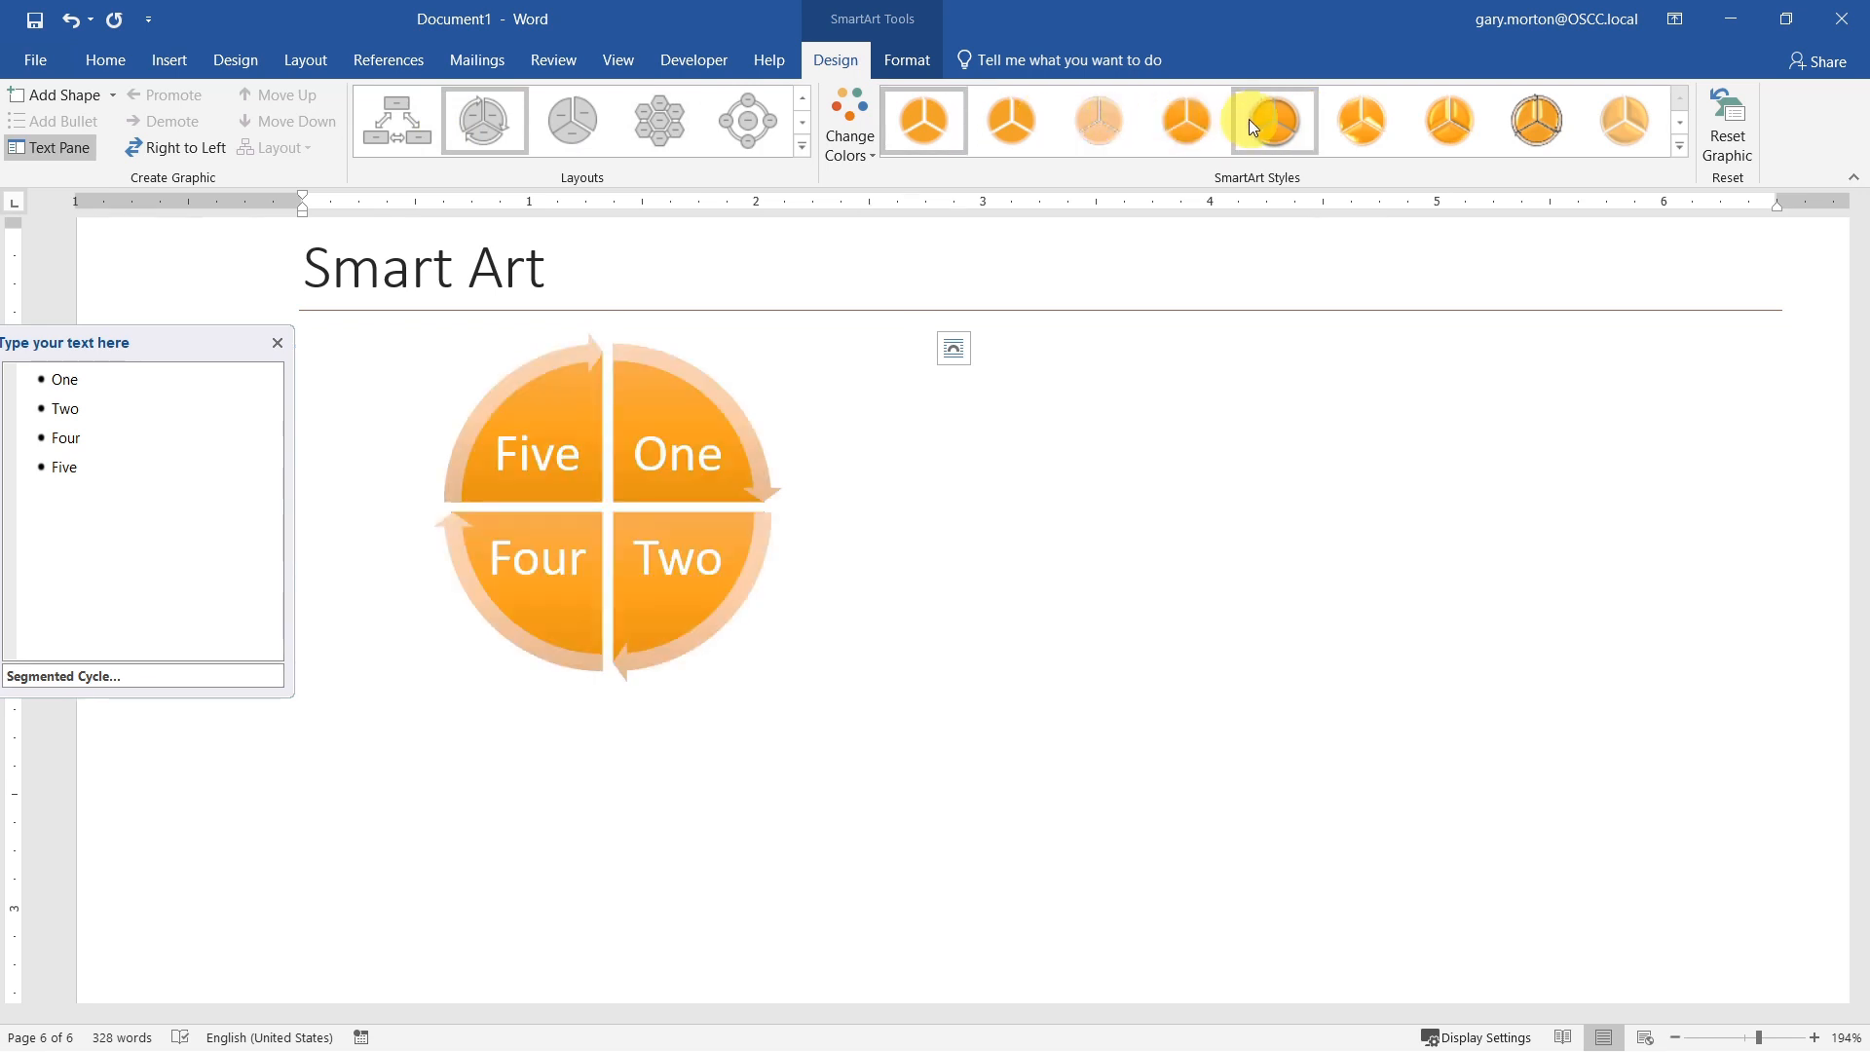
# Step: Try glossy and black-outlined SmartArt styles, and restore the Multidirectional Cycle layout with the flat fill style
pyautogui.click(1376, 118)
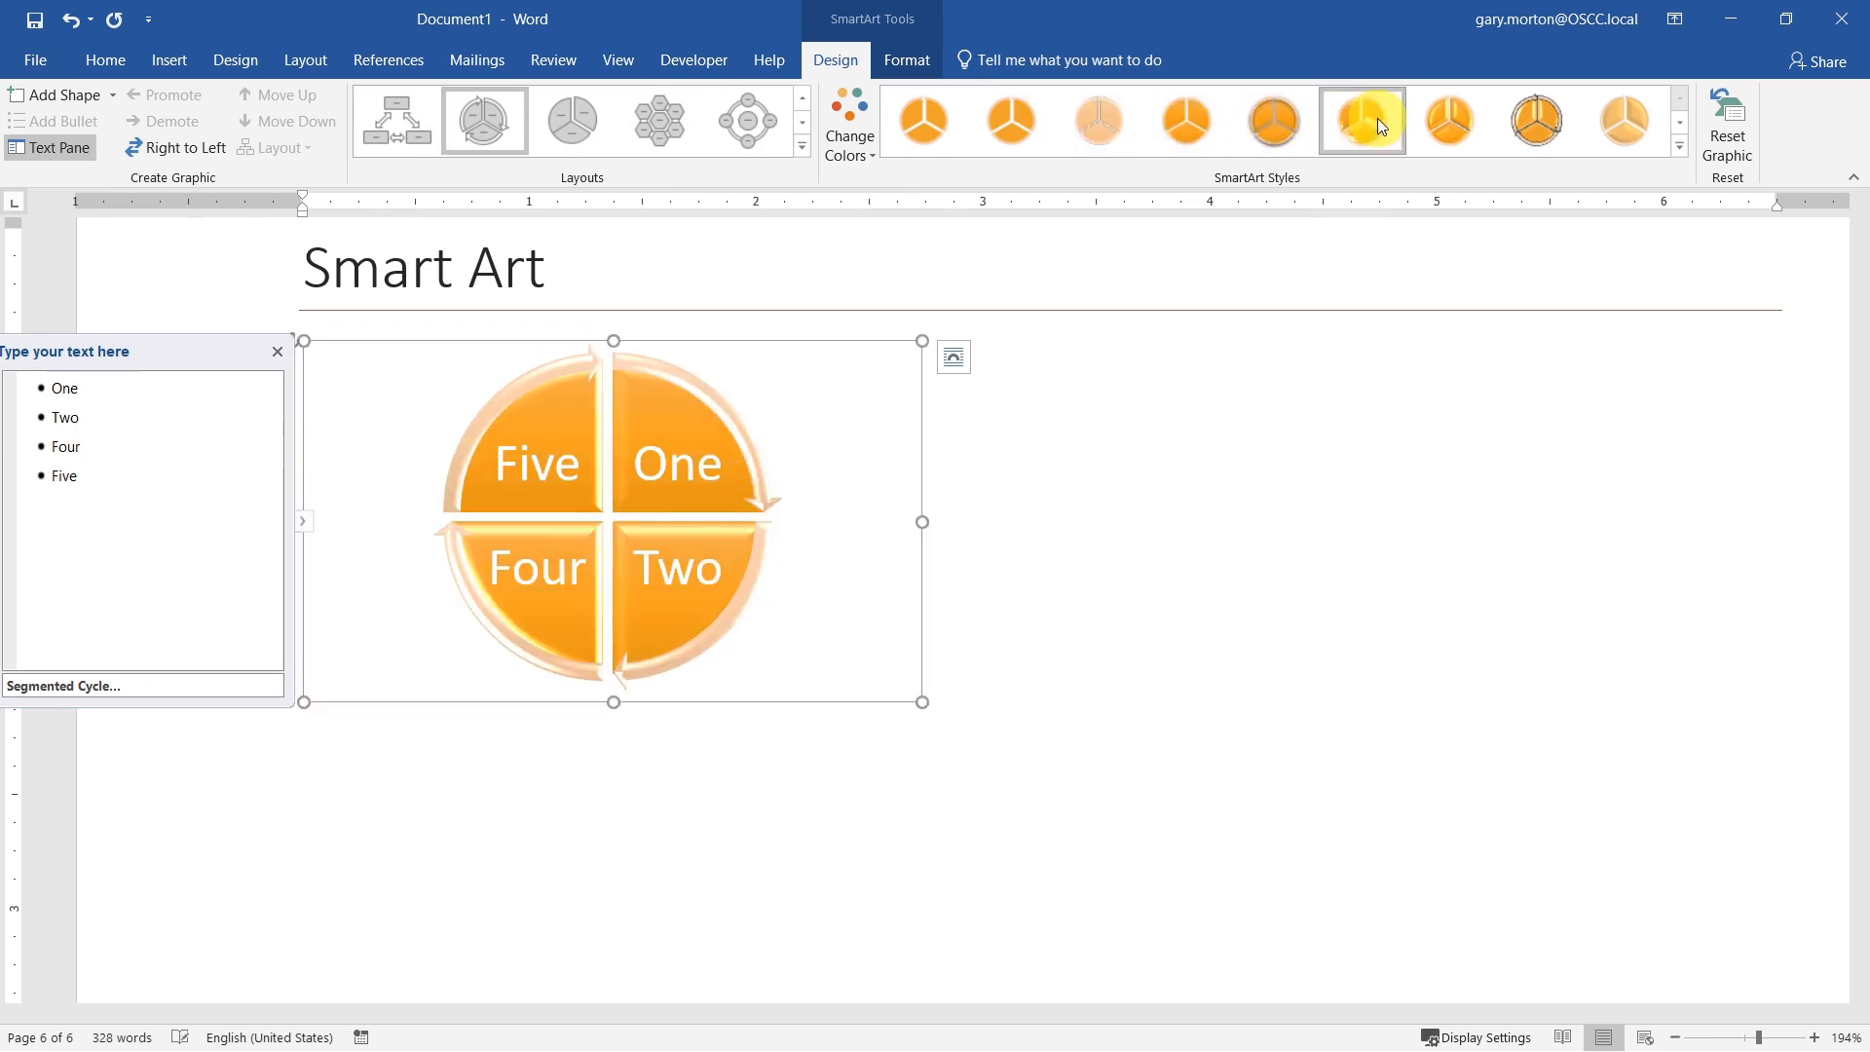
pyautogui.click(1535, 124)
pyautogui.click(413, 123)
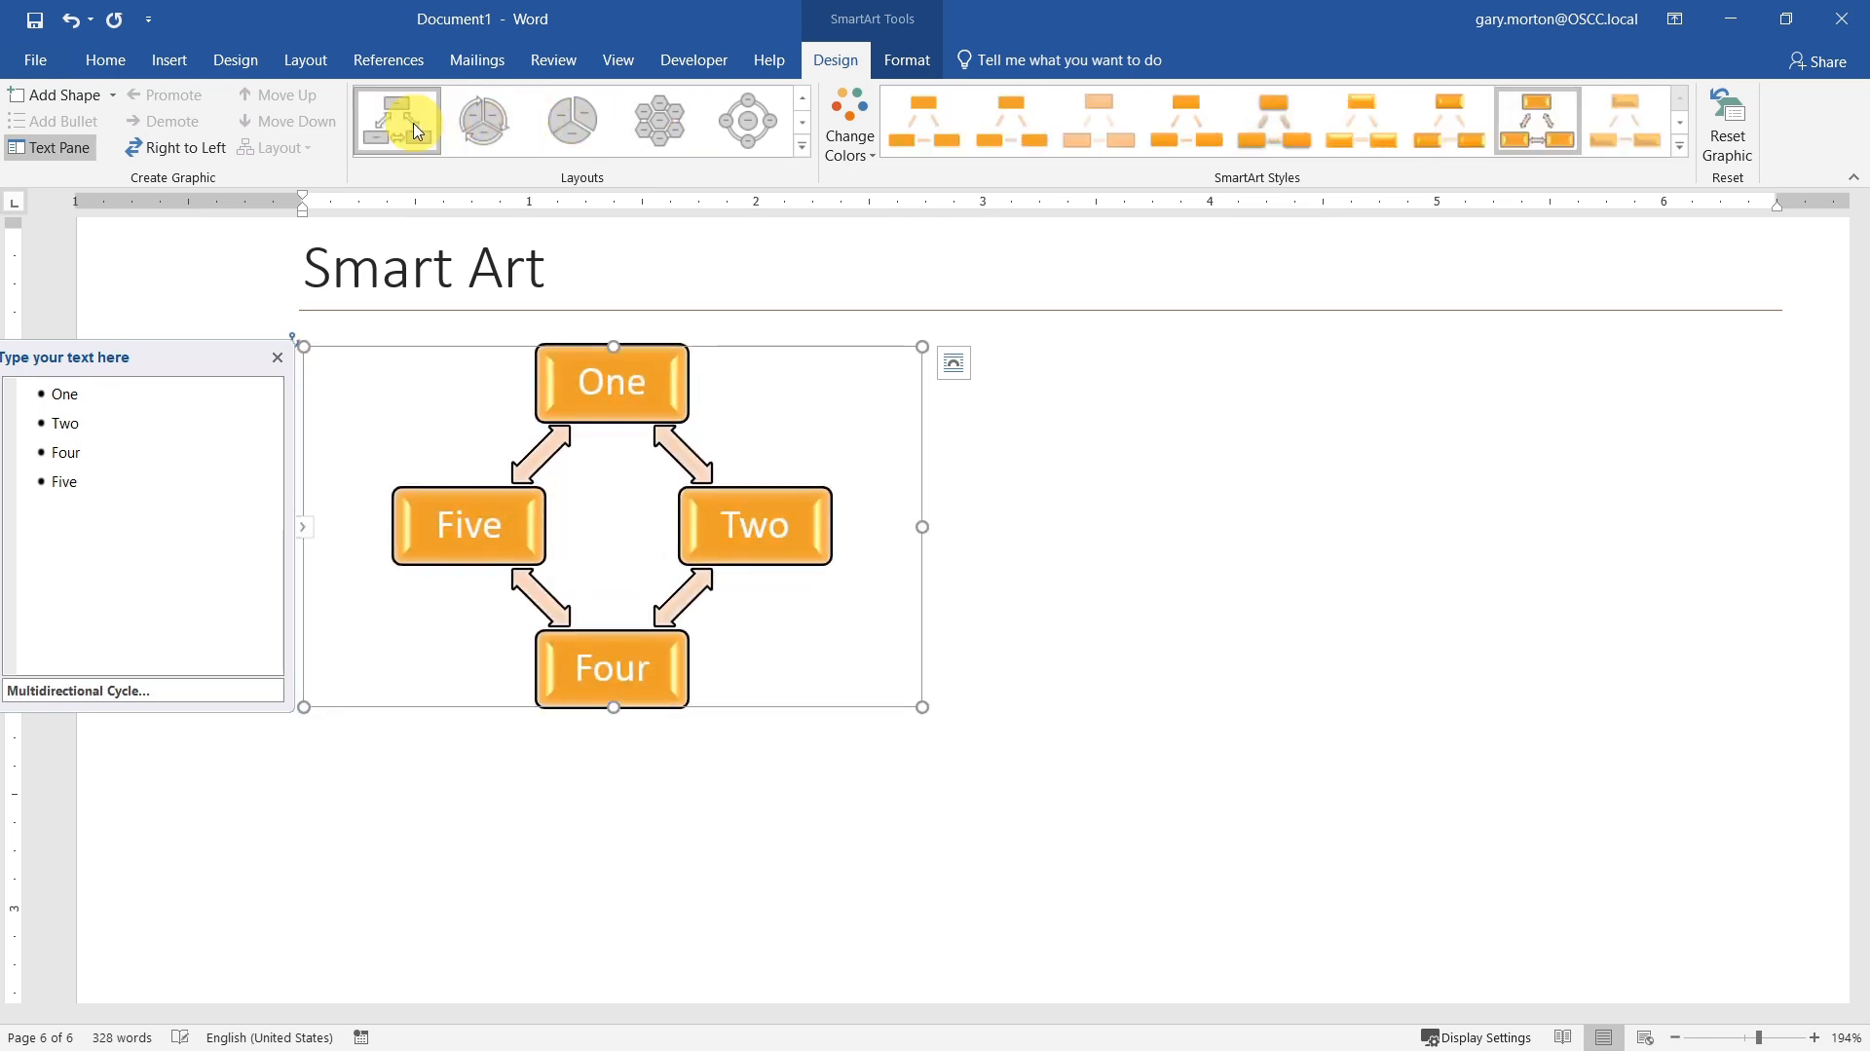
pyautogui.click(1033, 133)
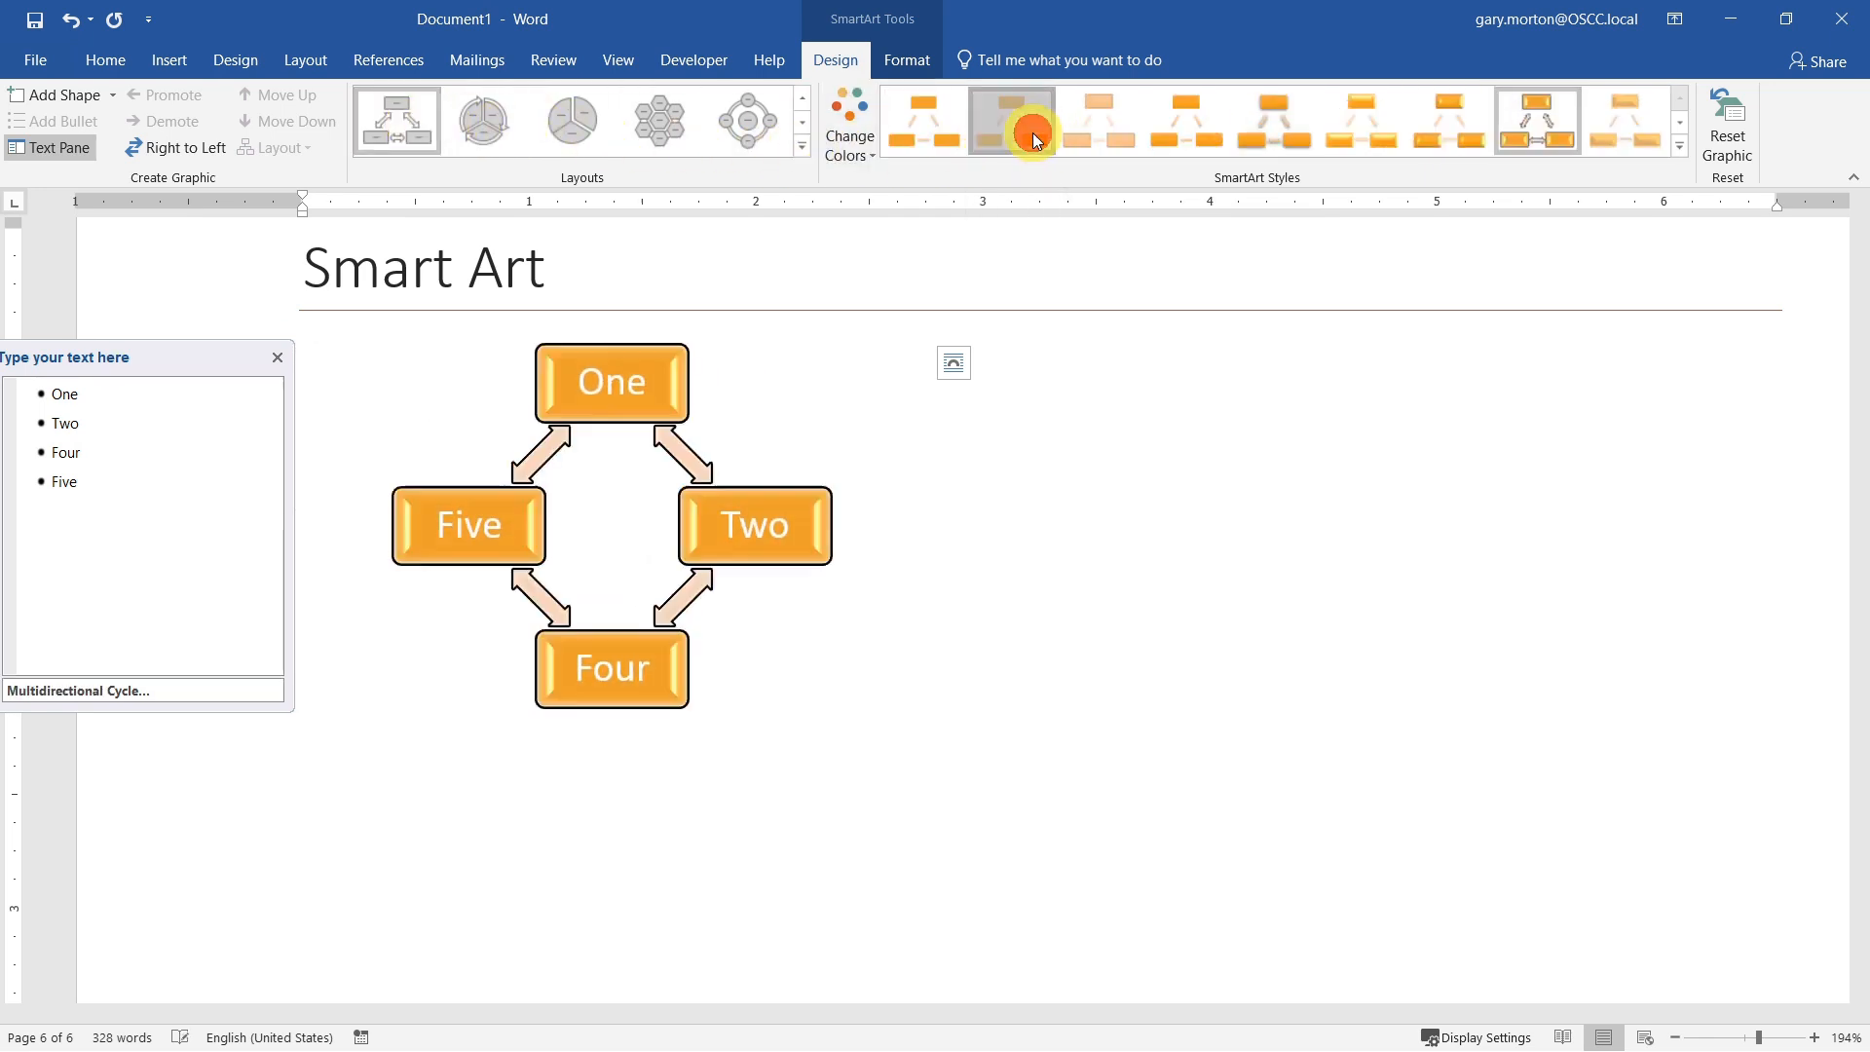
# Step: Recolor the SmartArt graphic with the first Colorful scheme, and replace it with the last Colorful scheme
pyautogui.click(864, 144)
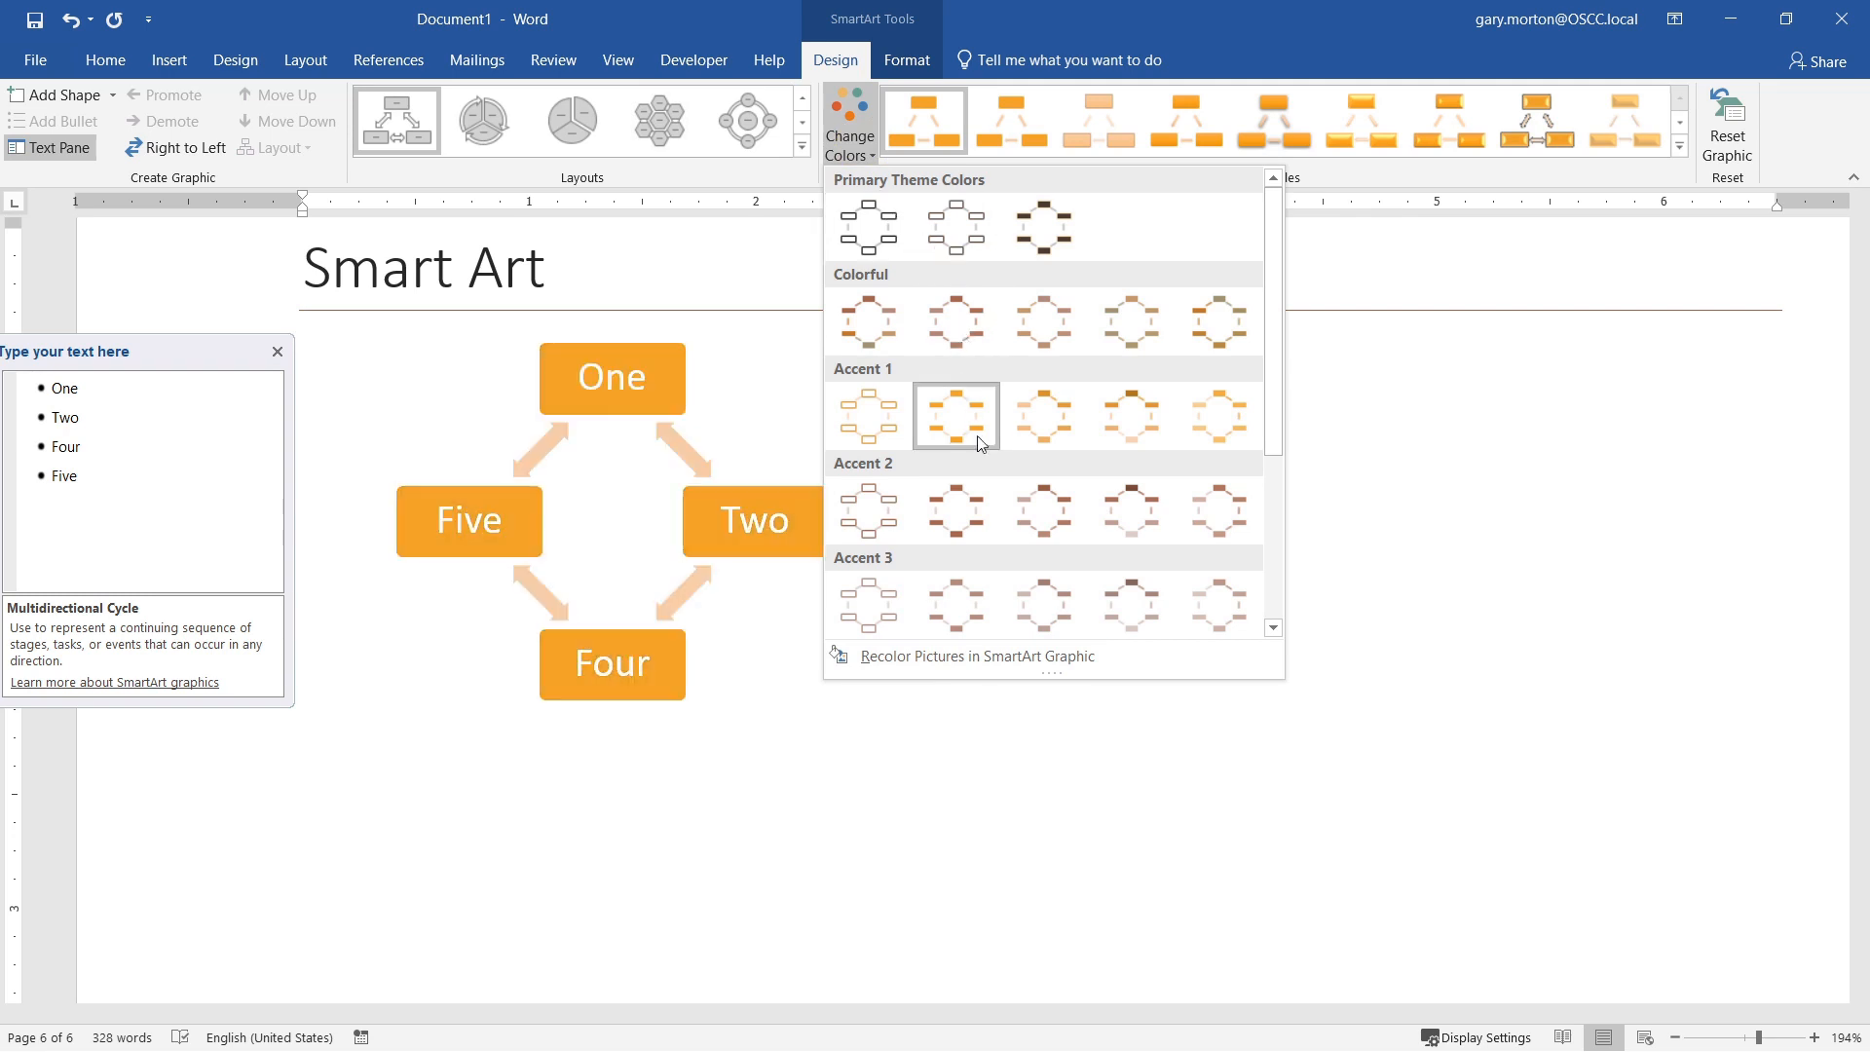
pyautogui.scroll(-3, 974, 535)
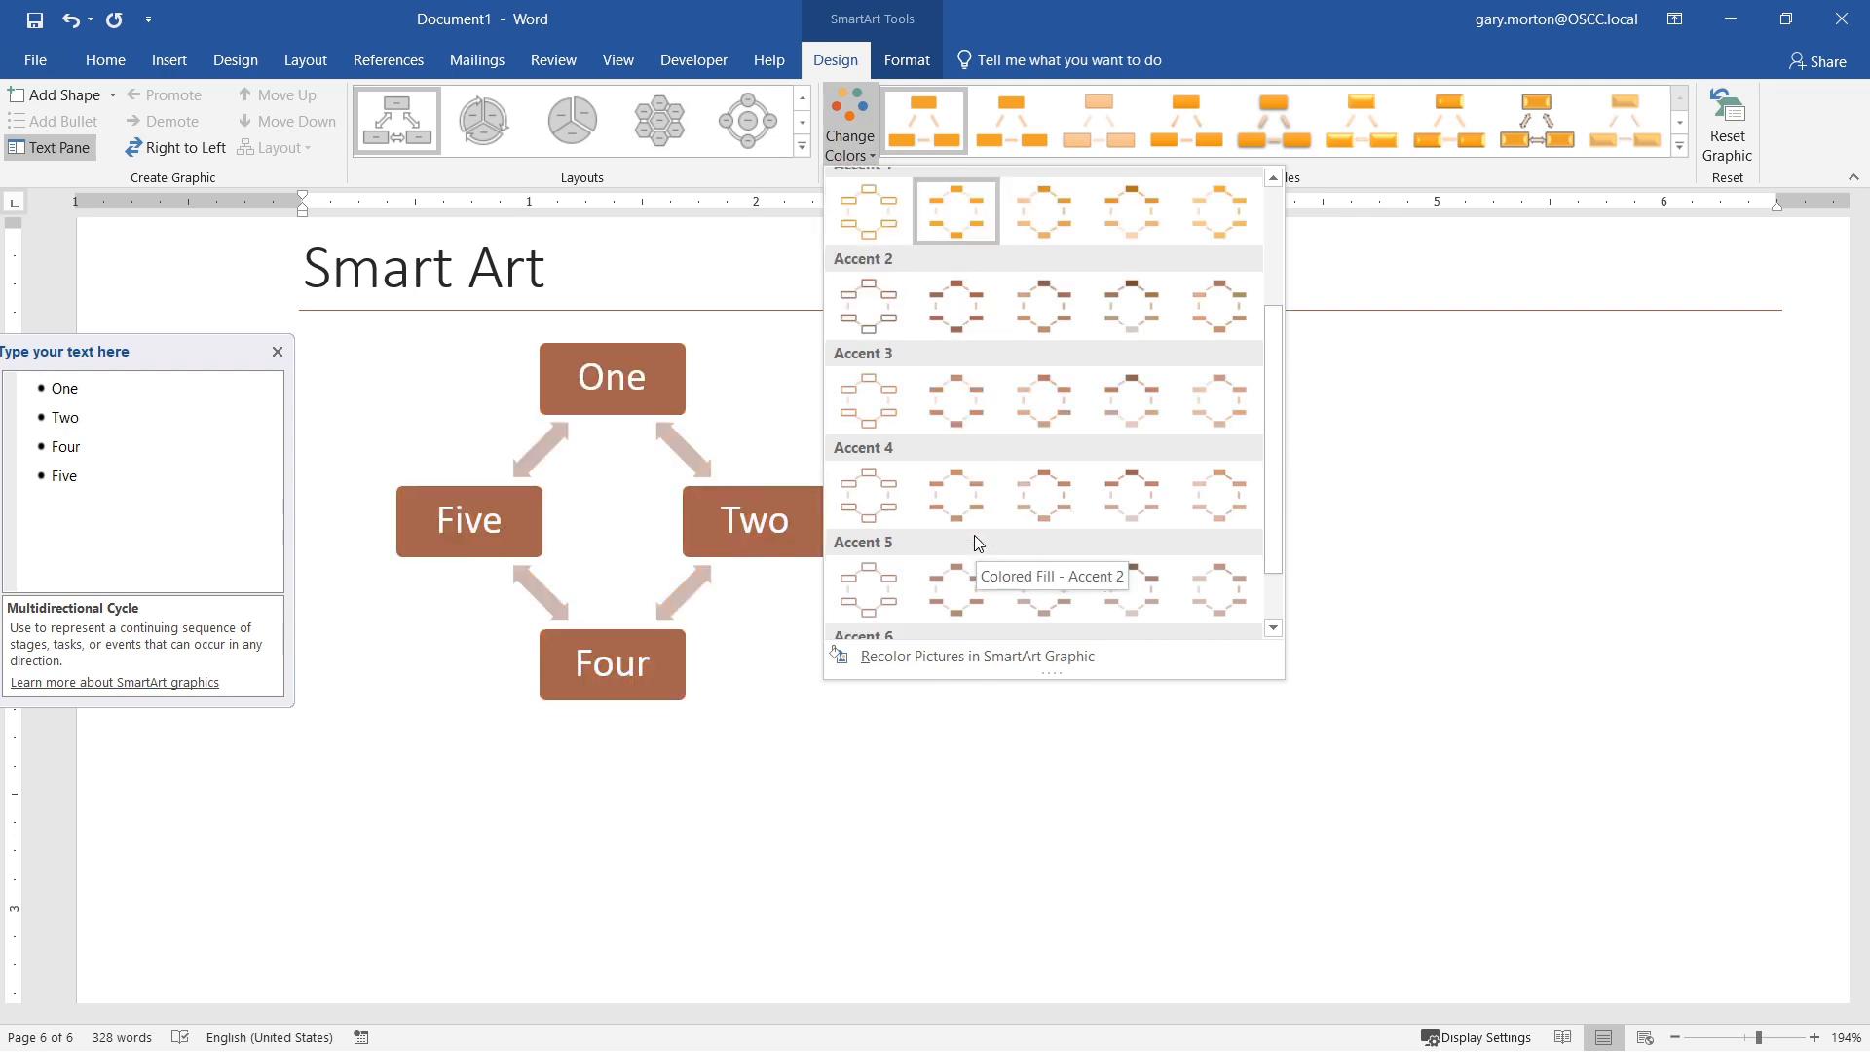
pyautogui.scroll(3, 974, 538)
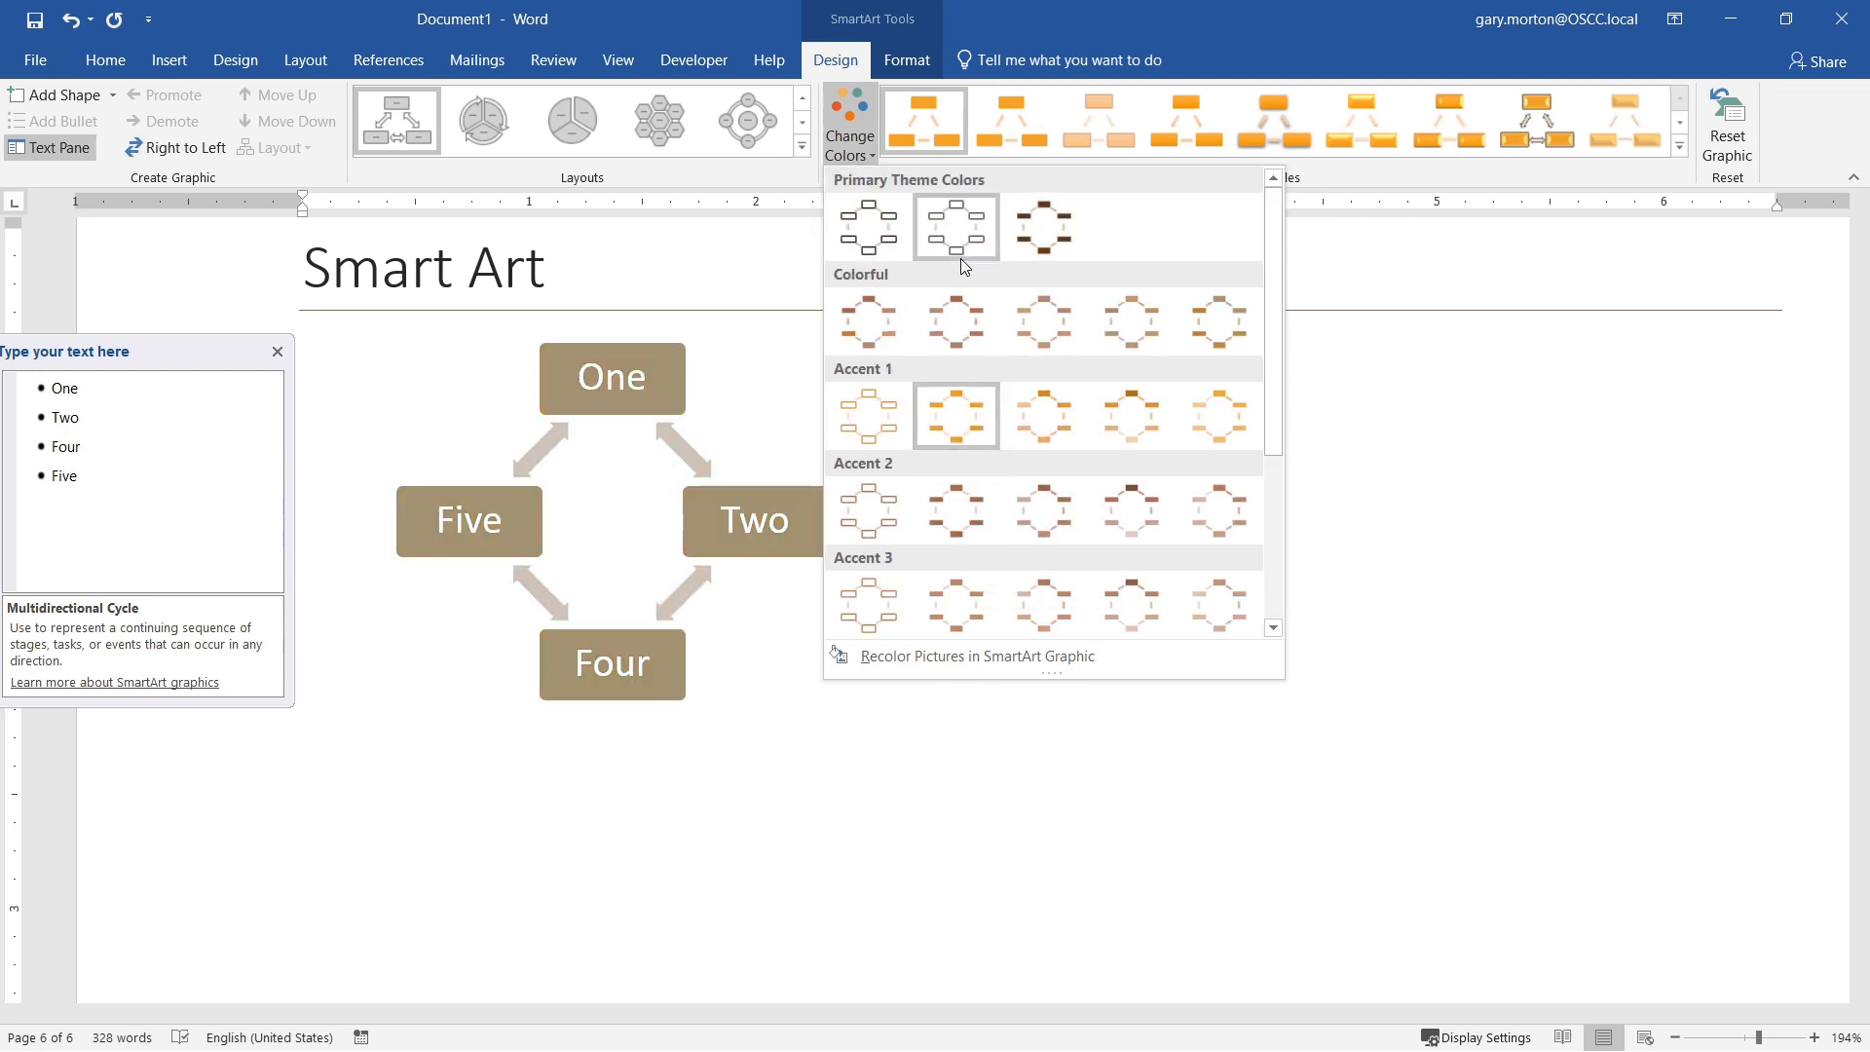
pyautogui.click(877, 316)
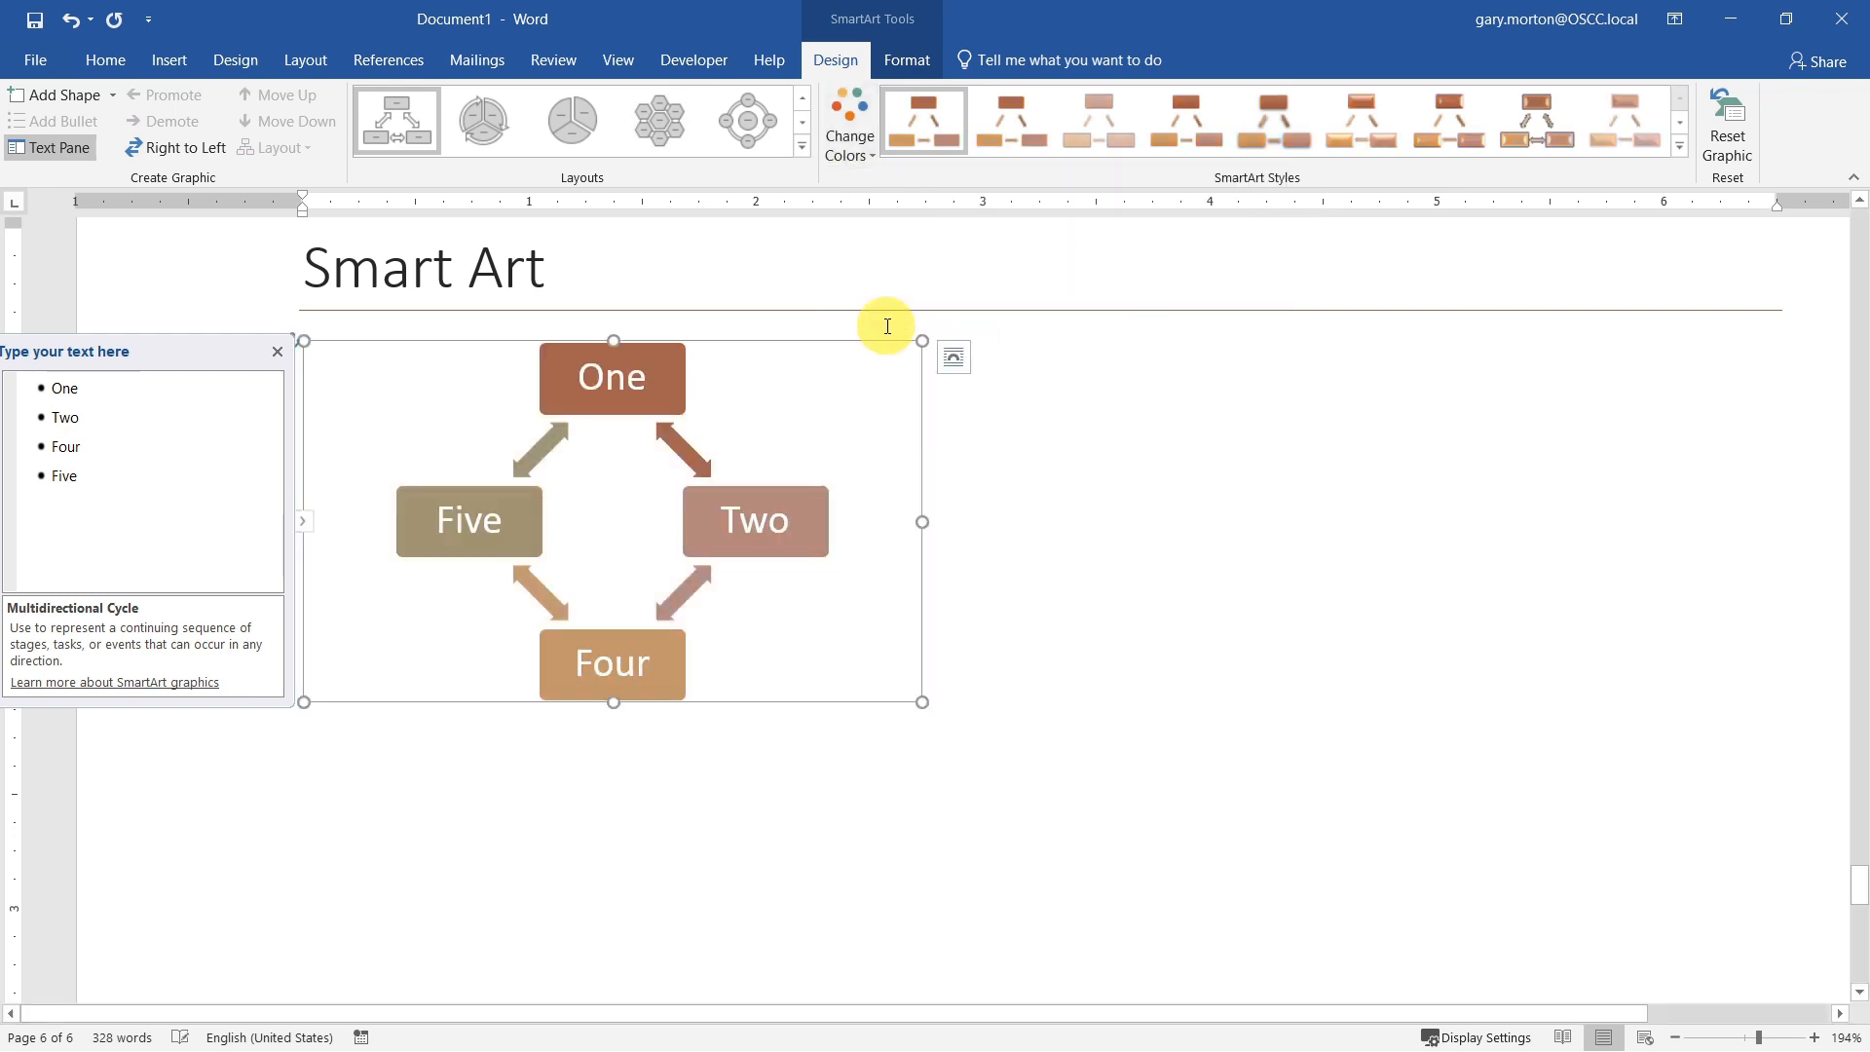
pyautogui.click(1265, 409)
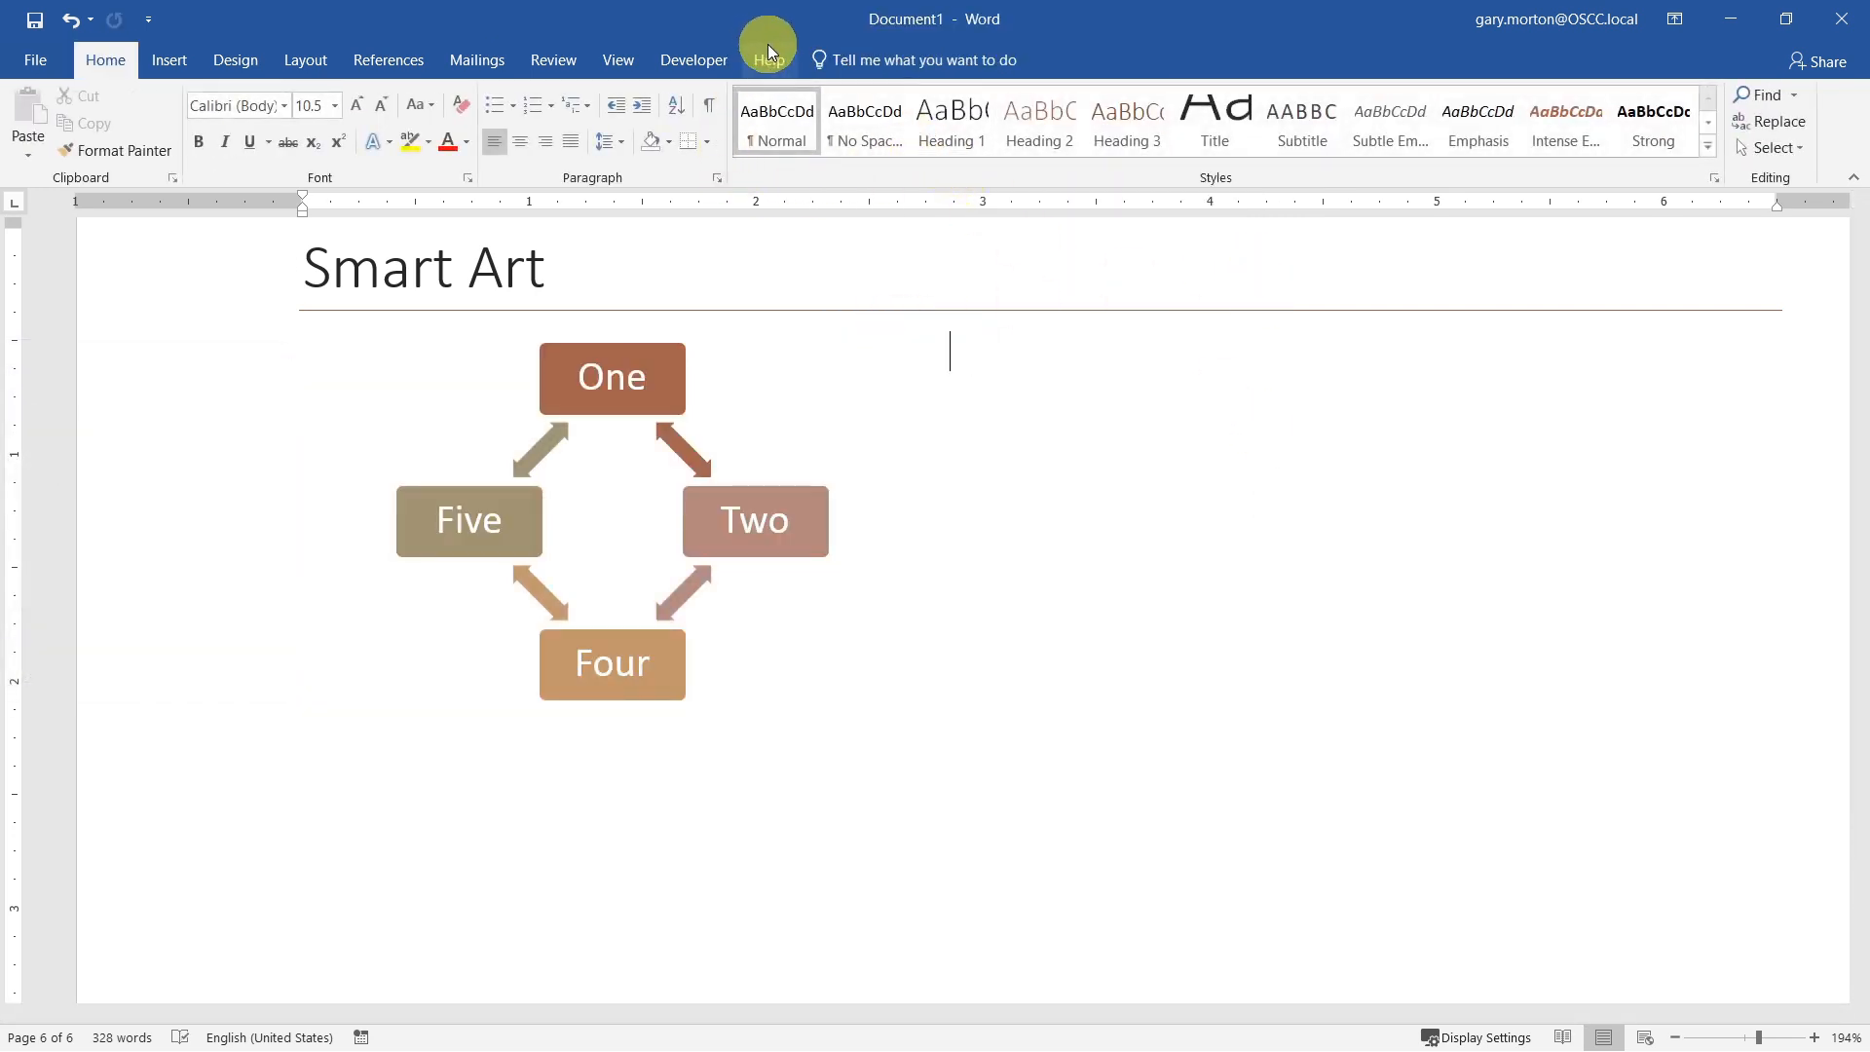
pyautogui.click(596, 624)
pyautogui.click(833, 59)
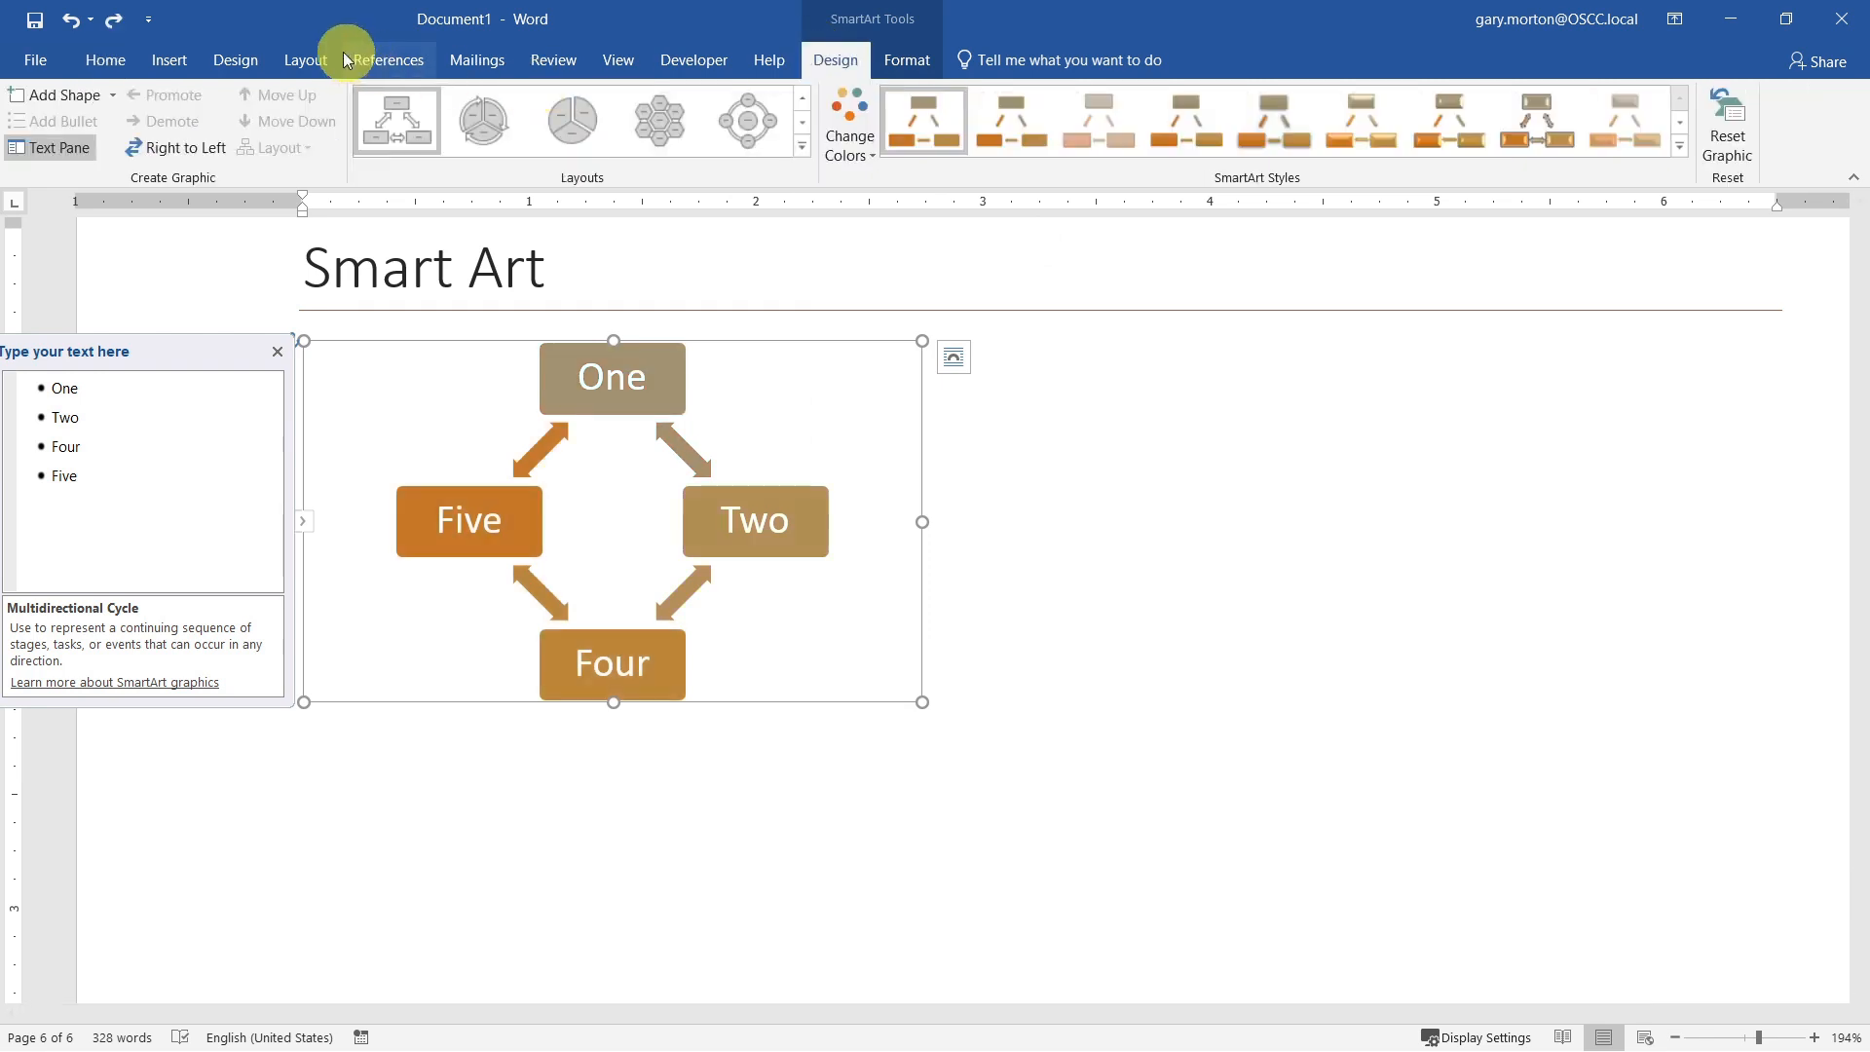
# Step: Change the document's theme colors to Red Violet
pyautogui.click(234, 61)
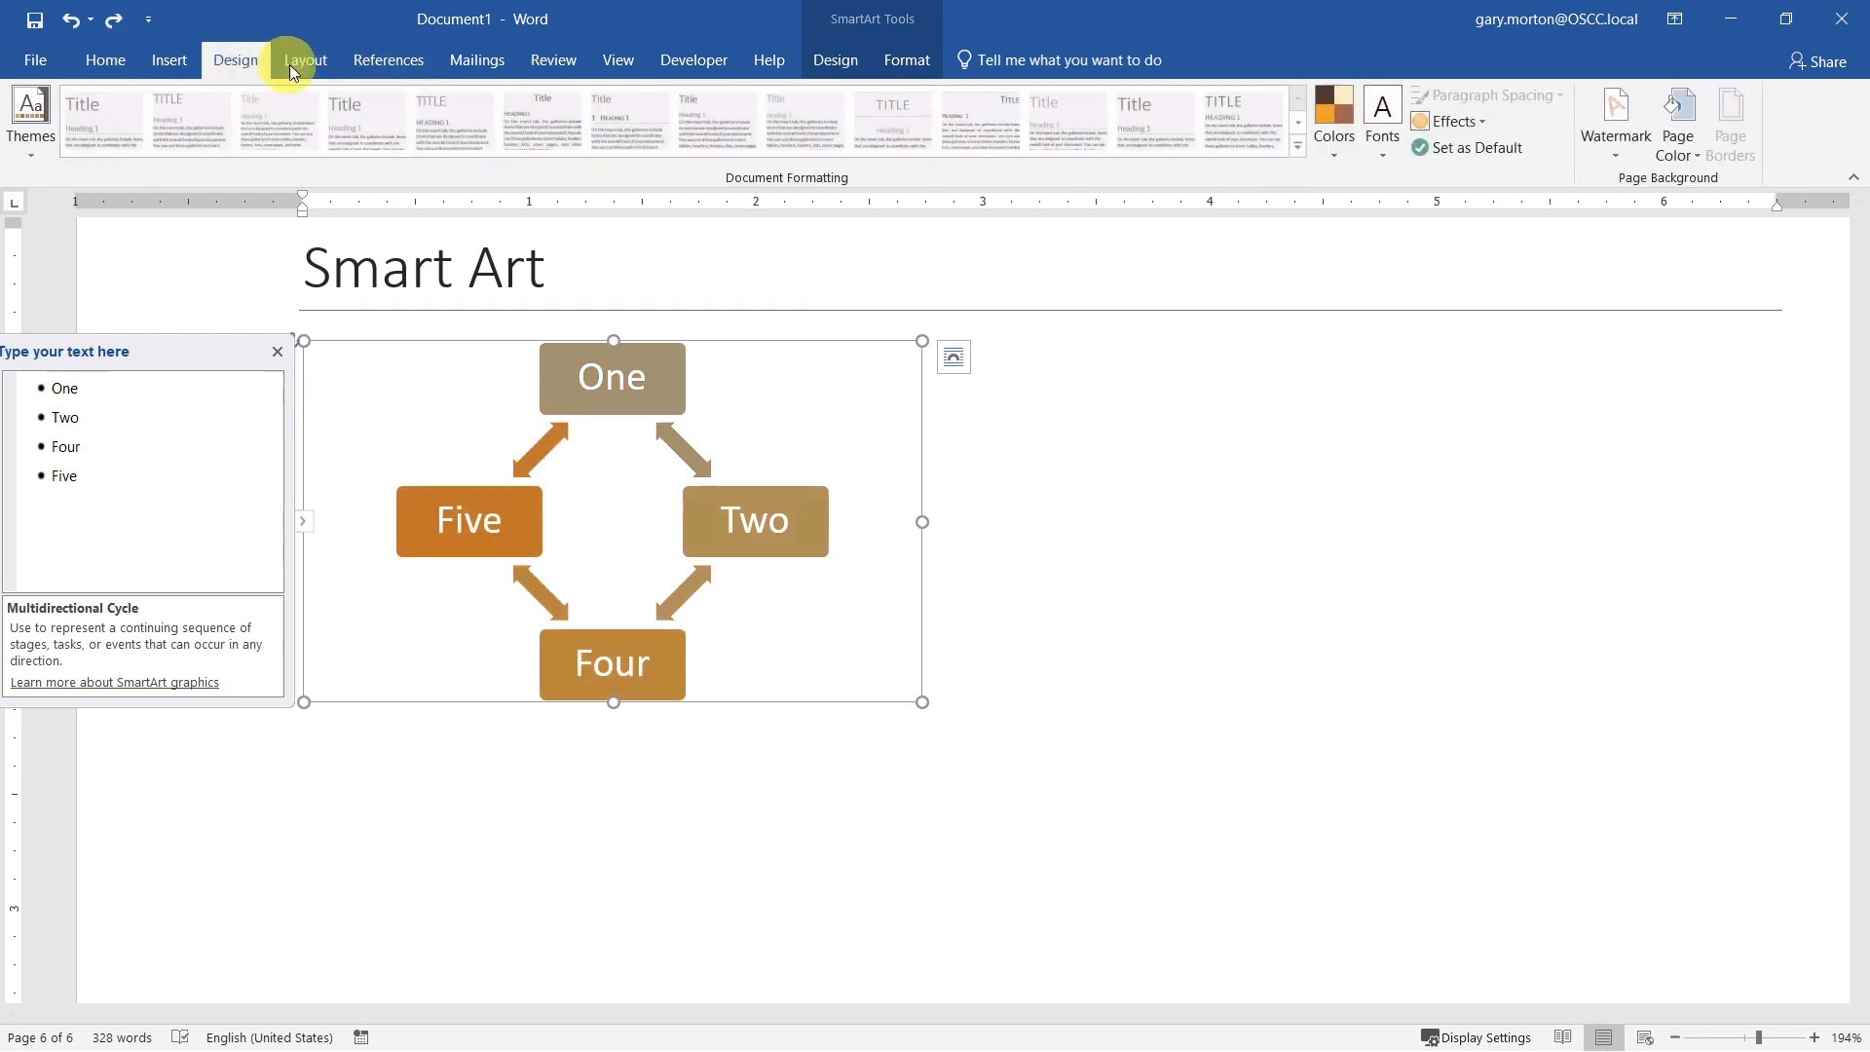
pyautogui.click(1337, 156)
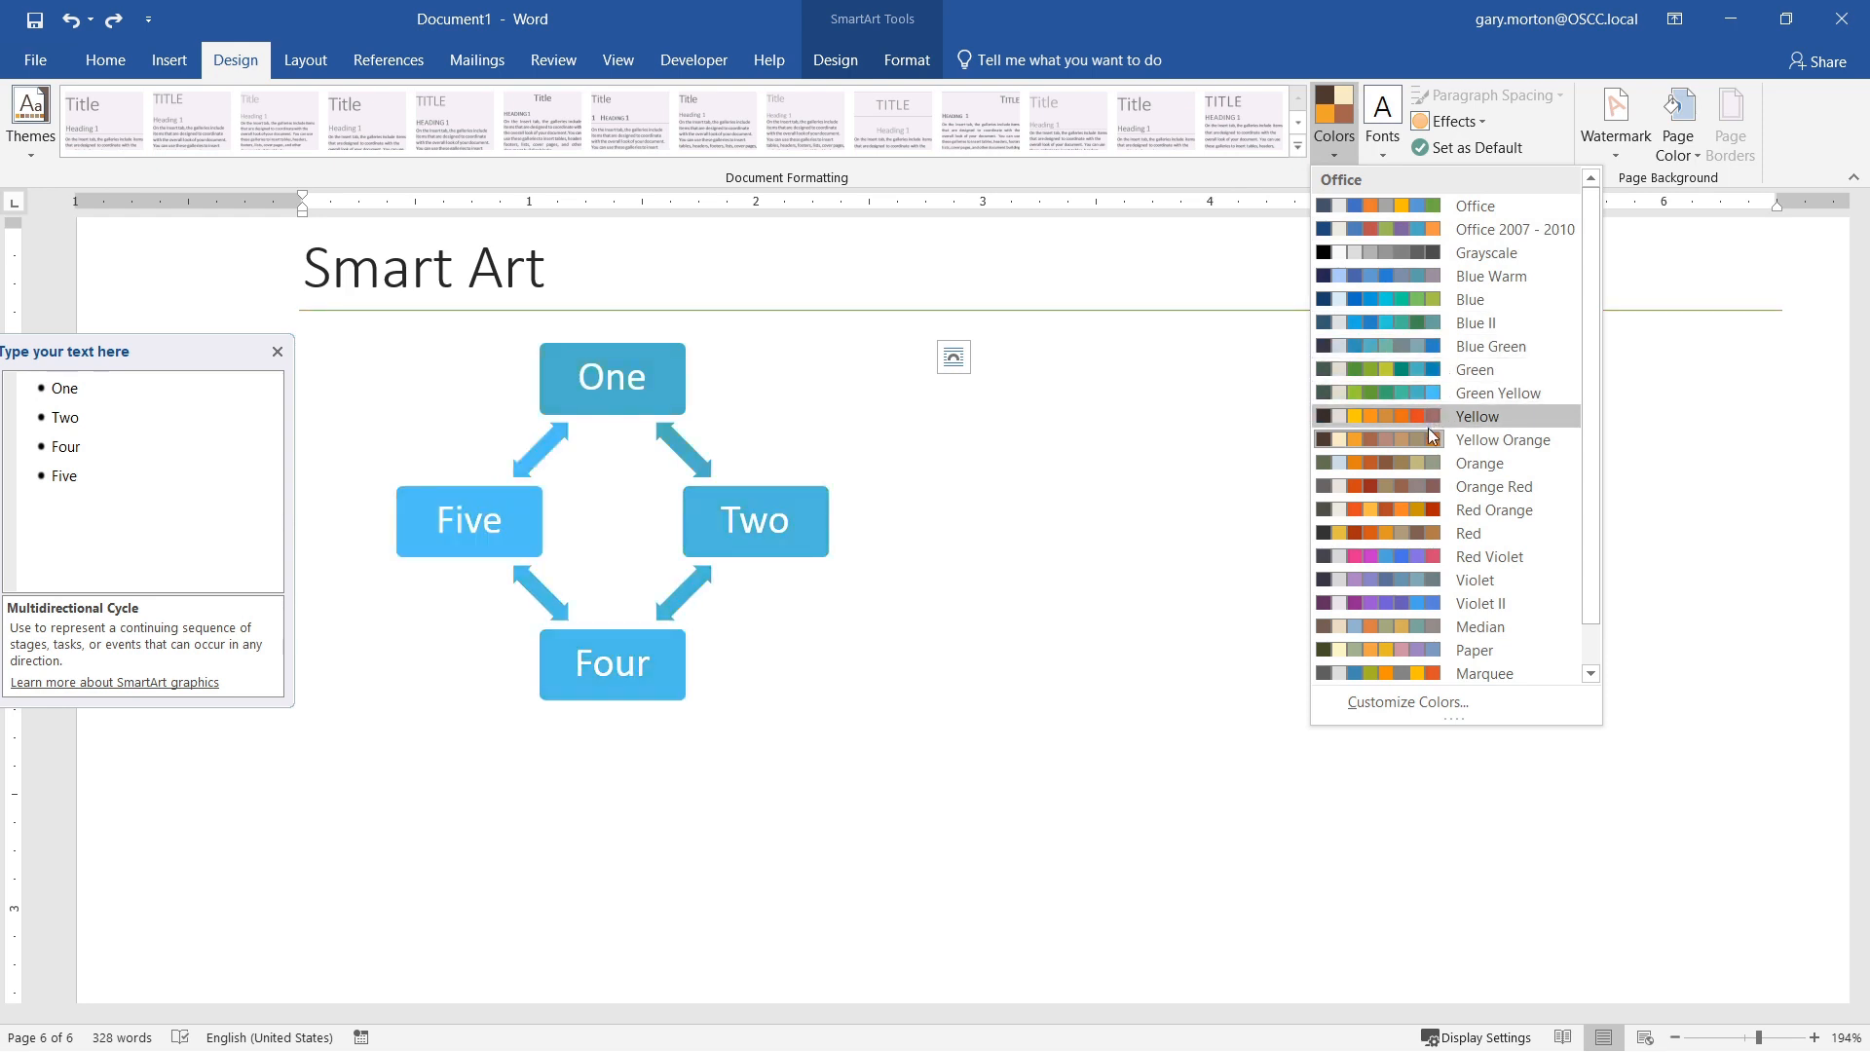
pyautogui.click(1399, 556)
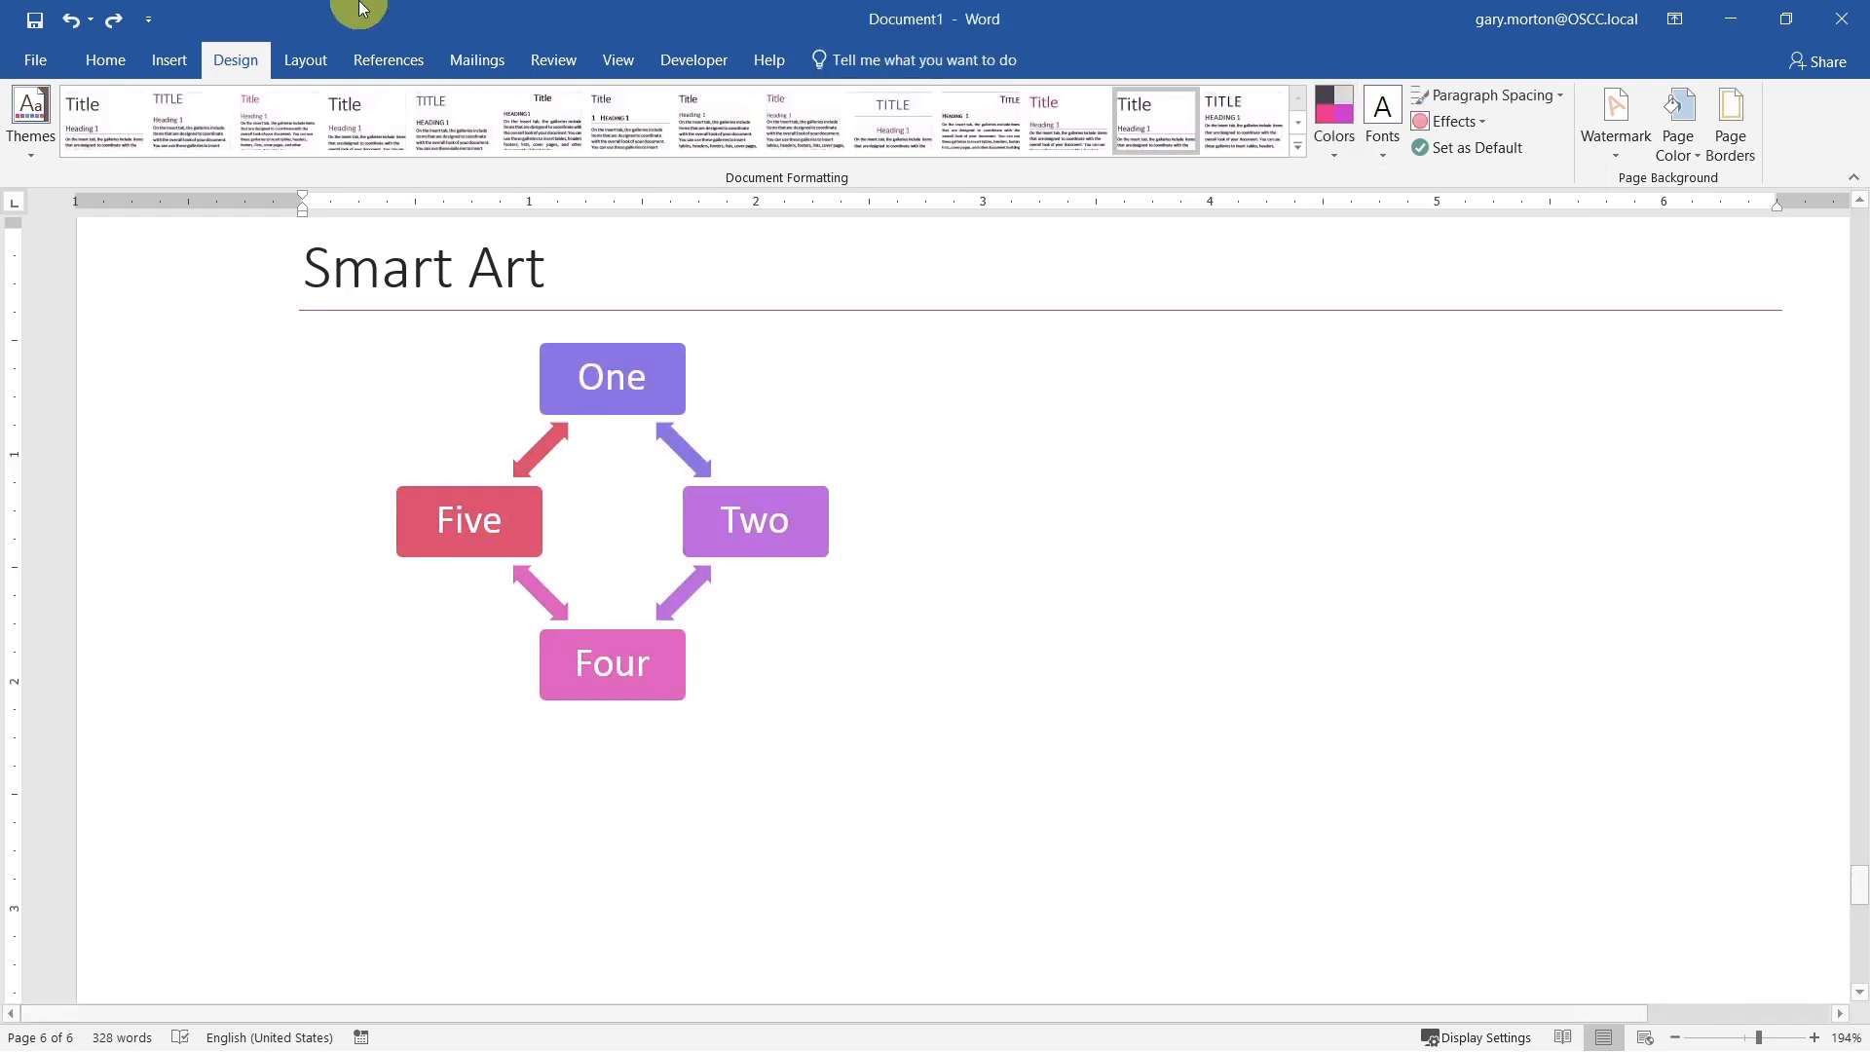
# Step: Insert a SmartArt graphic with the Balance layout from the Relationship category below the cycle graphic
pyautogui.click(173, 57)
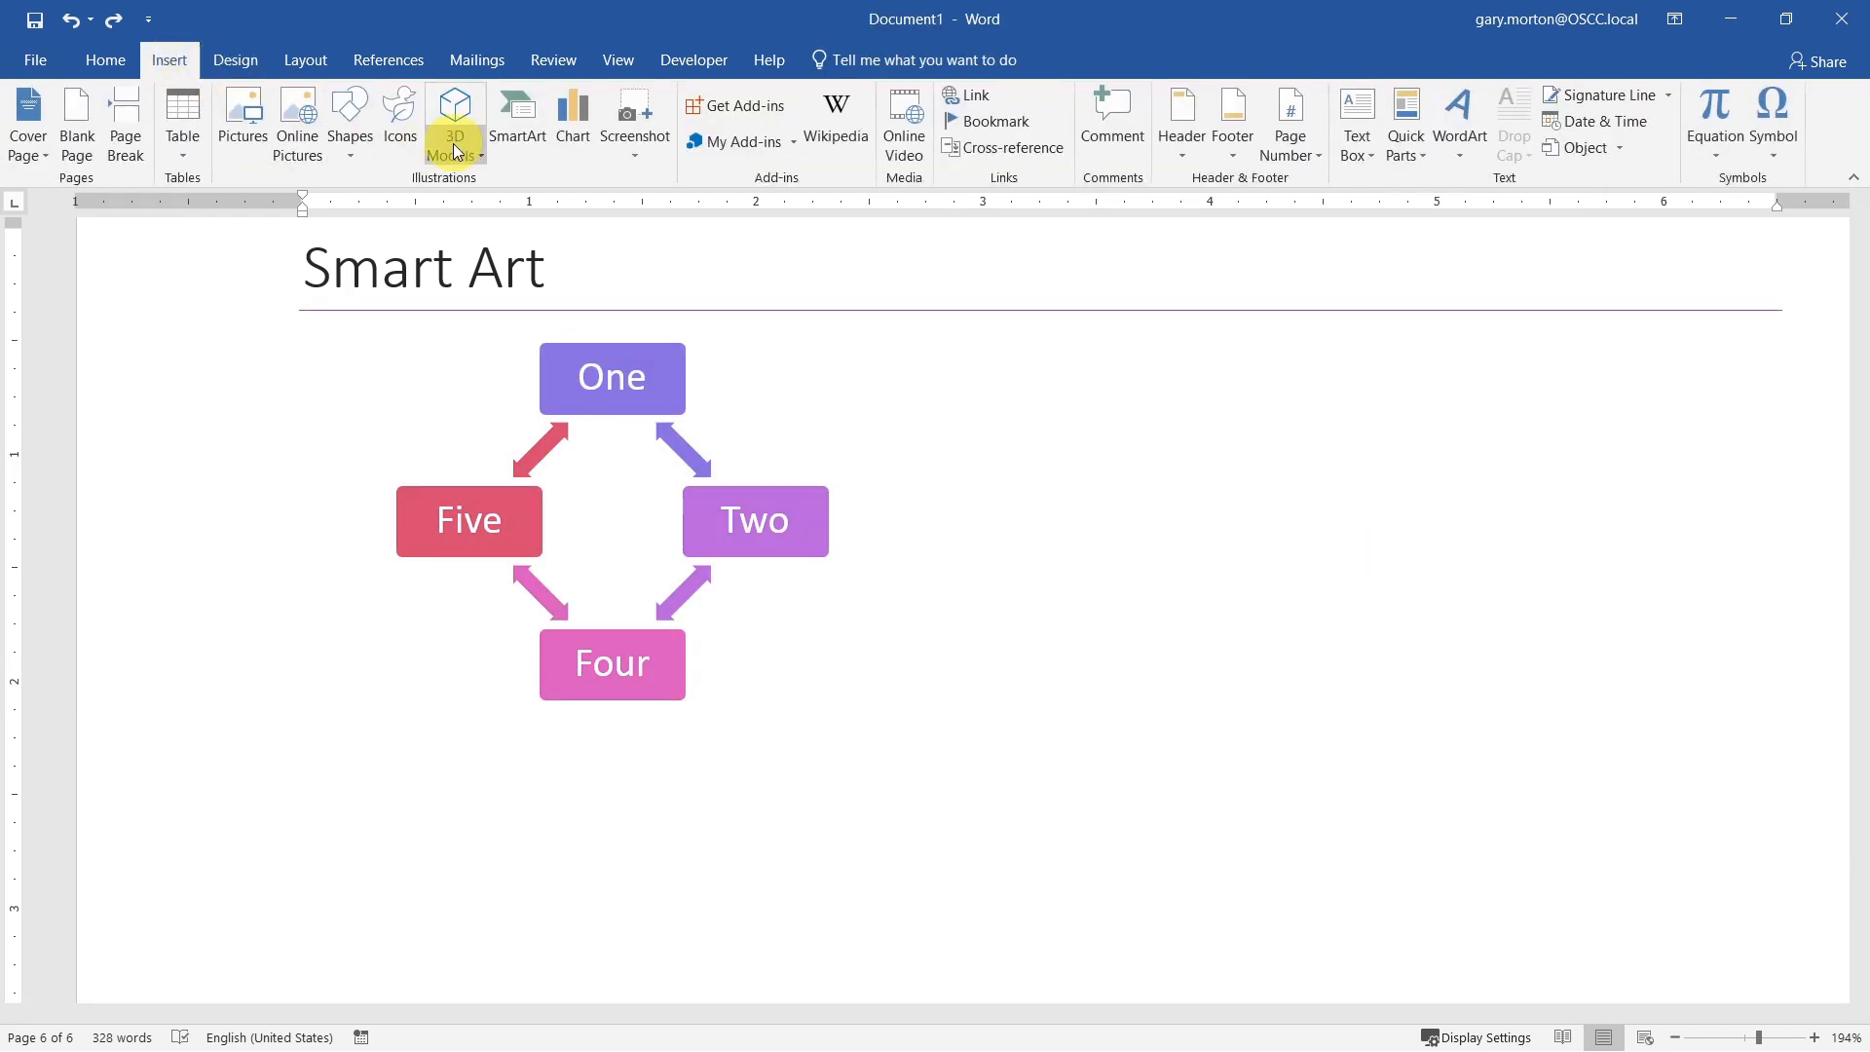
pyautogui.click(513, 143)
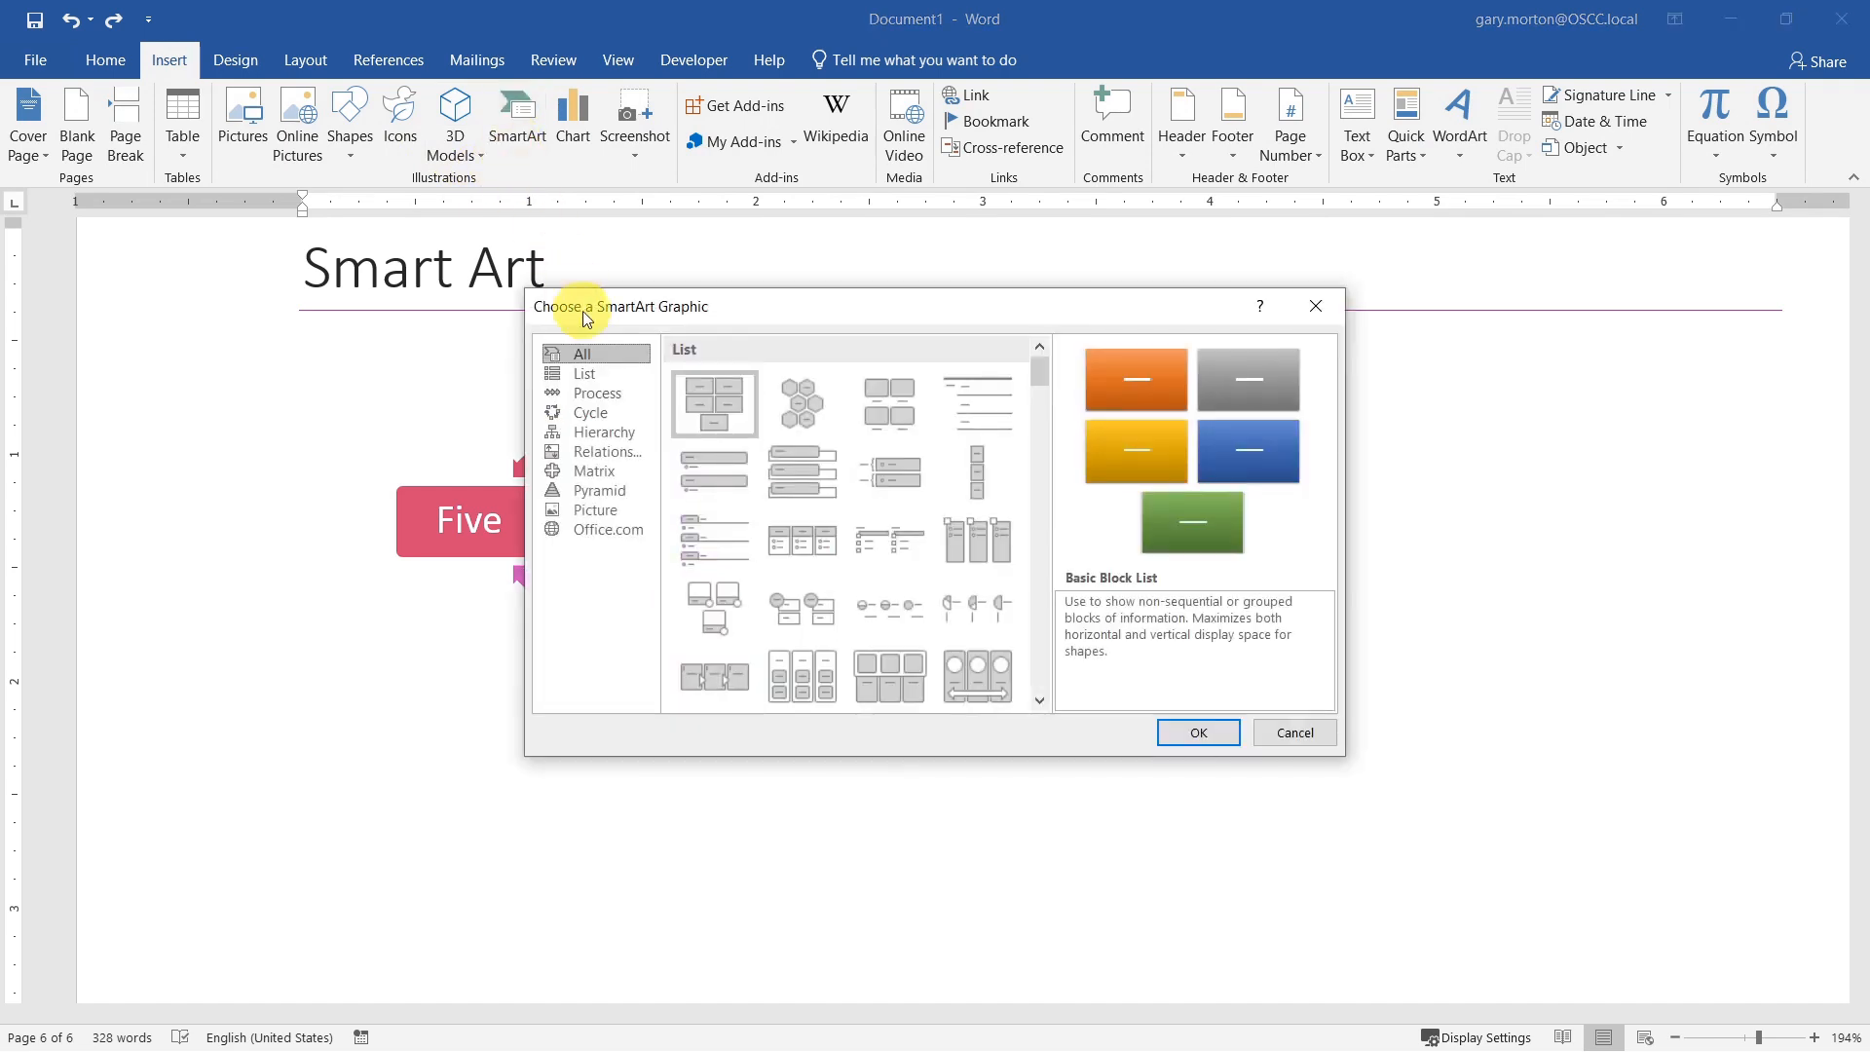
pyautogui.click(603, 443)
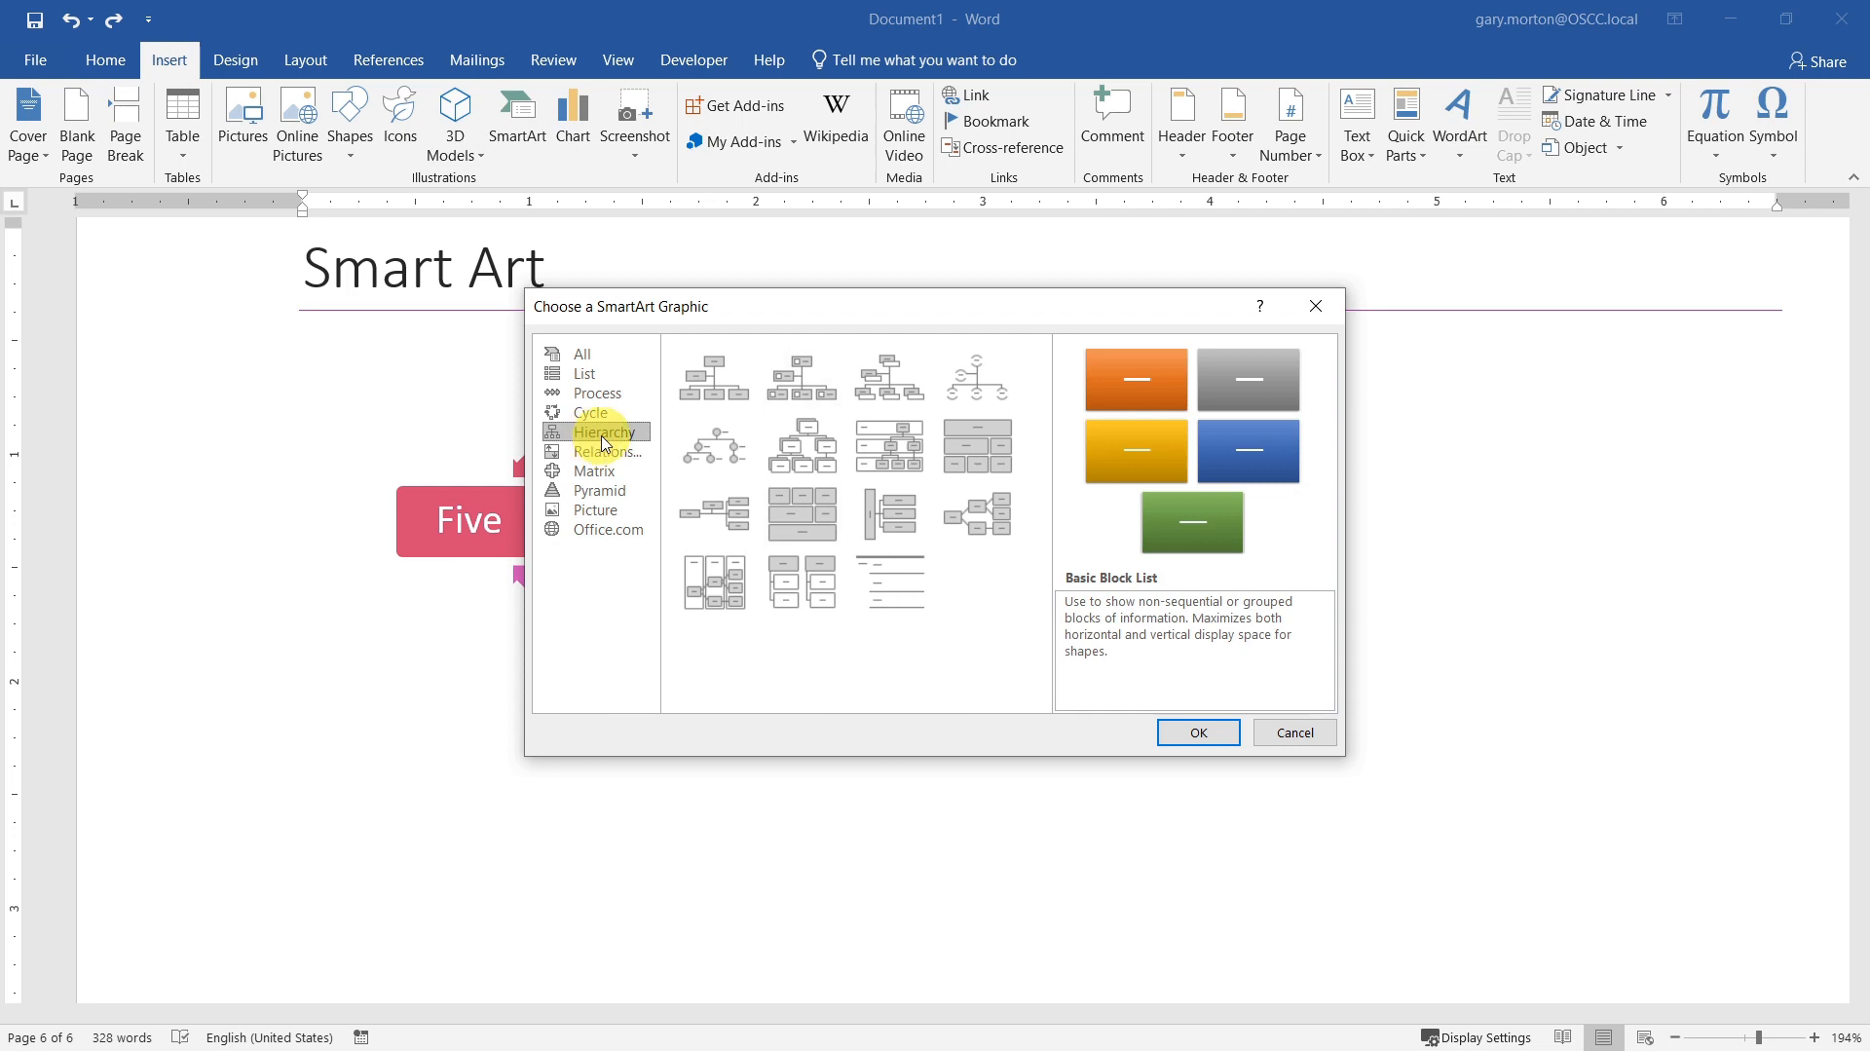
pyautogui.click(604, 454)
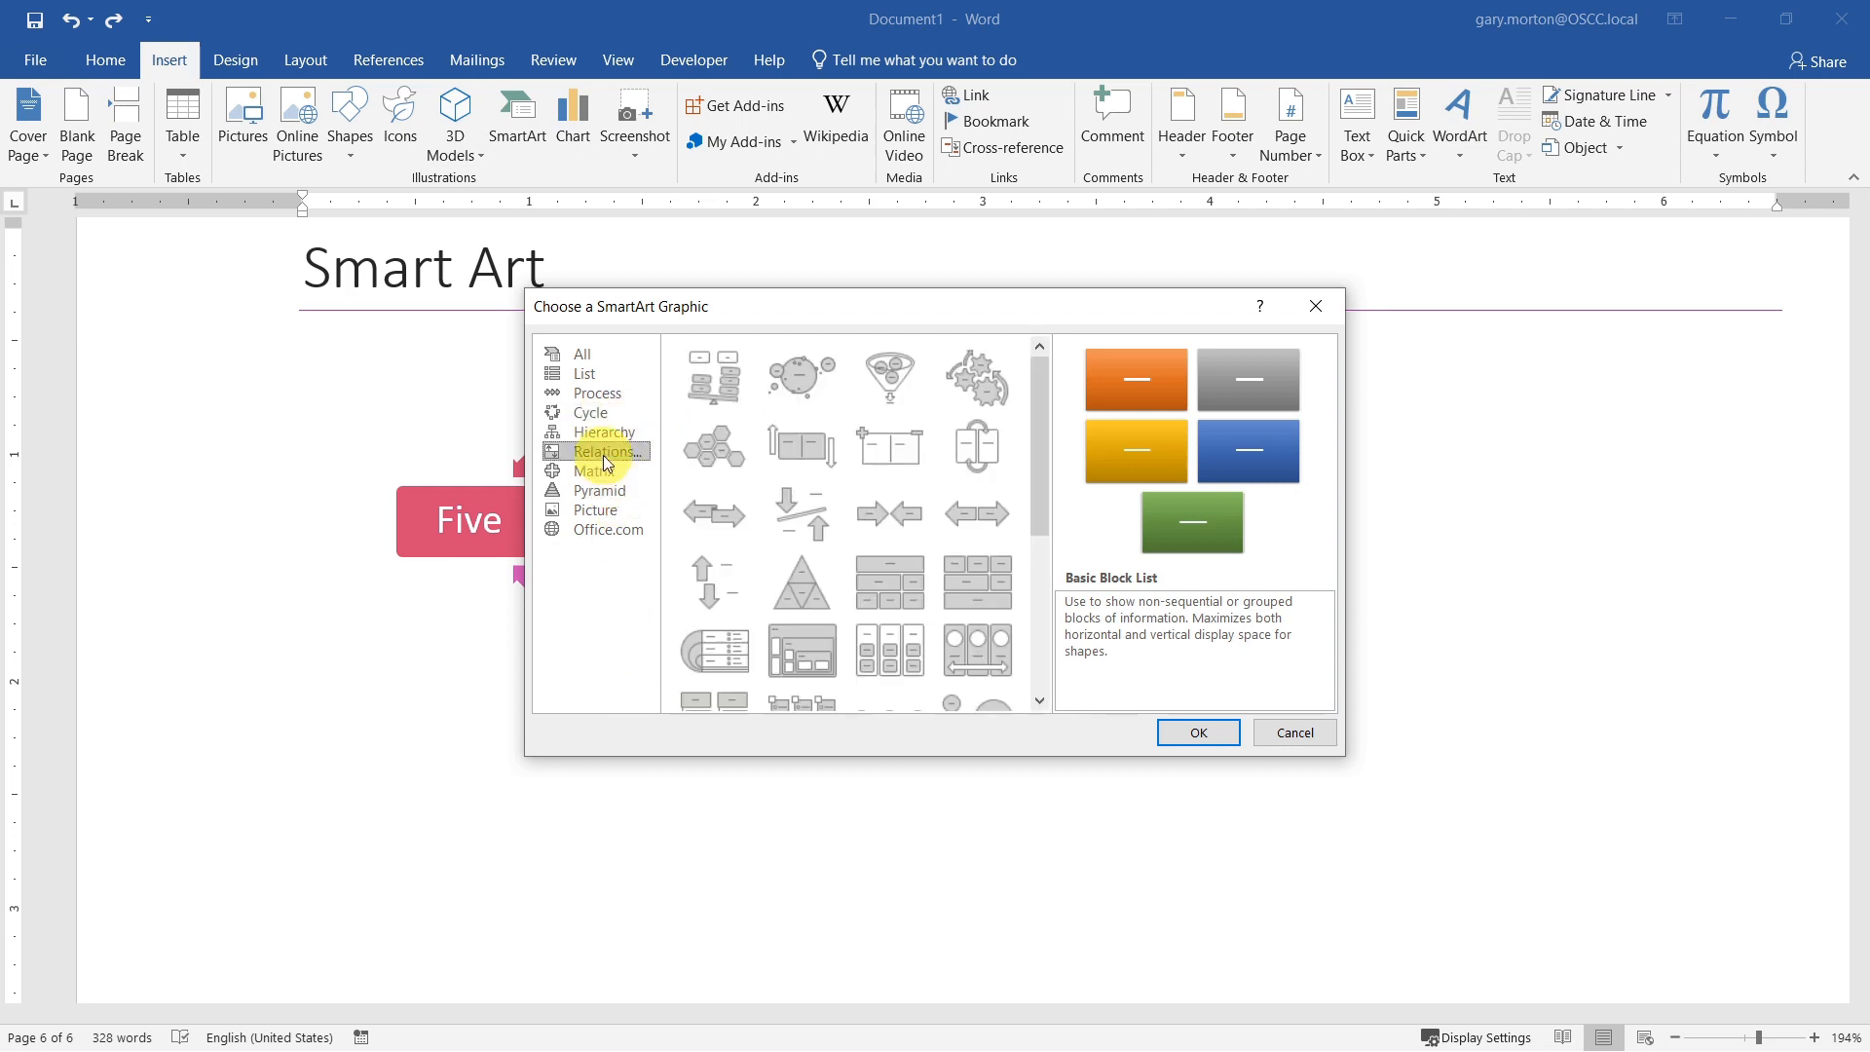
pyautogui.click(705, 382)
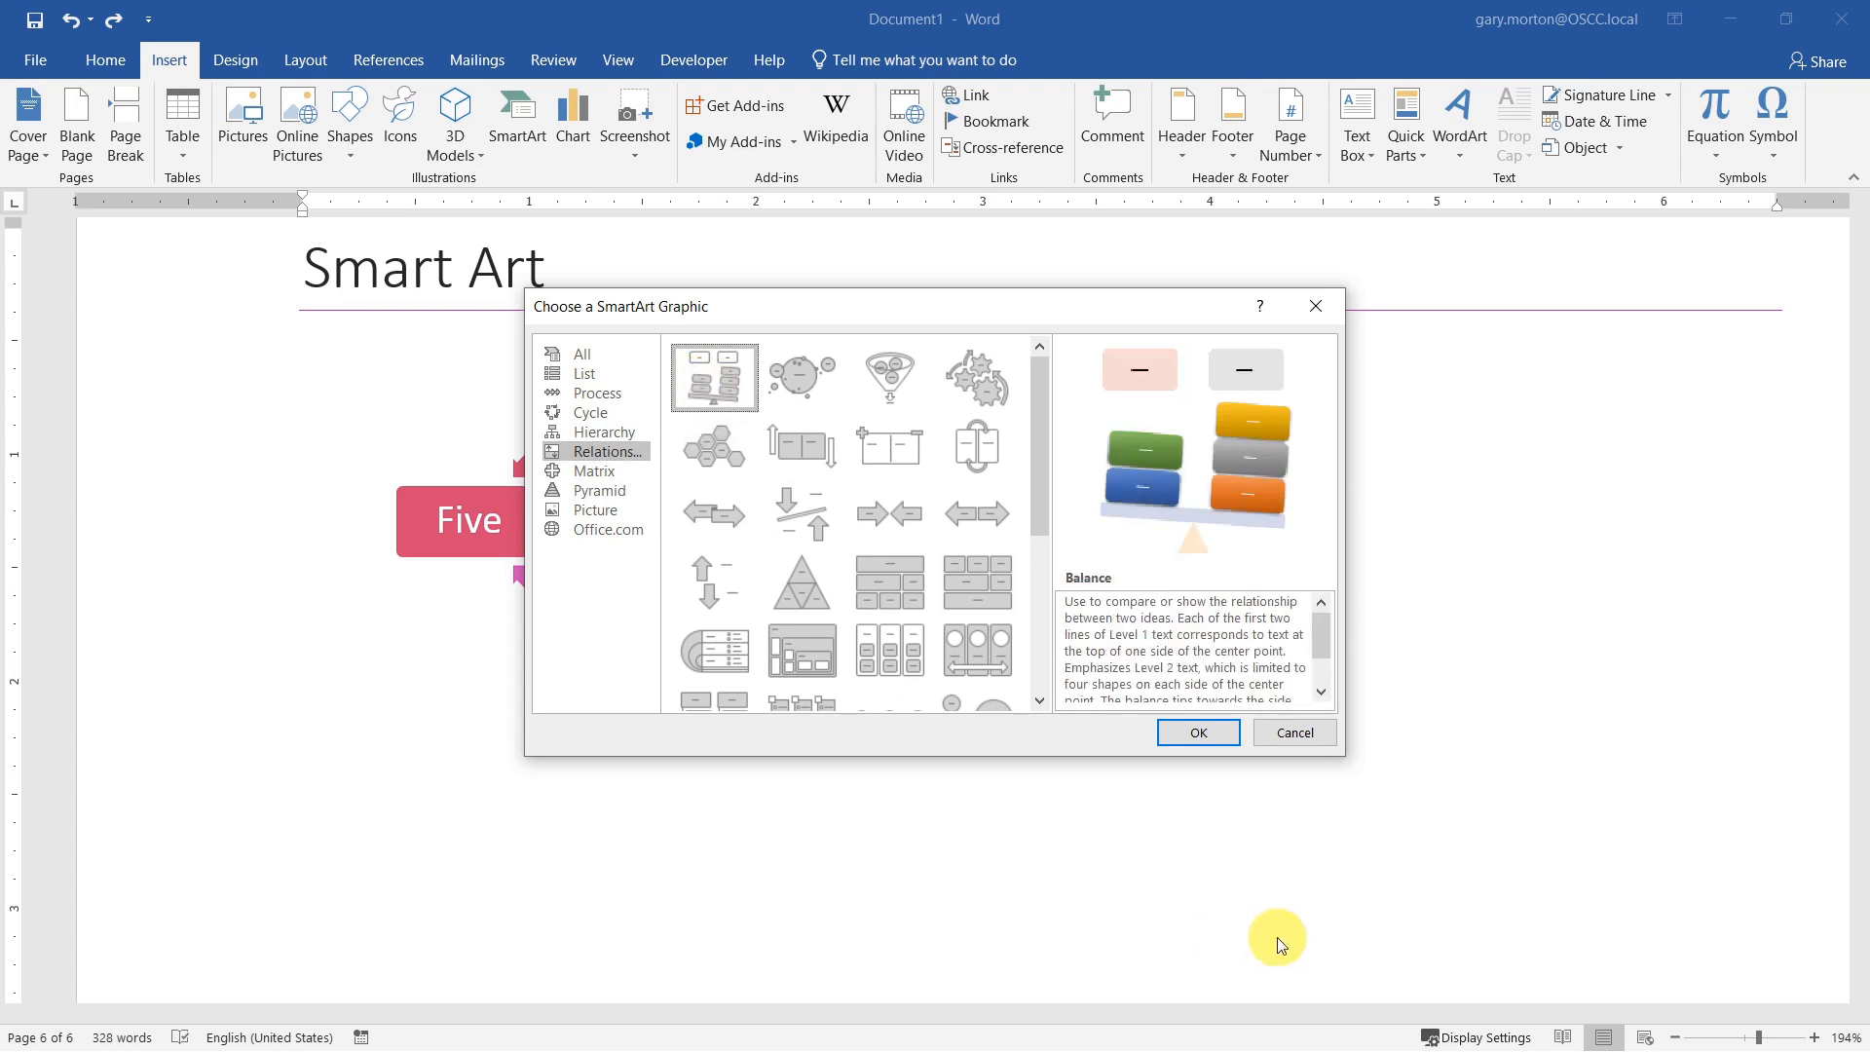
pyautogui.click(1198, 733)
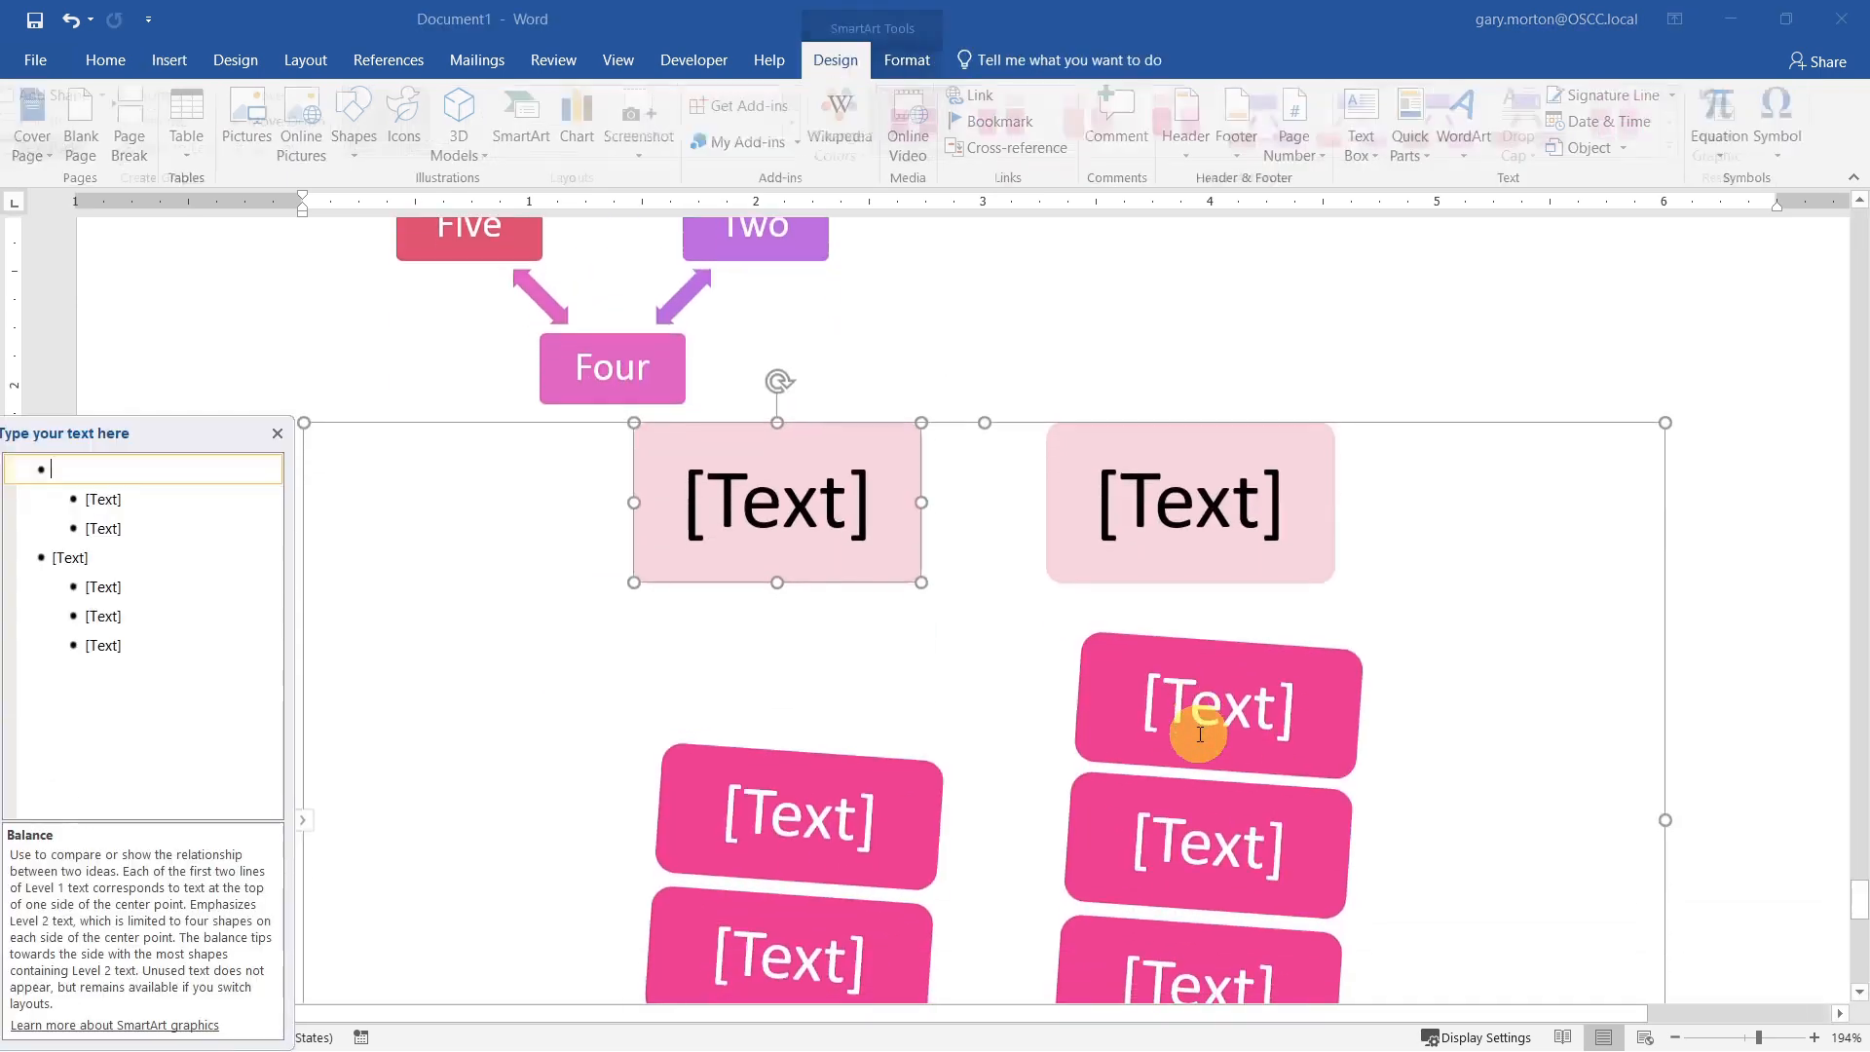
# Step: Shrink the Balance graphic to about 3 inches wide and recolor it with the third Colorful scheme
pyautogui.click(1666, 423)
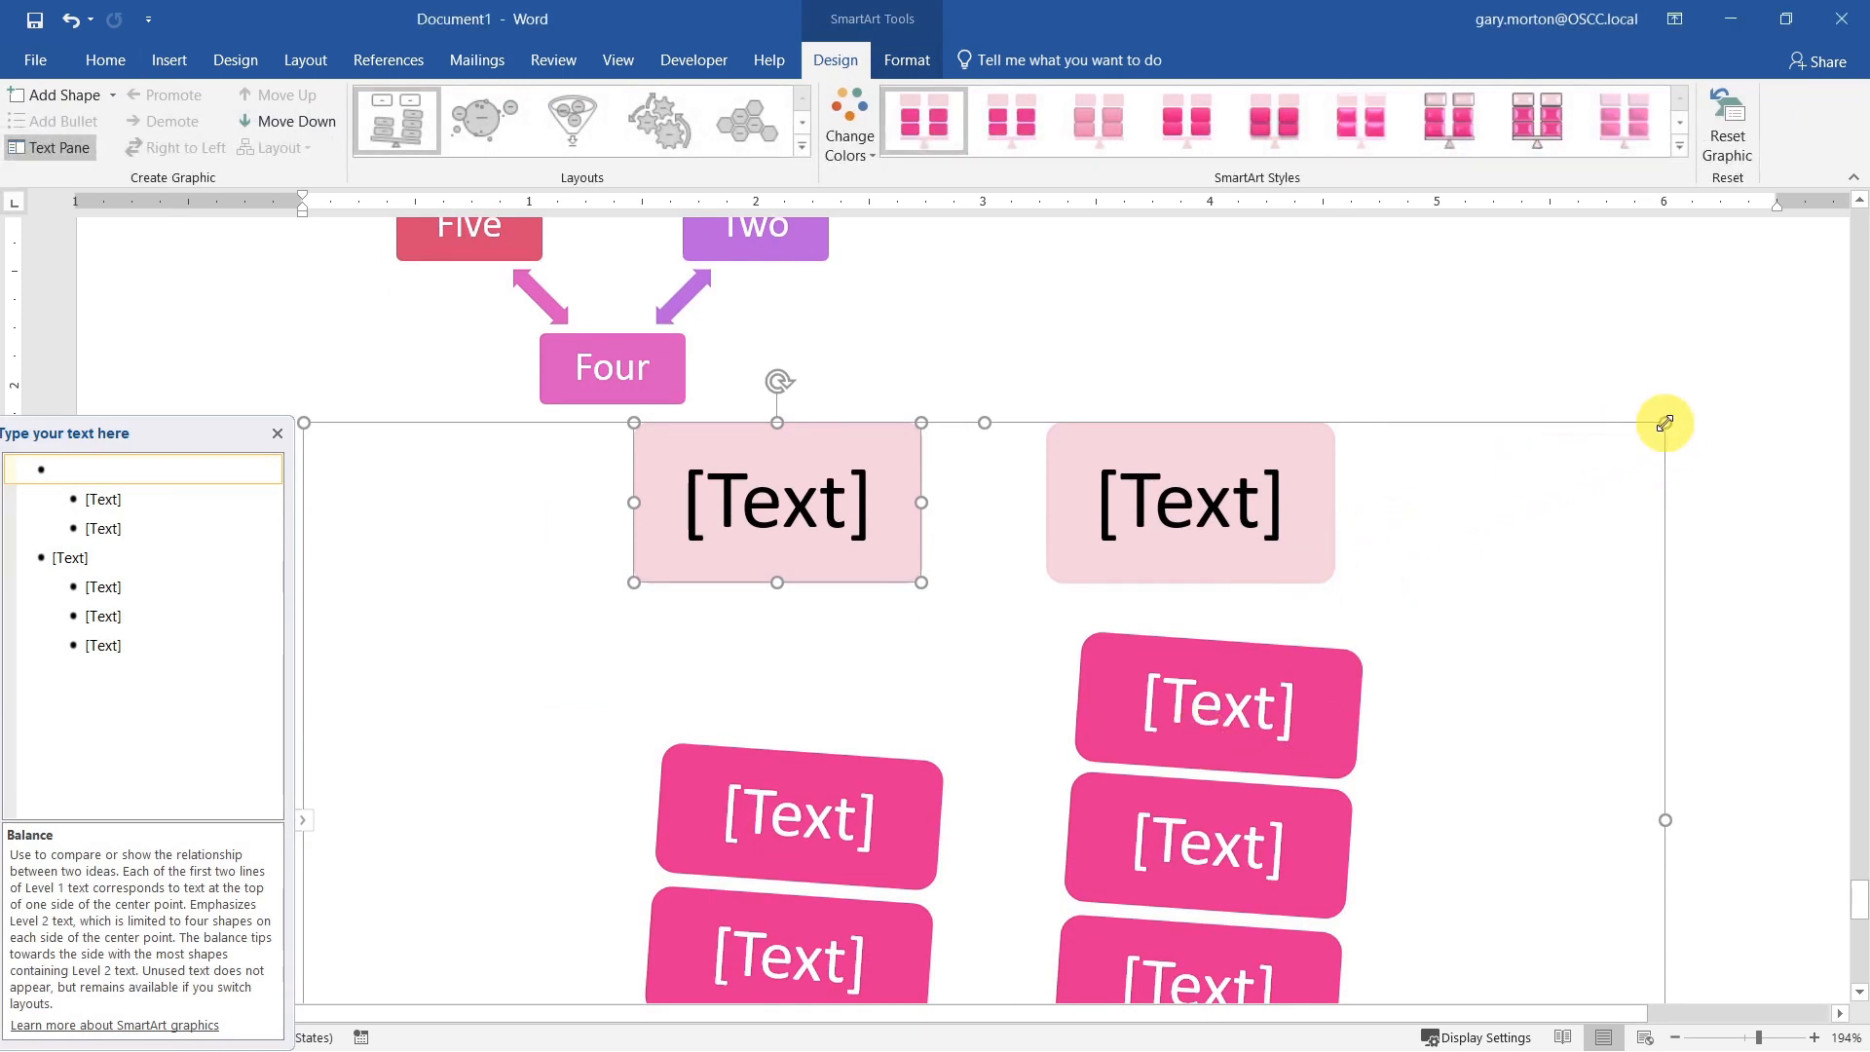
pyautogui.moveTo(1662, 426); pyautogui.dragTo(980, 647)
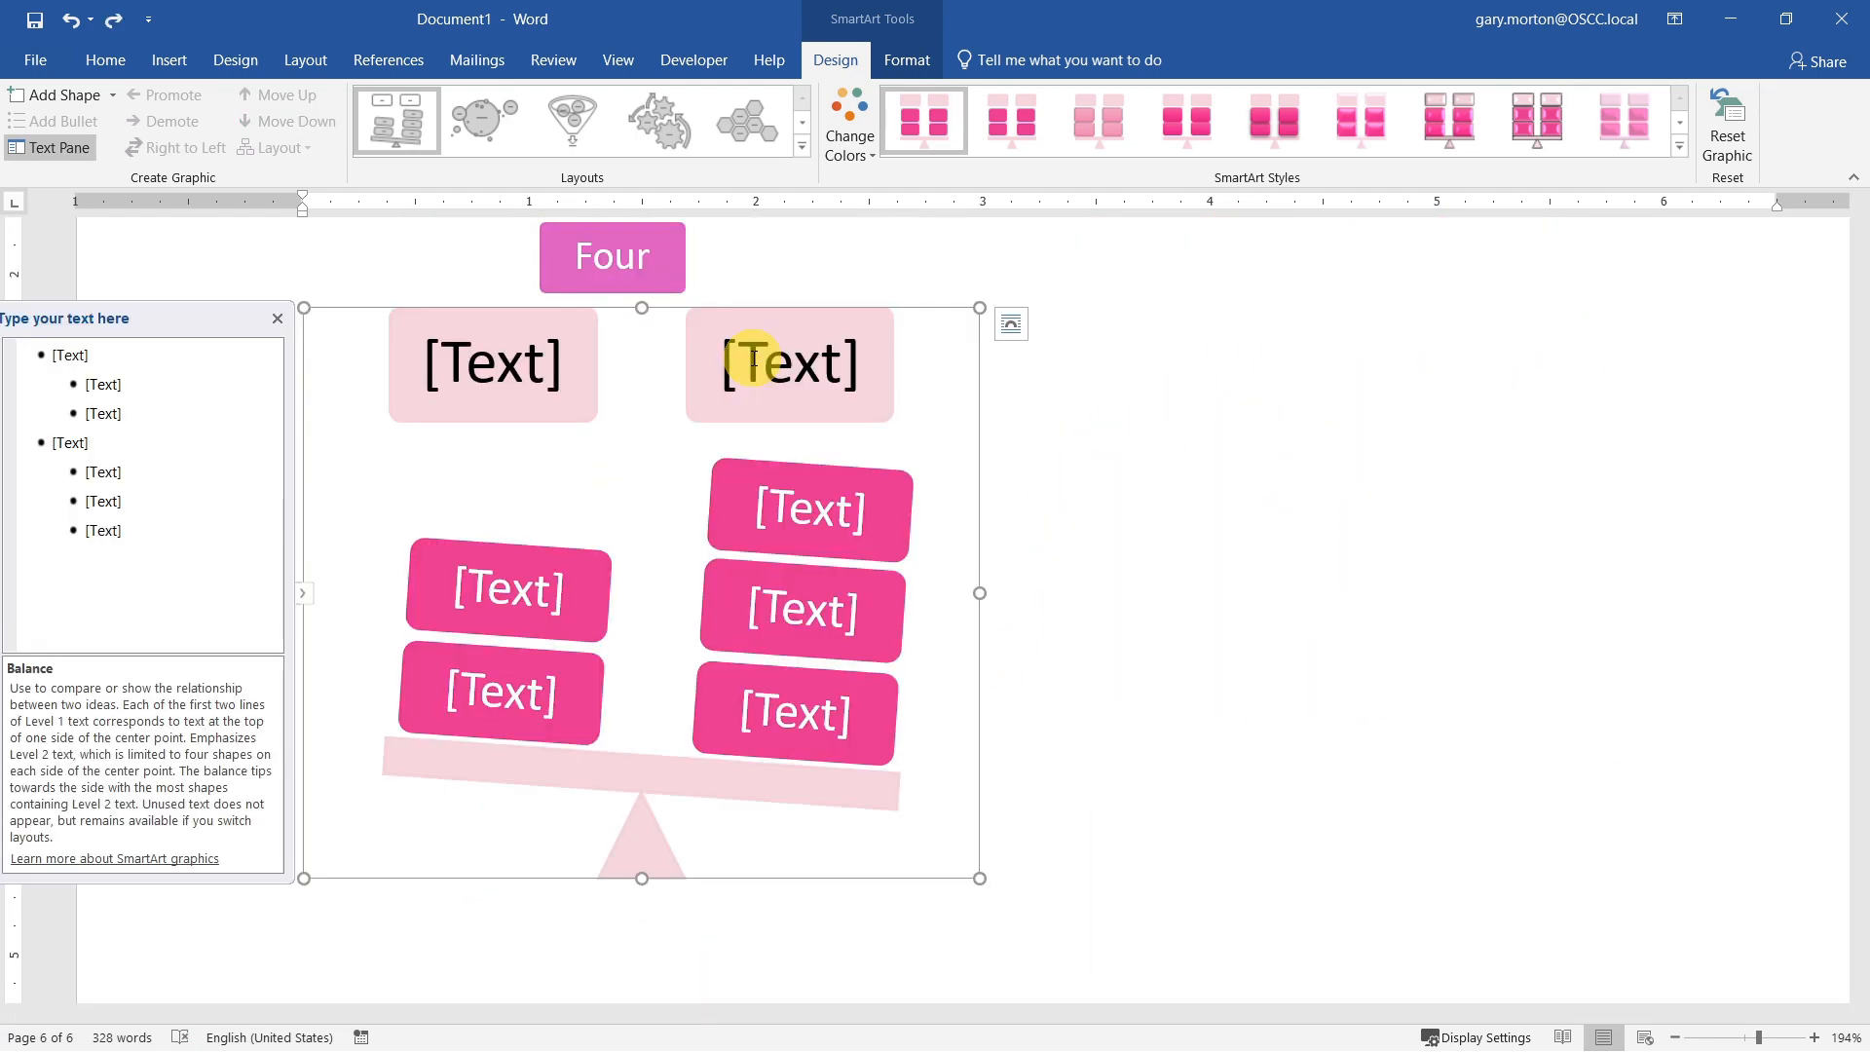
pyautogui.click(873, 147)
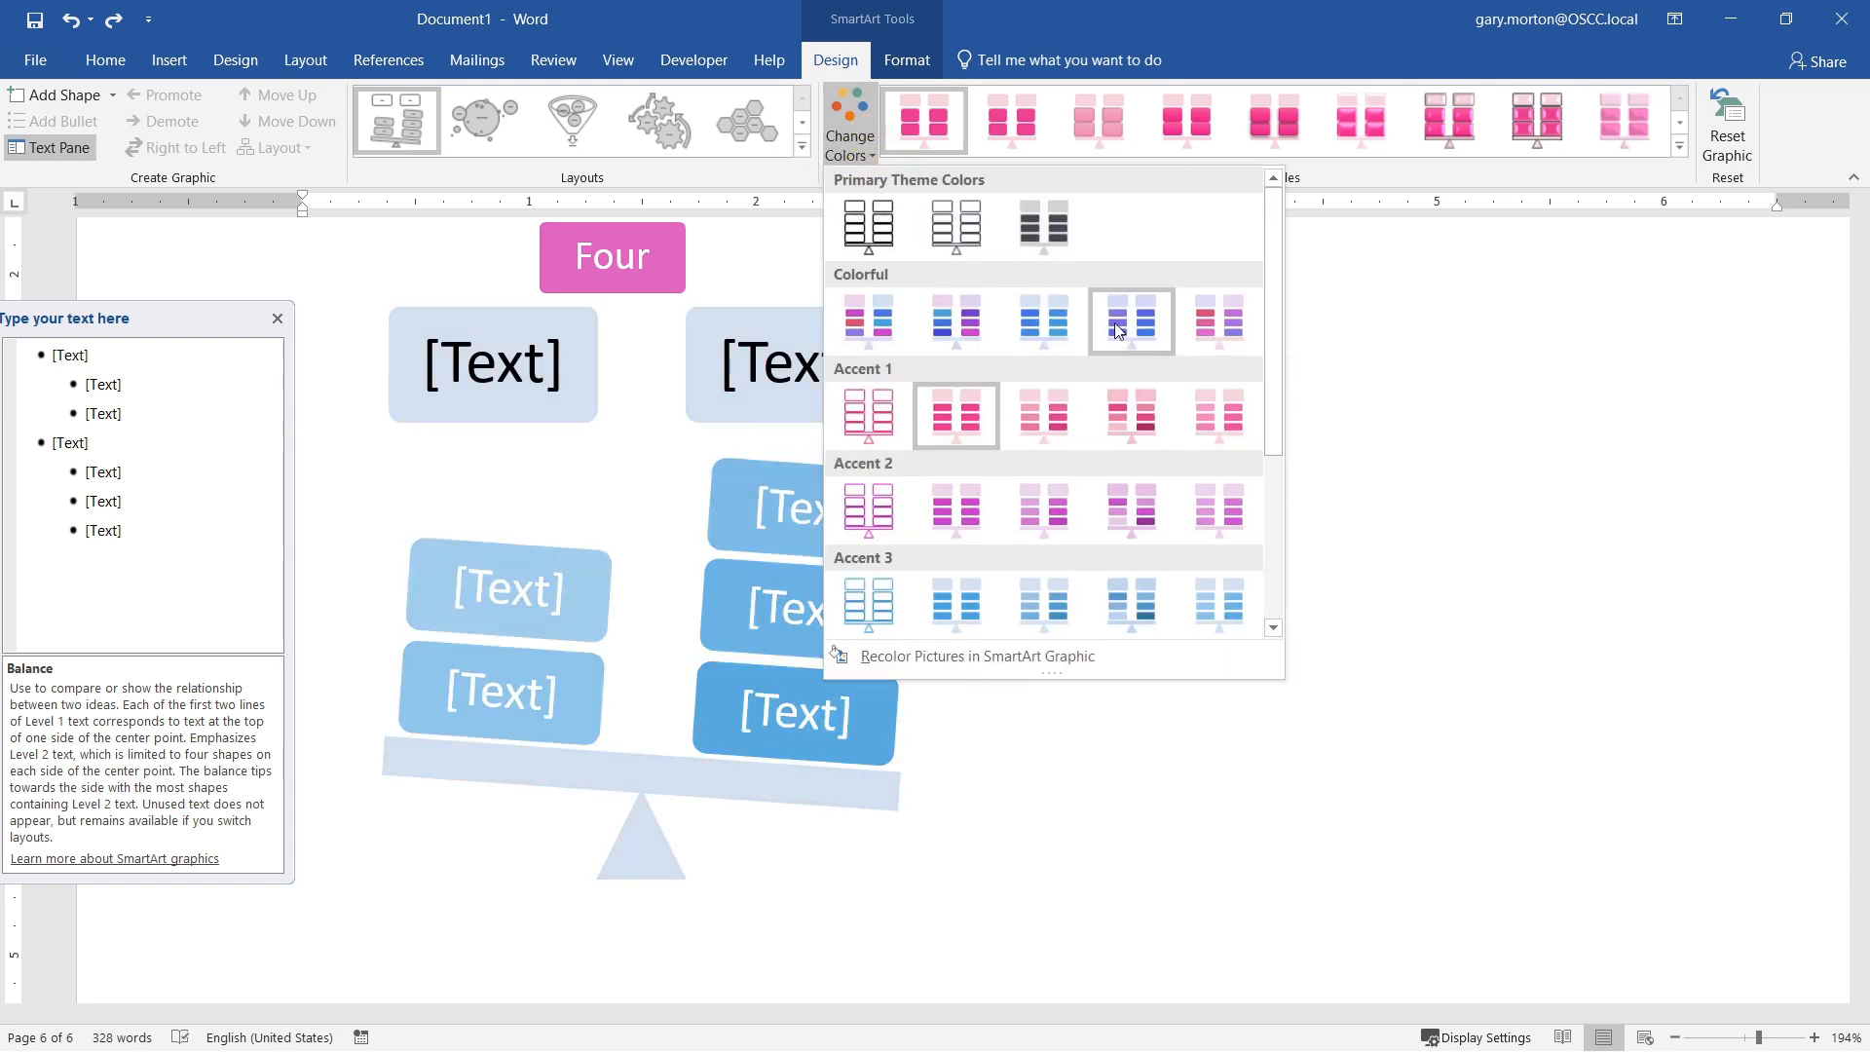
pyautogui.click(1075, 326)
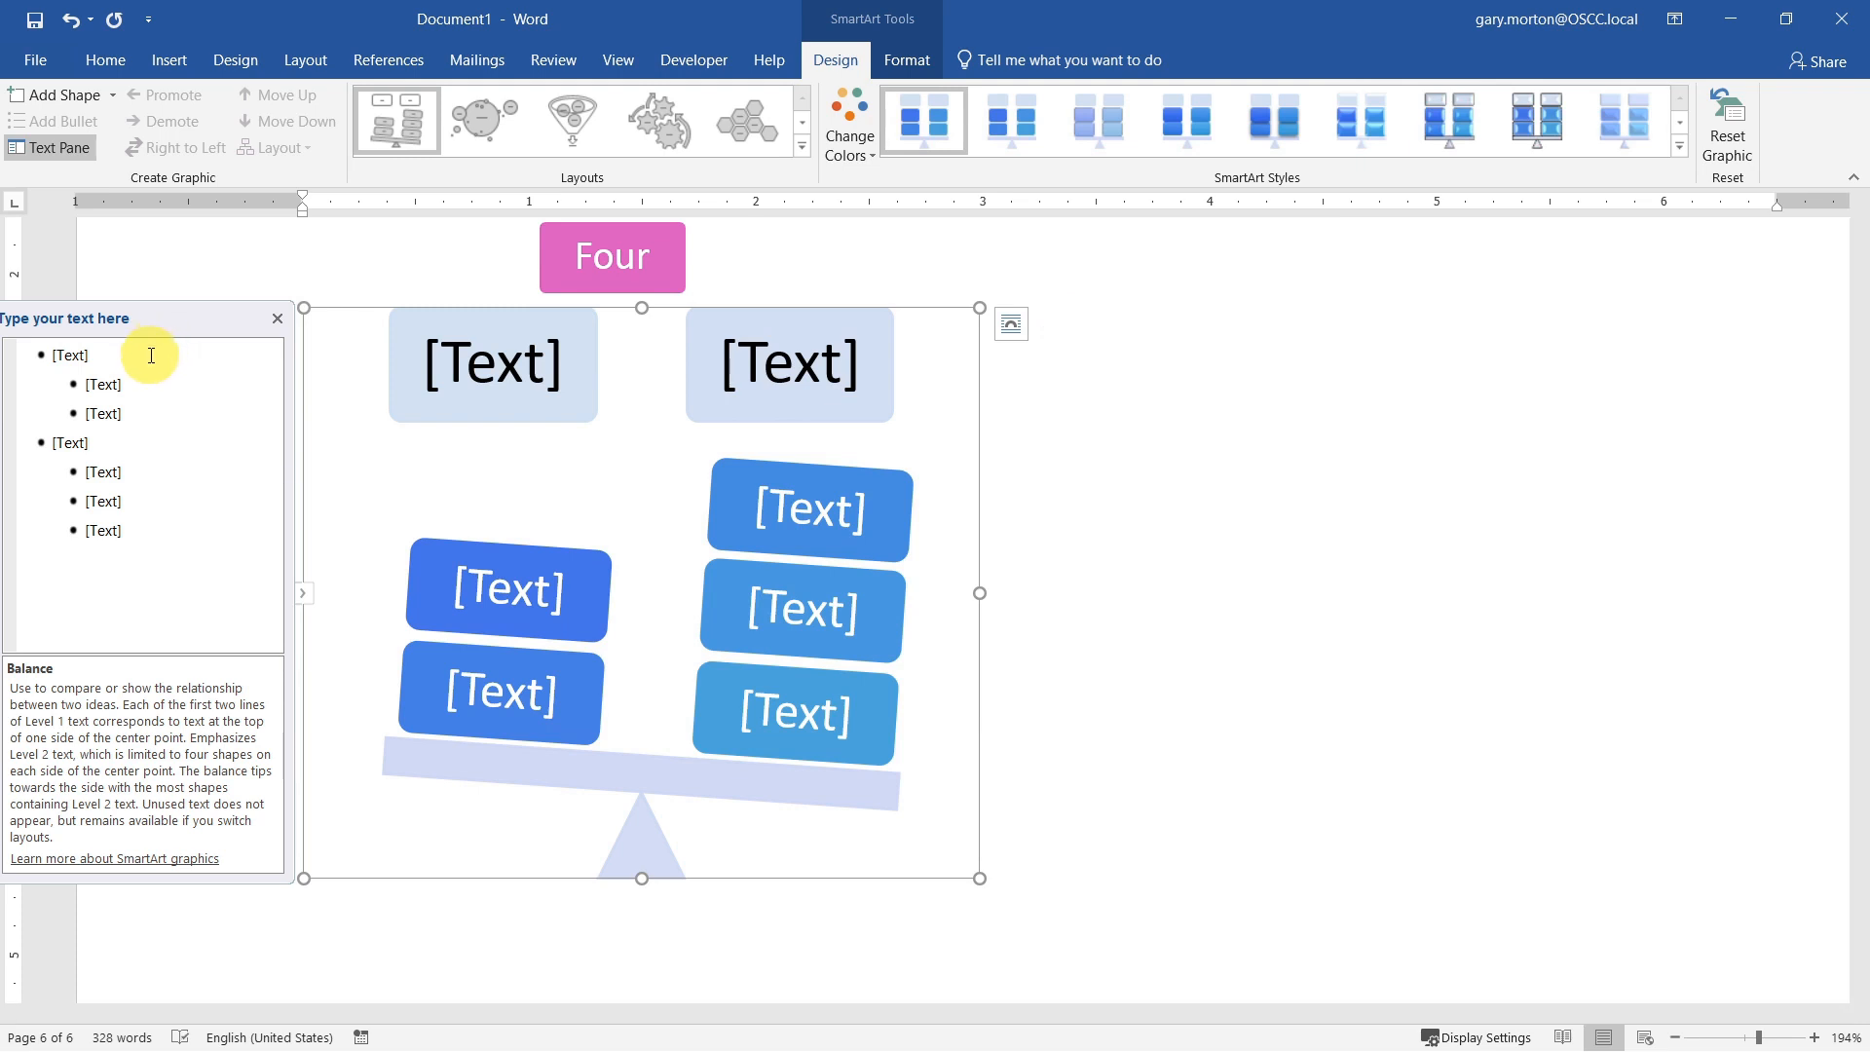
# Step: Label the two heading boxes of the Balance graphic Left and Right
pyautogui.click(506, 366)
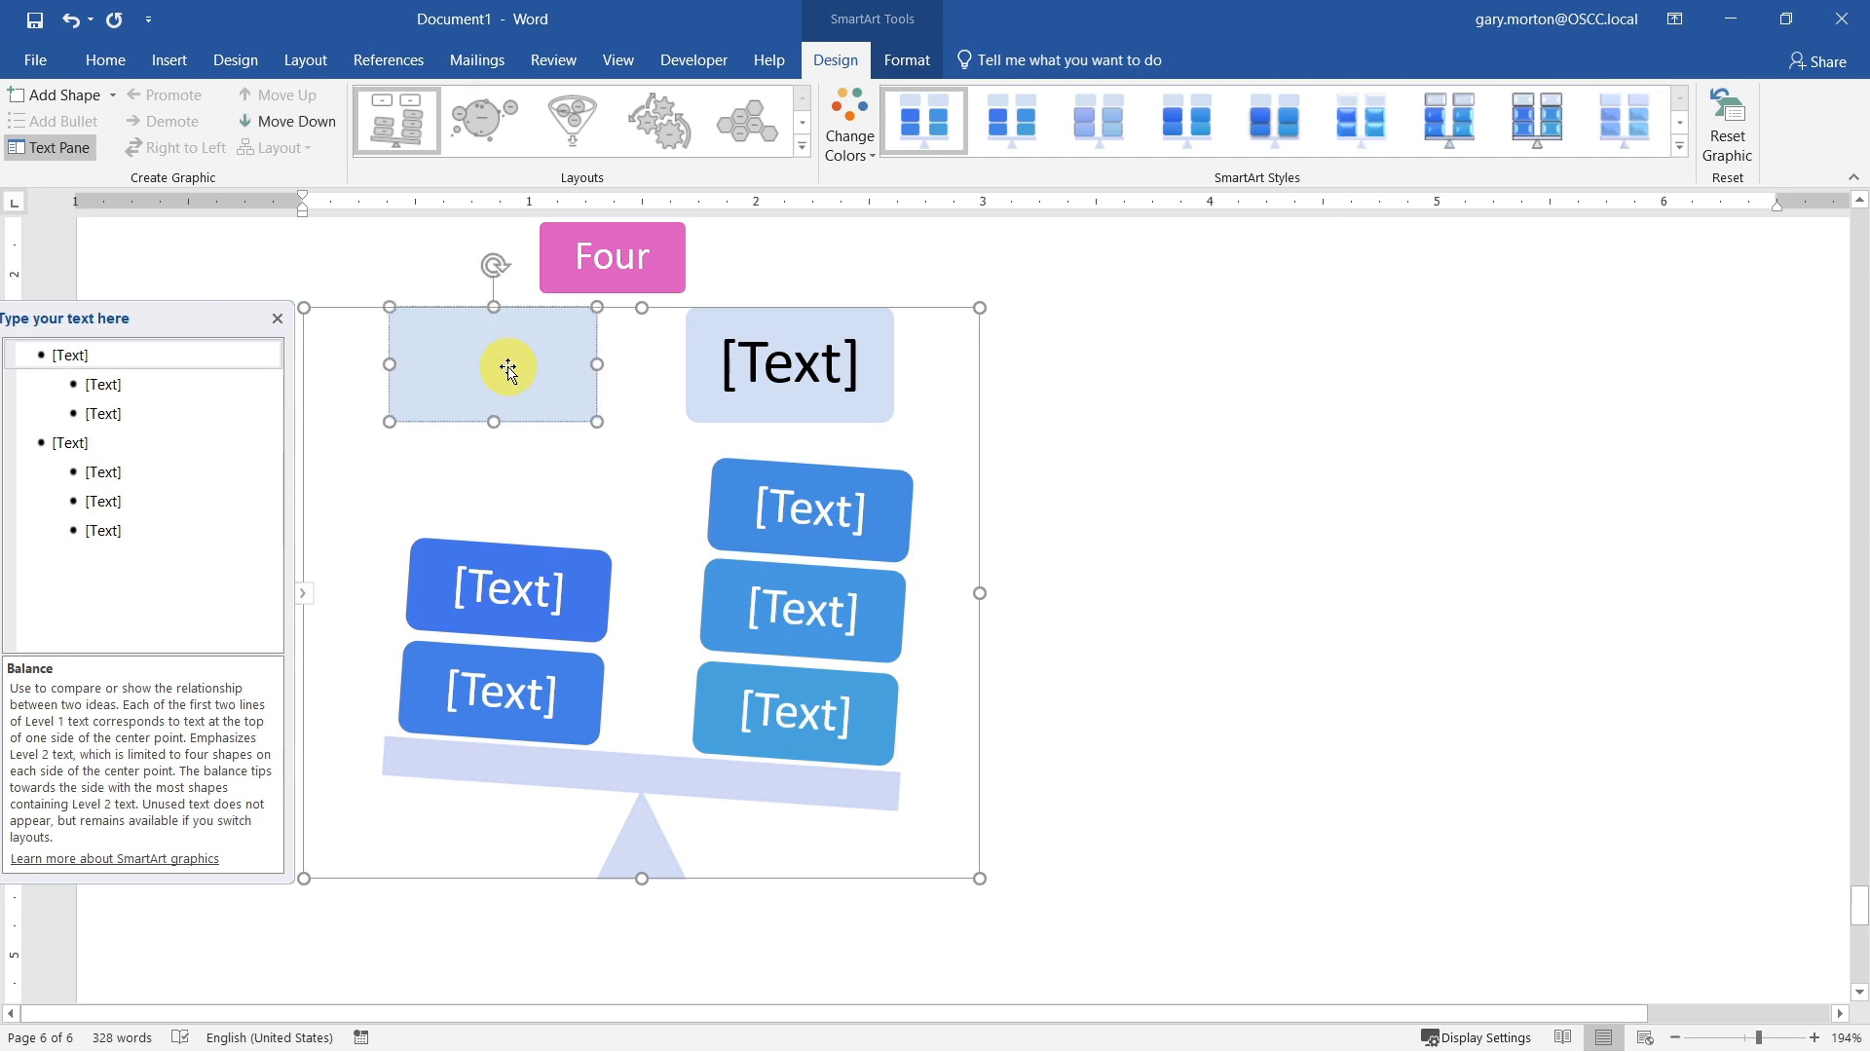
pyautogui.write('Left')
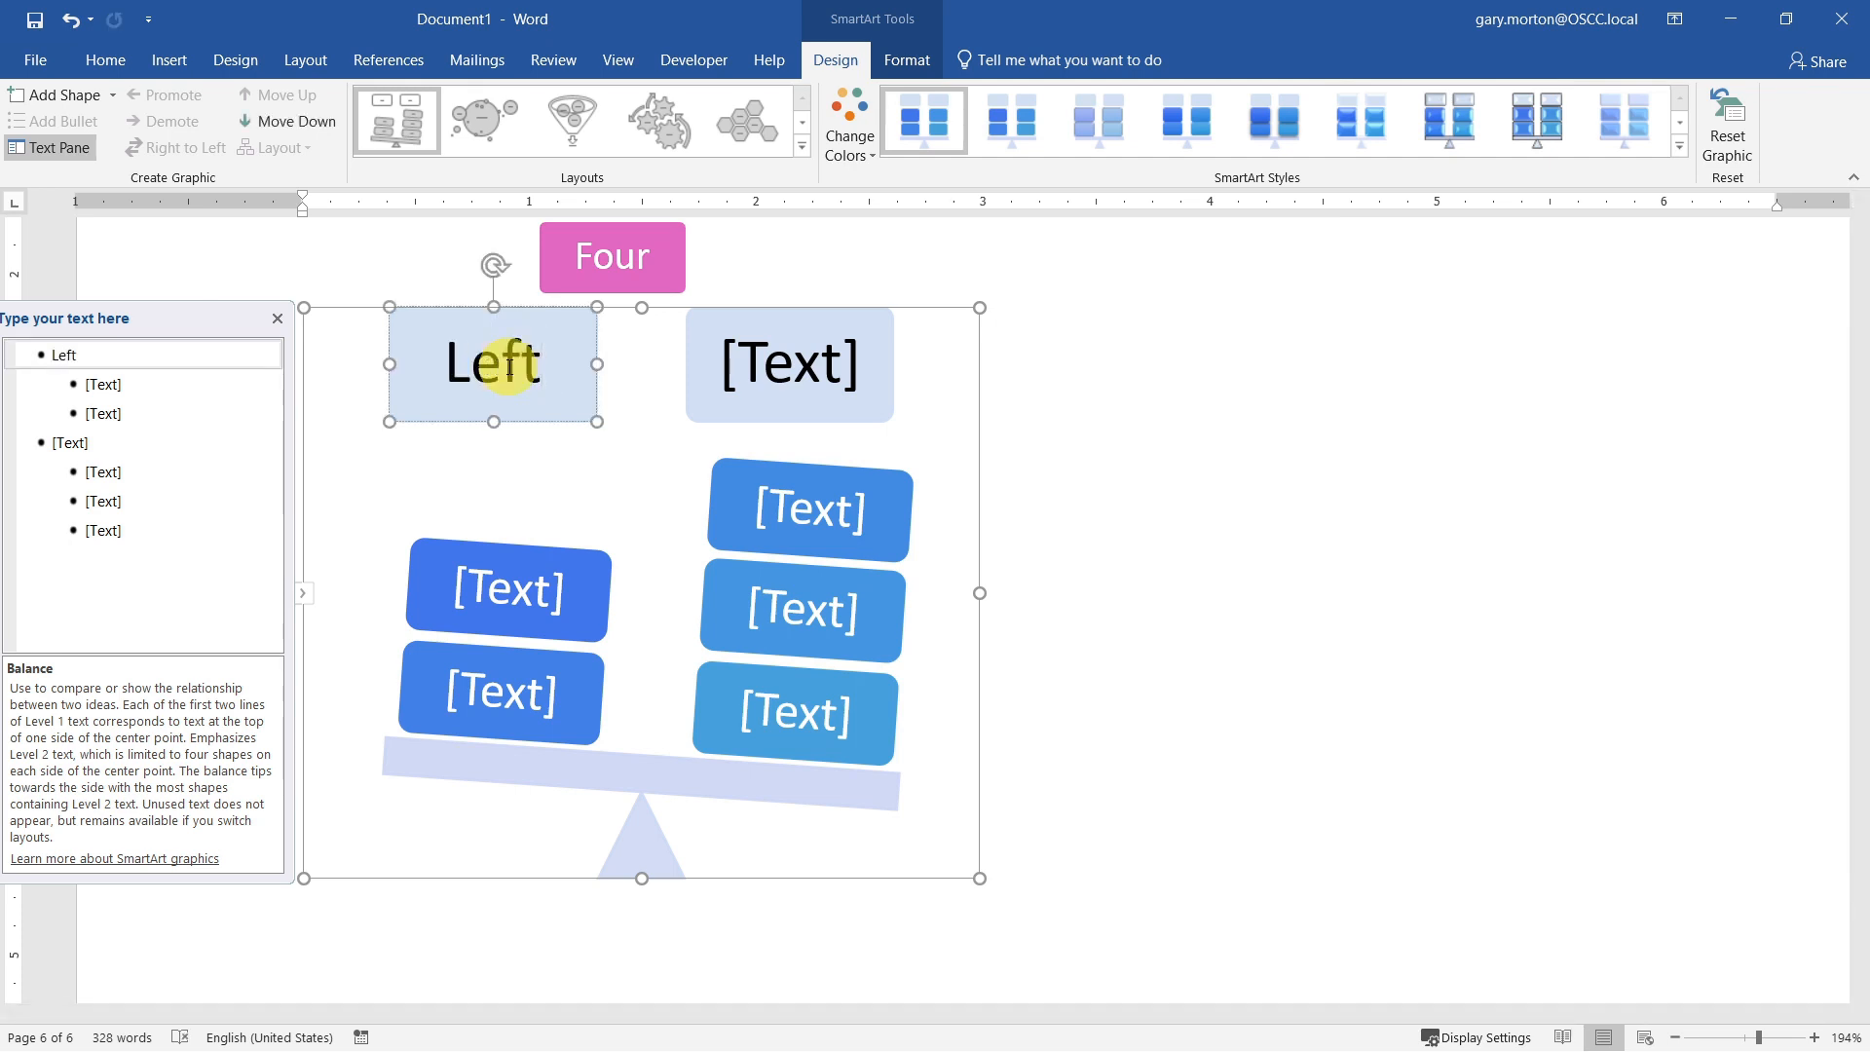
pyautogui.click(783, 366)
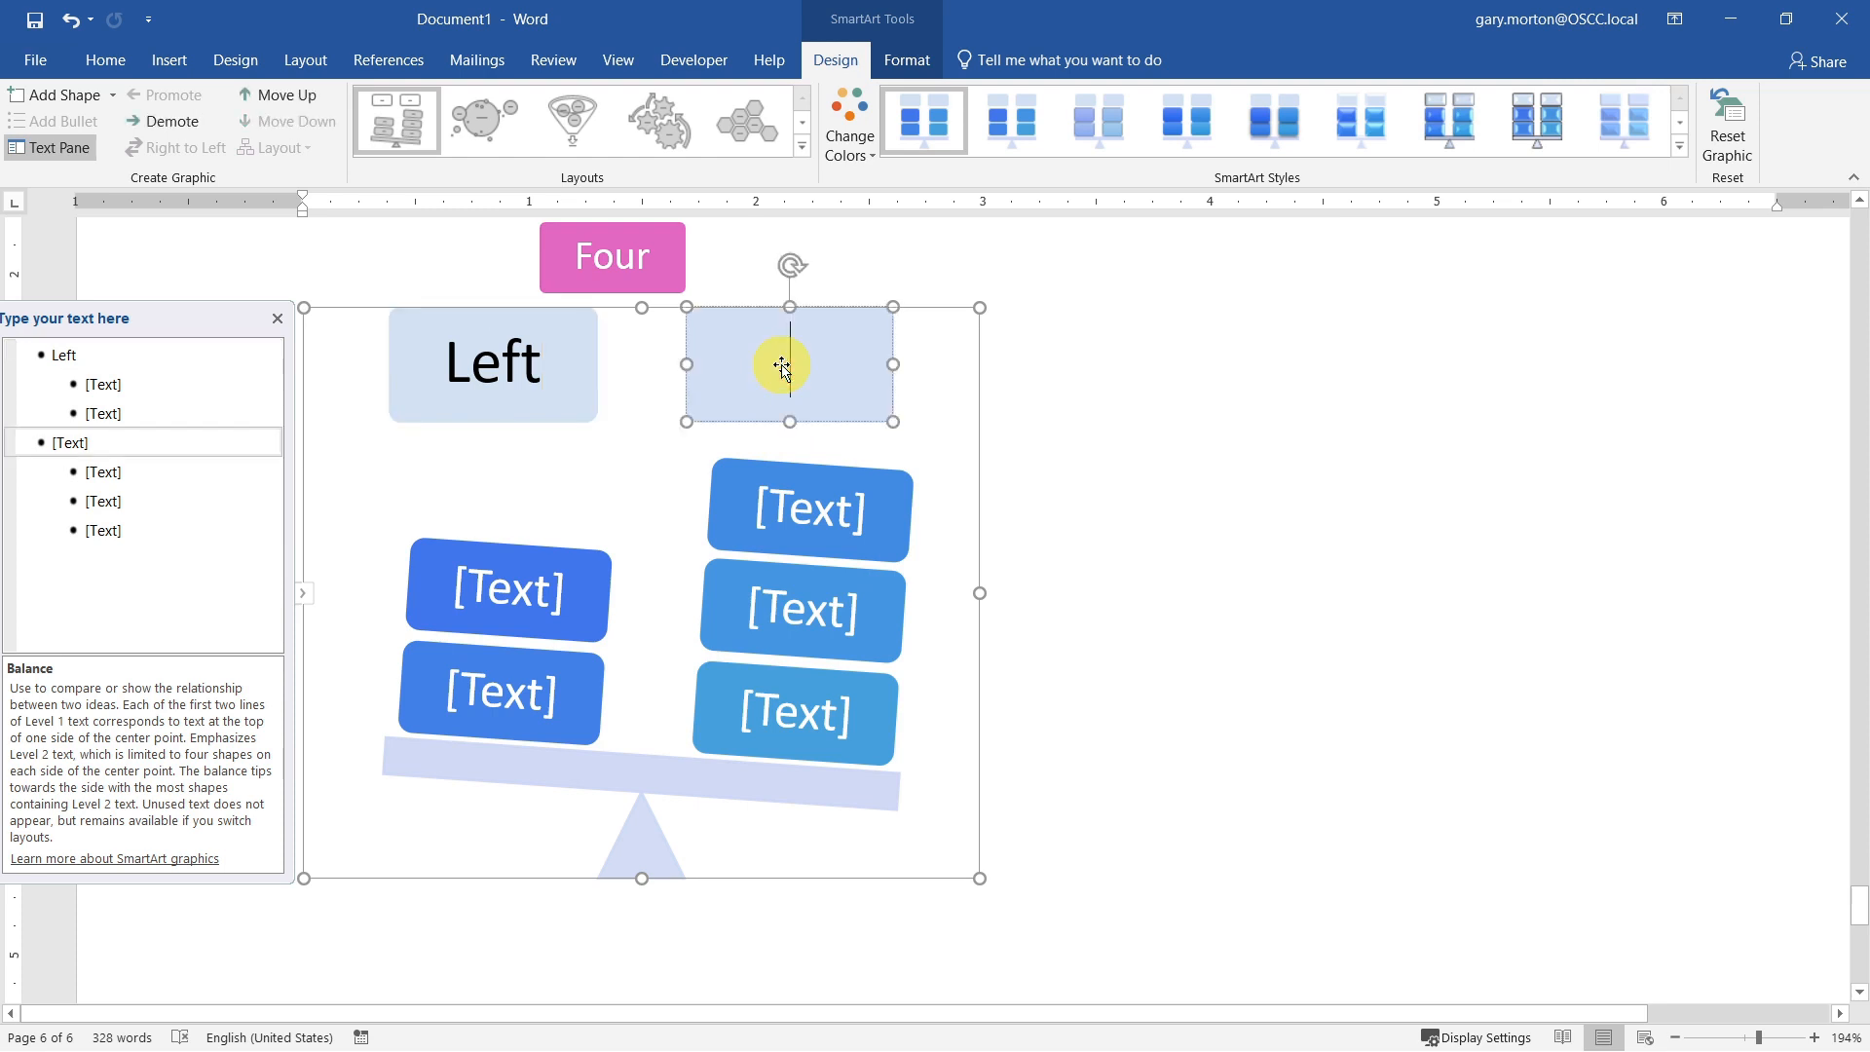
pyautogui.write('Right')
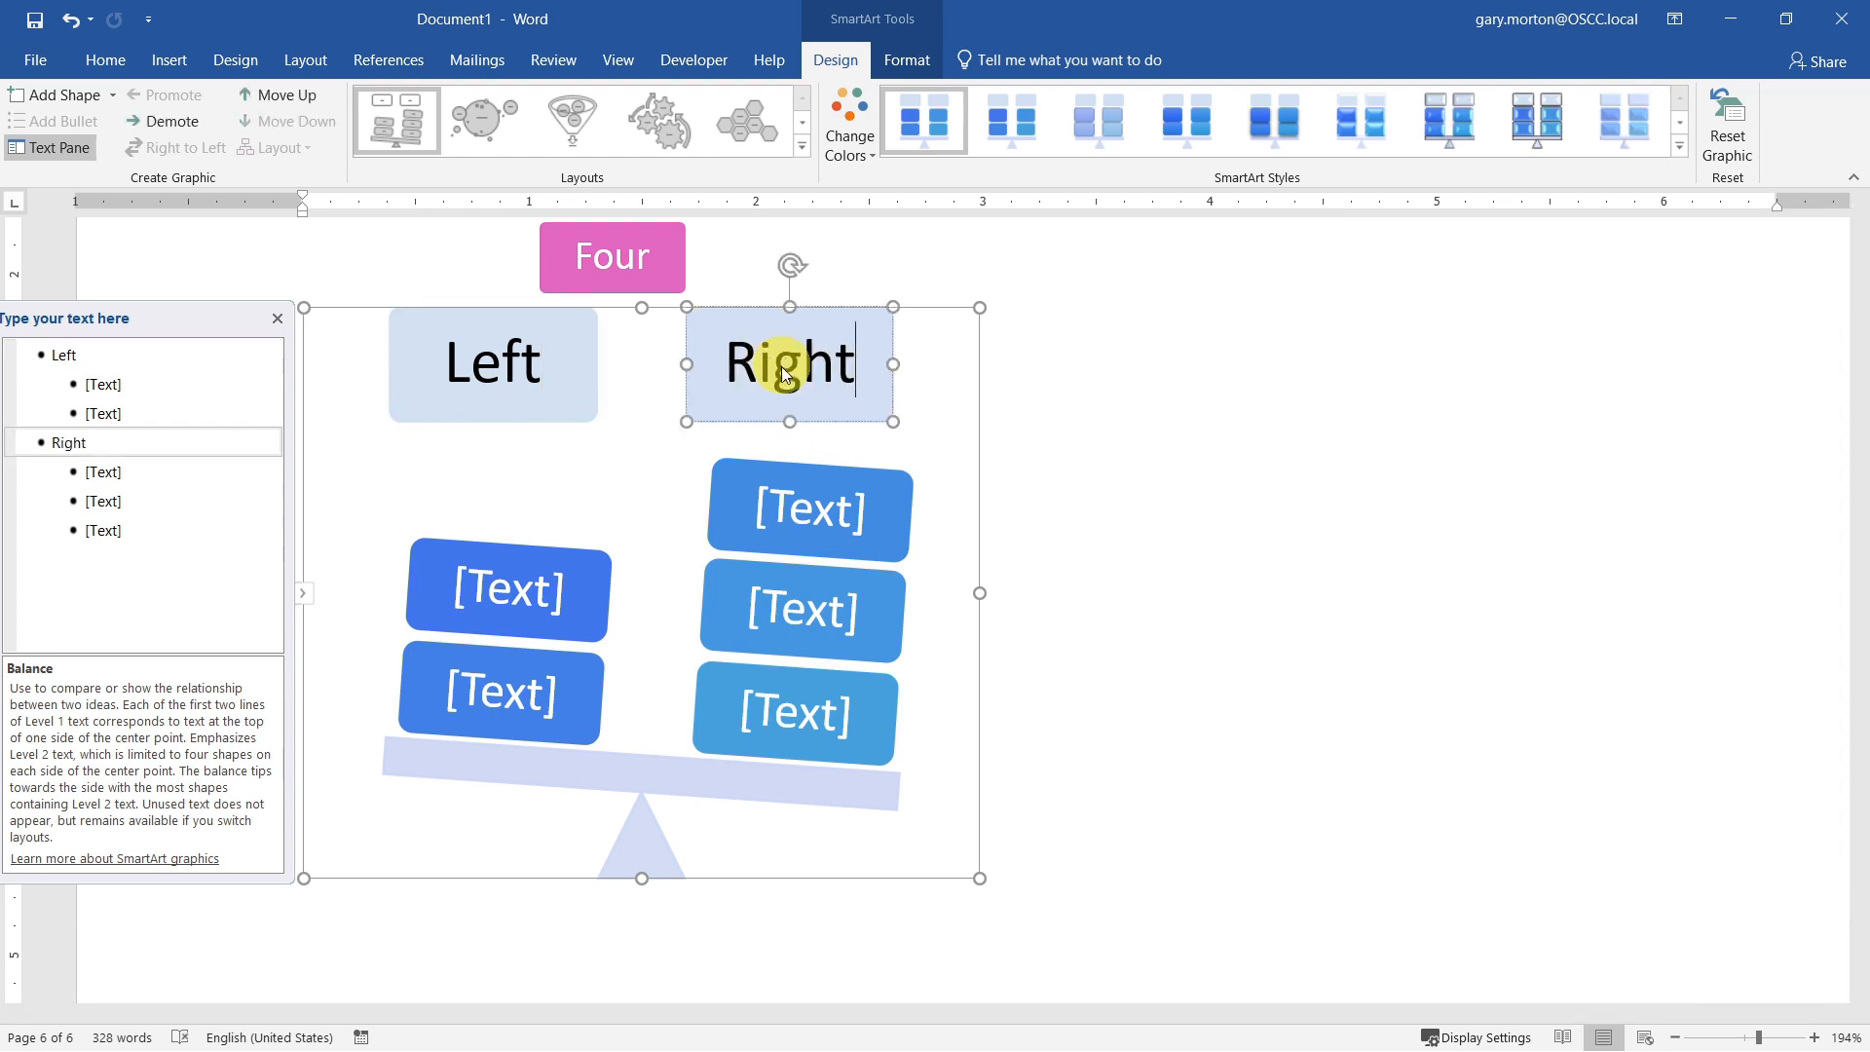
# Step: Fill the three blocks under the Right heading, from top to bottom, with One, Two and Three
pyautogui.click(811, 514)
pyautogui.write('One')
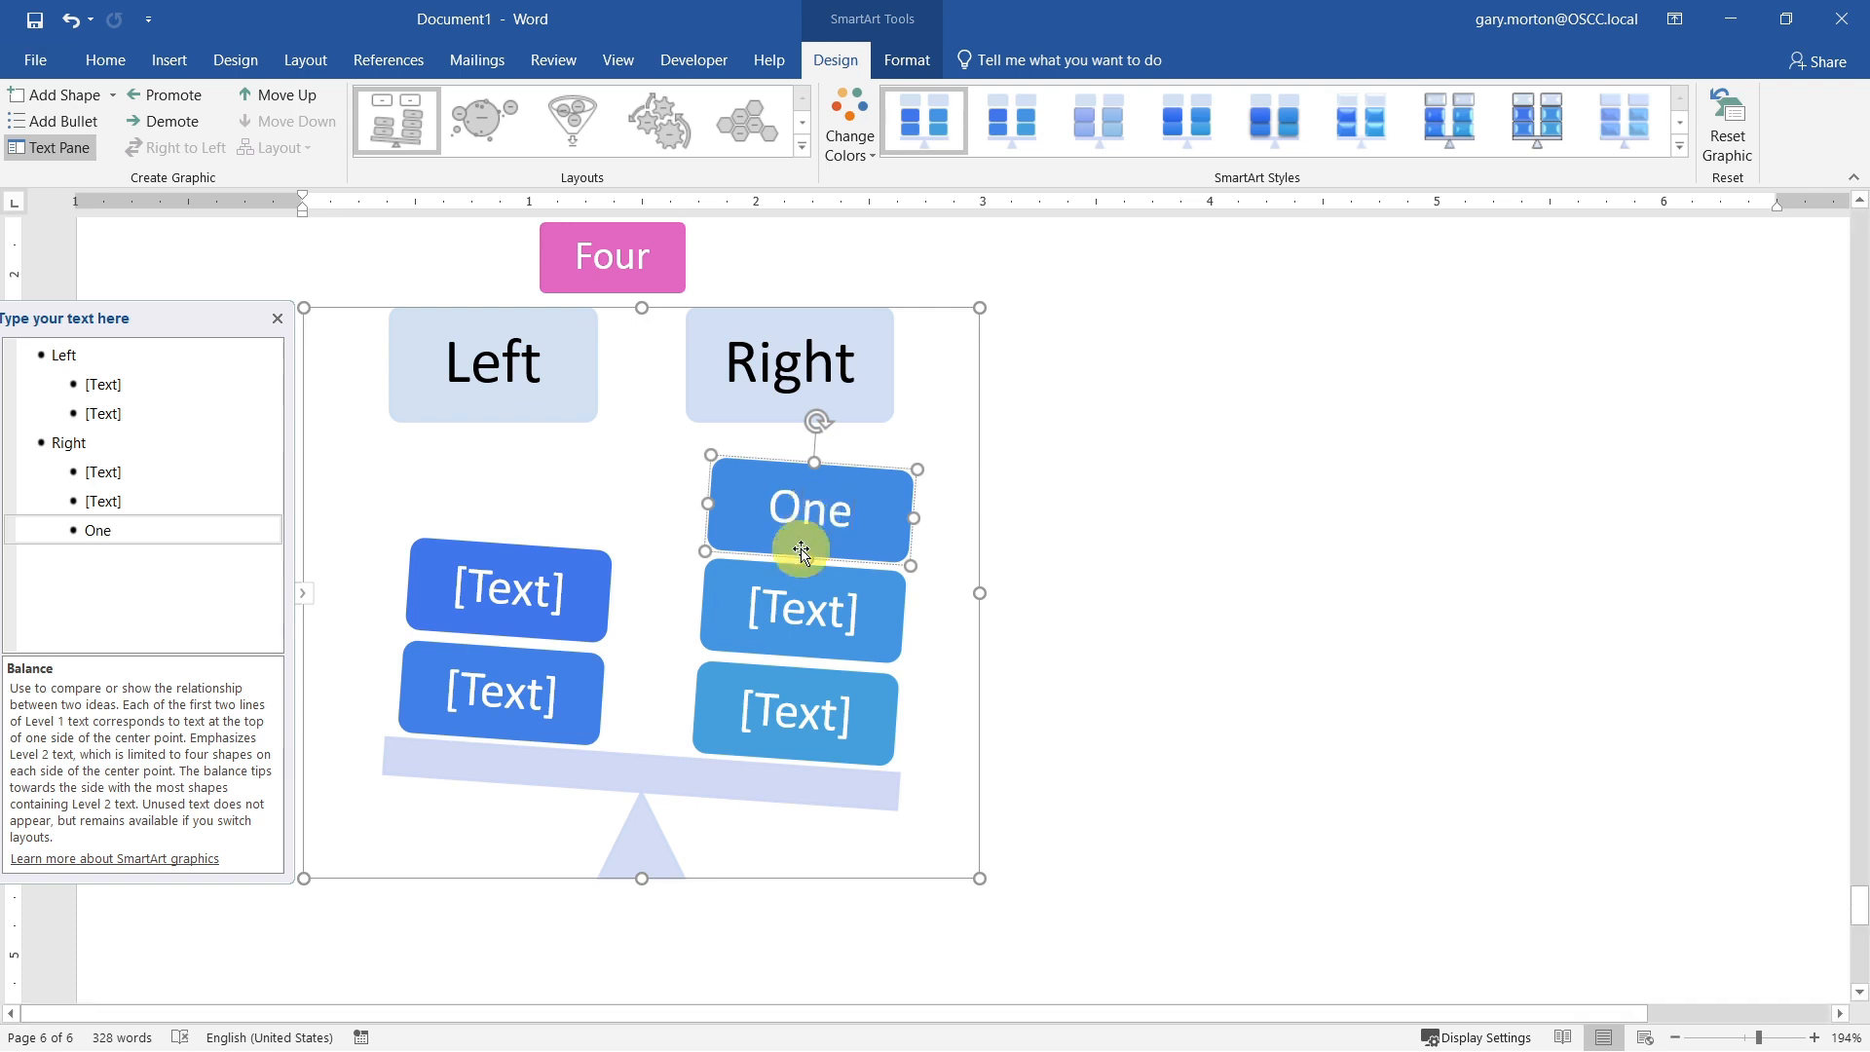
pyautogui.click(797, 615)
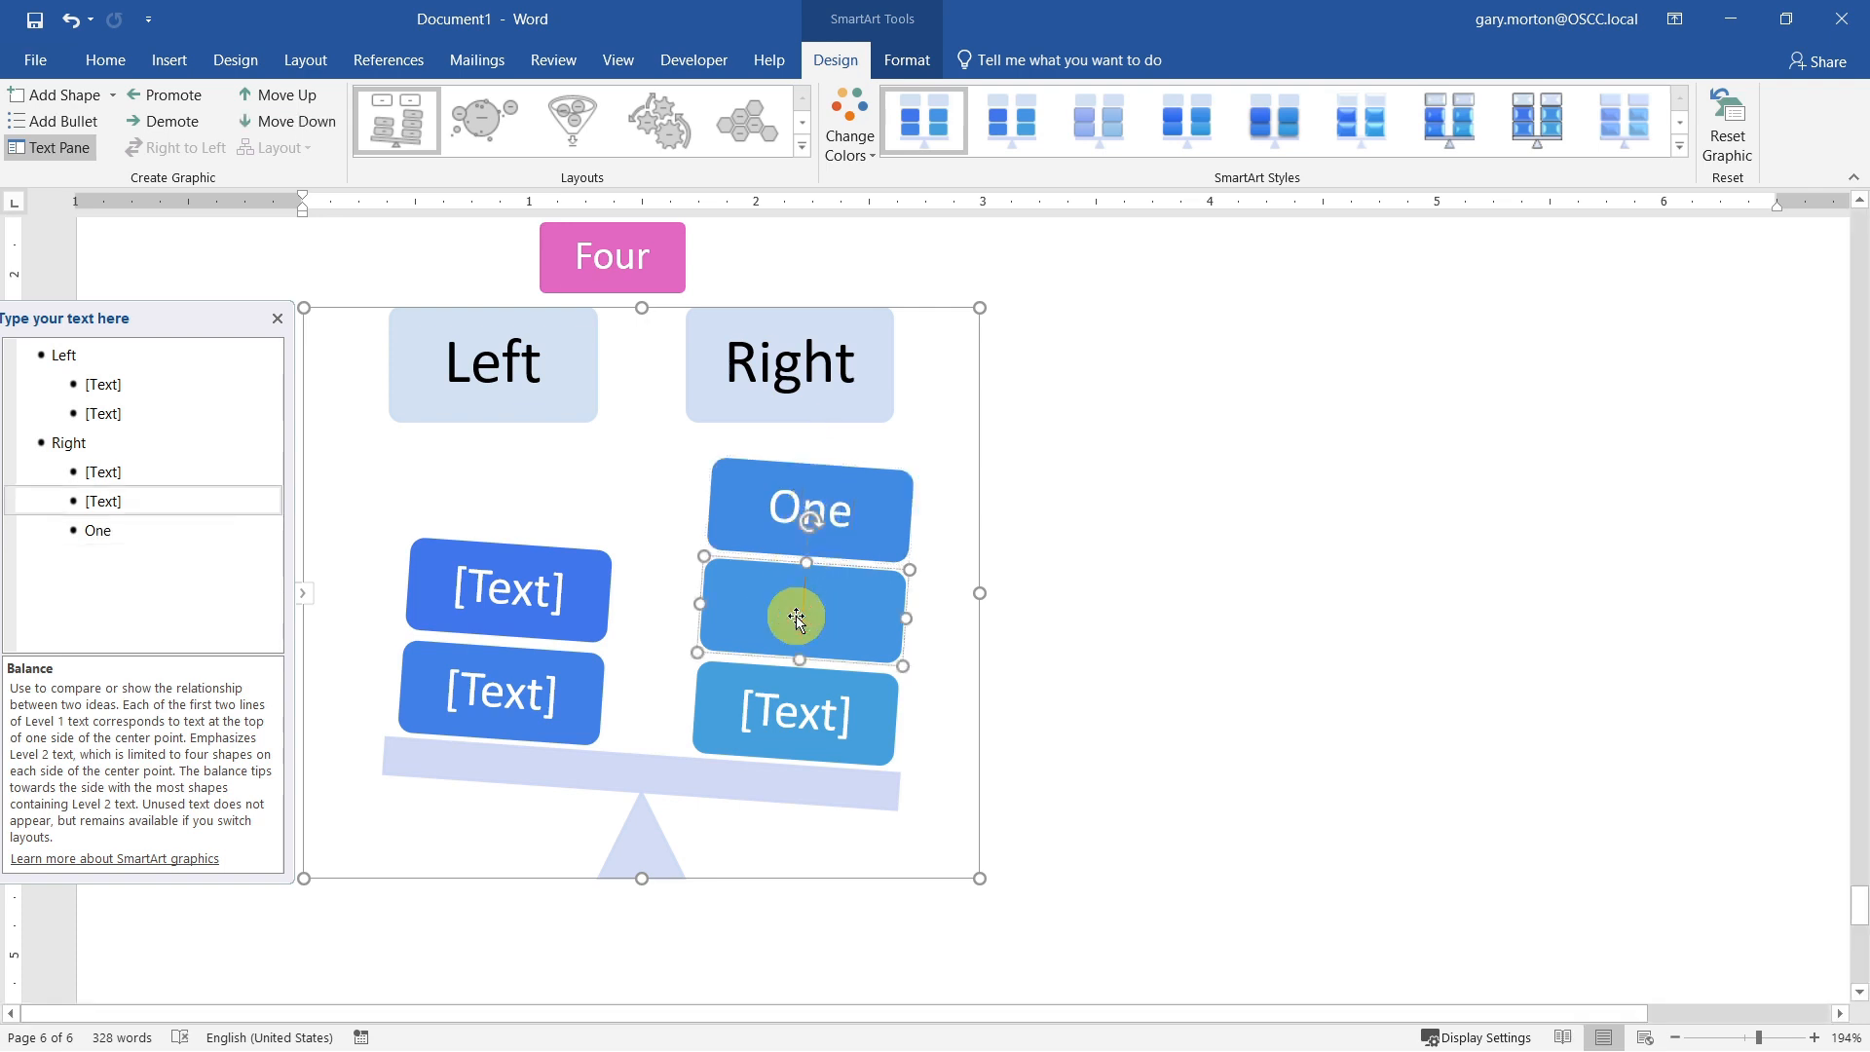
pyautogui.write('Two')
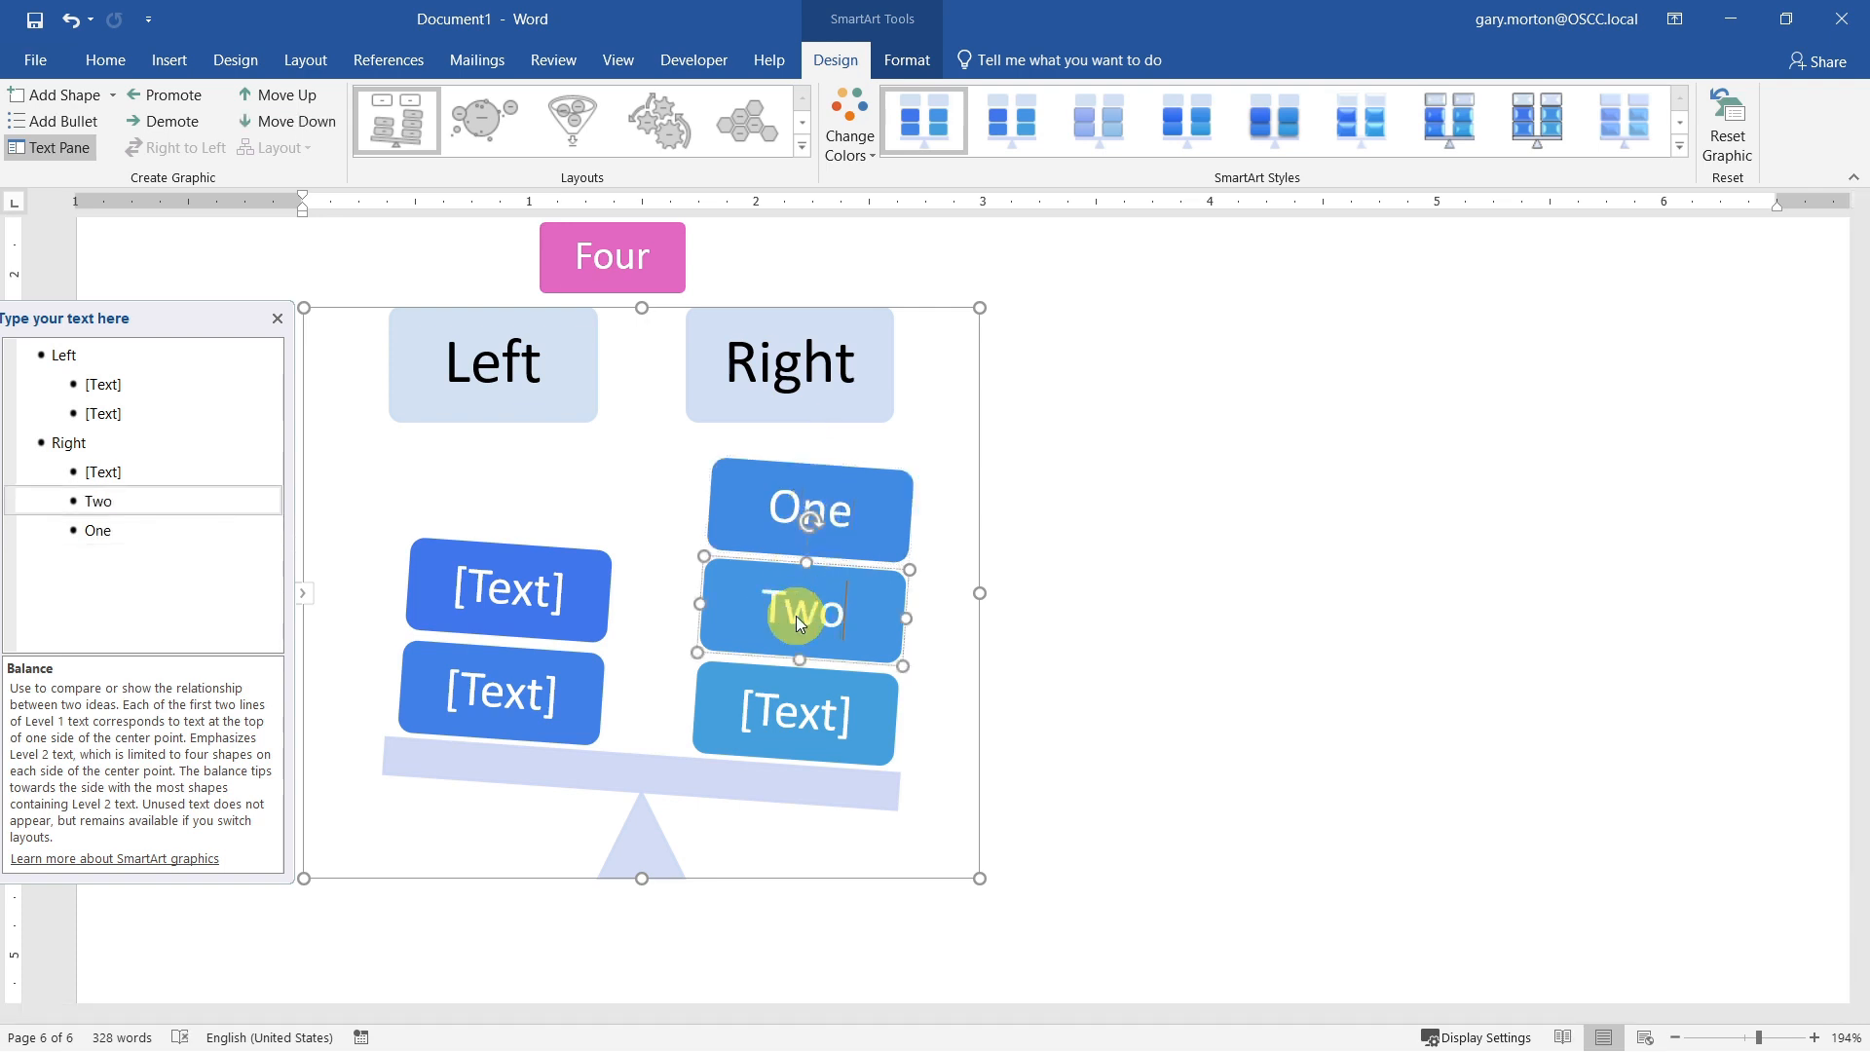
pyautogui.click(809, 711)
pyautogui.write('Three')
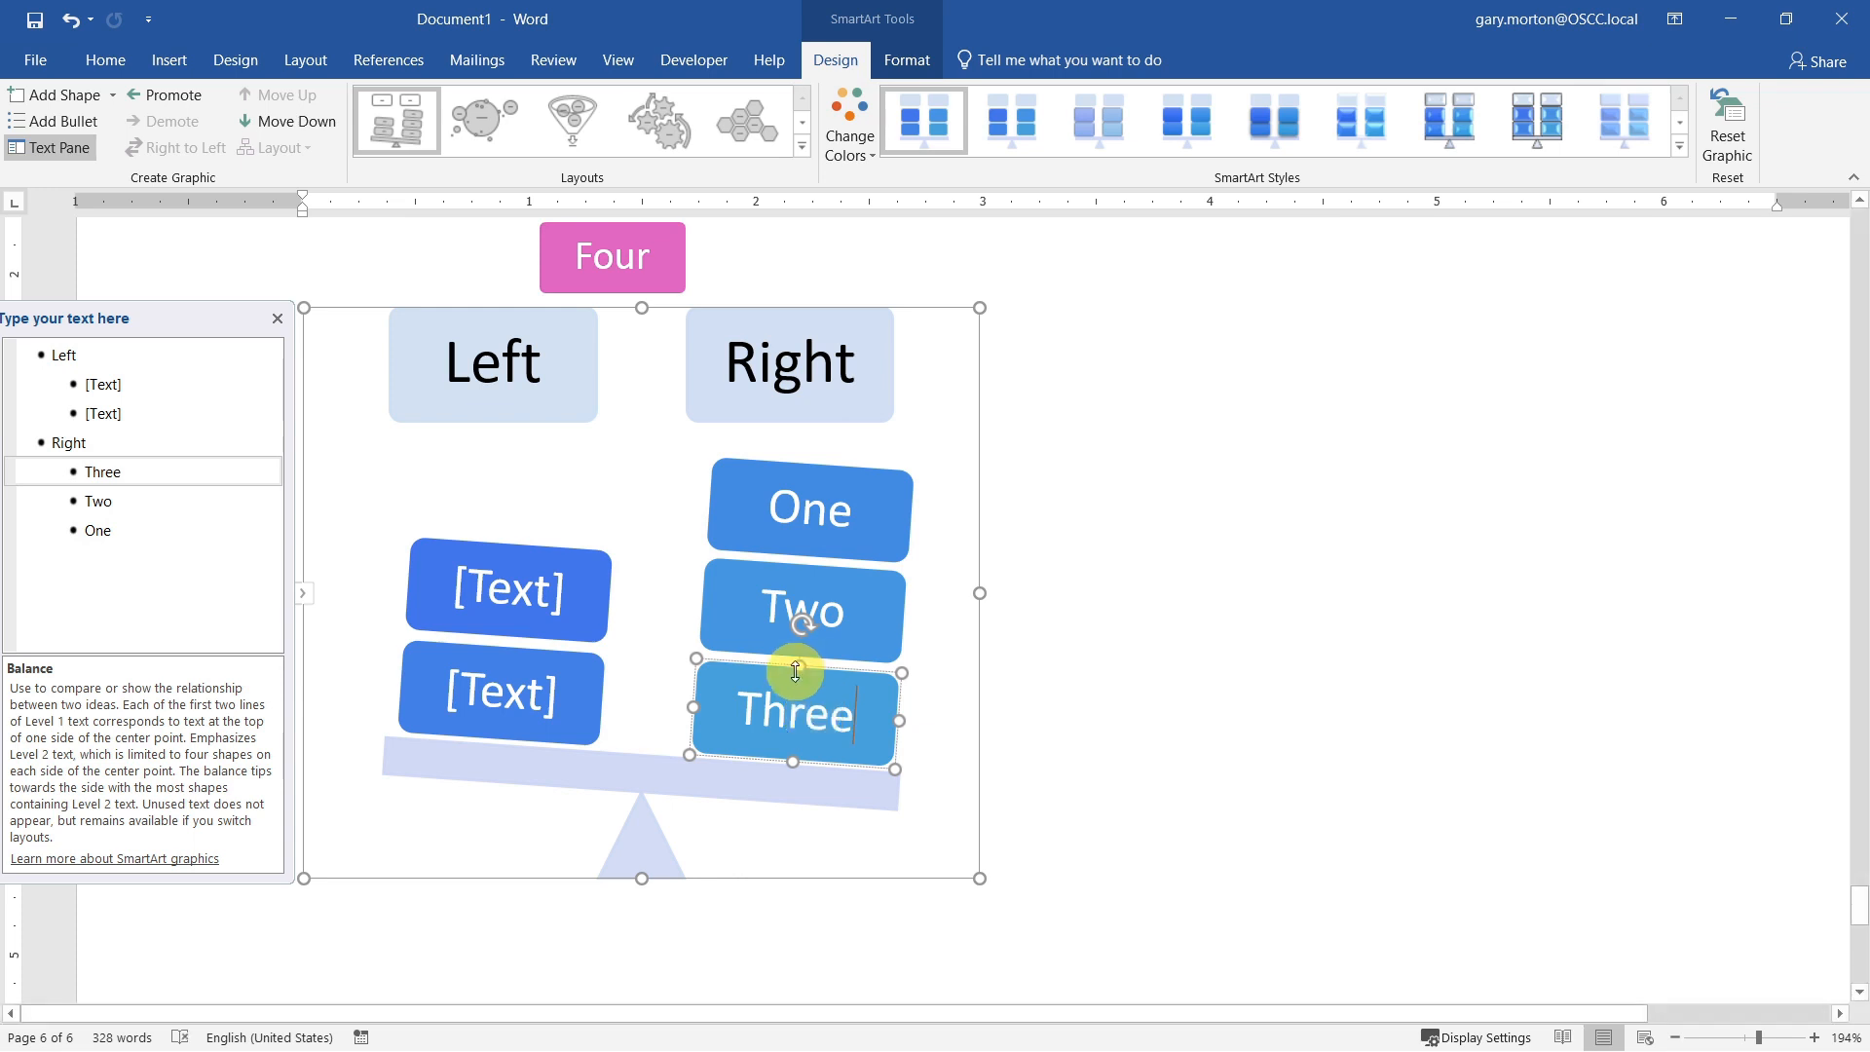
# Step: Fill the two blocks under the Left heading, from top to bottom, with Four and Five
pyautogui.click(519, 608)
pyautogui.write('Four')
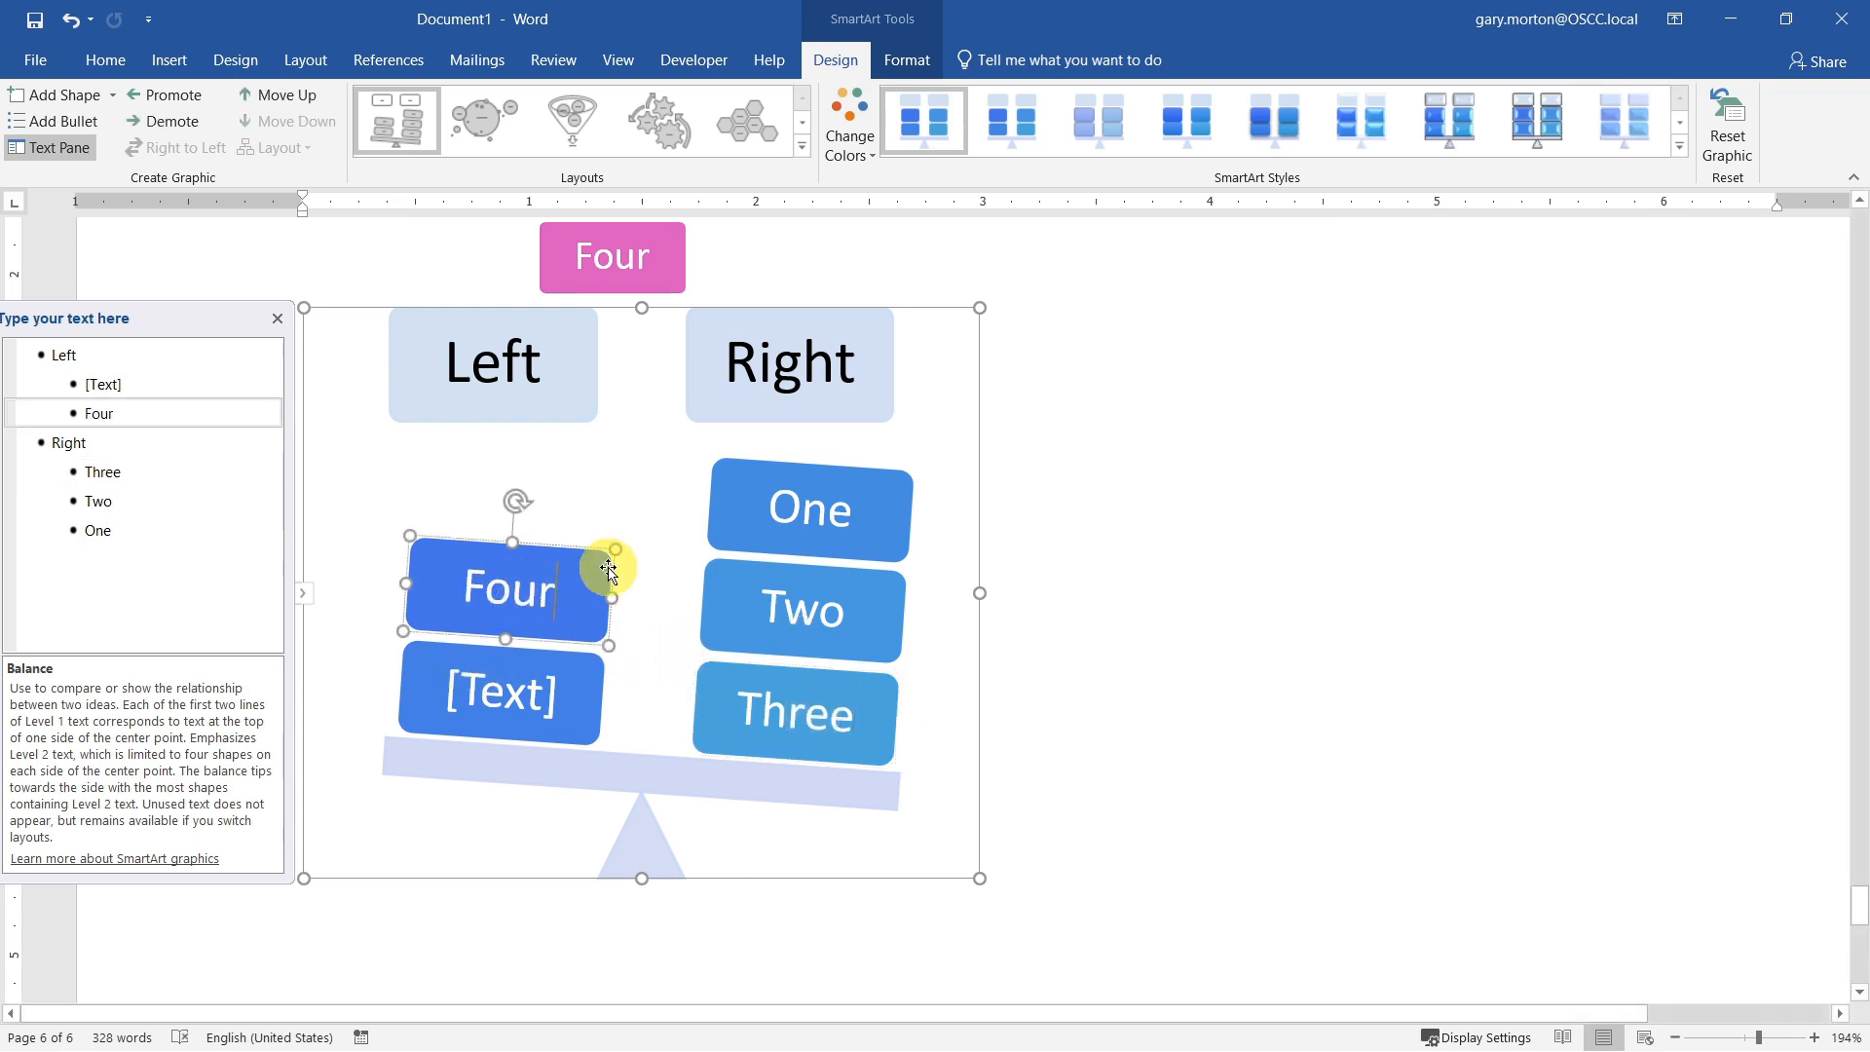
pyautogui.click(528, 692)
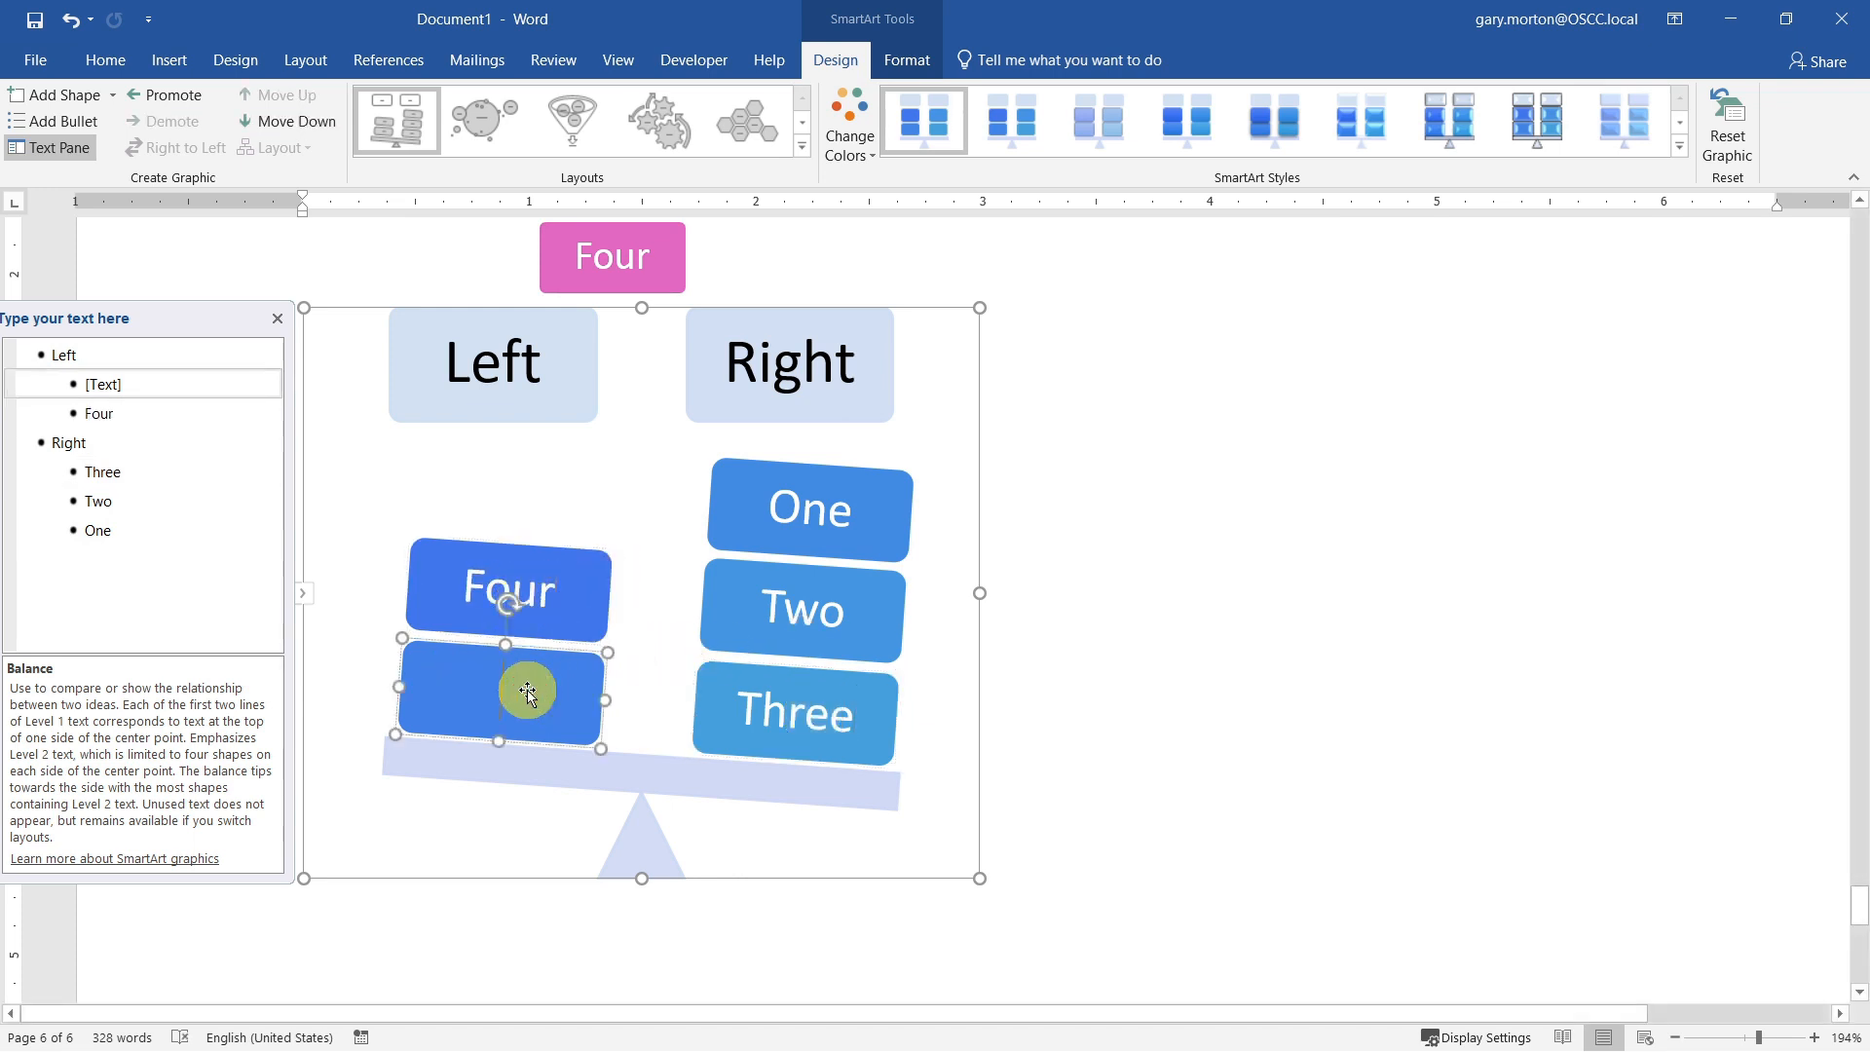
pyautogui.write('Five')
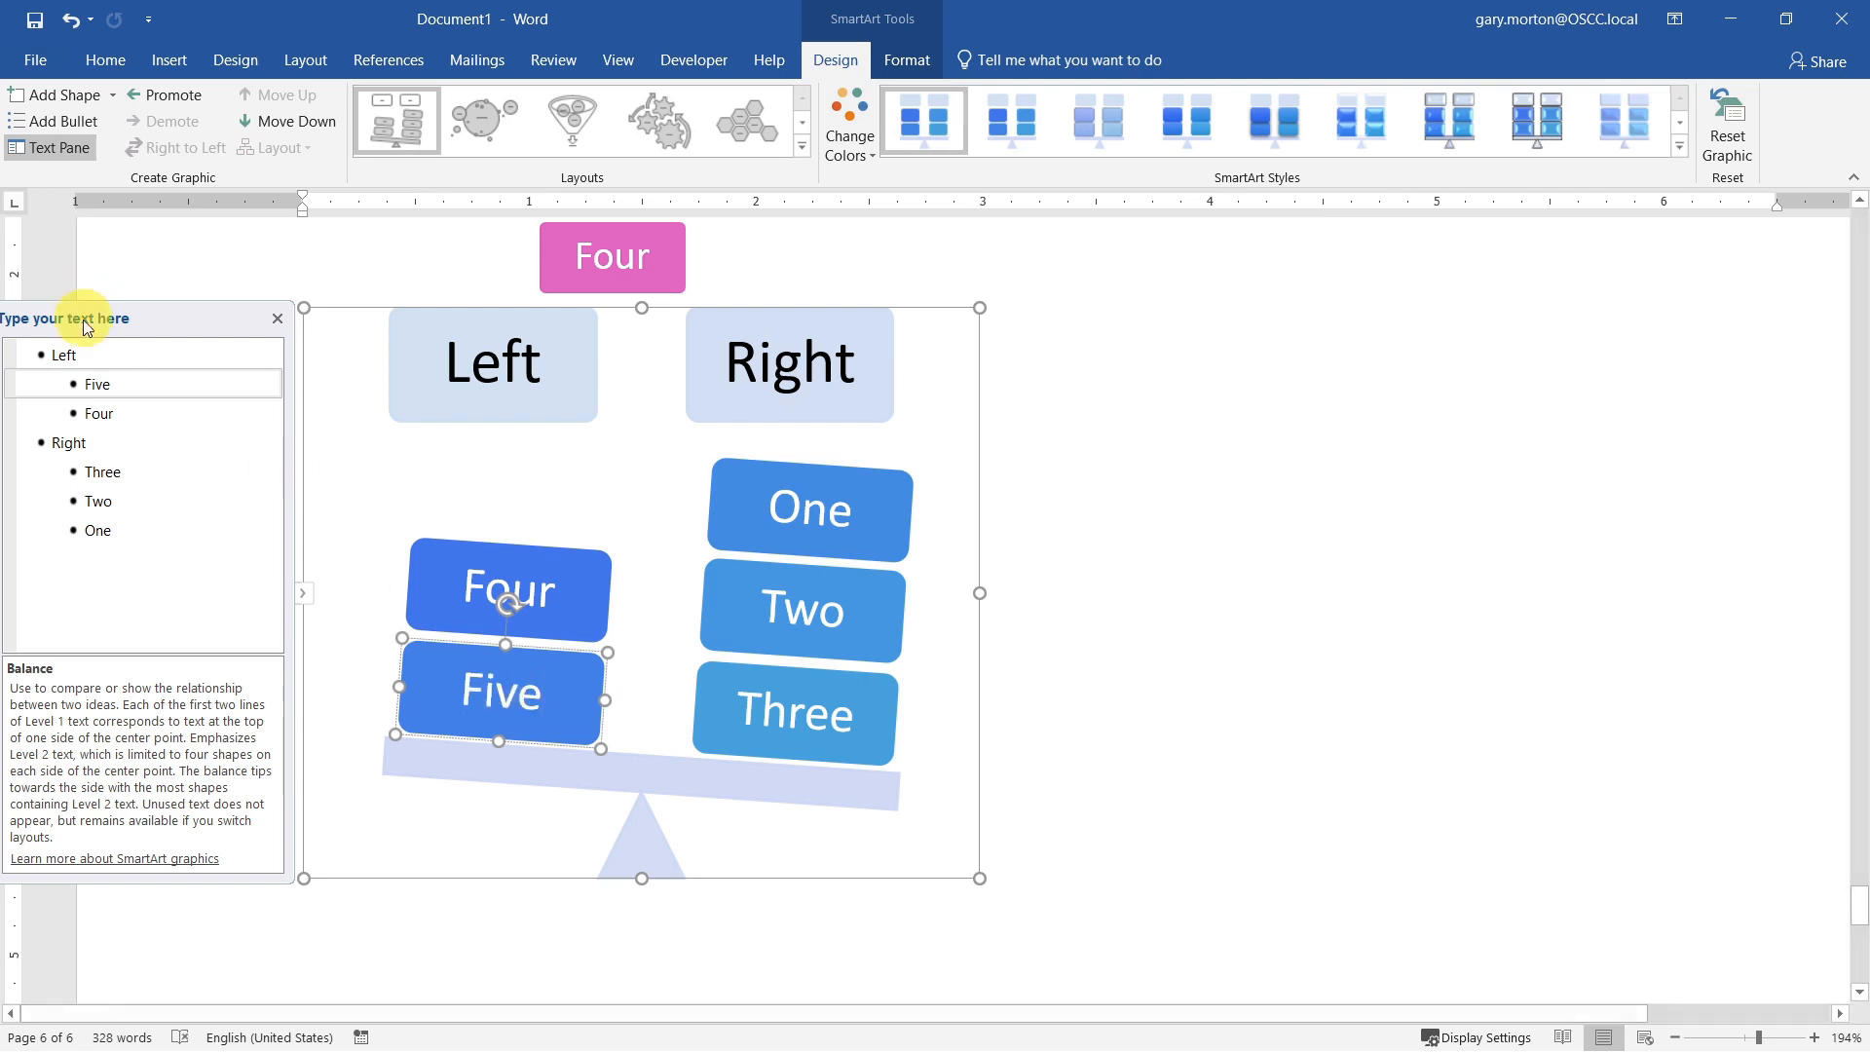
# Step: Add two blocks labeled Six and Seven after Four in the Left group of the Balance graphic's text list
pyautogui.click(121, 415)
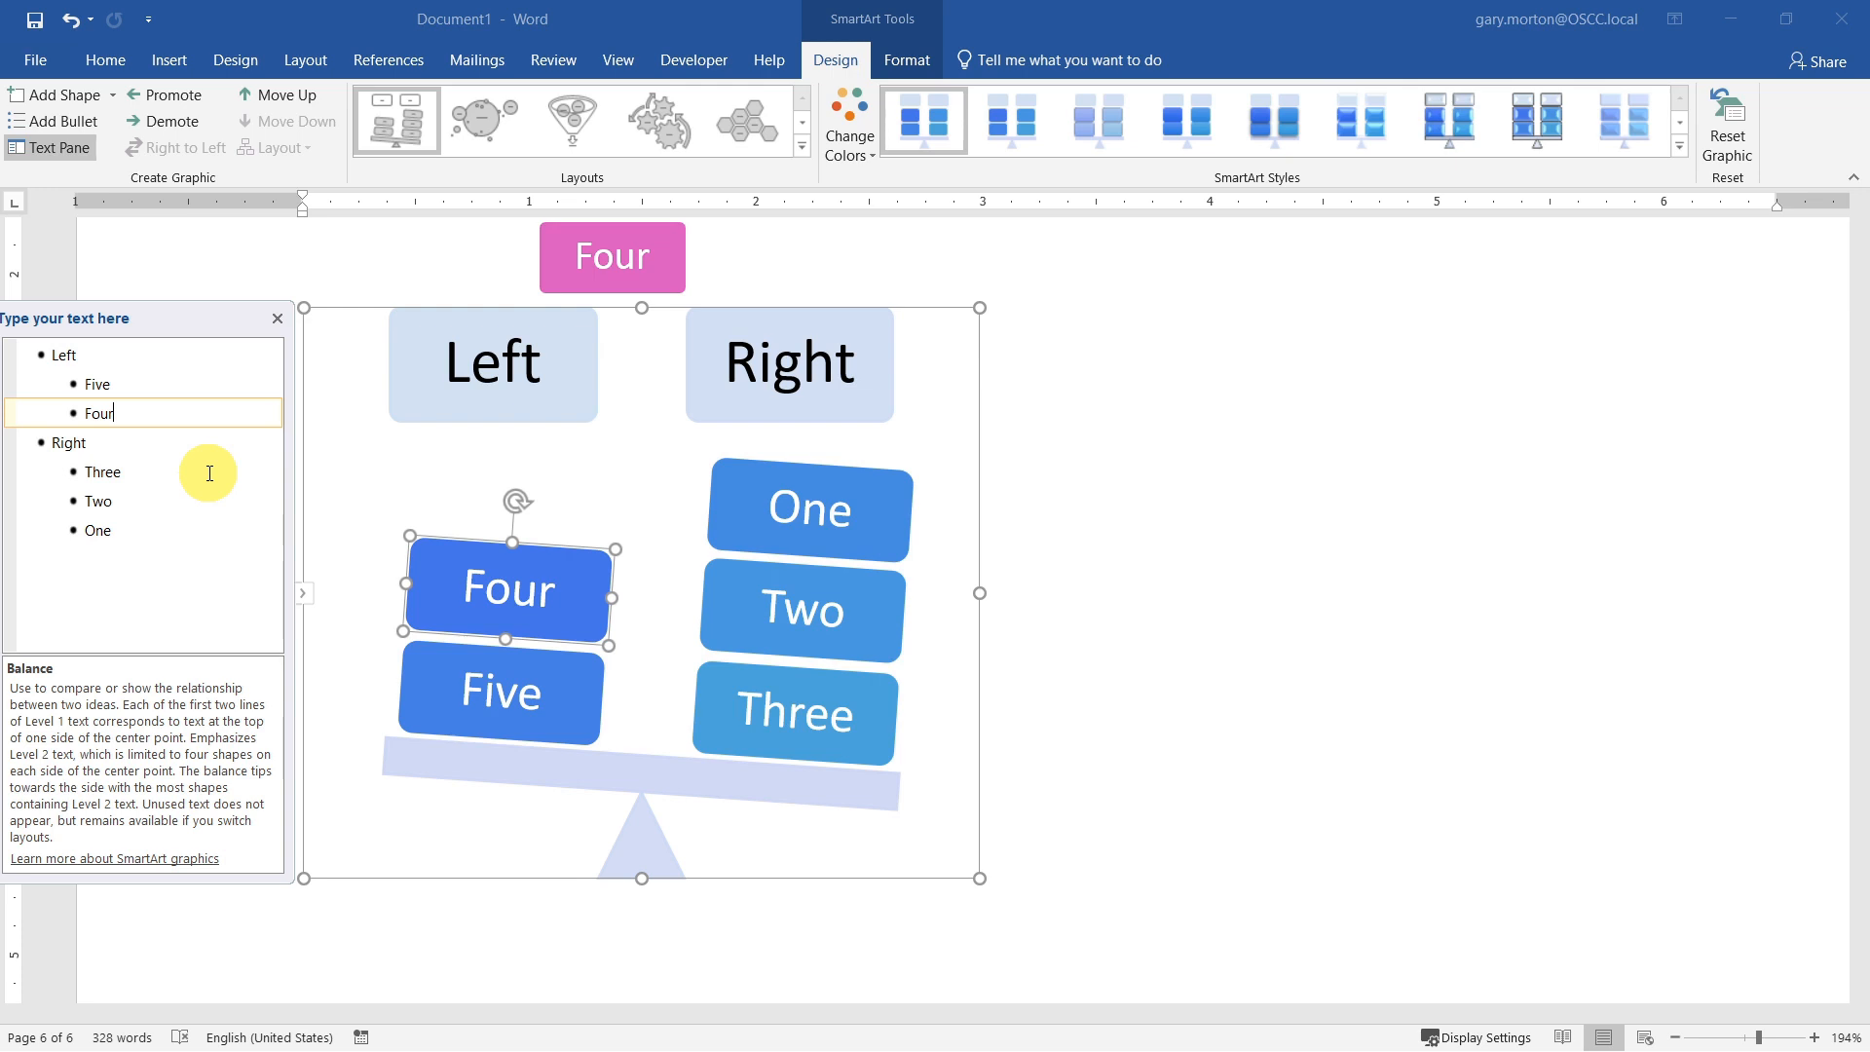
pyautogui.press('Return')
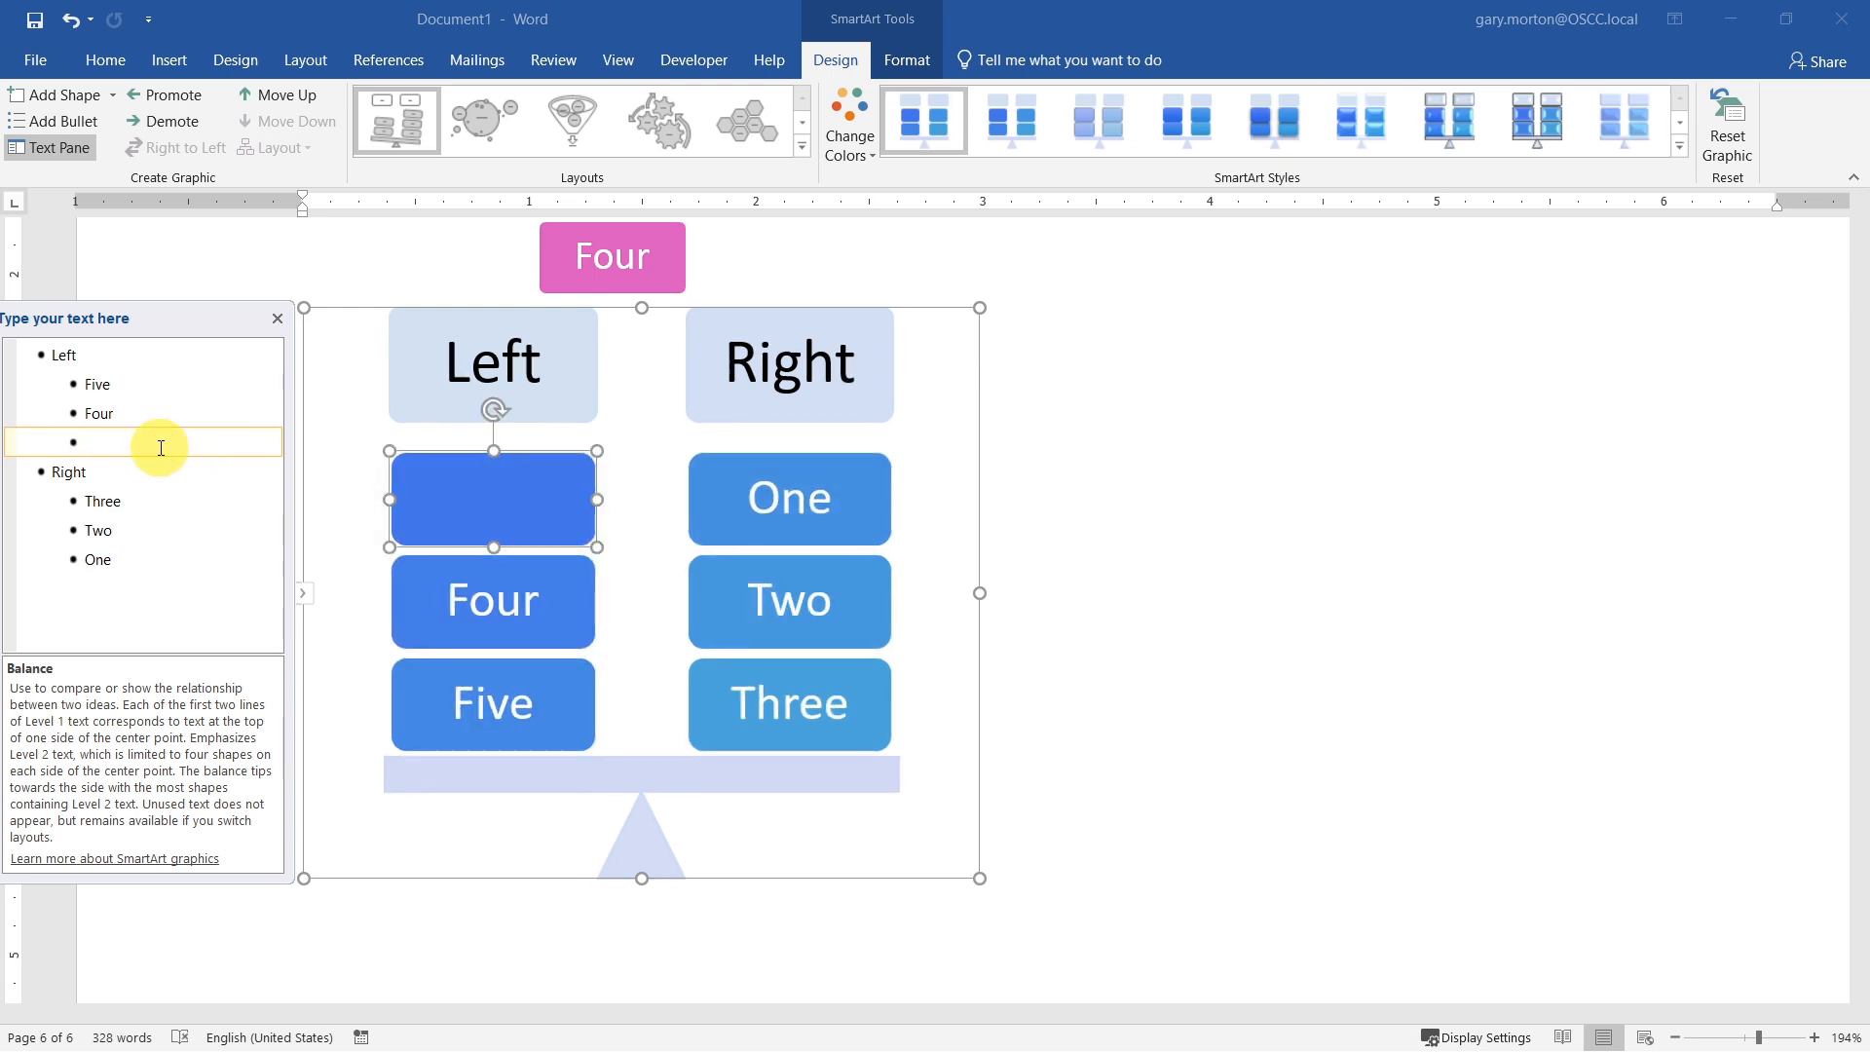
pyautogui.write('Six')
pyautogui.press('Return')
pyautogui.write('Seven')
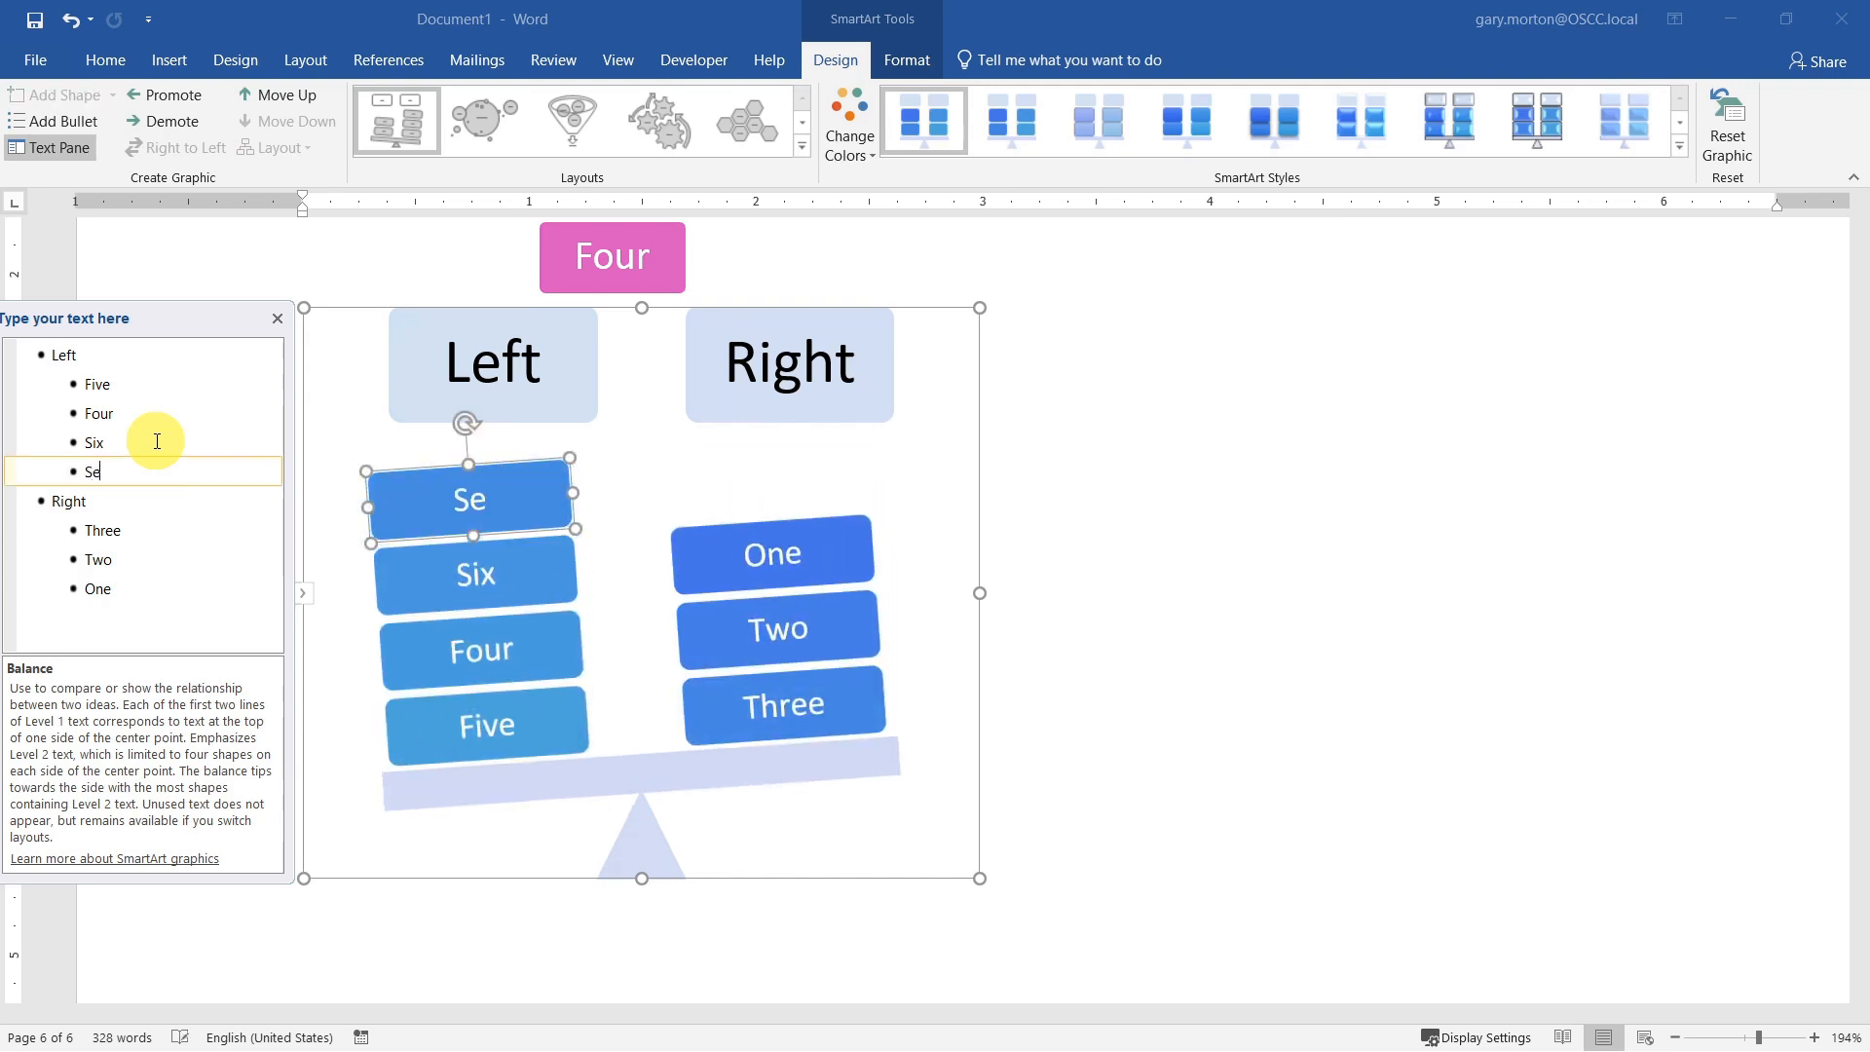
# Step: Add a block labeled Eight after One in the Right group's text list, and deselect the graphic
pyautogui.click(151, 591)
pyautogui.press('Return')
pyautogui.write('Eight')
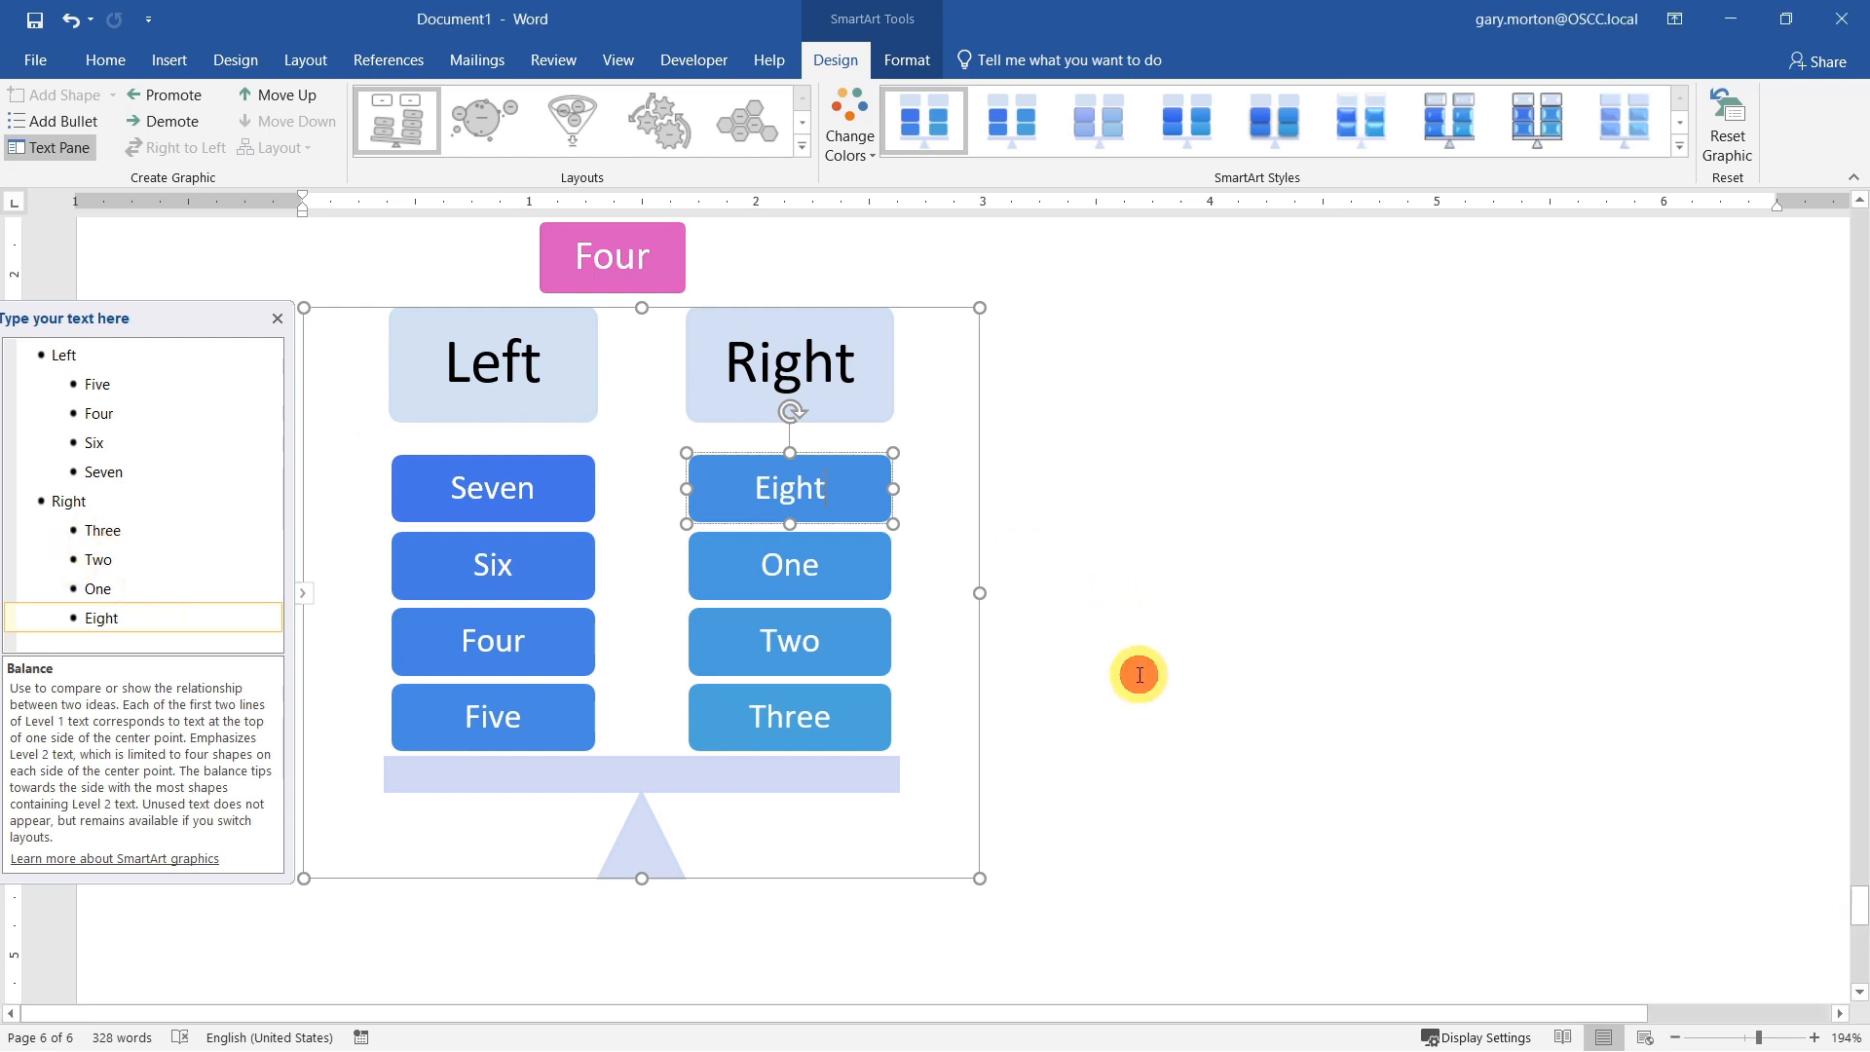
pyautogui.click(1190, 765)
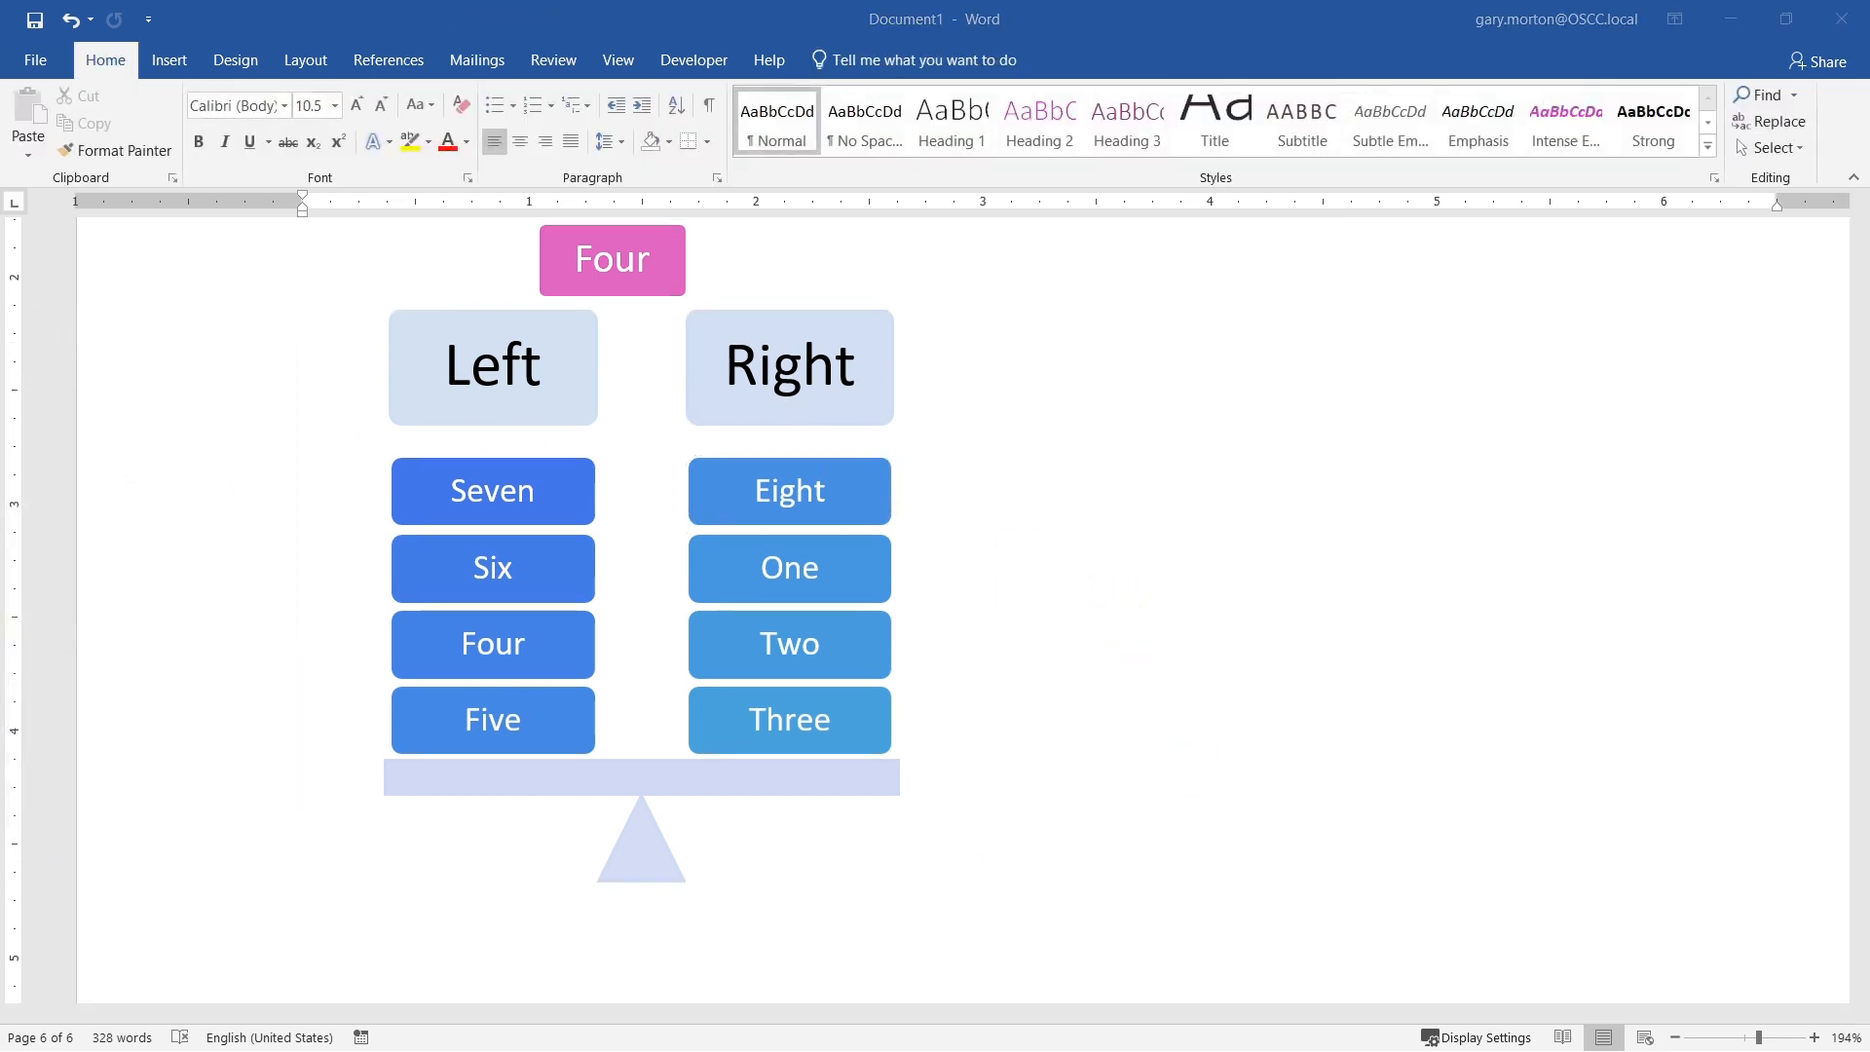